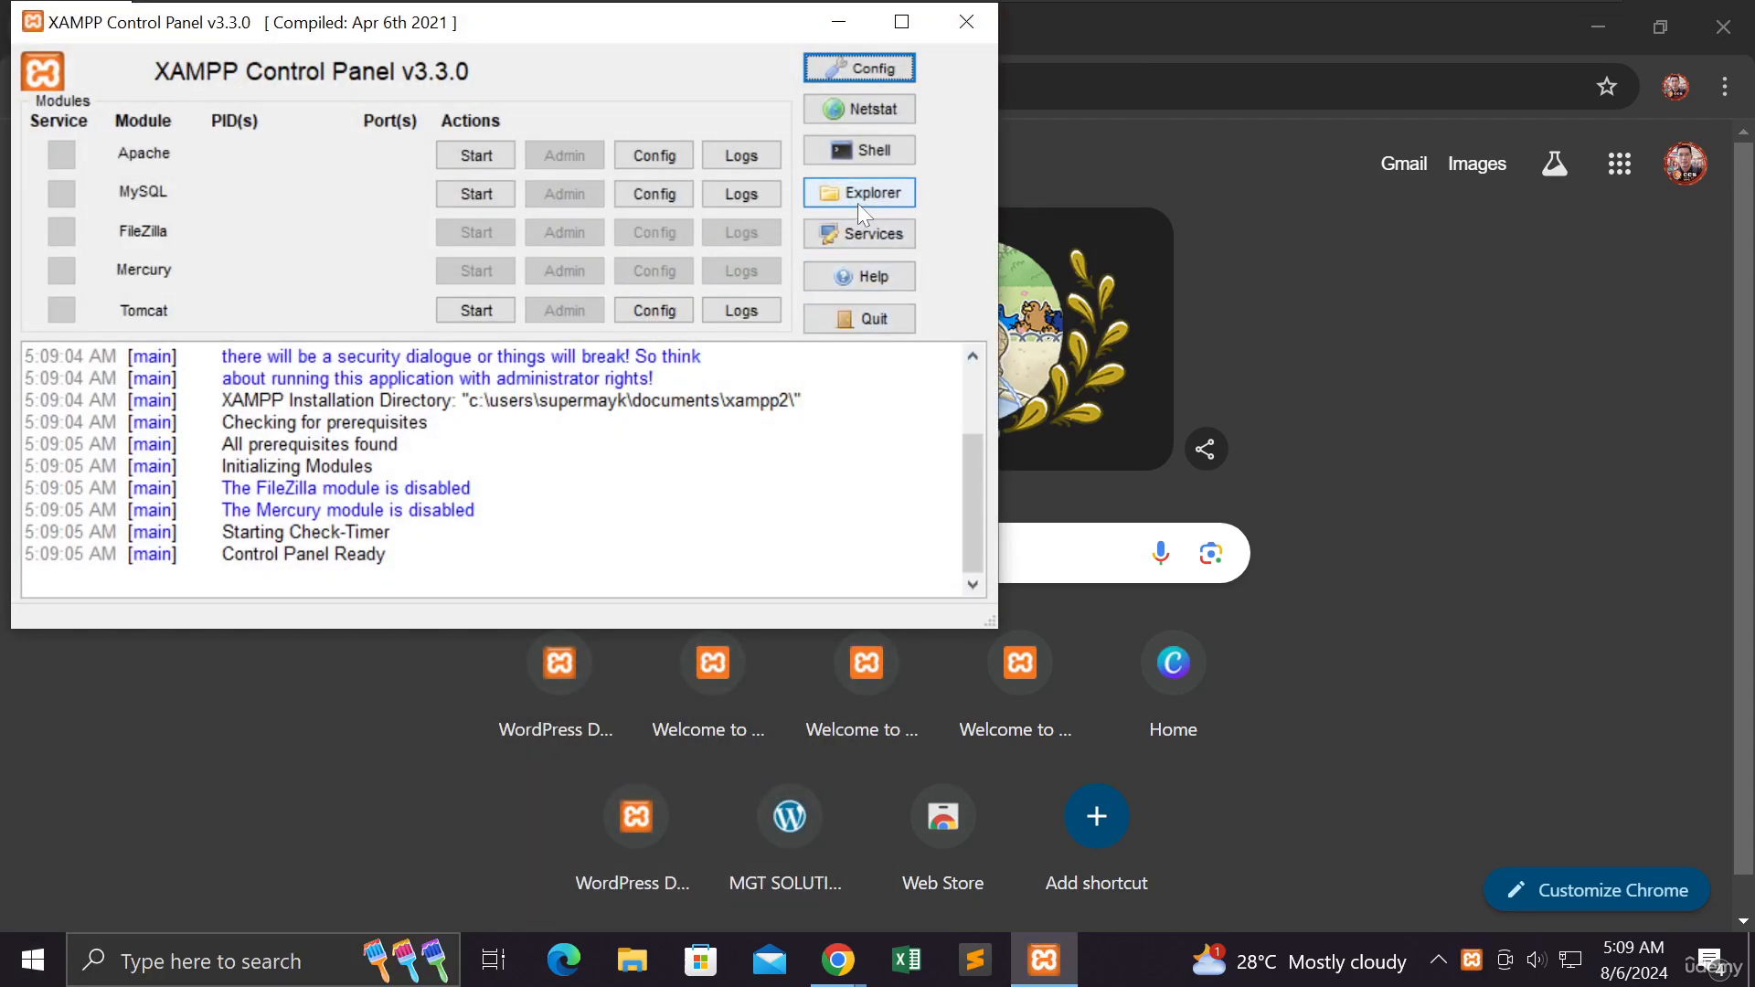
- Open the XAMPP installation folder in file explorer and browse into htdocs, then public_html
{"action": "left_click", "coordinate": [858, 199]}
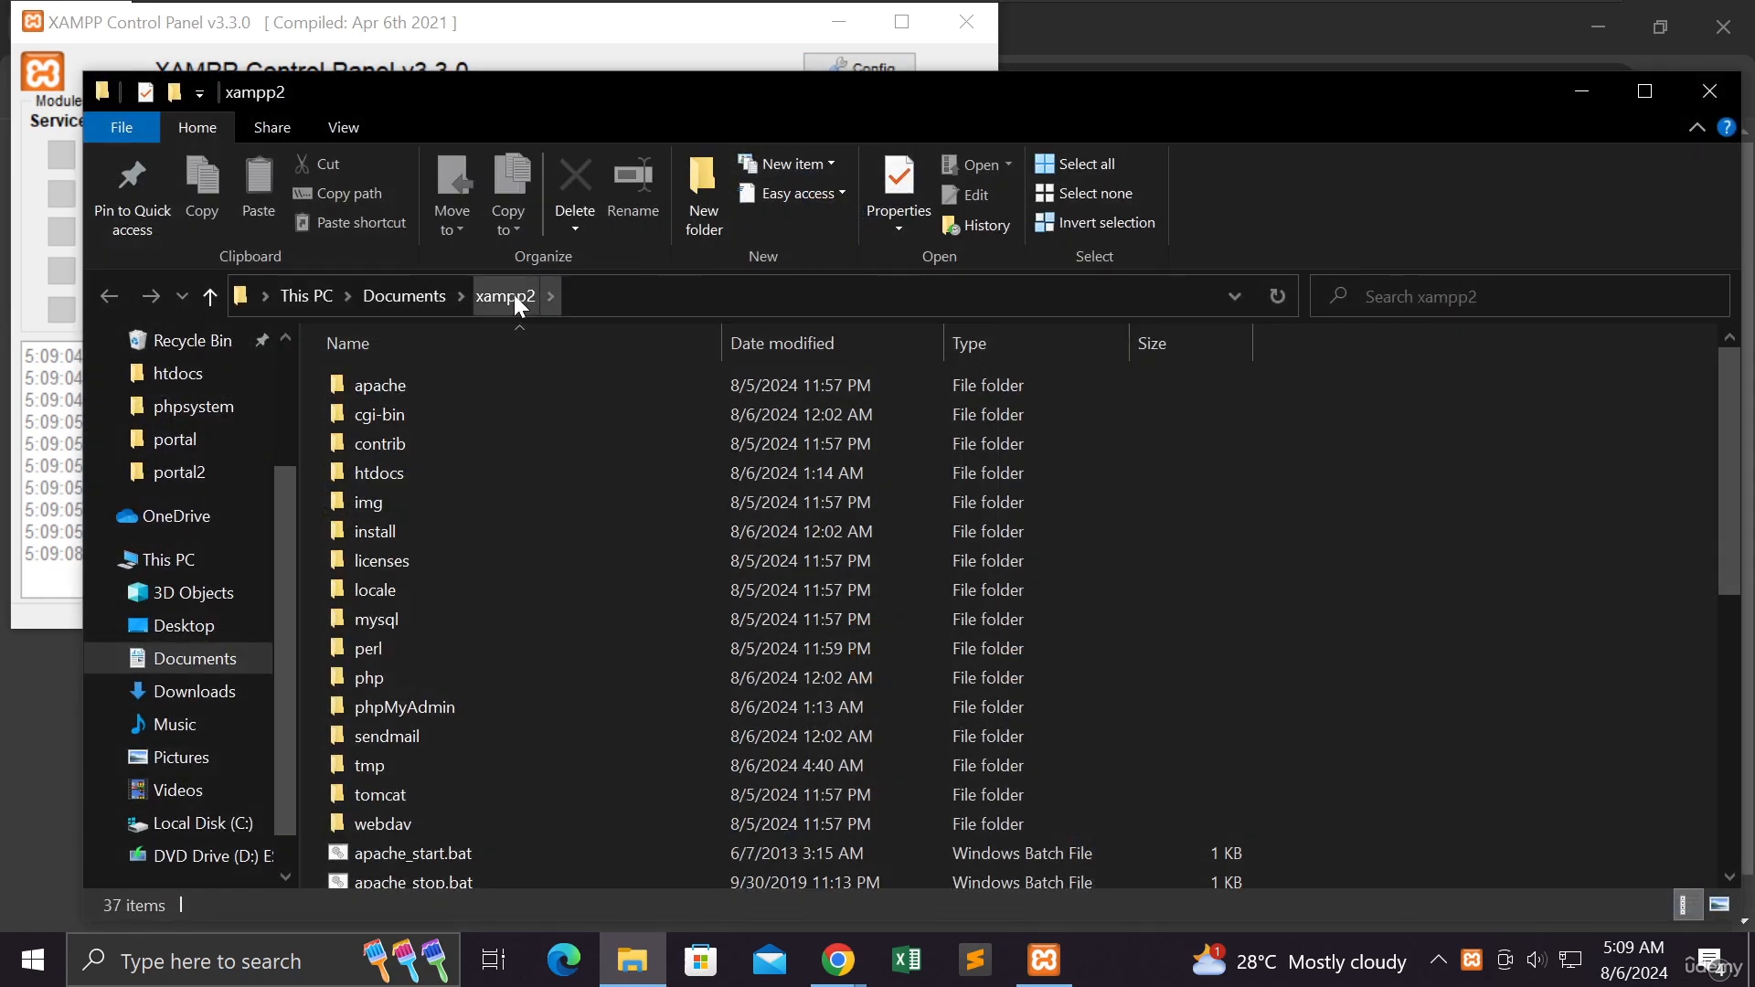
{"action": "left_click_drag", "start_coordinate": [555, 113], "coordinate": [561, 78]}
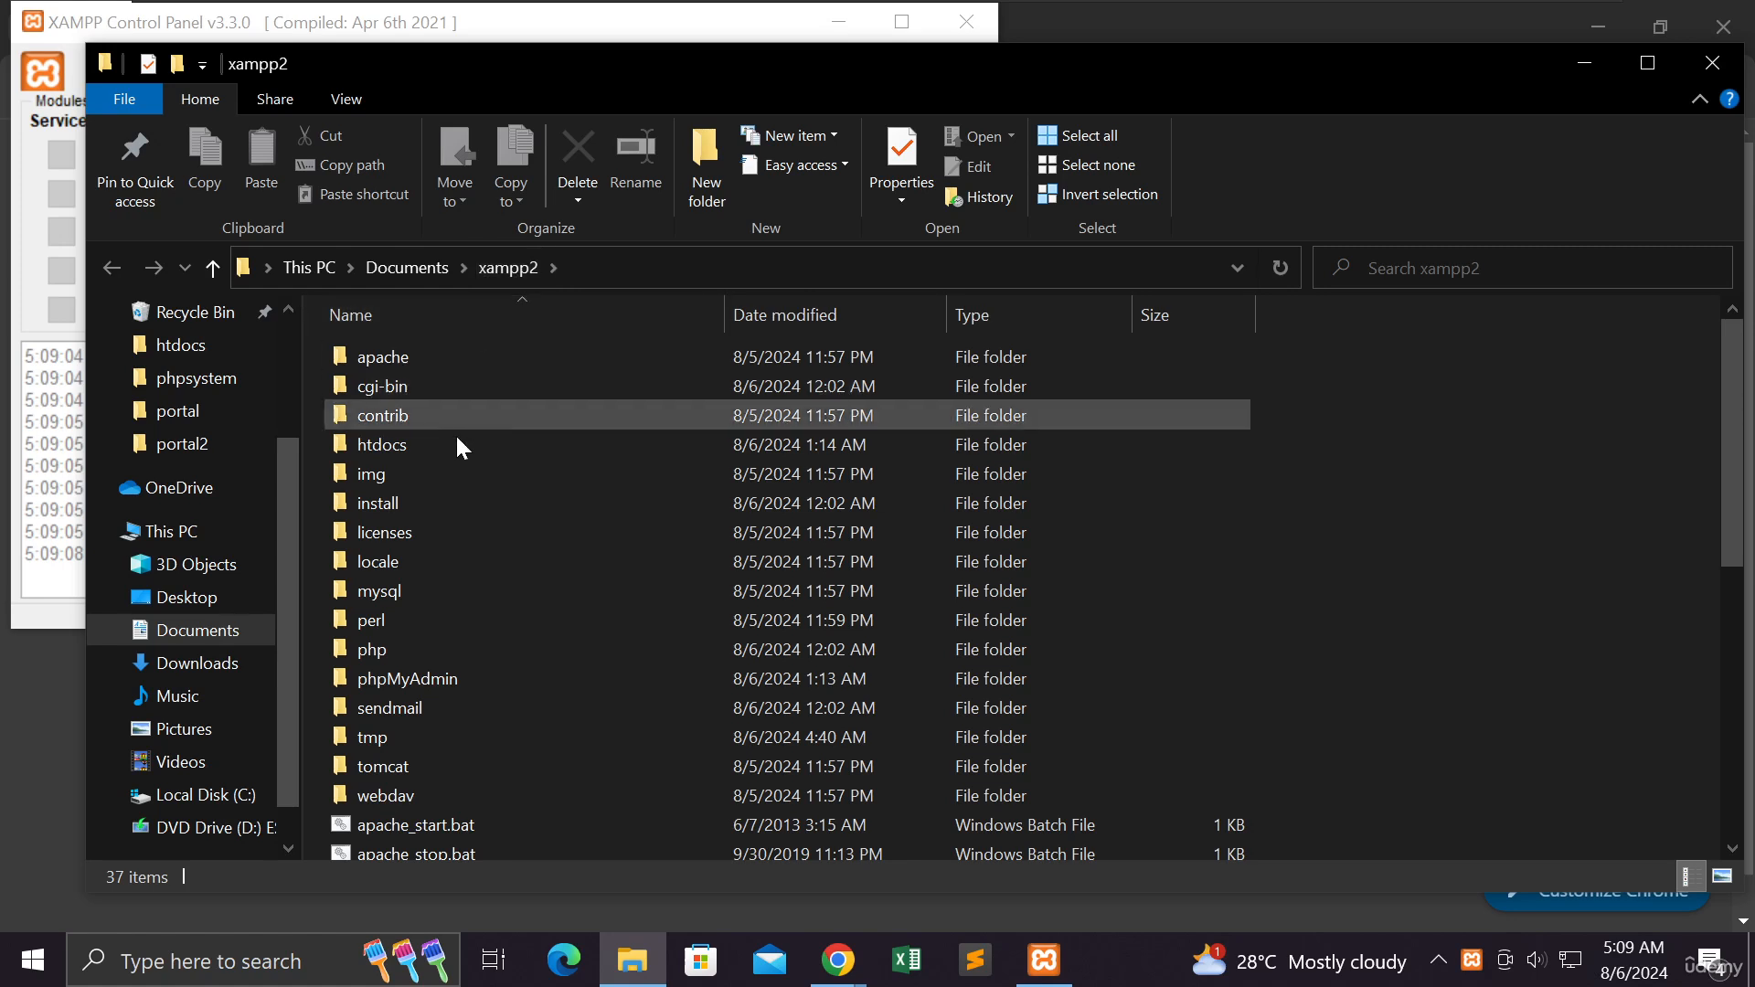
{"action": "double_click", "coordinate": [382, 451]}
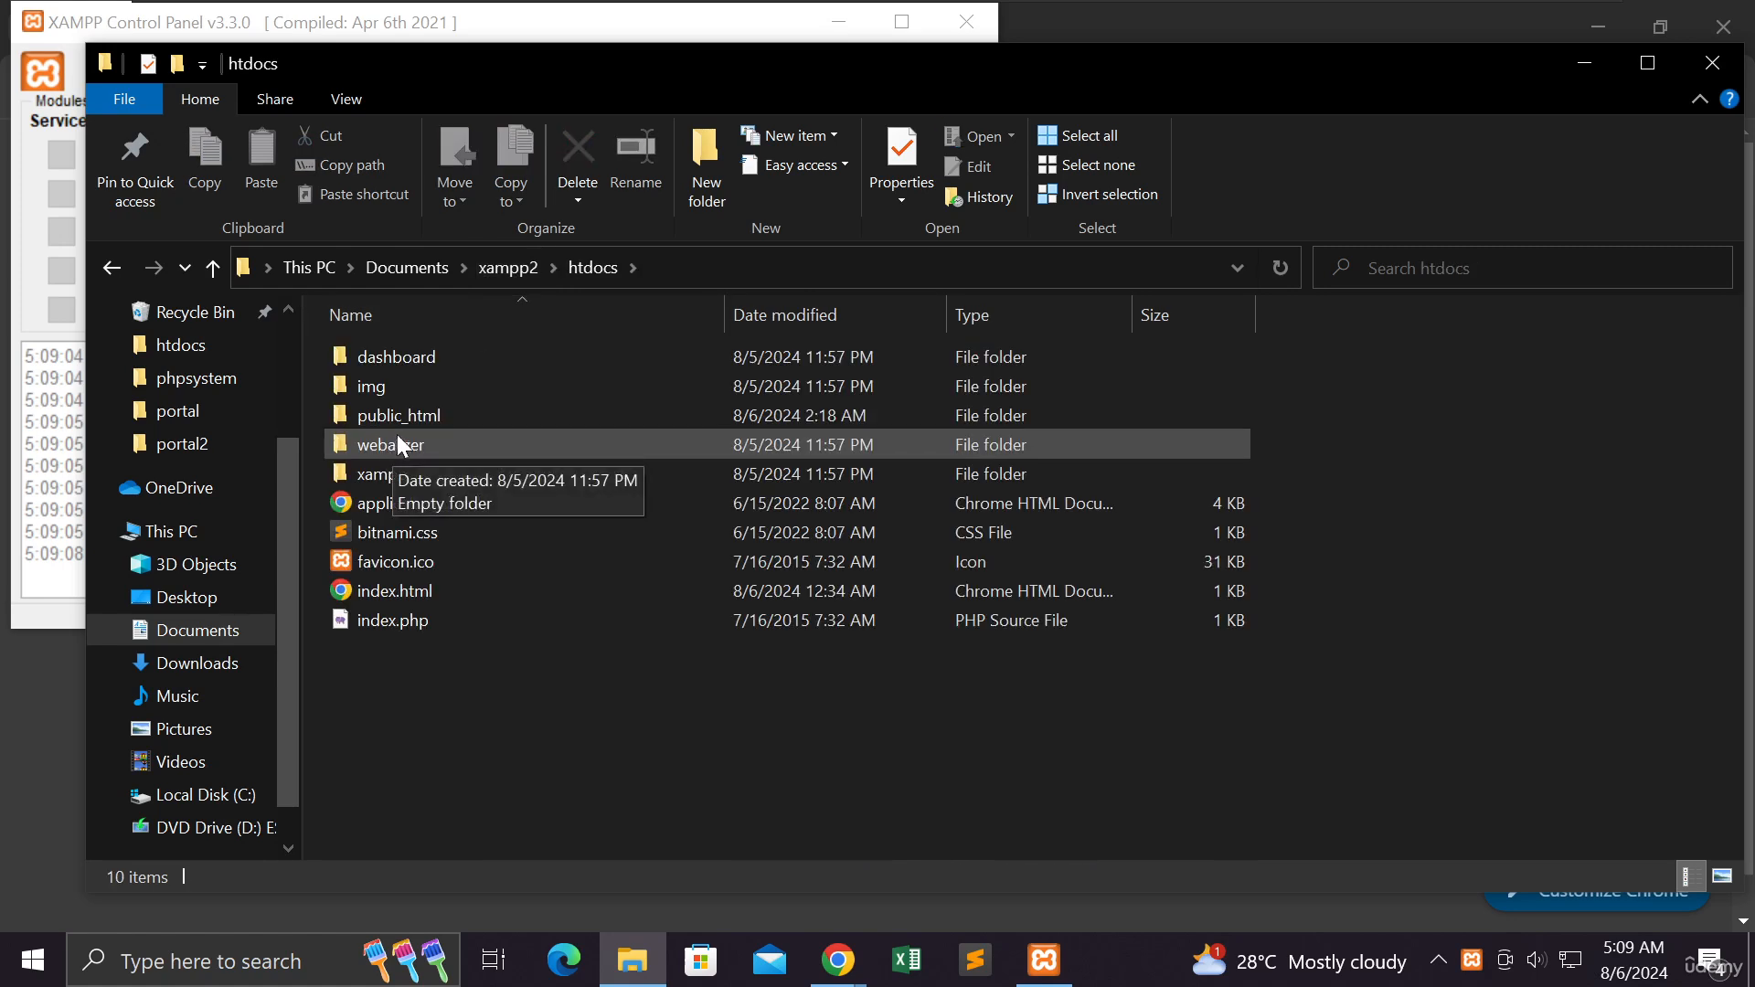
{"action": "double_click", "coordinate": [402, 417]}
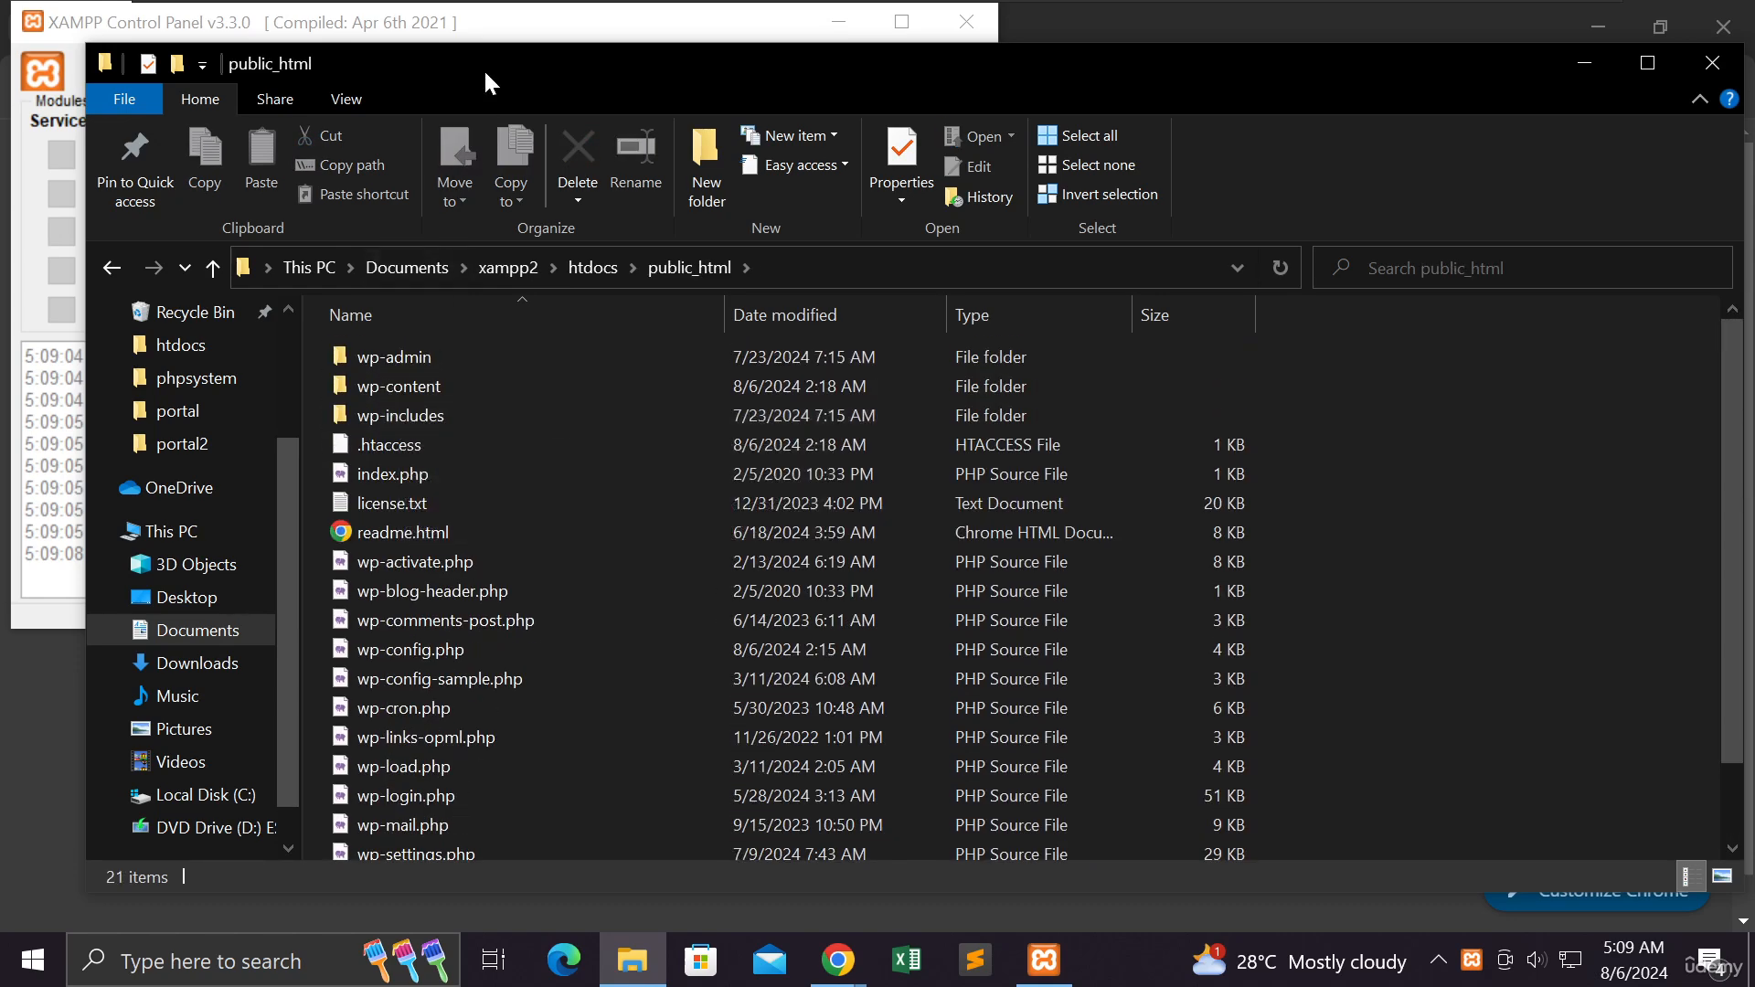
{"action": "left_click_drag", "start_coordinate": [484, 53], "coordinate": [485, 76]}
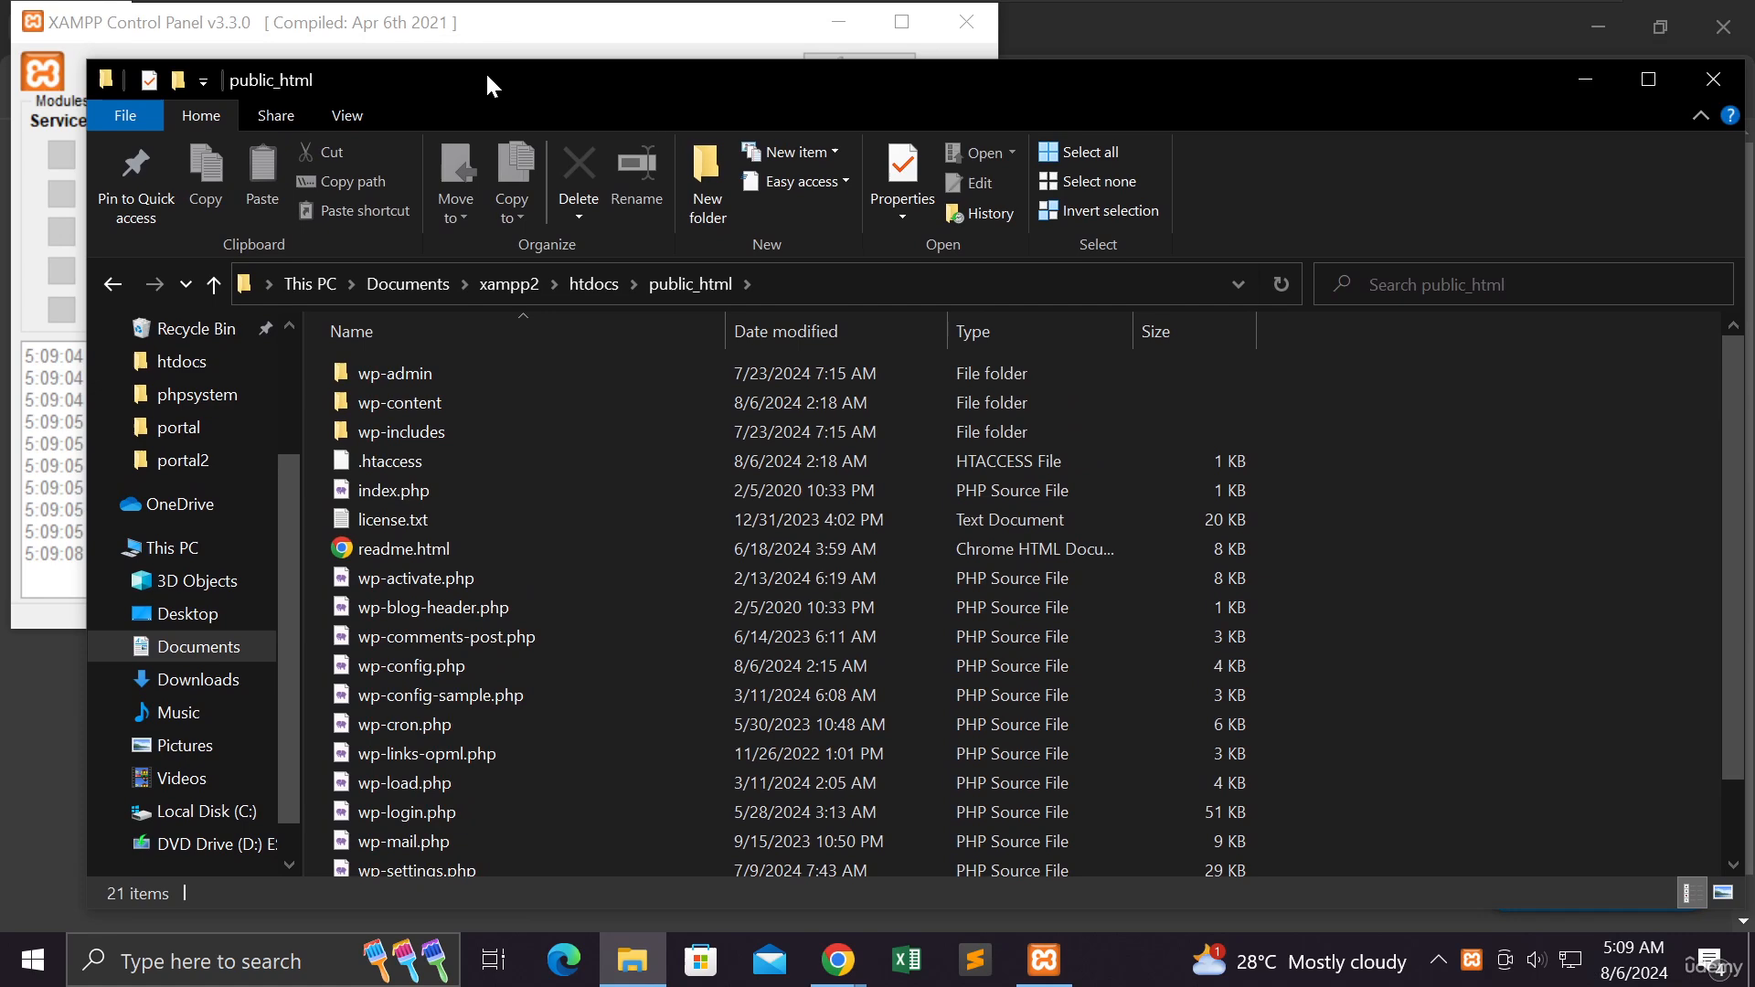
- Start the Apache and MySQL modules in the XAMPP Control Panel
{"action": "left_click", "coordinate": [501, 22]}
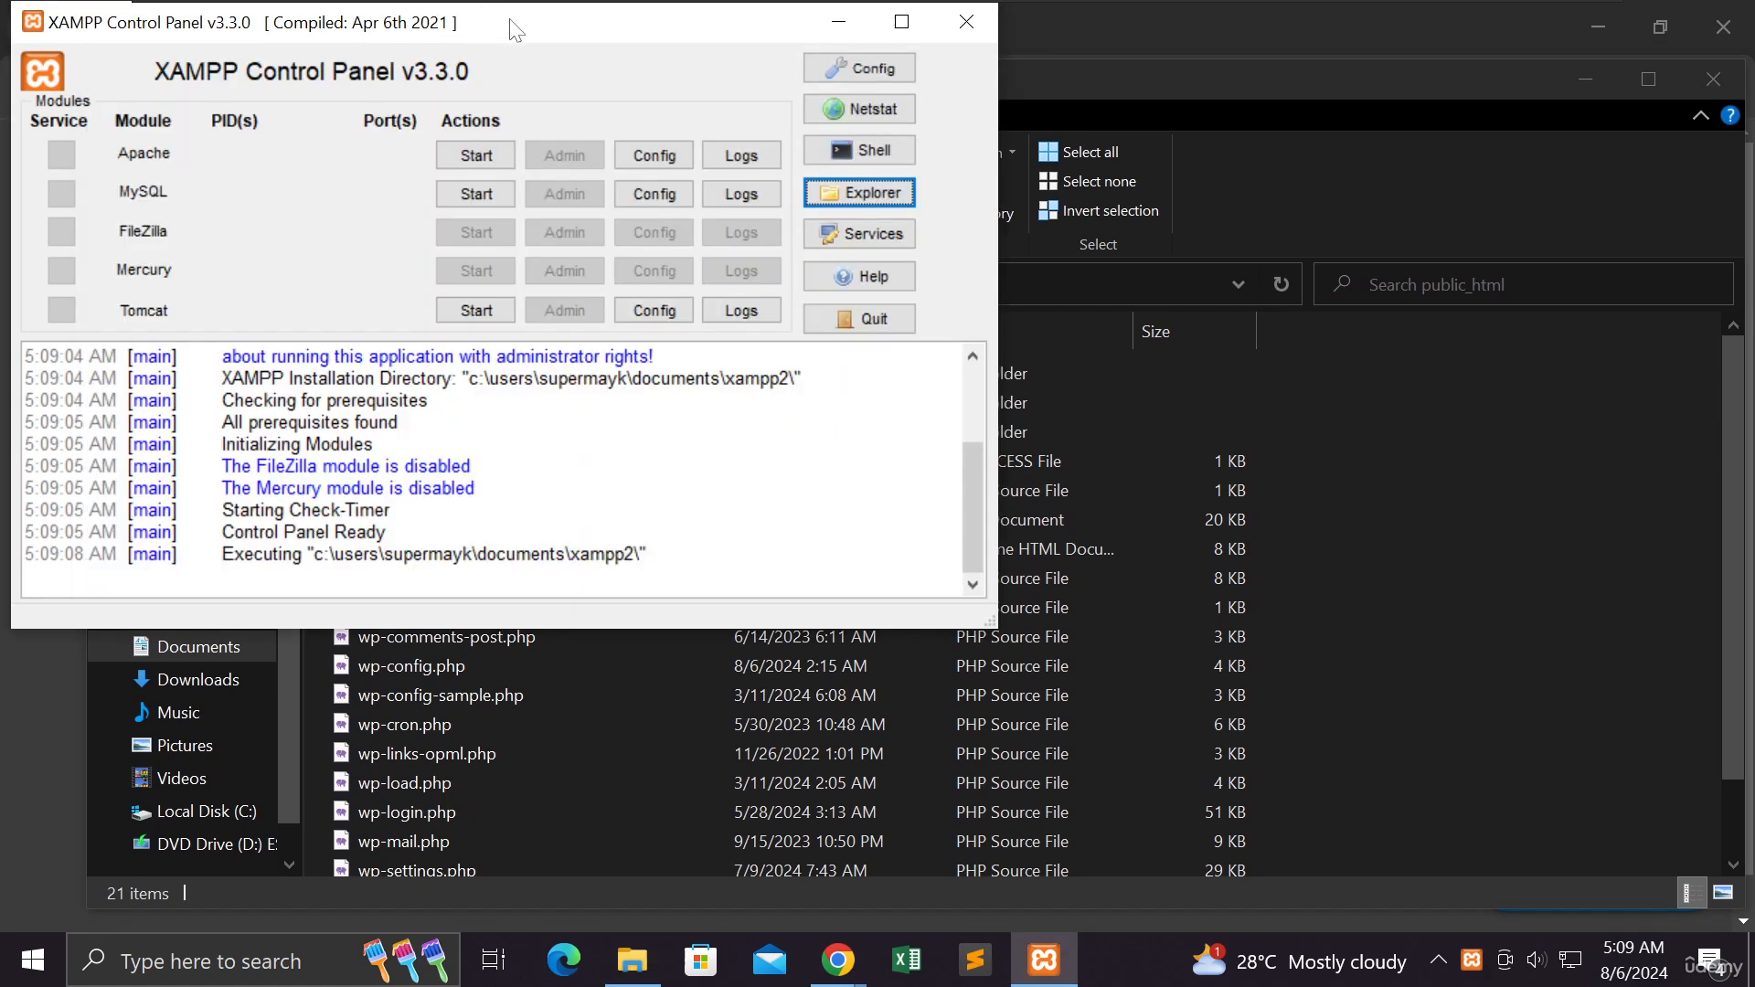
{"action": "left_click_drag", "start_coordinate": [518, 31], "coordinate": [627, 88]}
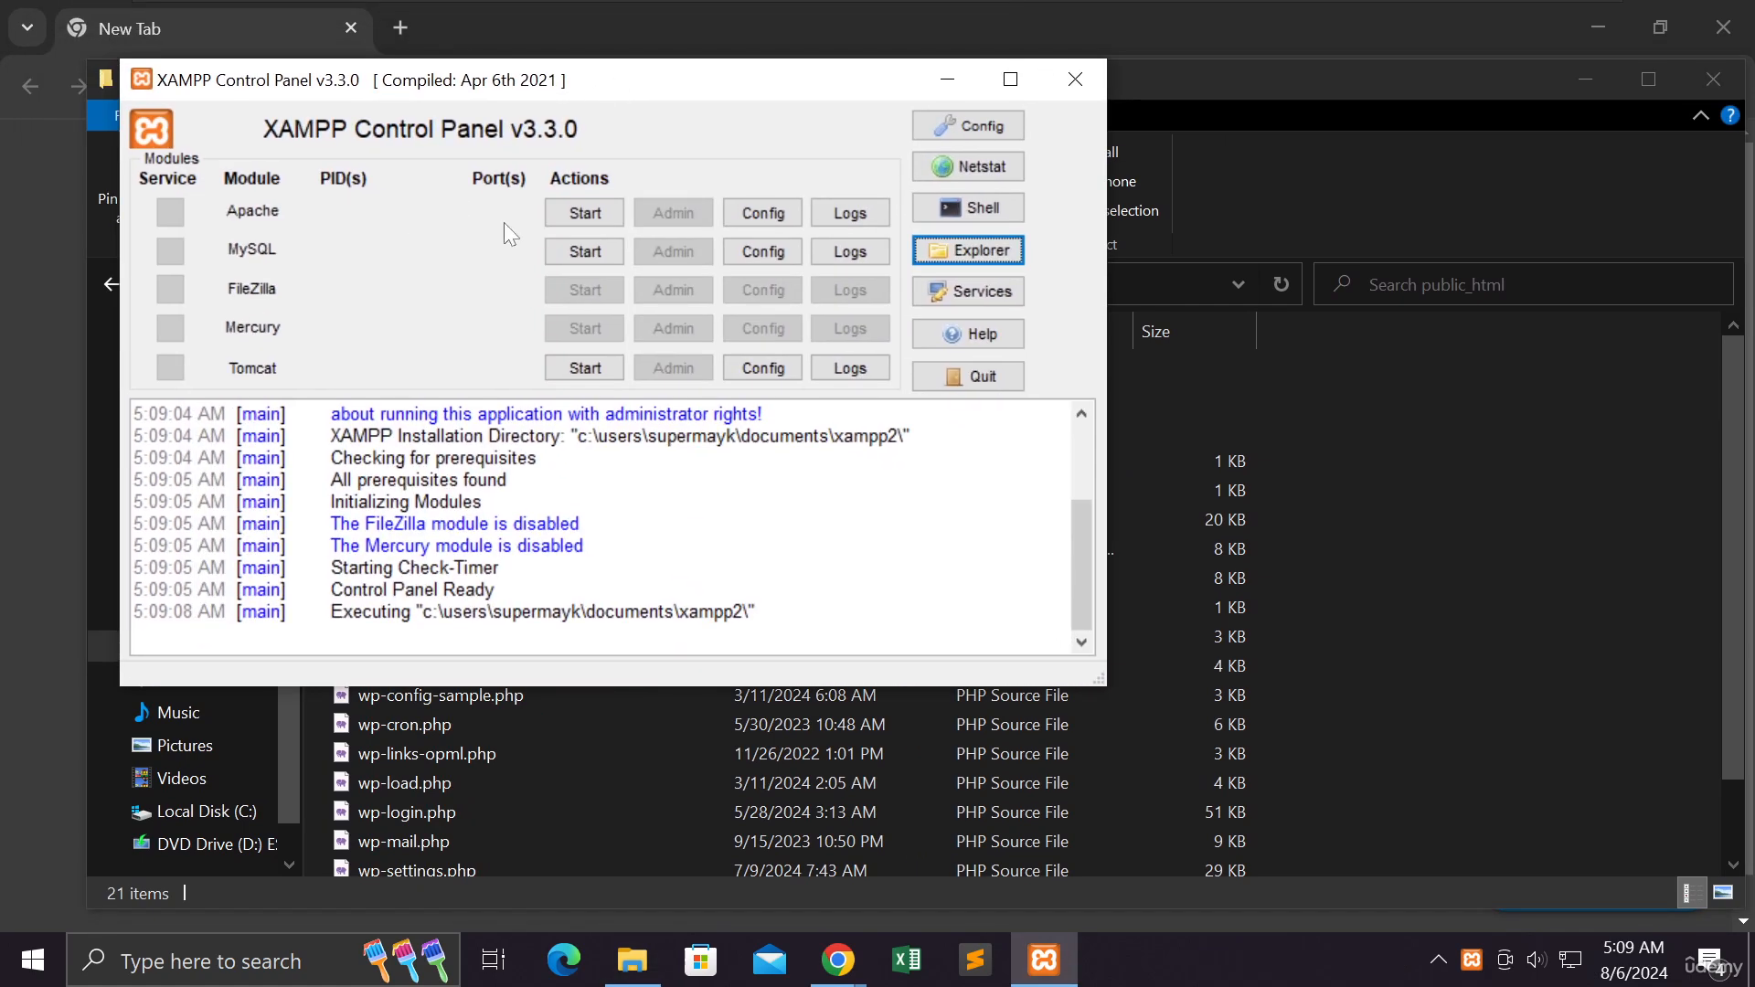
{"action": "left_click", "coordinate": [558, 208]}
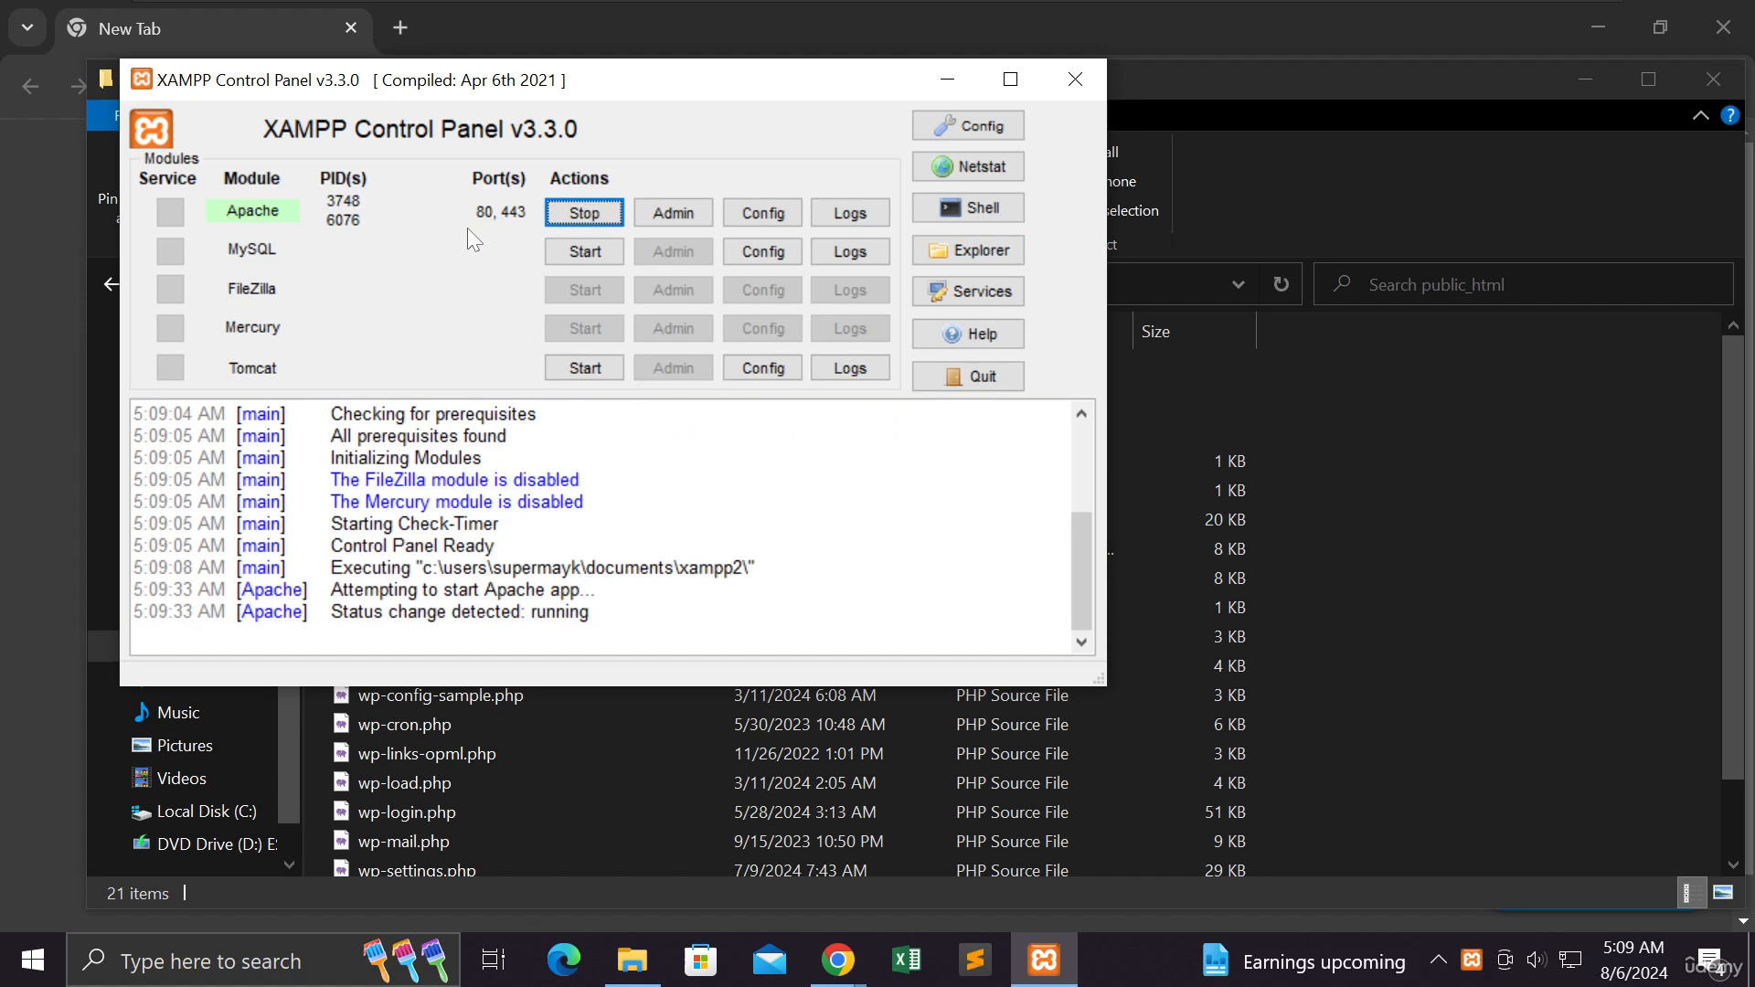
{"action": "left_click", "coordinate": [562, 257]}
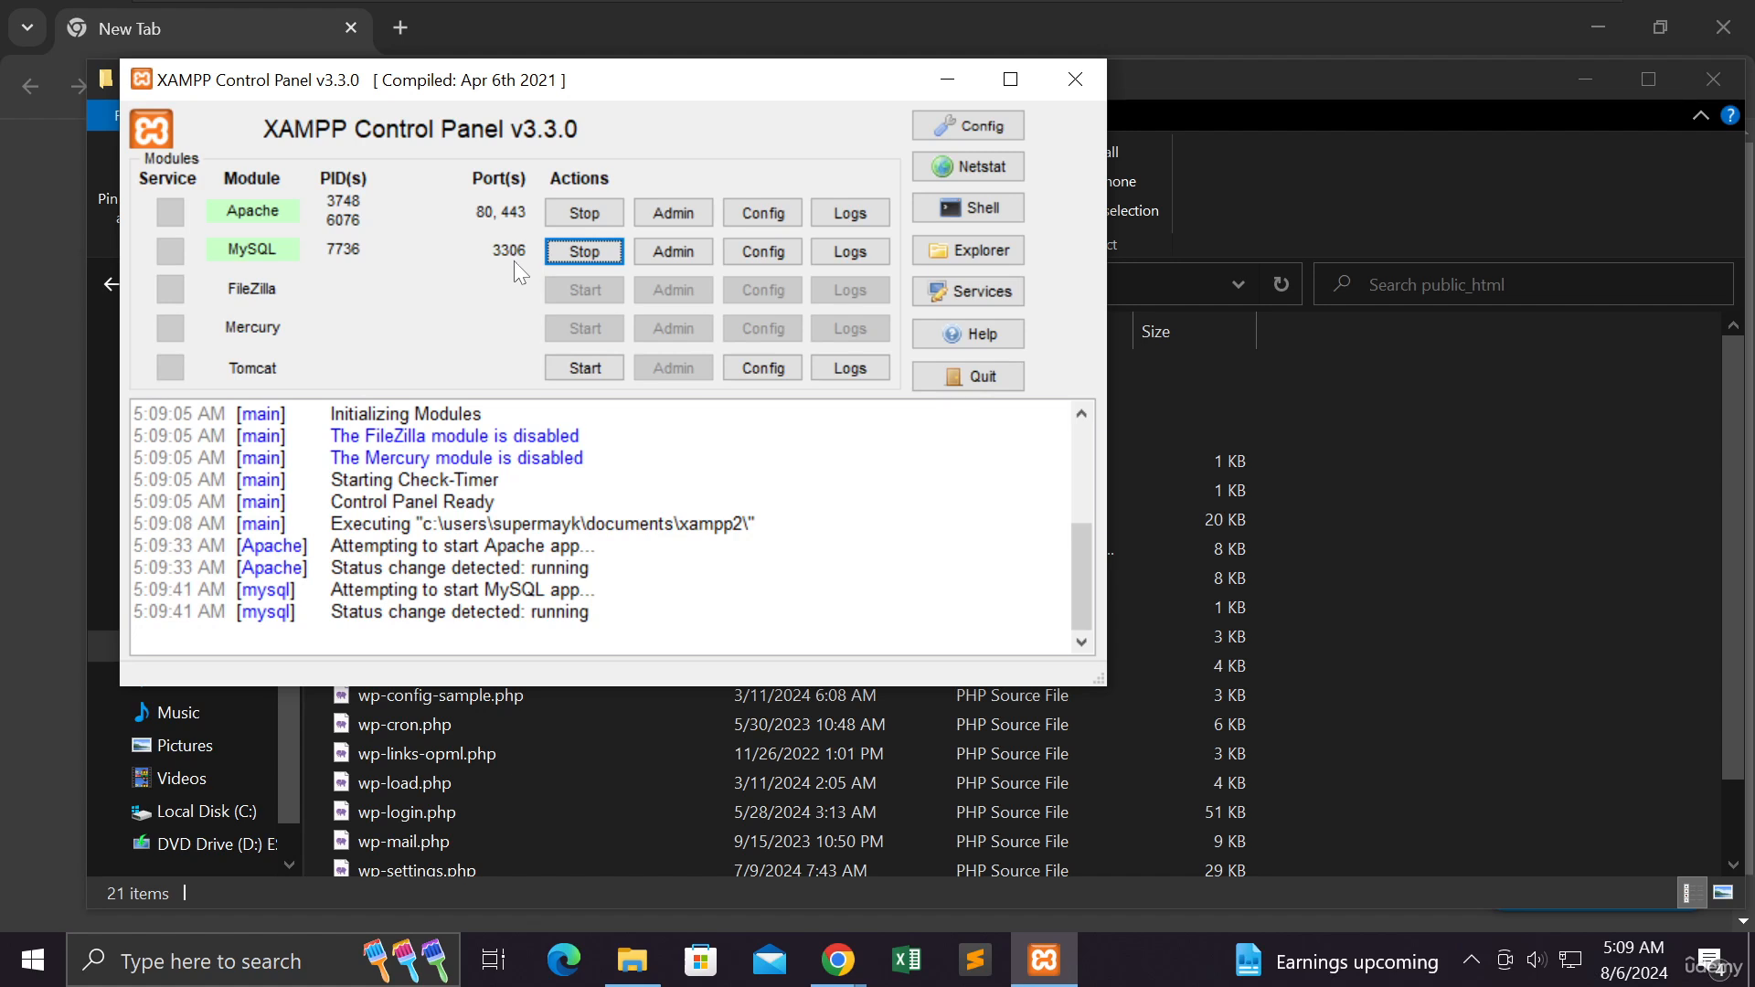
{"action": "left_click", "coordinate": [780, 262]}
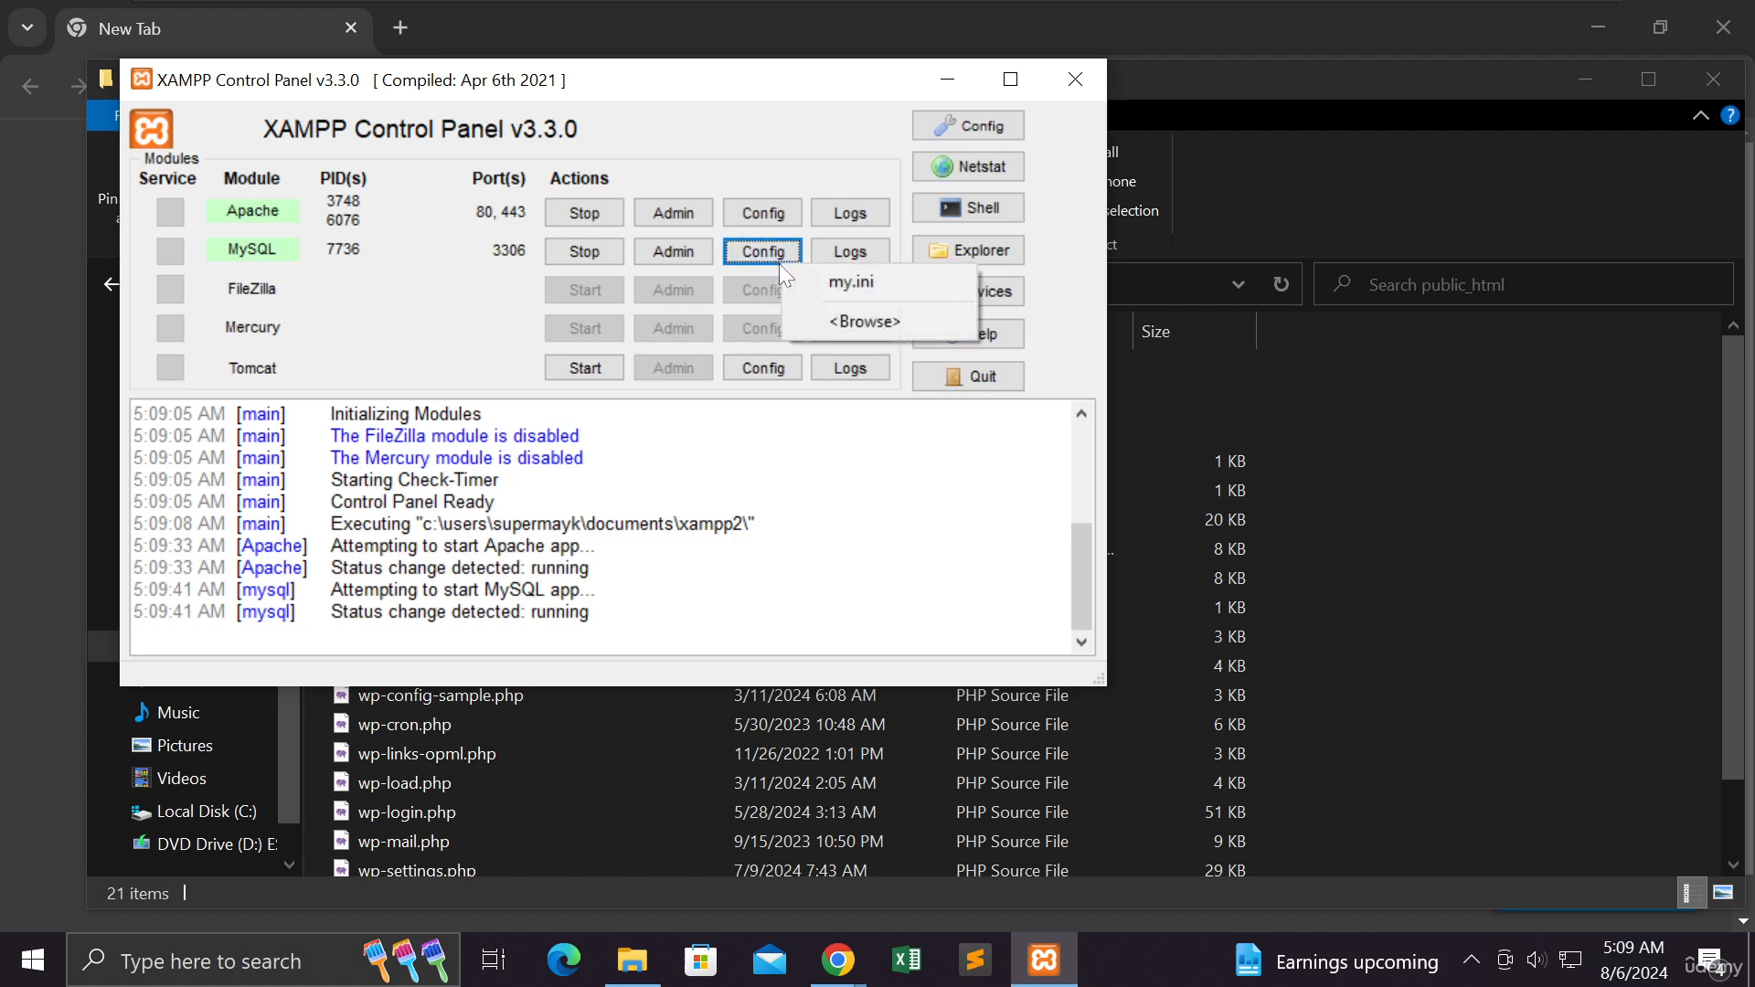
{"action": "left_click", "coordinate": [466, 284]}
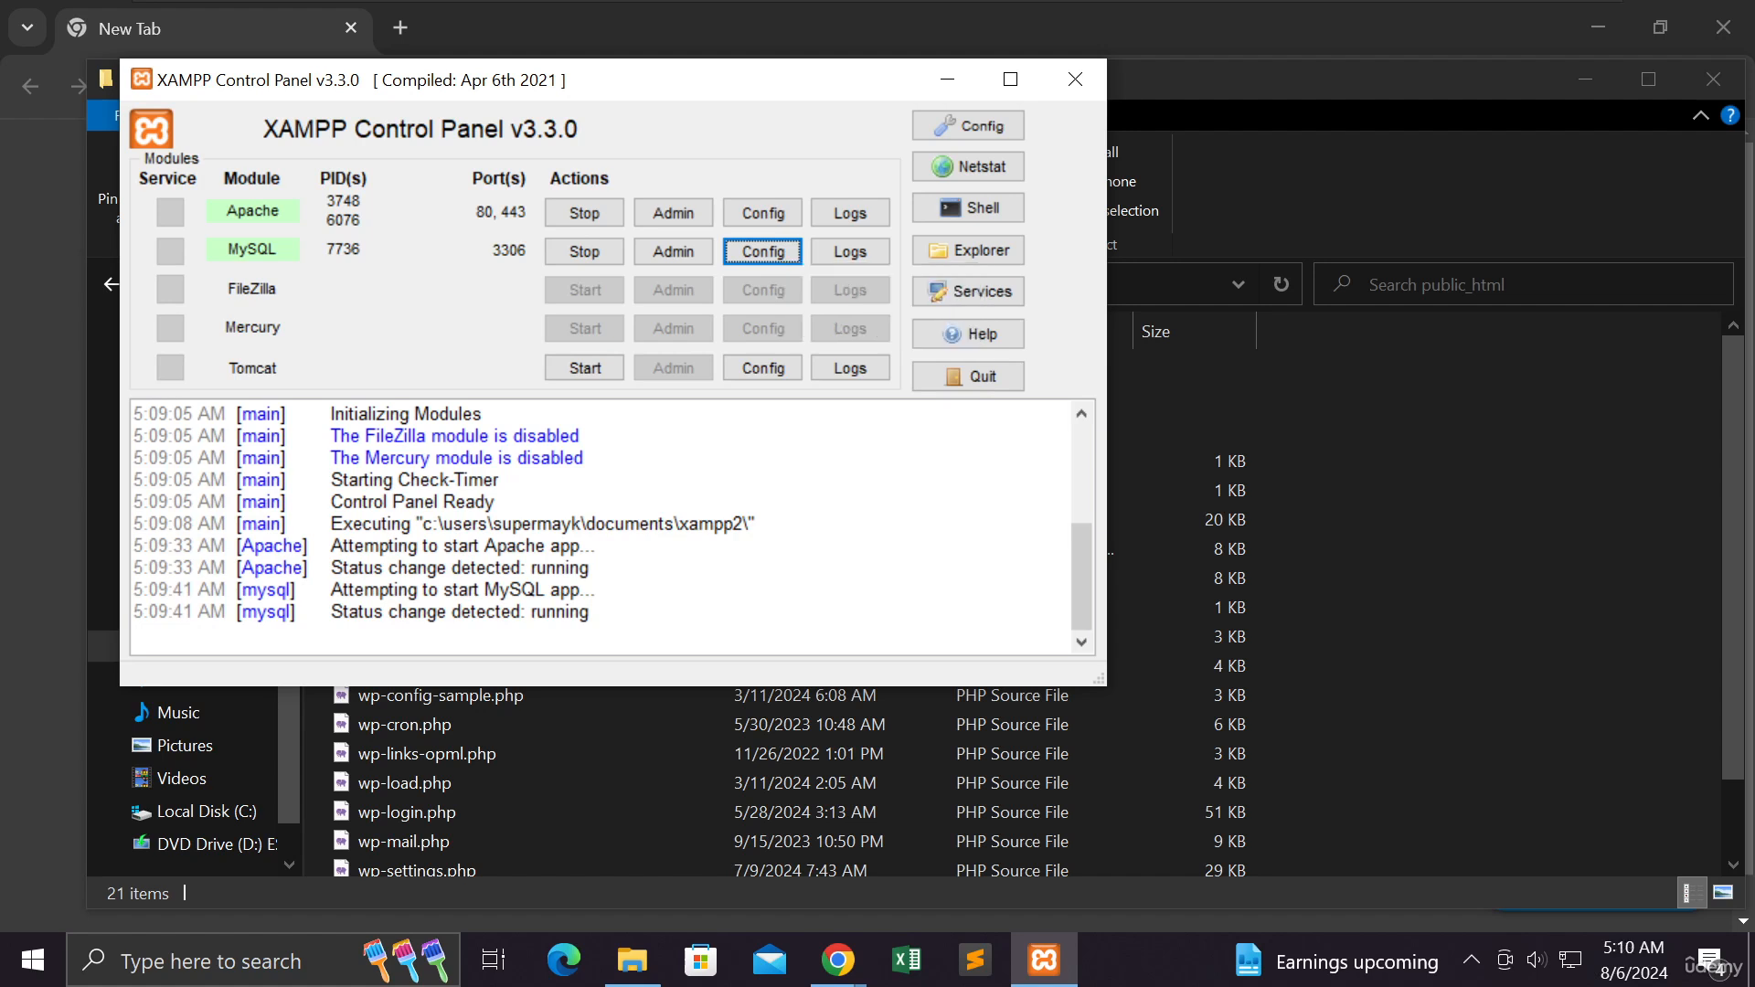
- Open the local WordPress site at localhost/public_html in Chrome and scroll through its homepage
{"action": "left_click", "coordinate": [839, 961]}
{"action": "left_click", "coordinate": [876, 858]}
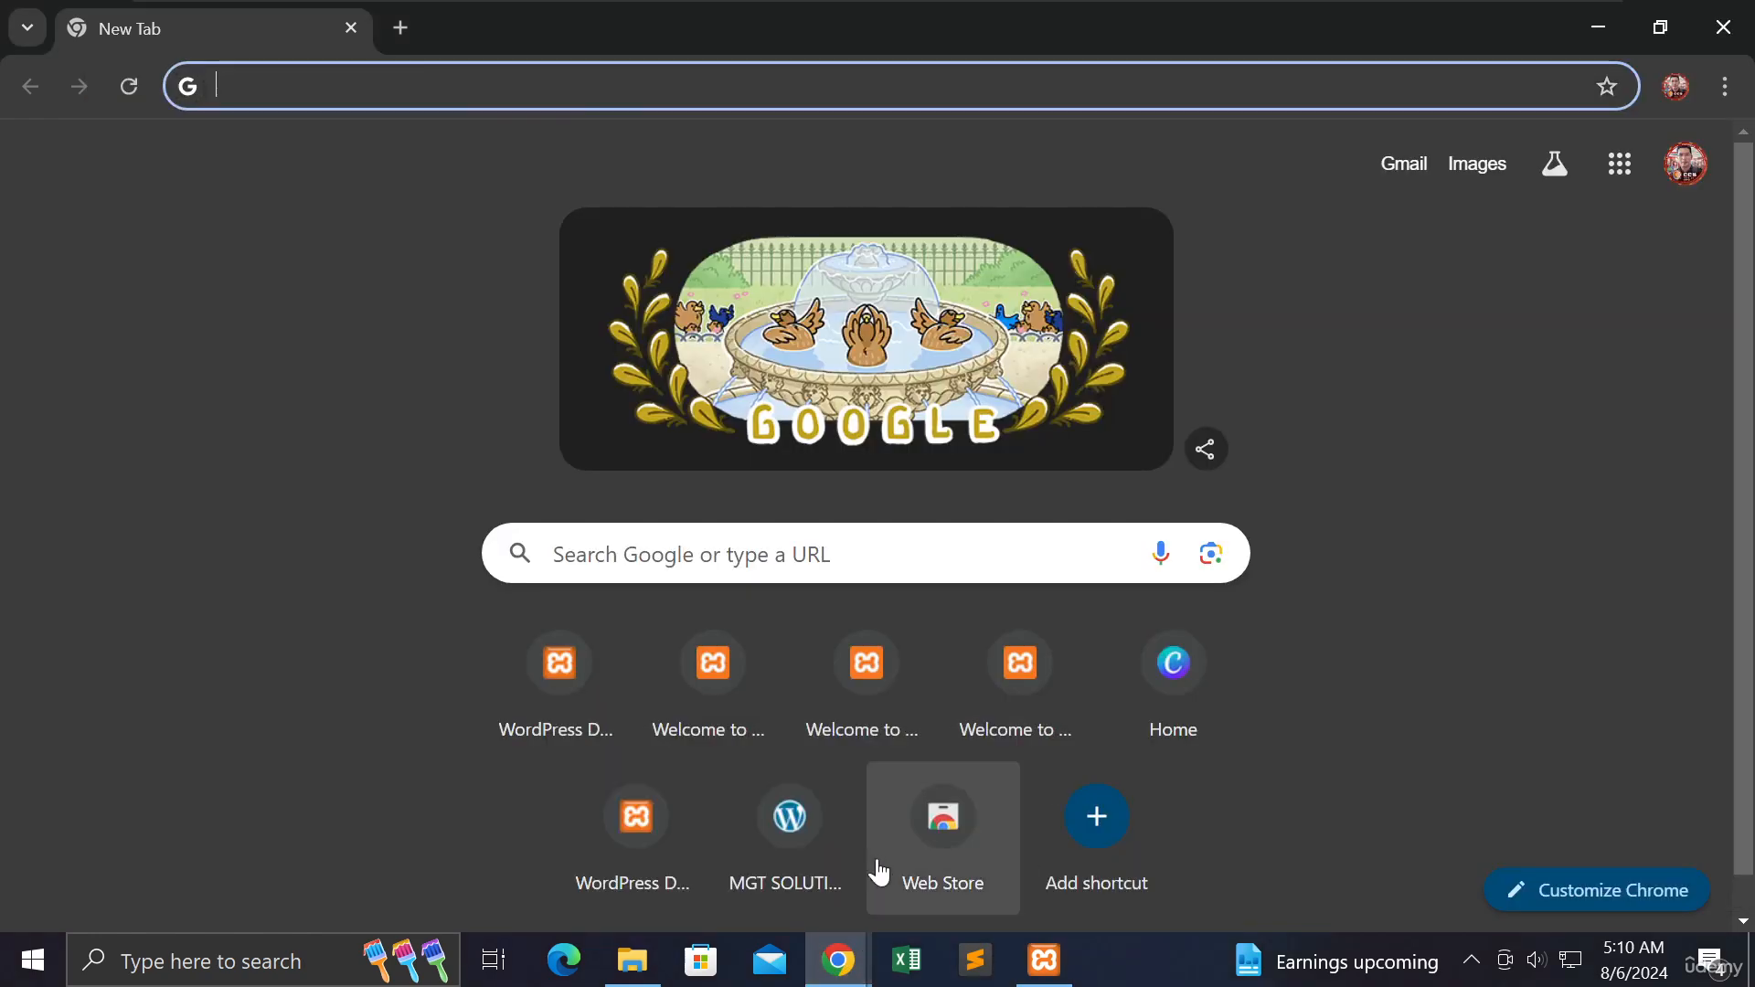
{"action": "left_click", "coordinate": [238, 86]}
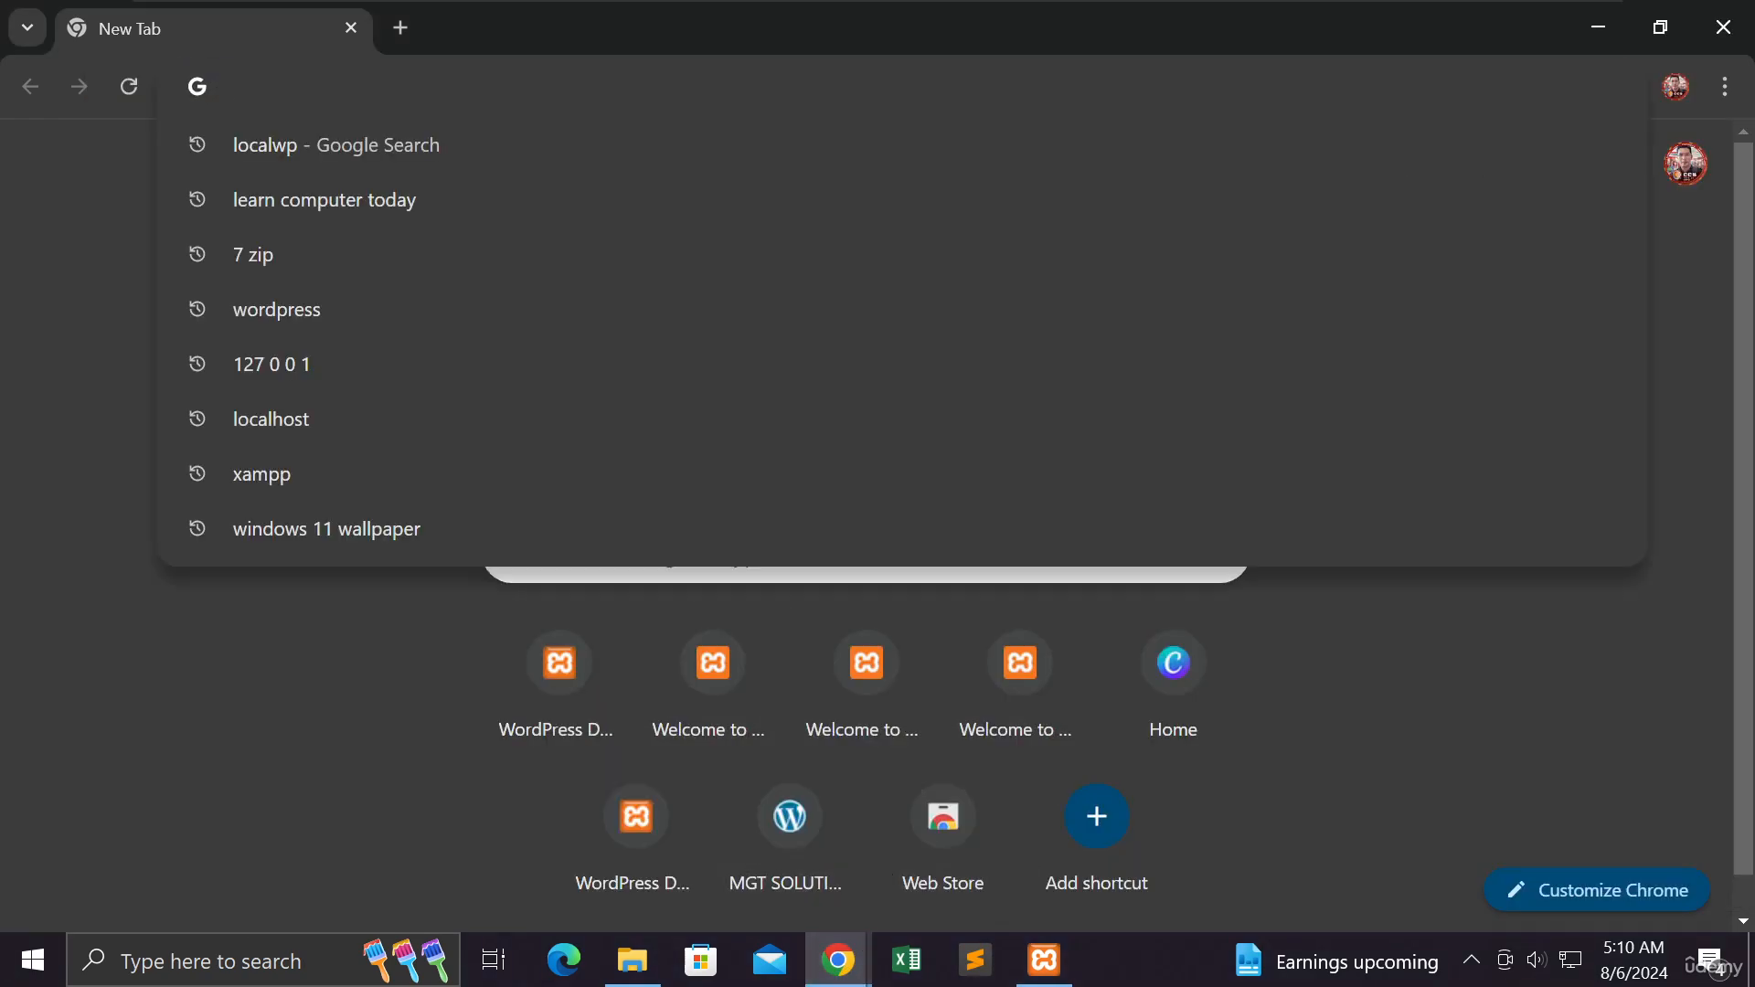
{"action": "type", "text": "local"}
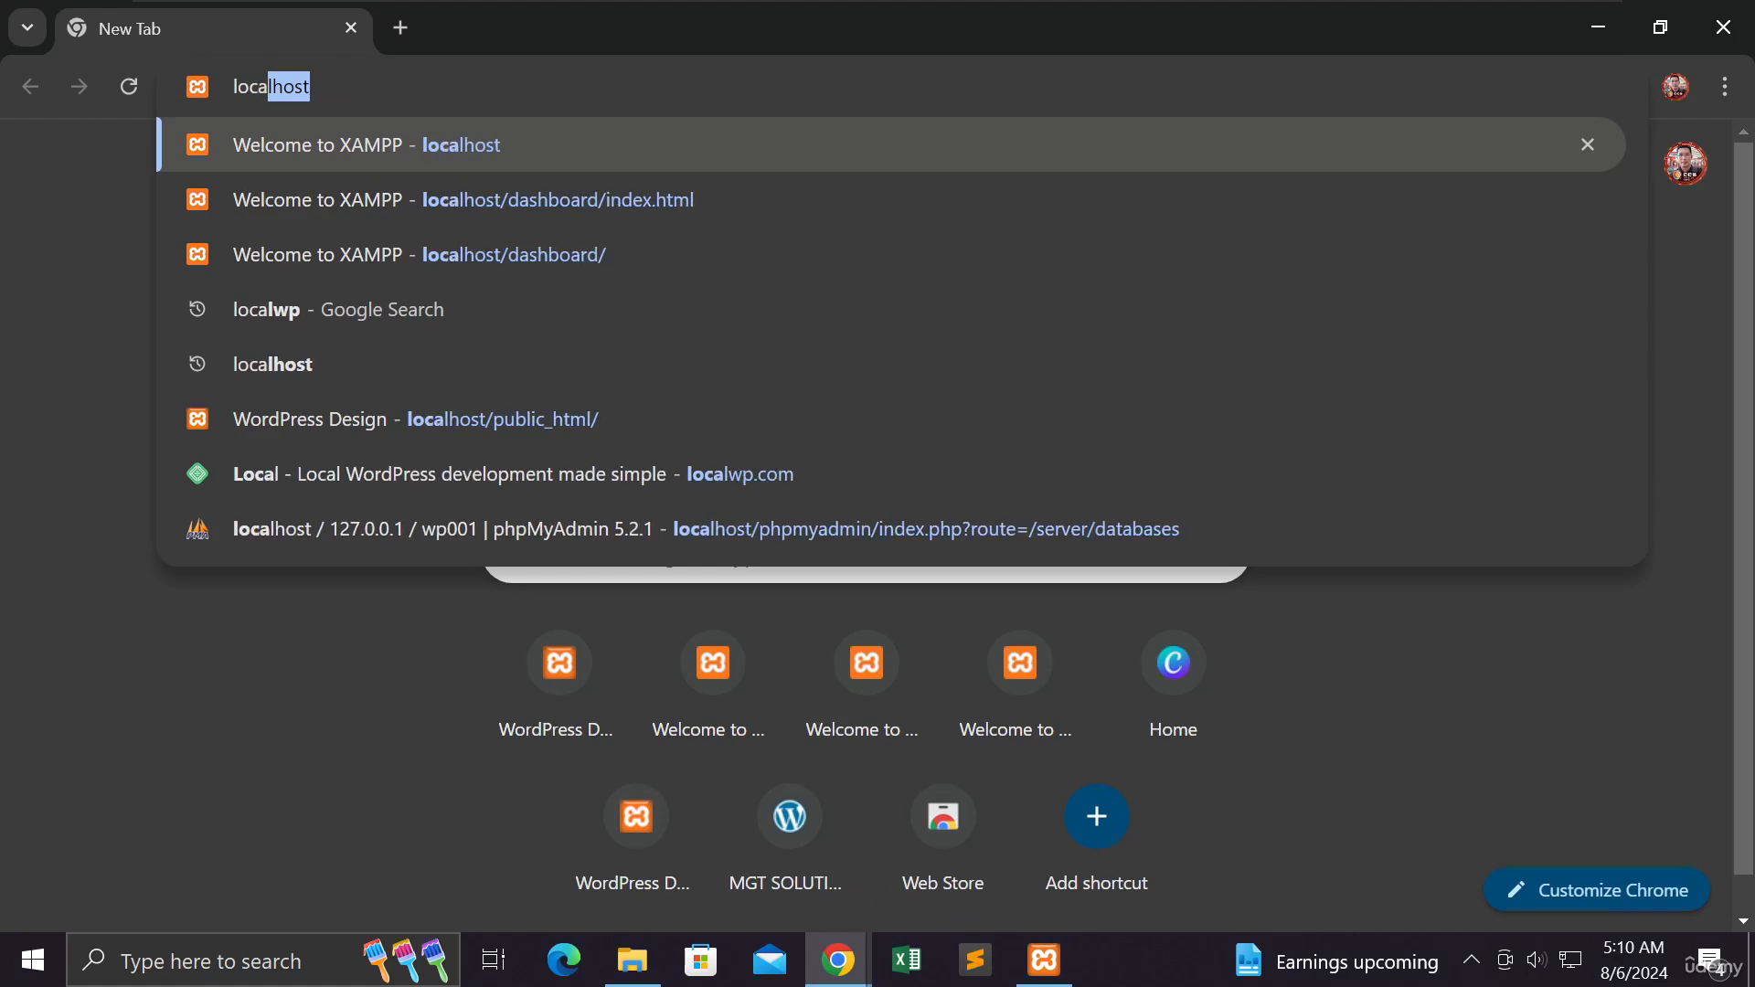
{"action": "type", "text": "host"}
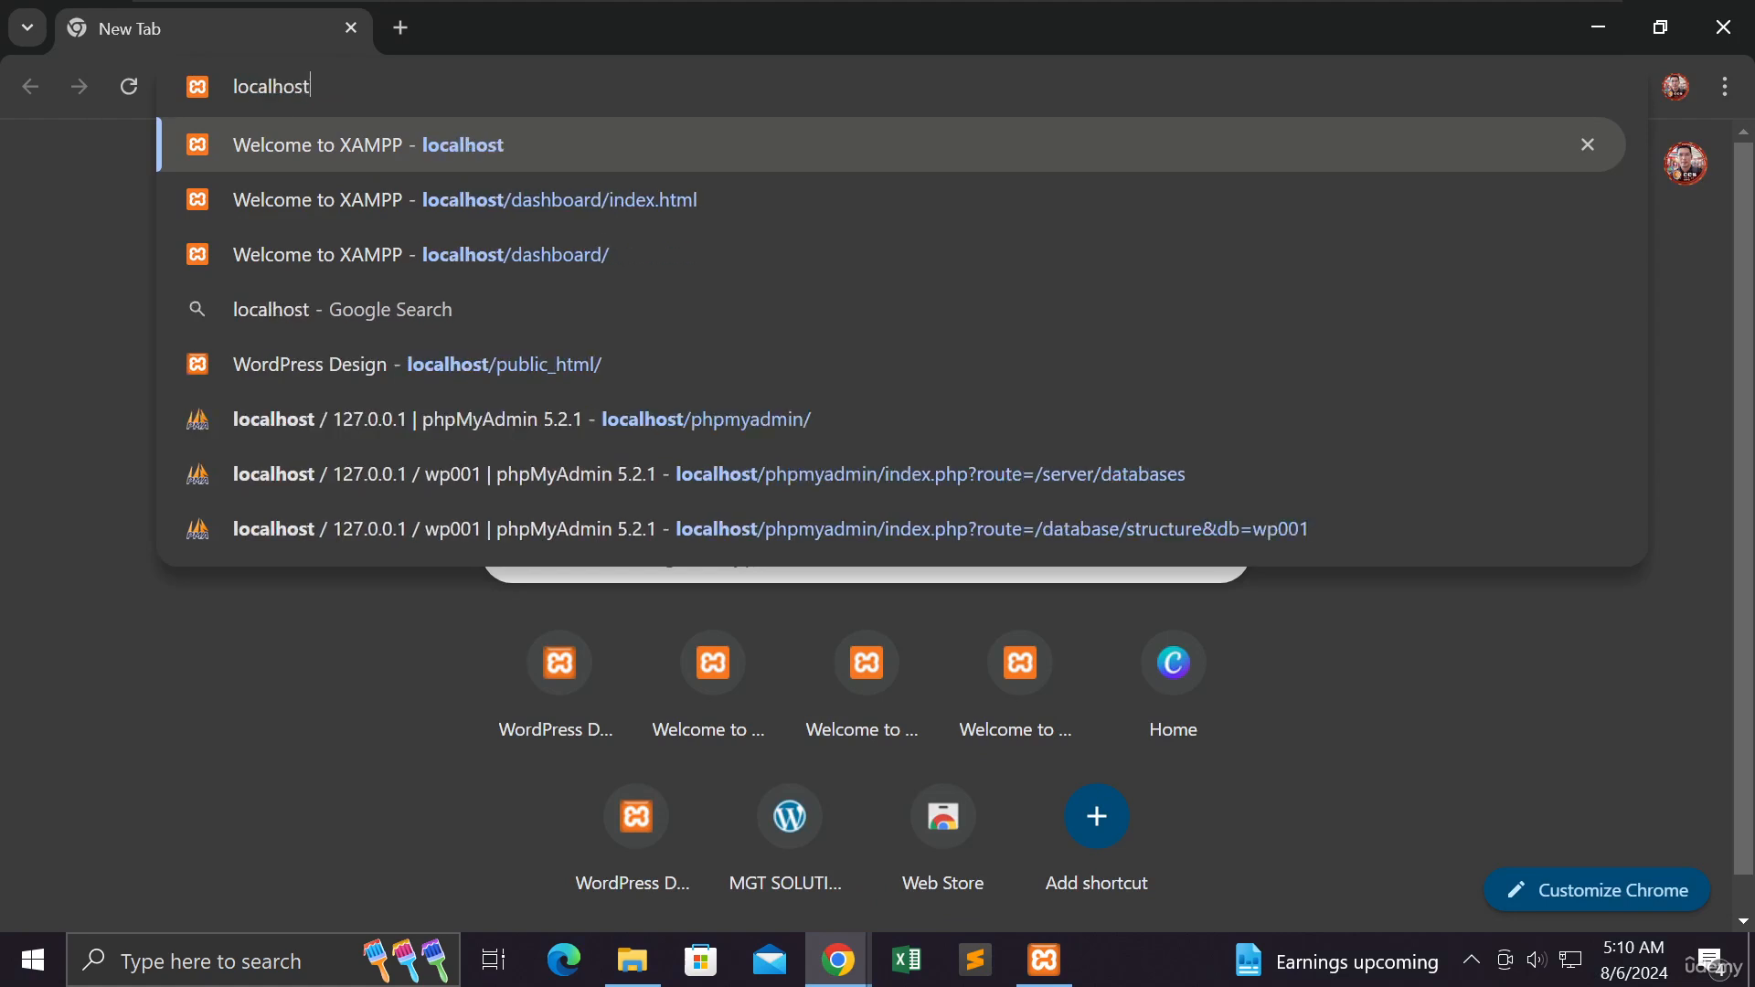
{"action": "left_click", "coordinate": [409, 362]}
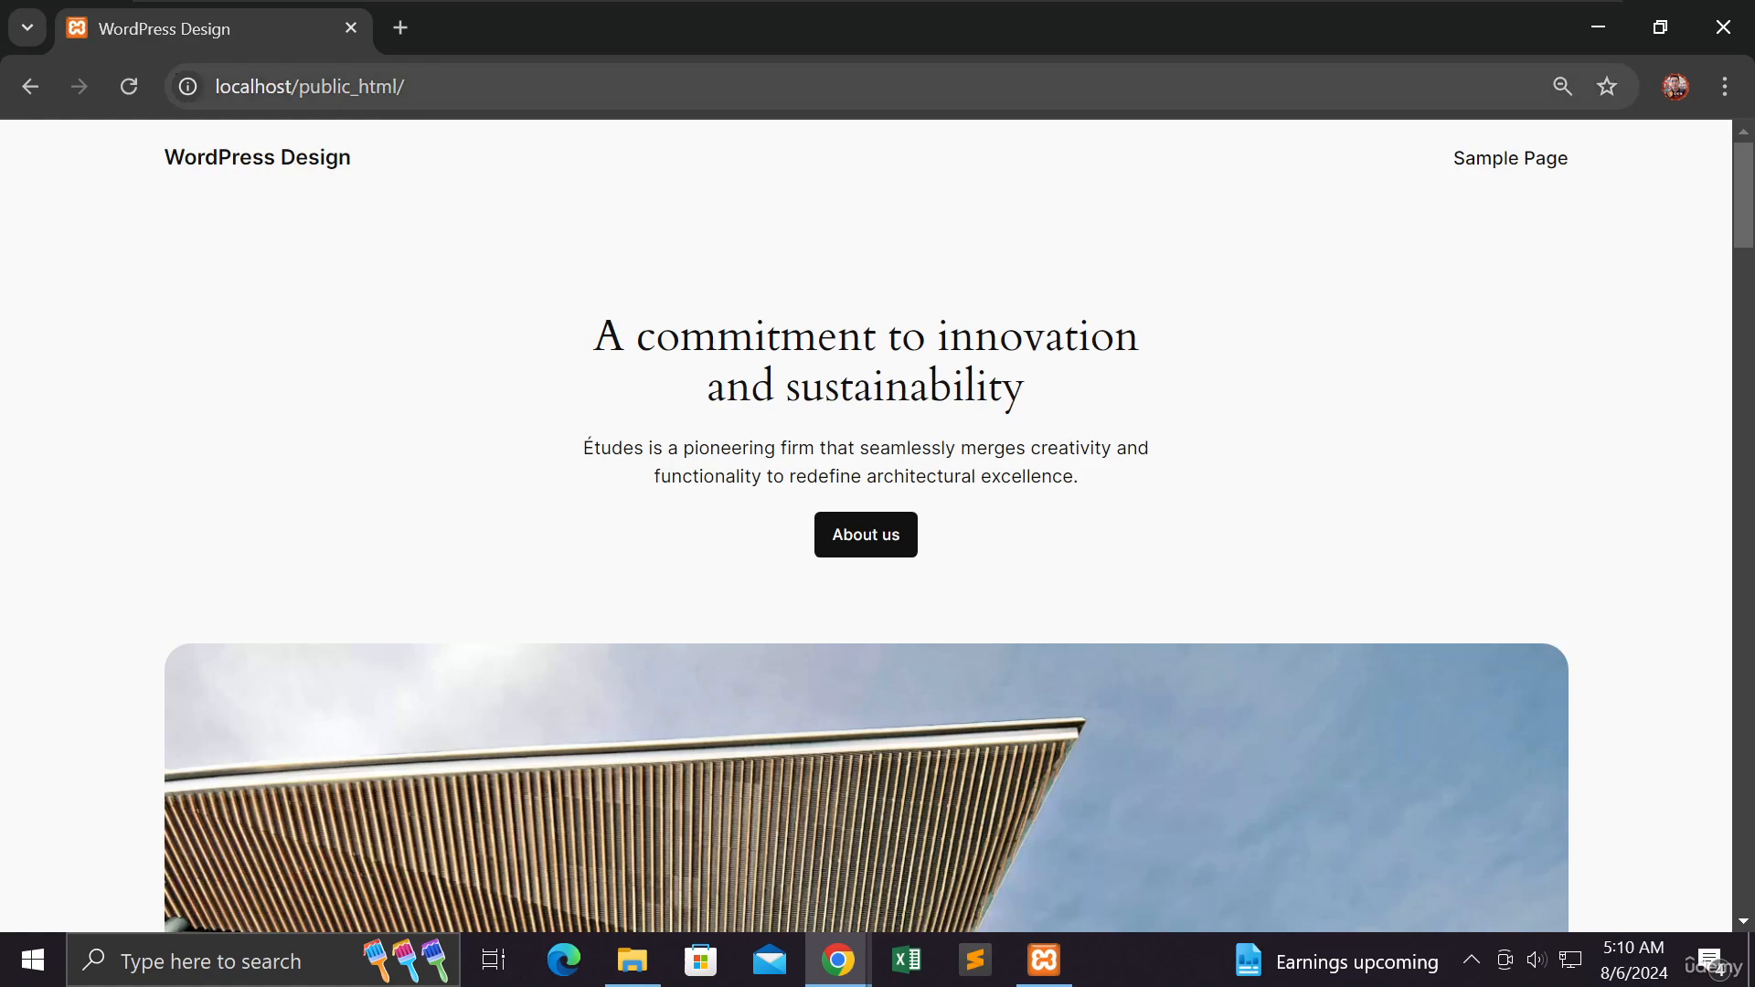
{"action": "scroll", "coordinate": [401, 301], "scroll_direction": "down", "scroll_amount": 5}
{"action": "scroll", "coordinate": [395, 299], "scroll_direction": "down", "scroll_amount": 9}
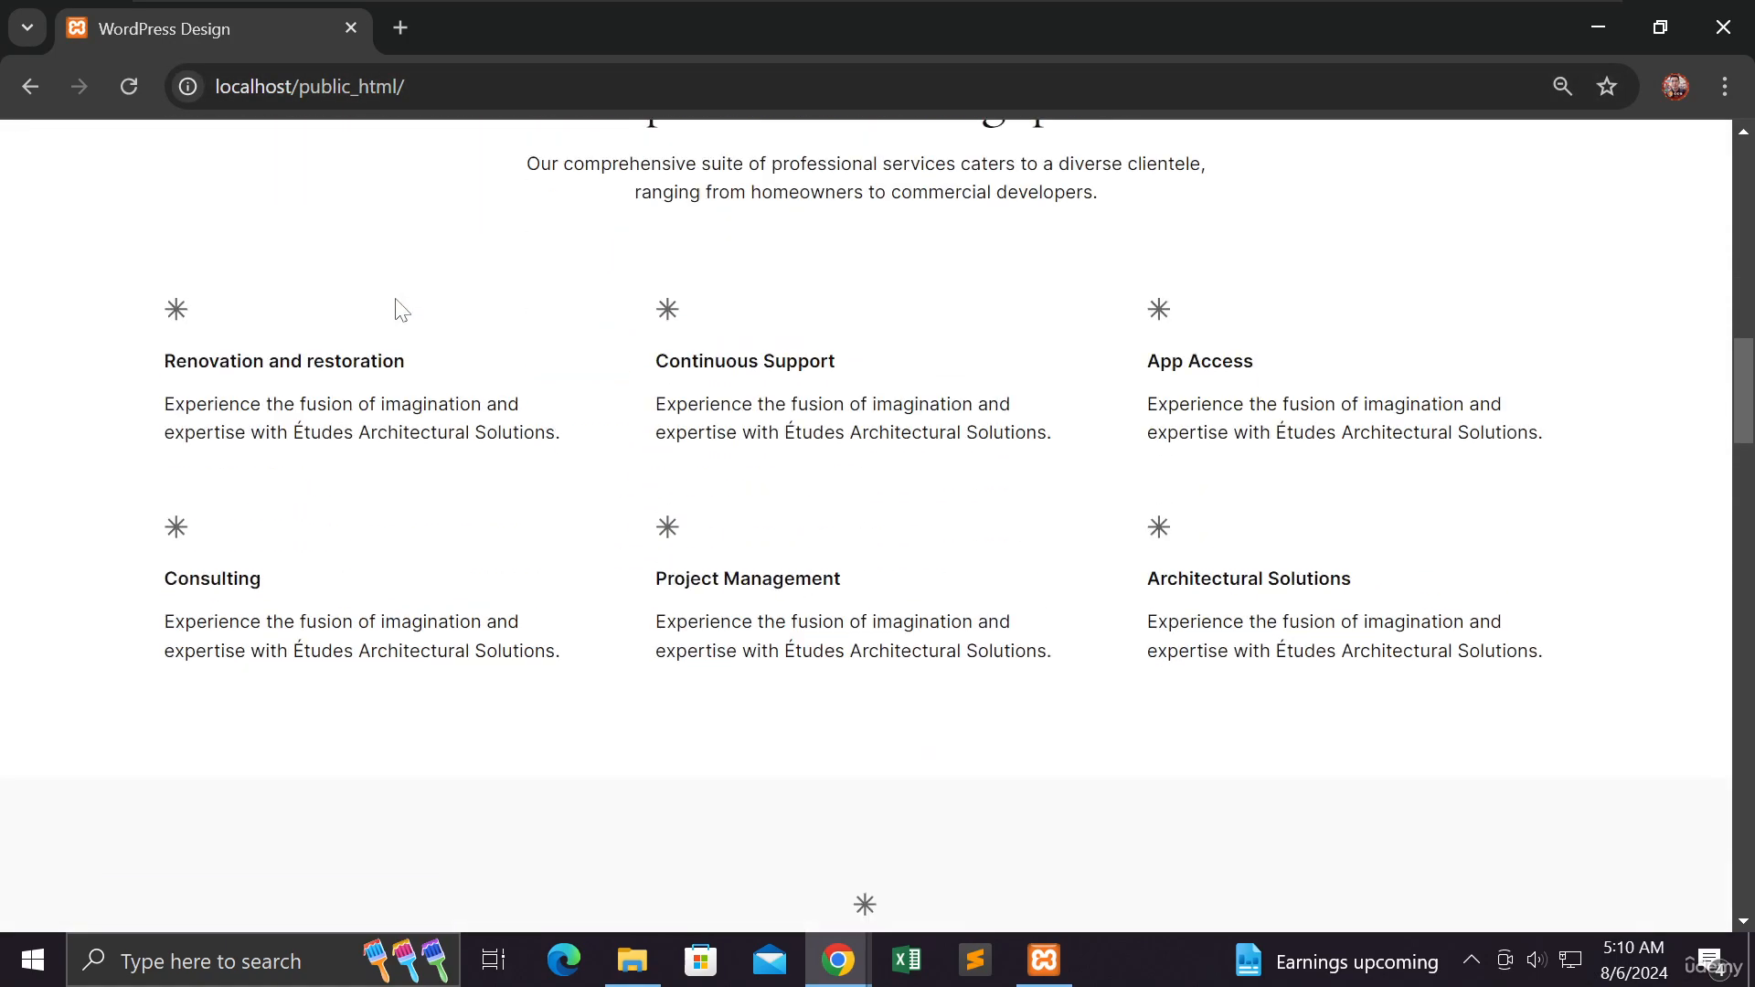
{"action": "scroll", "coordinate": [395, 302], "scroll_direction": "up", "scroll_amount": 8}
{"action": "scroll", "coordinate": [401, 287], "scroll_direction": "up", "scroll_amount": 5}
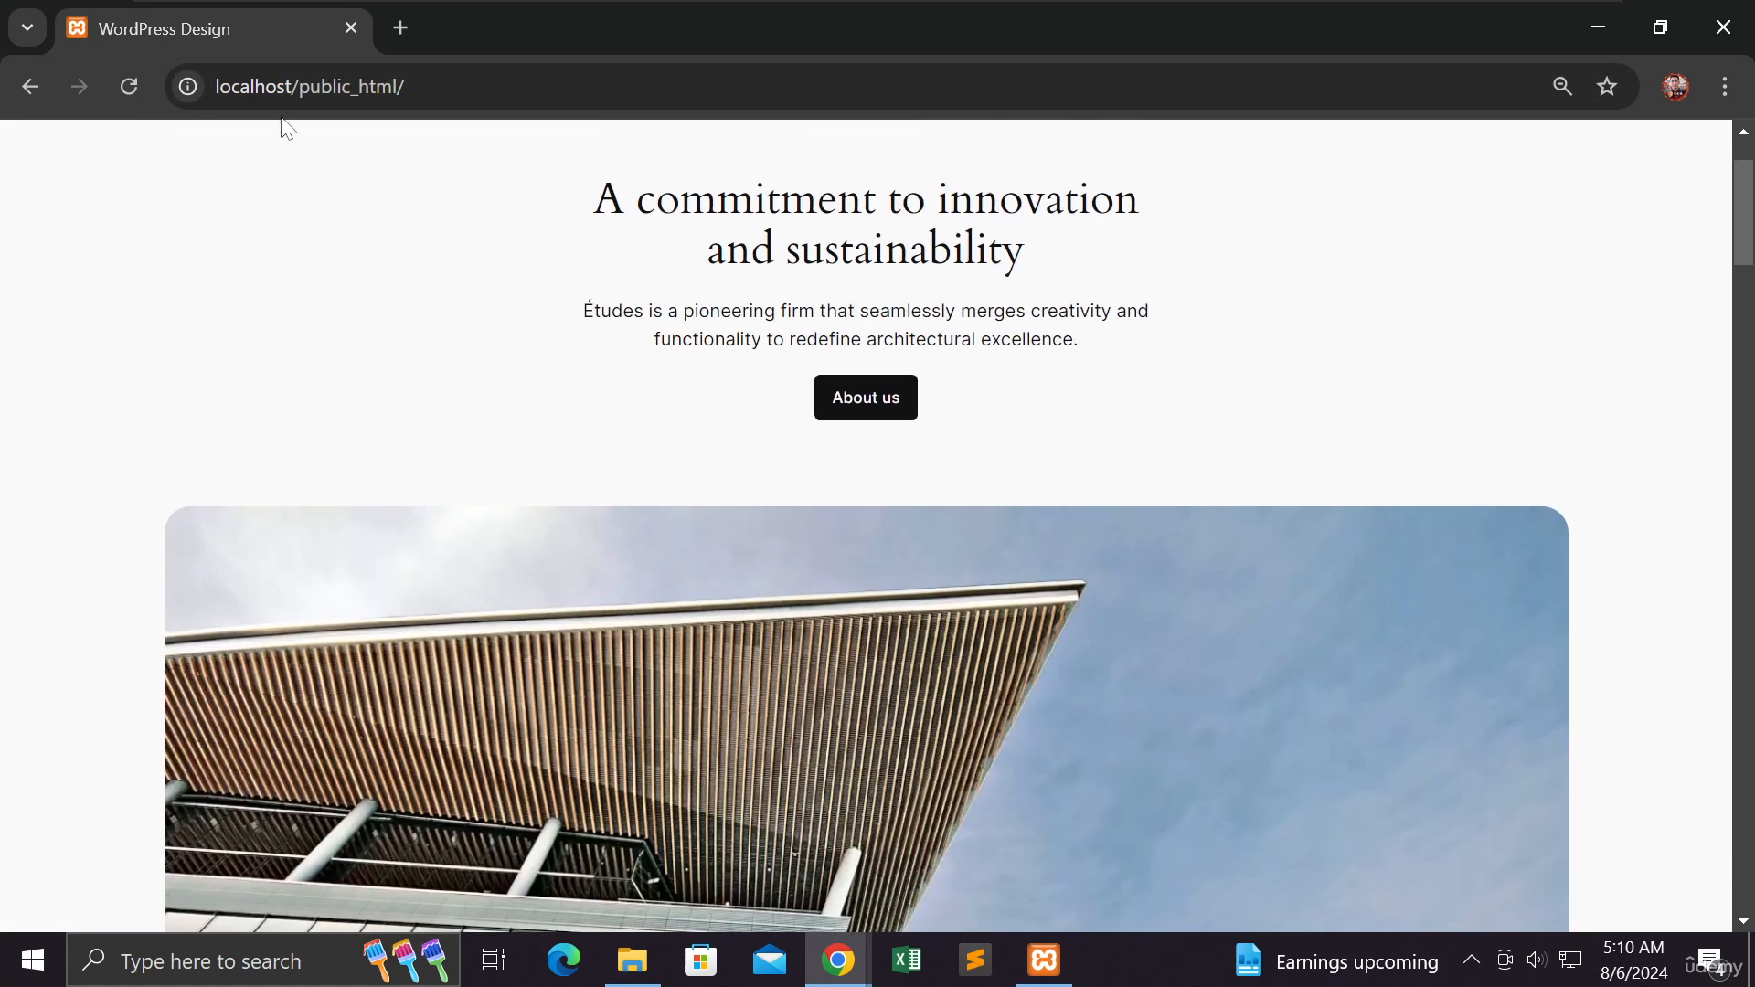
- Go to the admin area at localhost/public_html/wp-admin/
{"action": "left_click", "coordinate": [344, 91]}
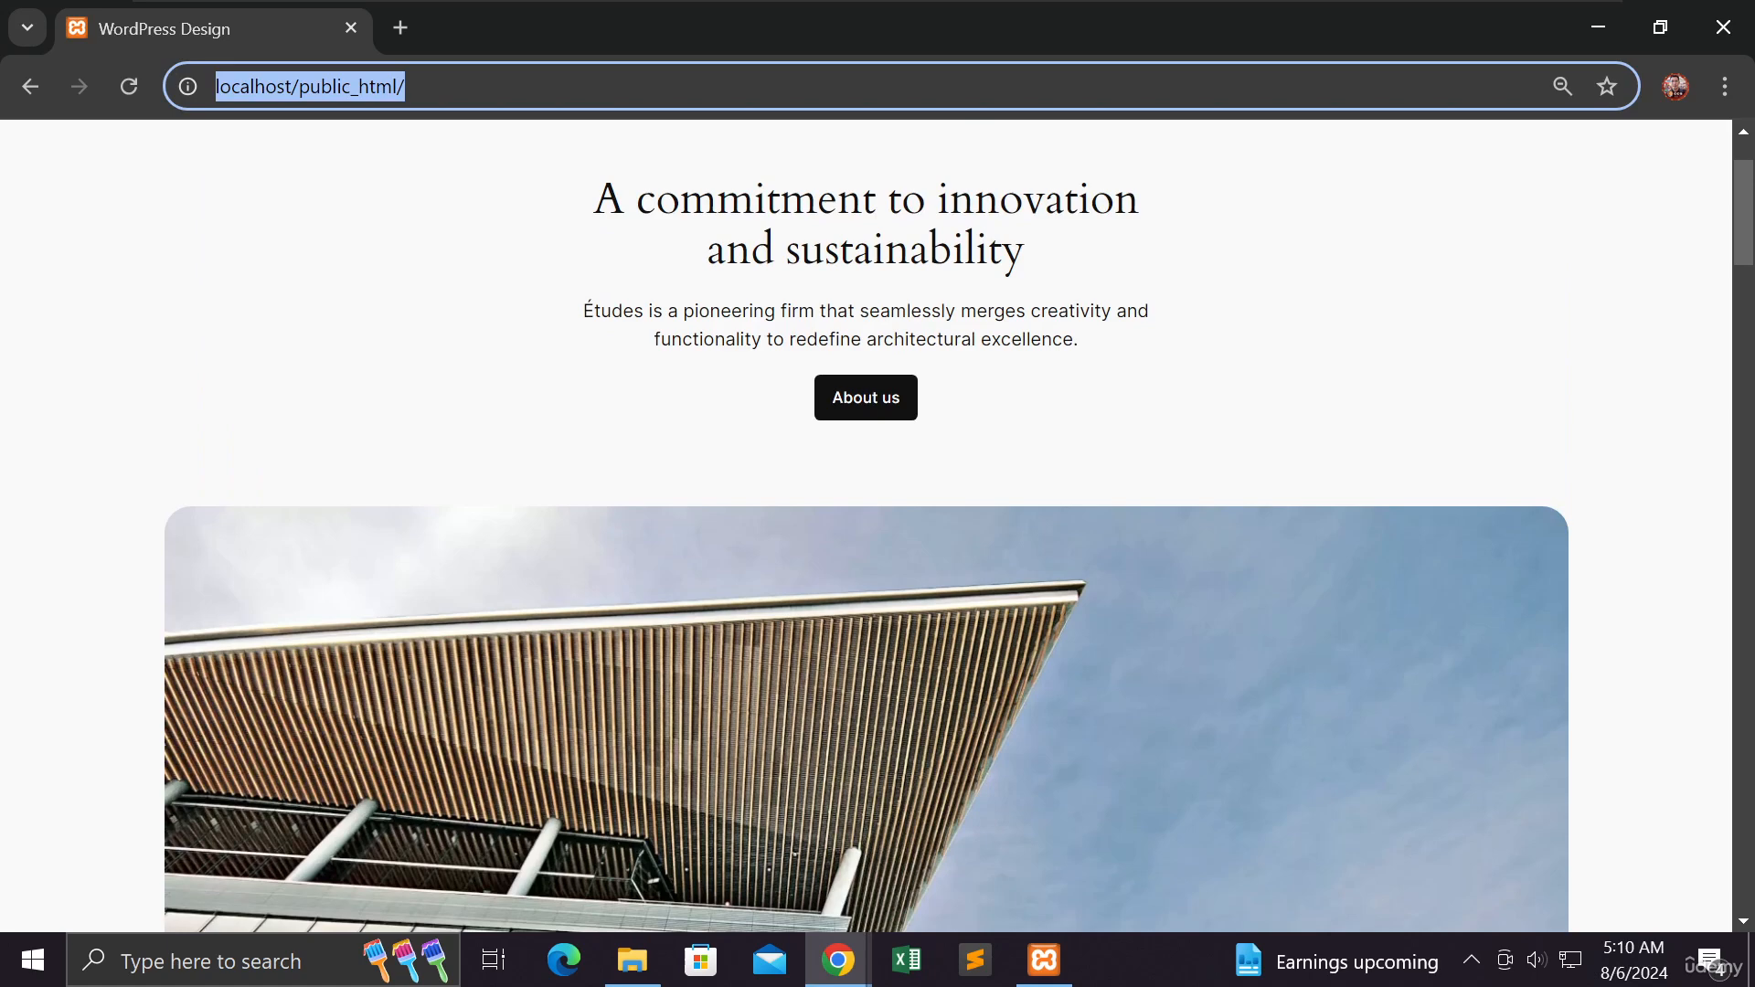
{"action": "left_click", "coordinate": [408, 87]}
{"action": "type", "text": "wp-admin"}
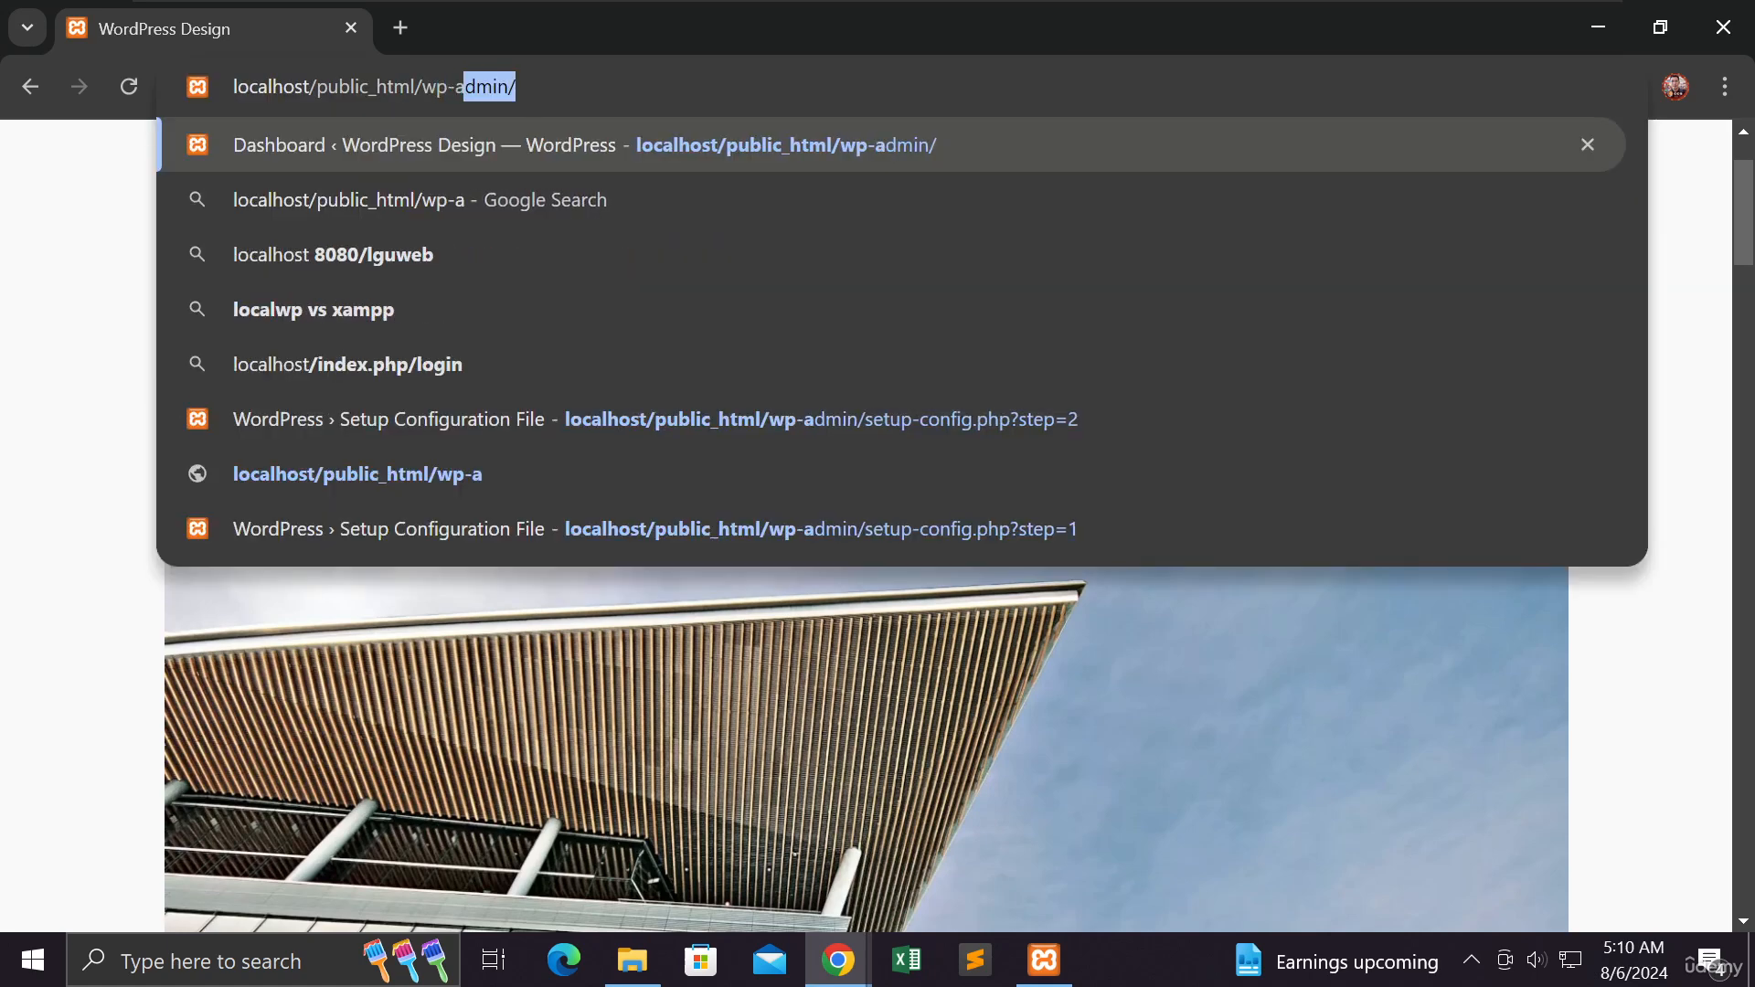
{"action": "type", "text": "/"}
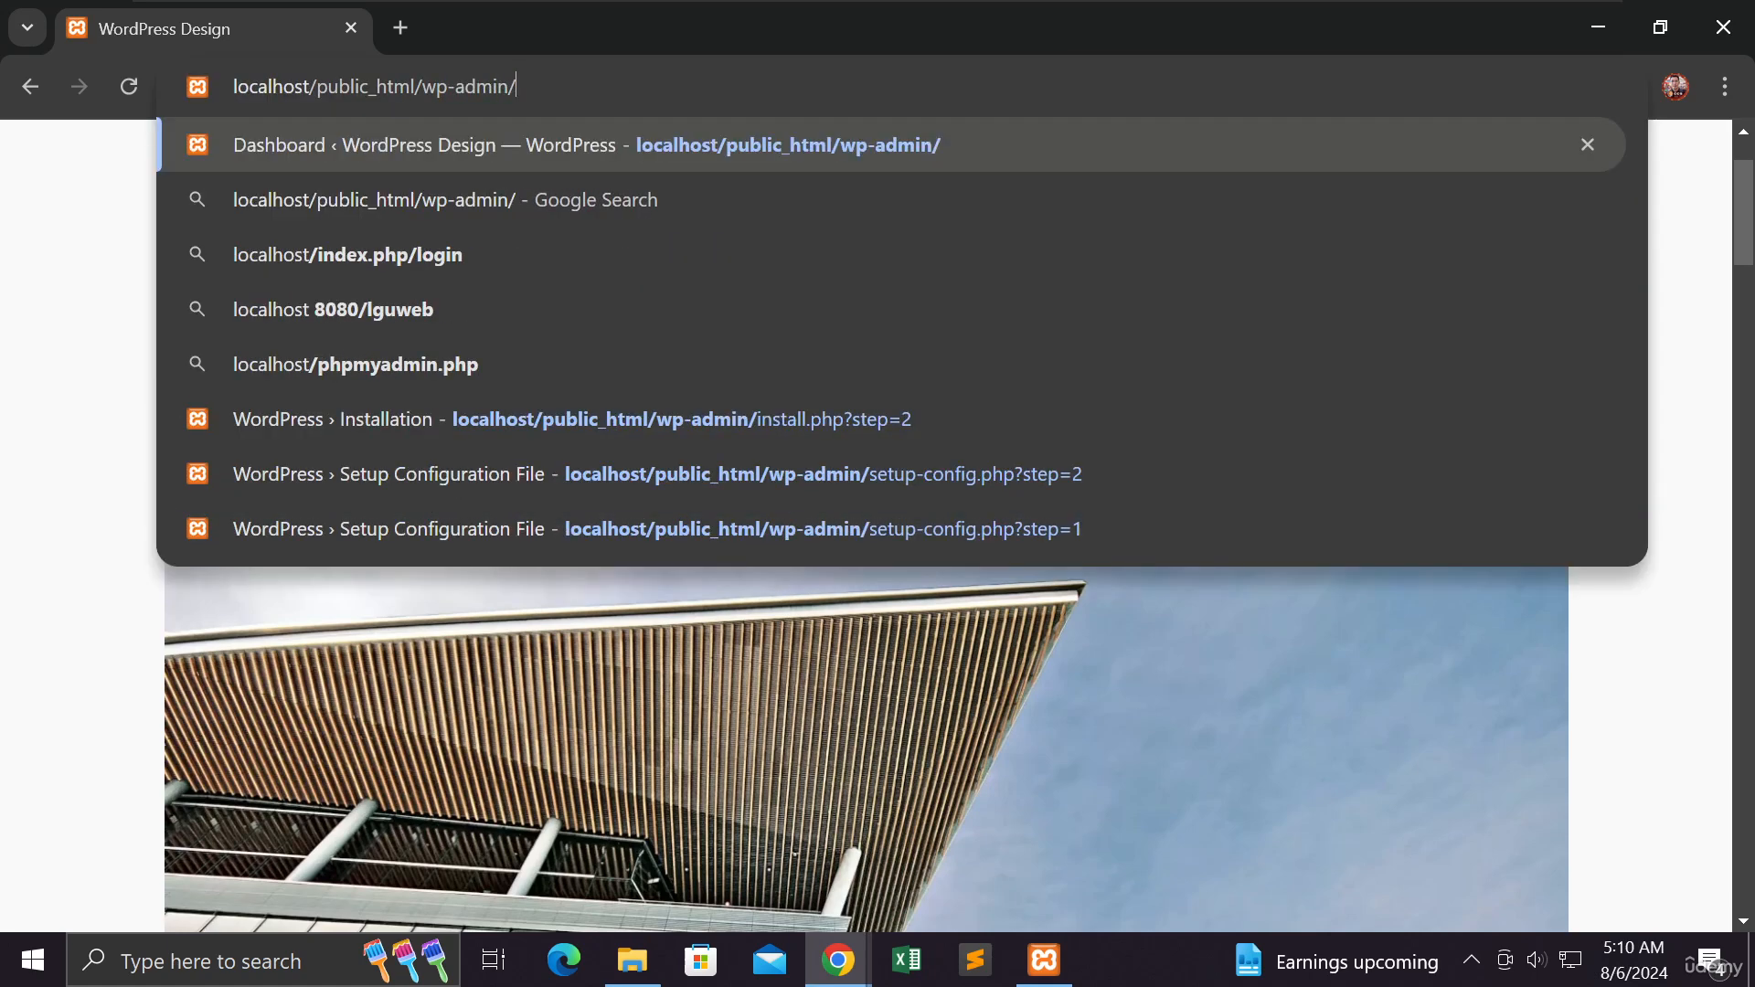
{"action": "key", "text": "Return"}
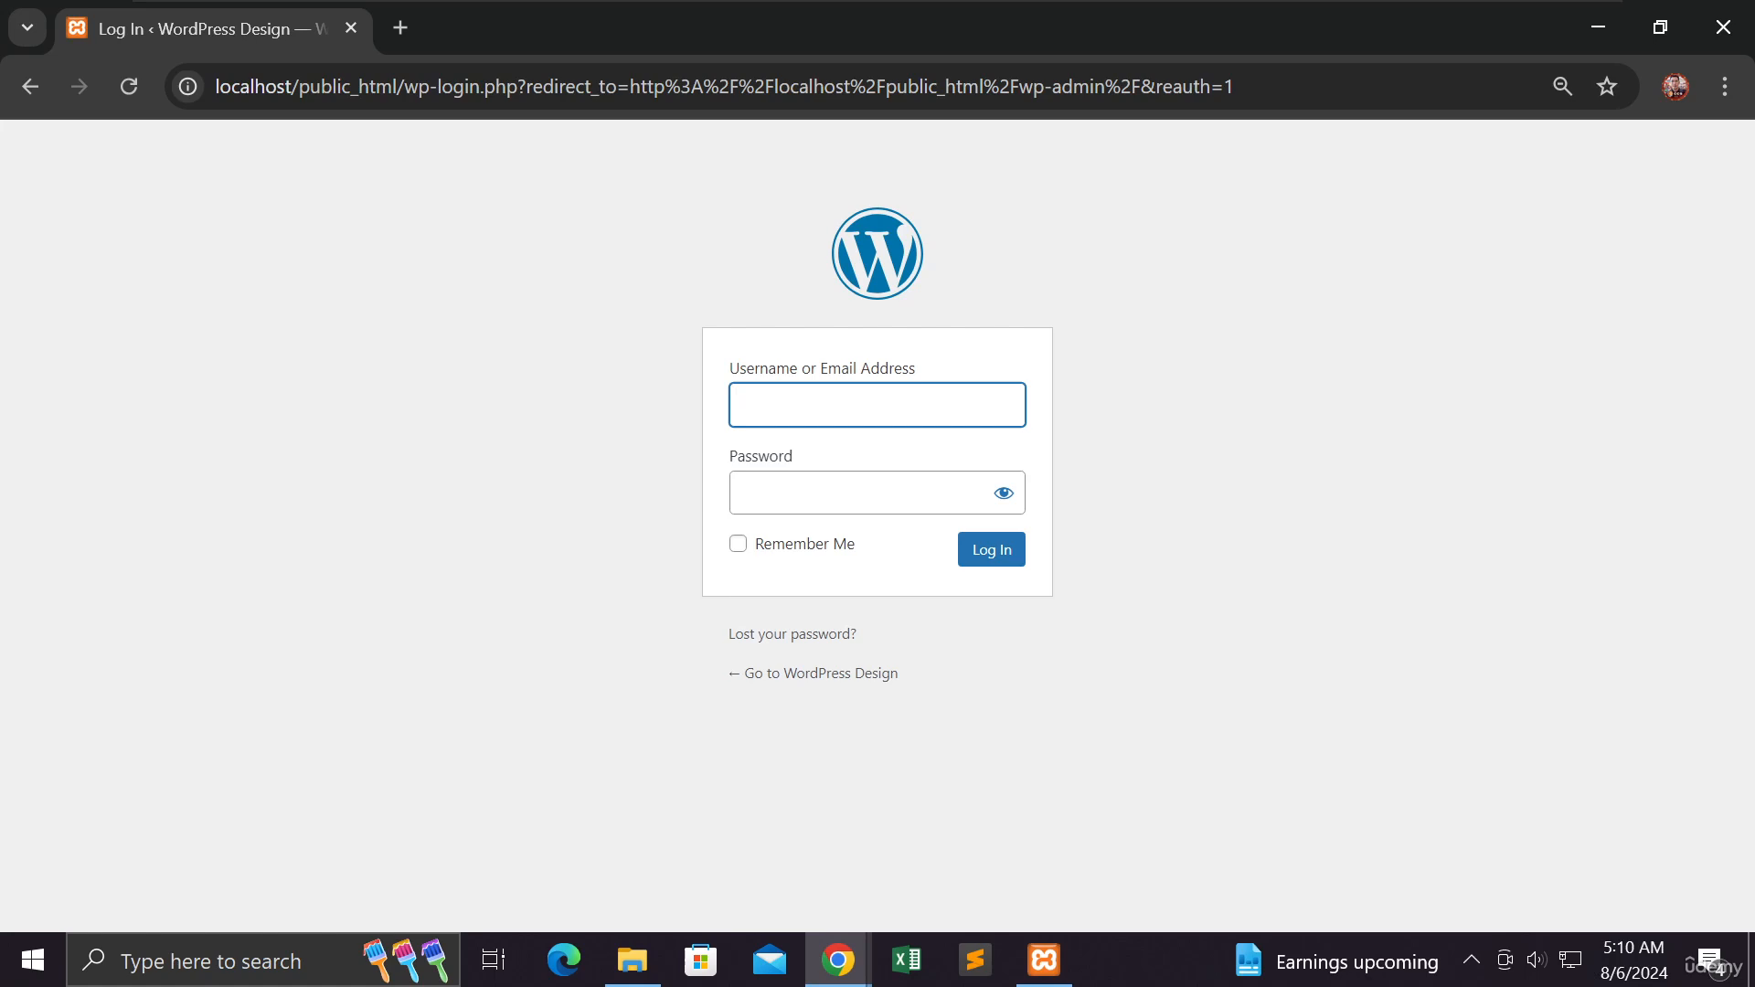
- Enter the admin username in the login form and move to the password field
{"action": "type", "text": "micha"}
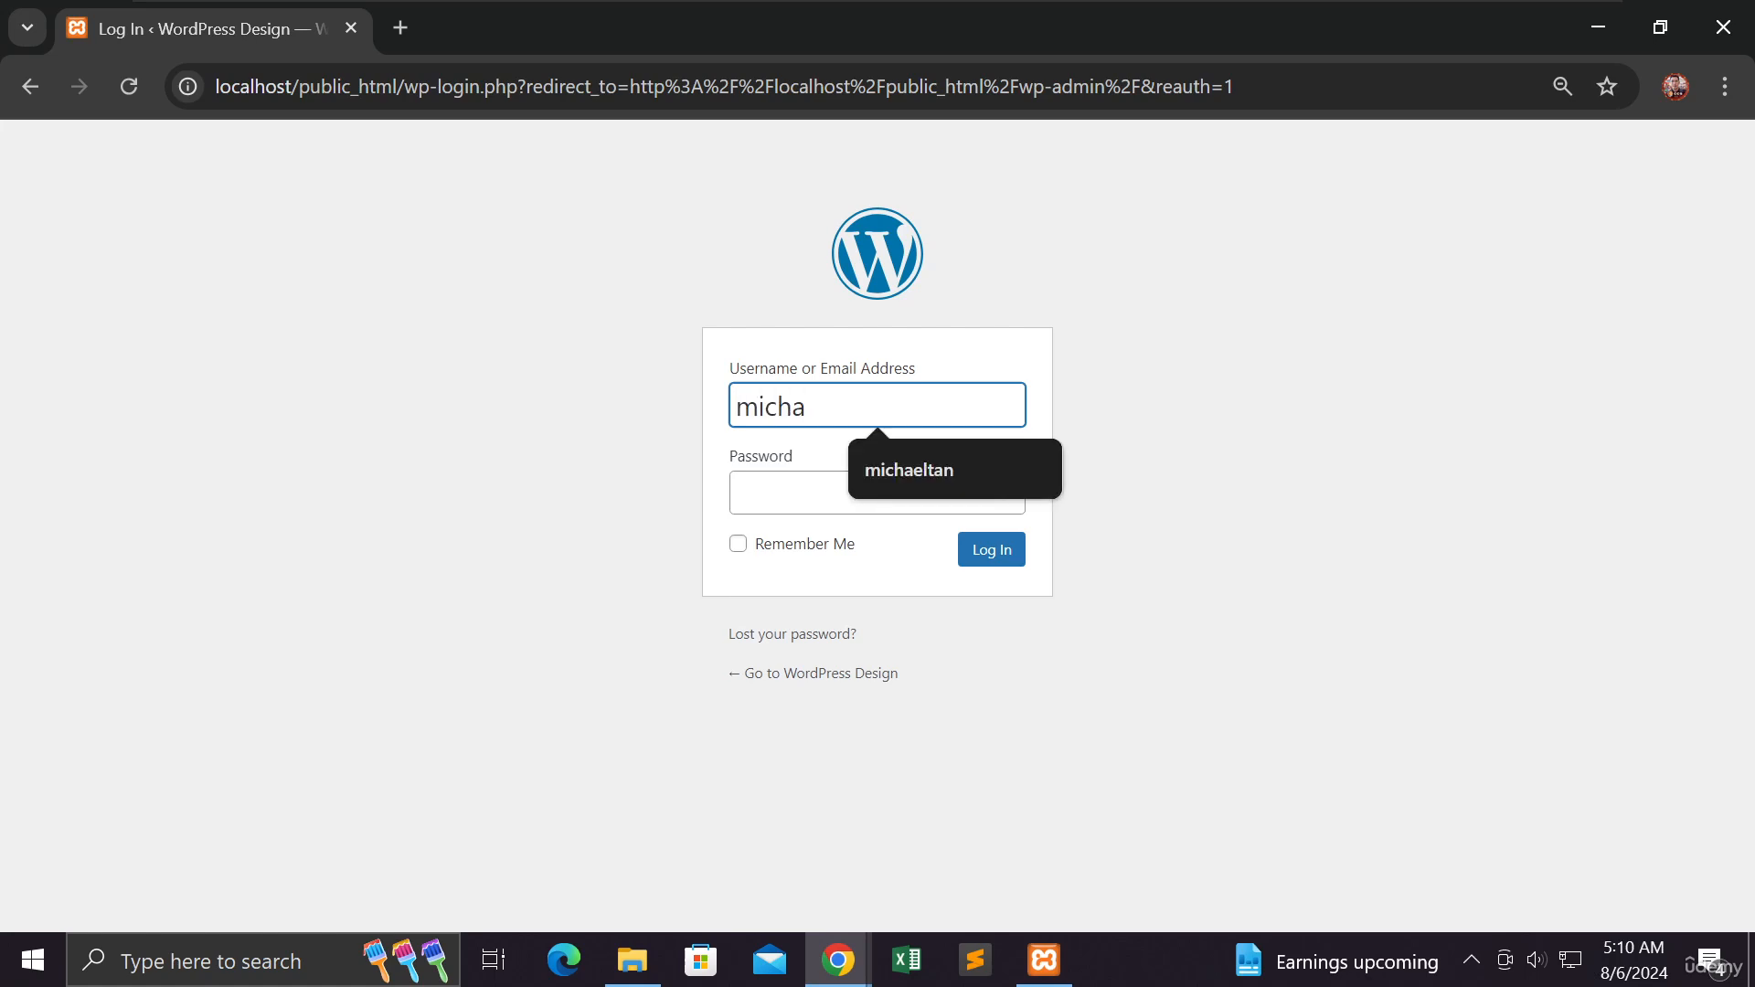
{"action": "left_click", "coordinate": [926, 491]}
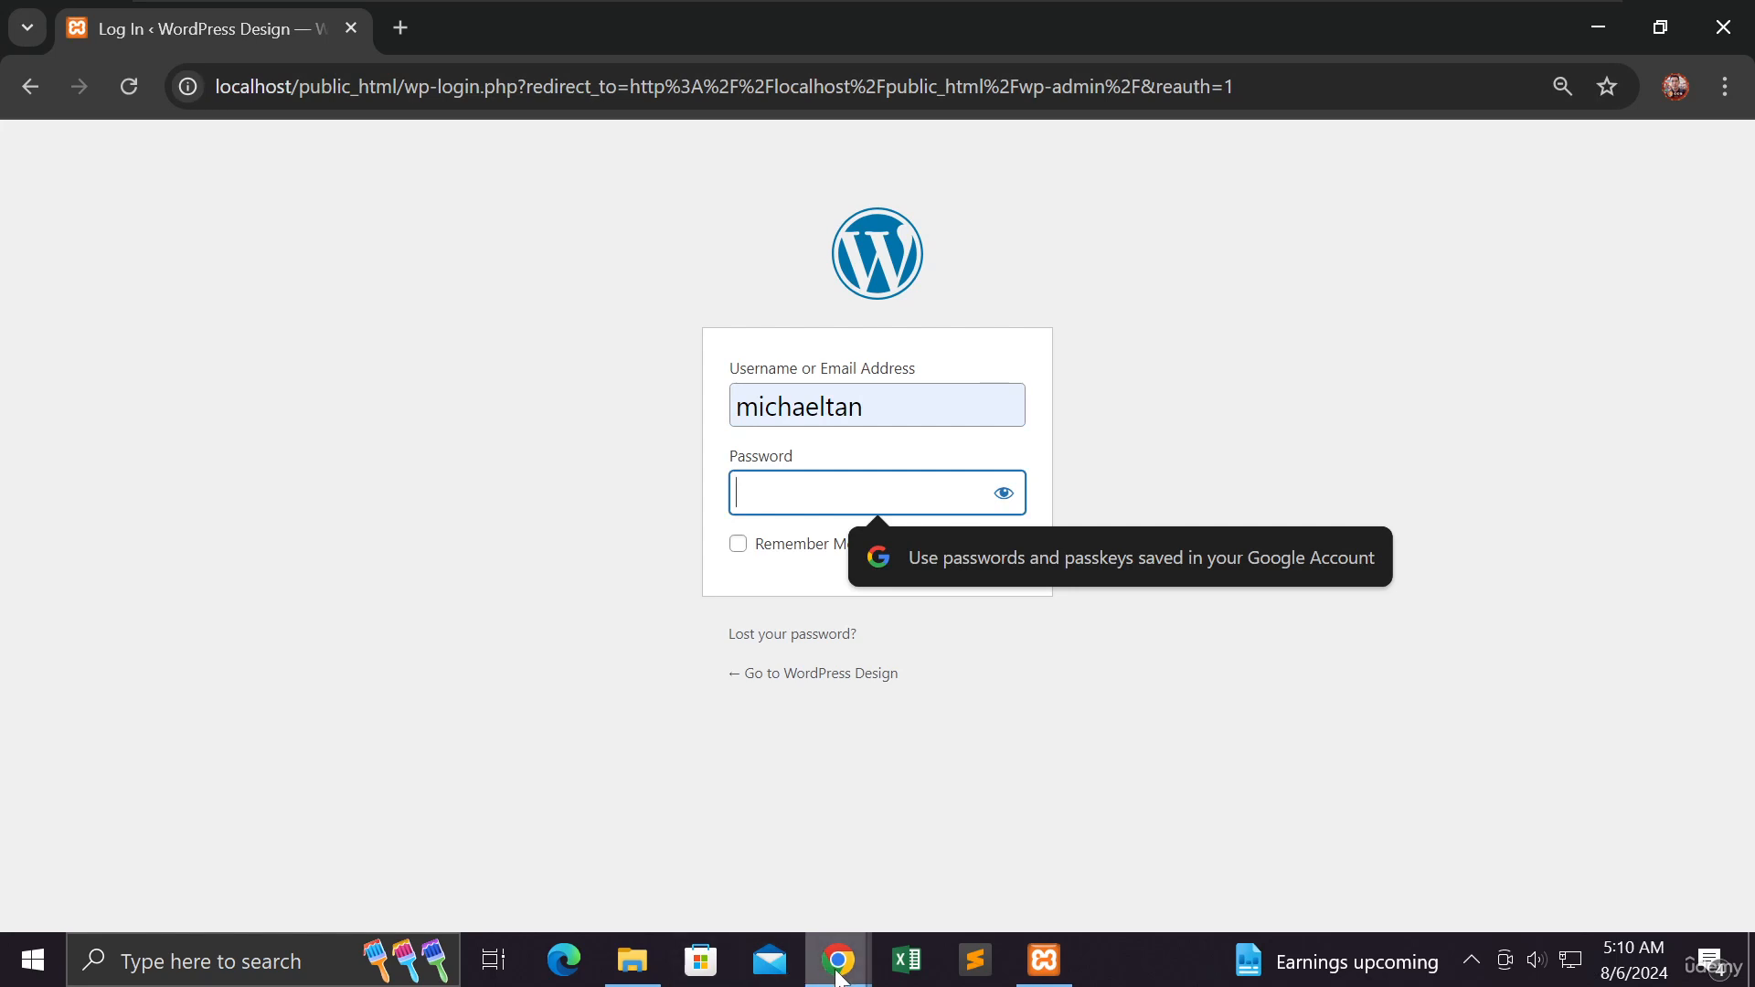
- Open firstprojectwp.txt from Downloads and copy the stored admin password
{"action": "left_click", "coordinate": [631, 980]}
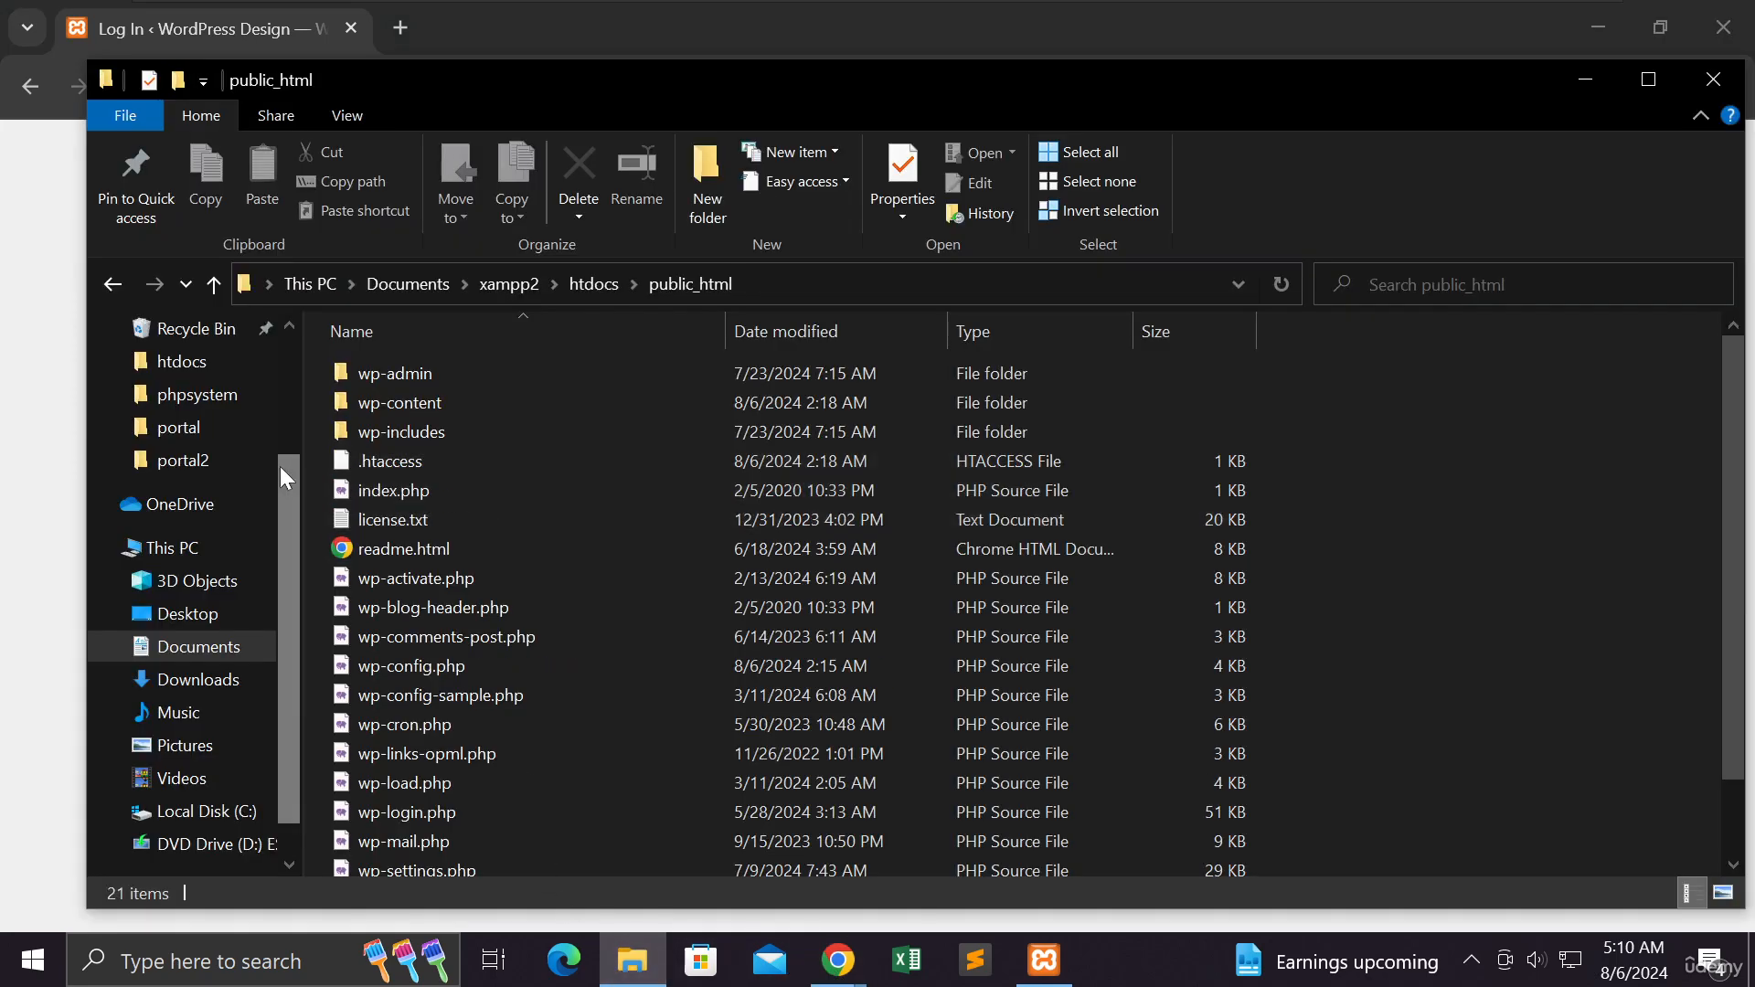
{"action": "left_click_drag", "start_coordinate": [280, 466], "coordinate": [285, 355]}
{"action": "left_click", "coordinate": [224, 365]}
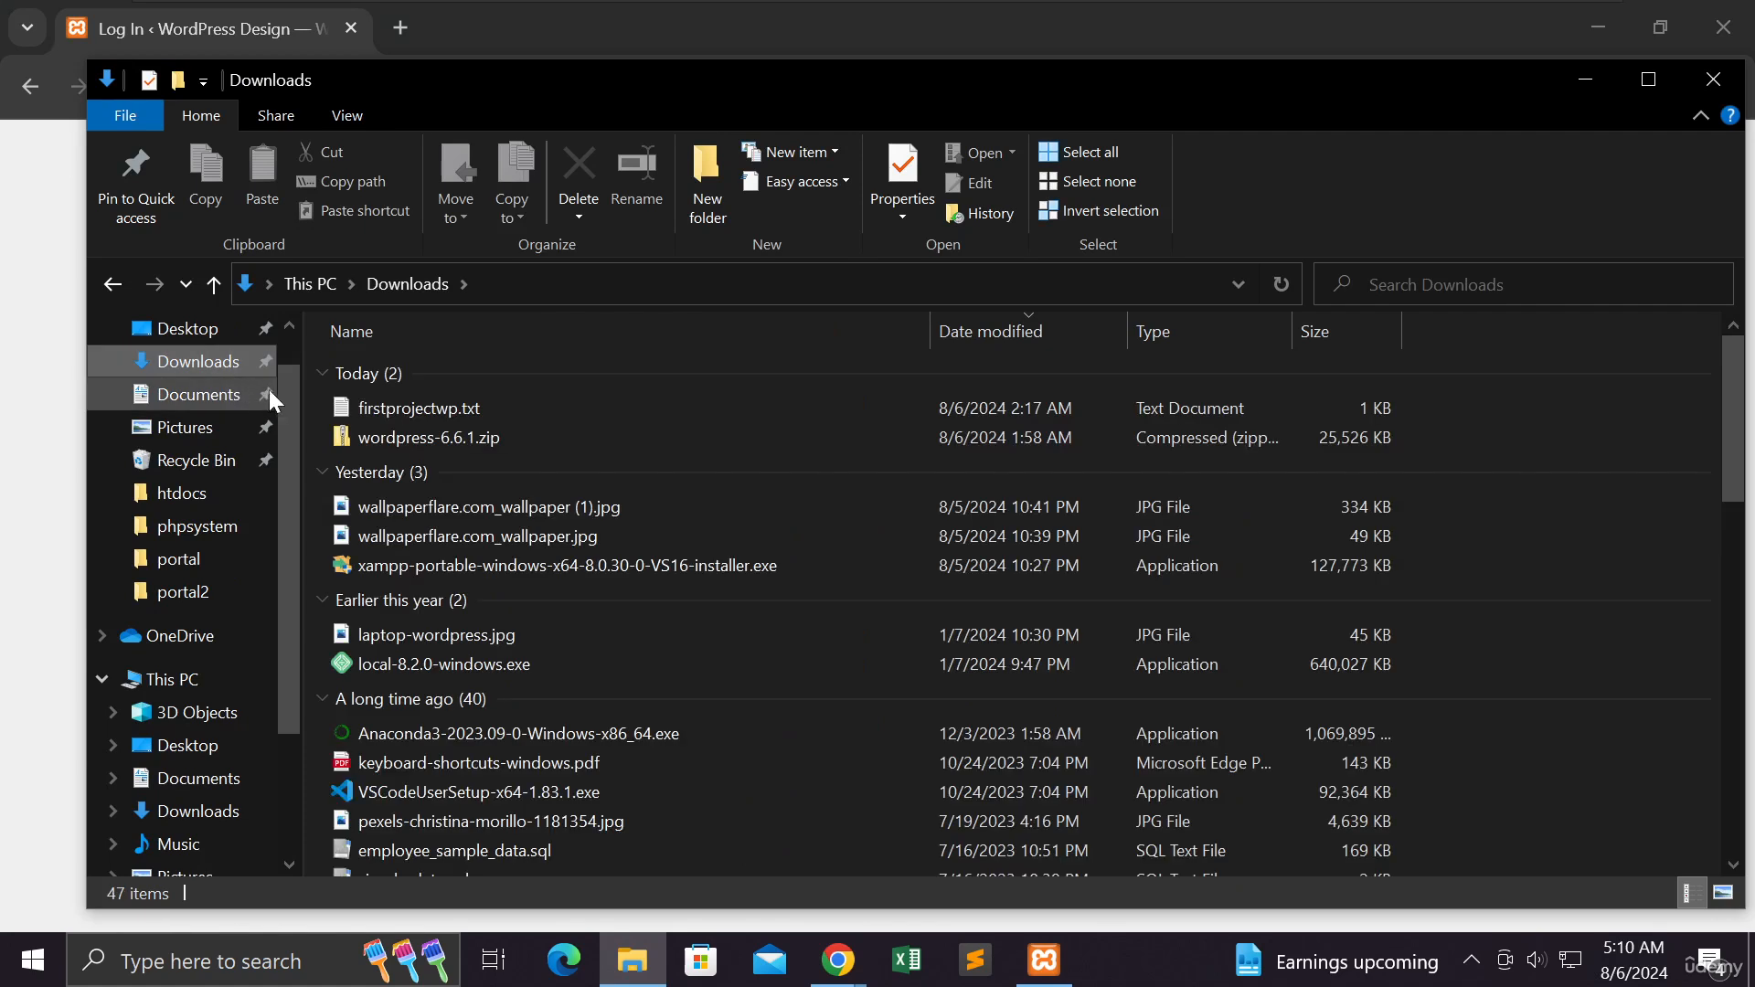
{"action": "double_click", "coordinate": [395, 407]}
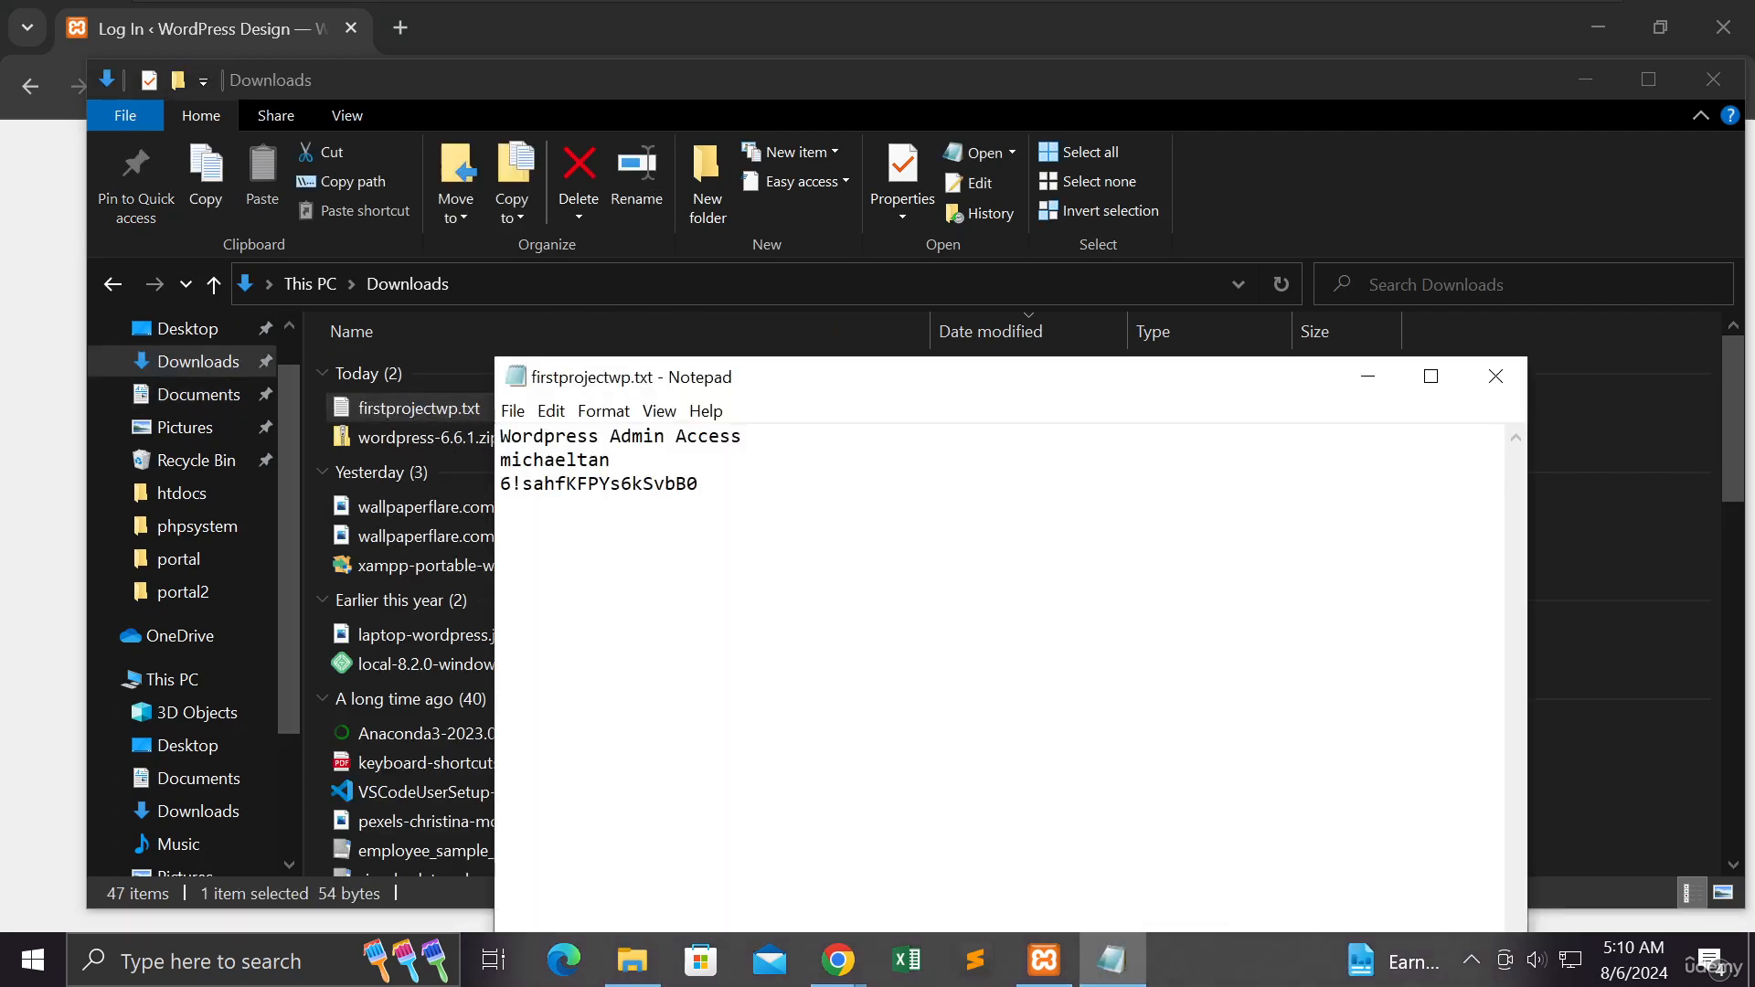
{"action": "mouse_move", "coordinate": [511, 483]}
{"action": "left_mouse_down"}
{"action": "mouse_move", "coordinate": [699, 483]}
{"action": "mouse_move", "coordinate": [500, 483]}
{"action": "left_mouse_up"}
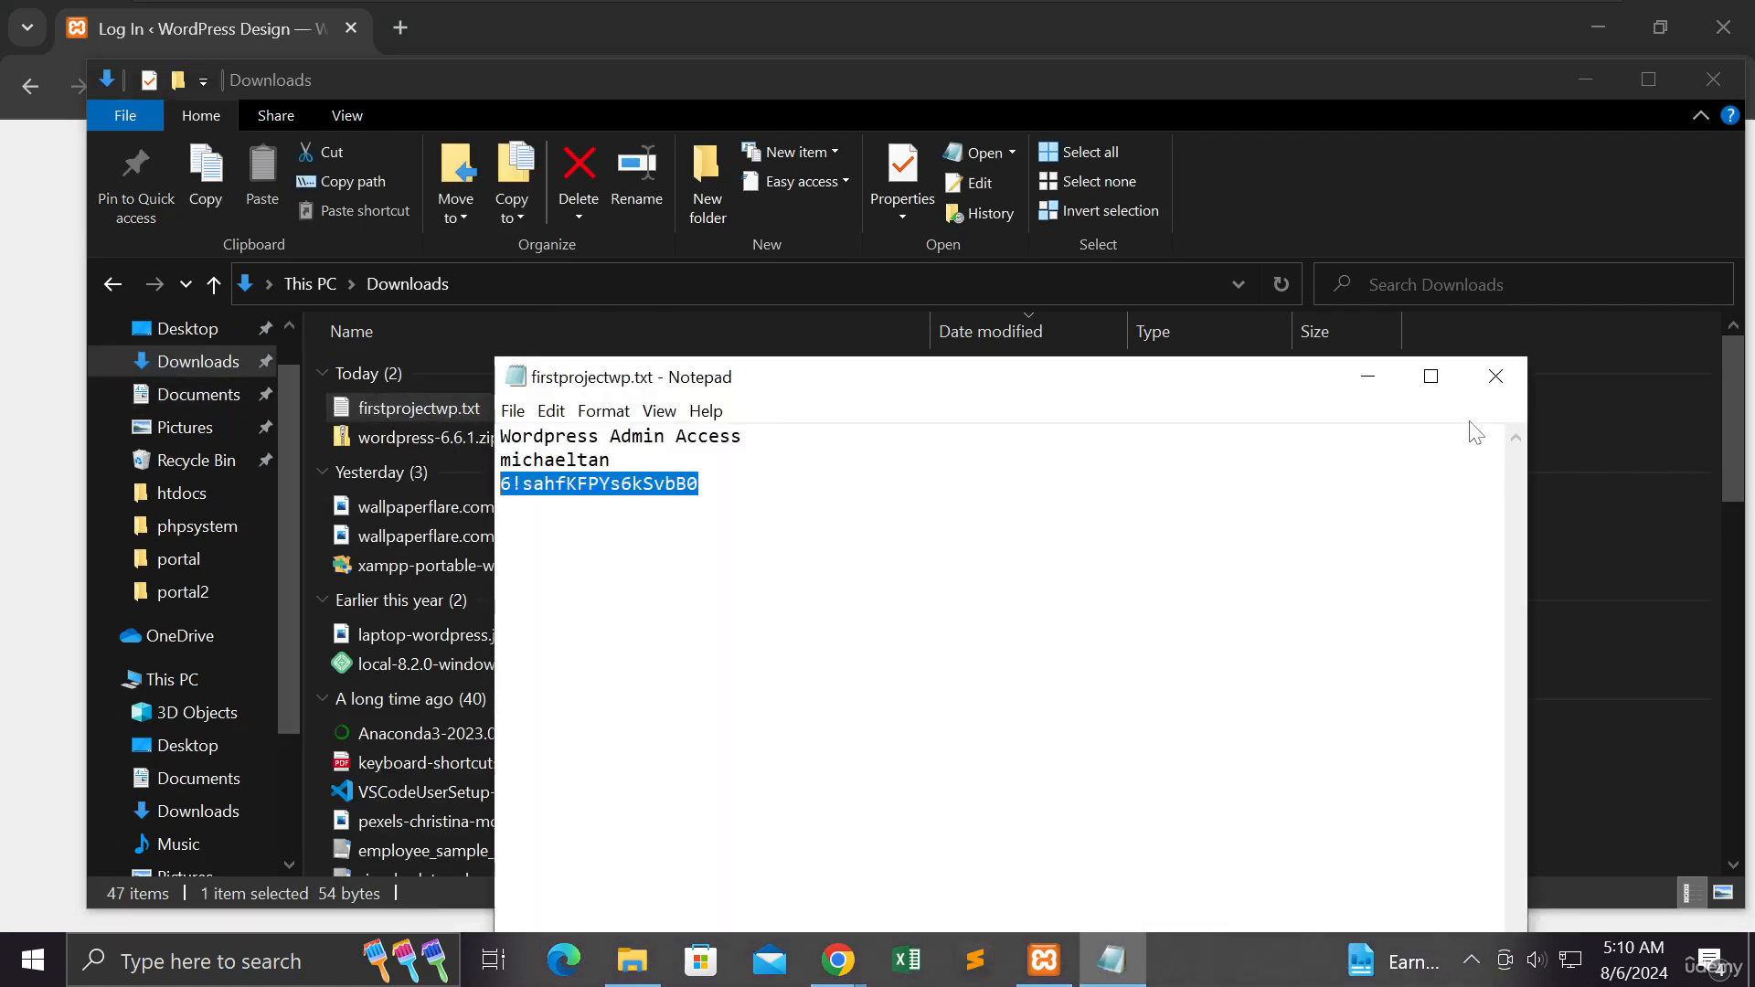
{"action": "left_click", "coordinate": [1368, 376]}
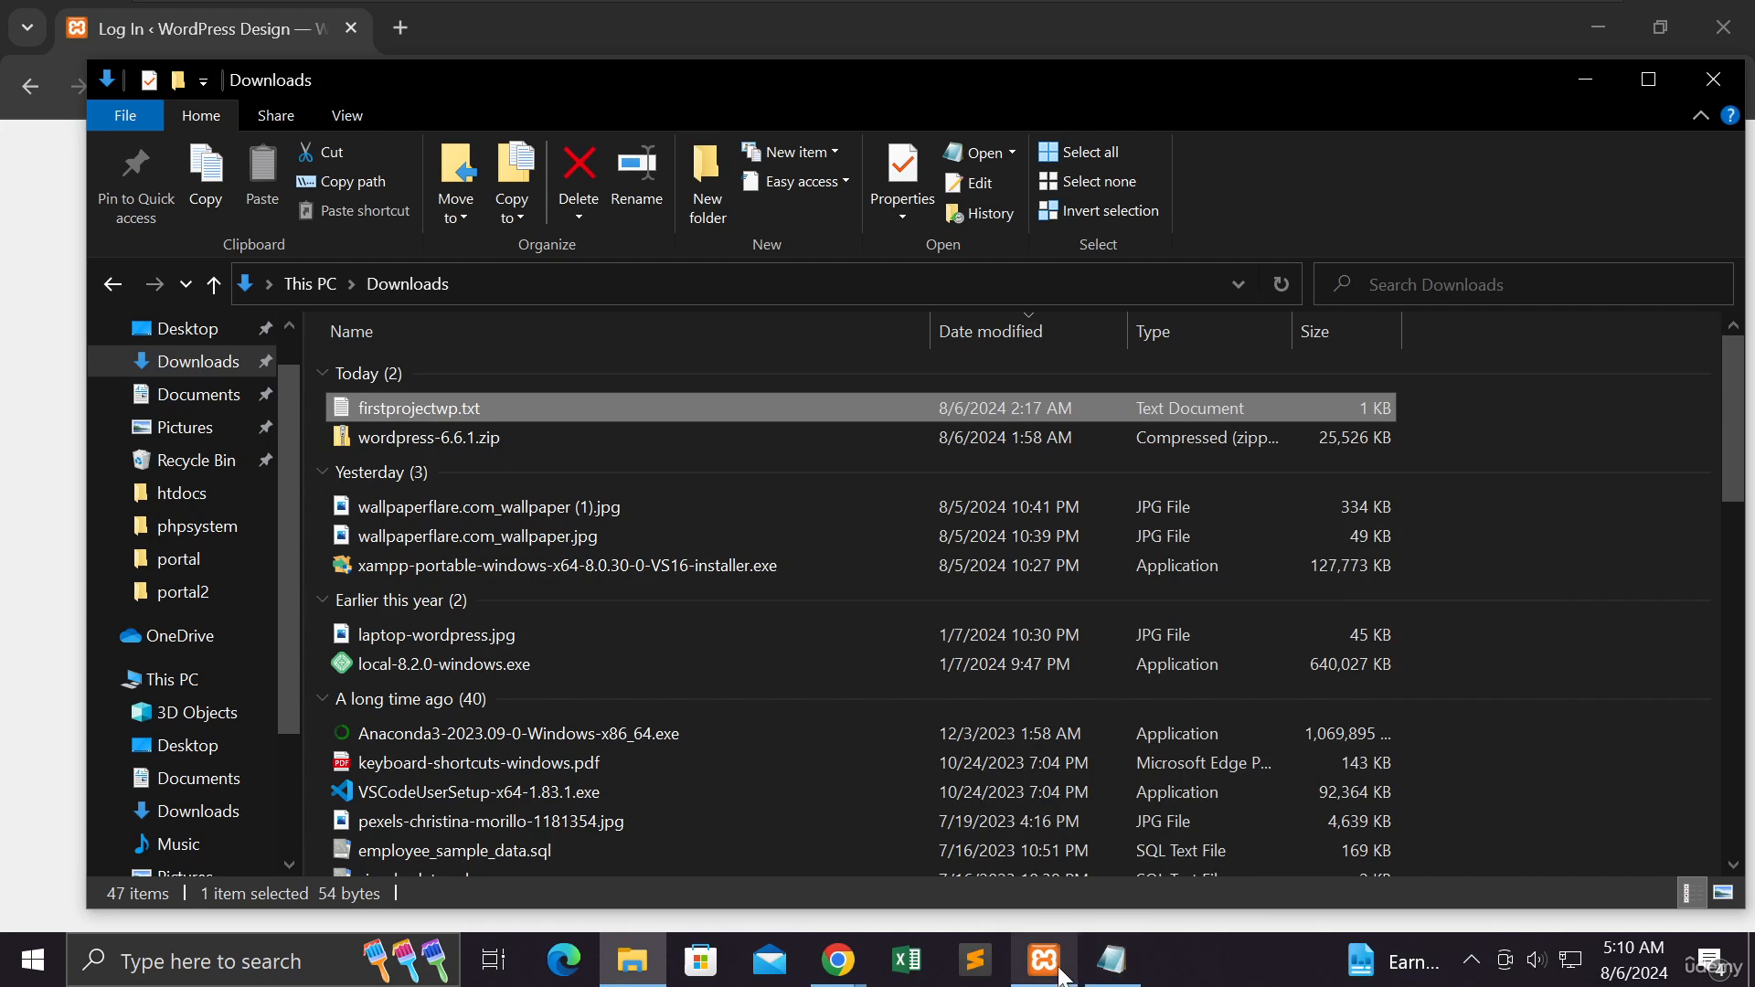
- Return to the login page, paste the admin password and log in
{"action": "mouse_move", "coordinate": [854, 969]}
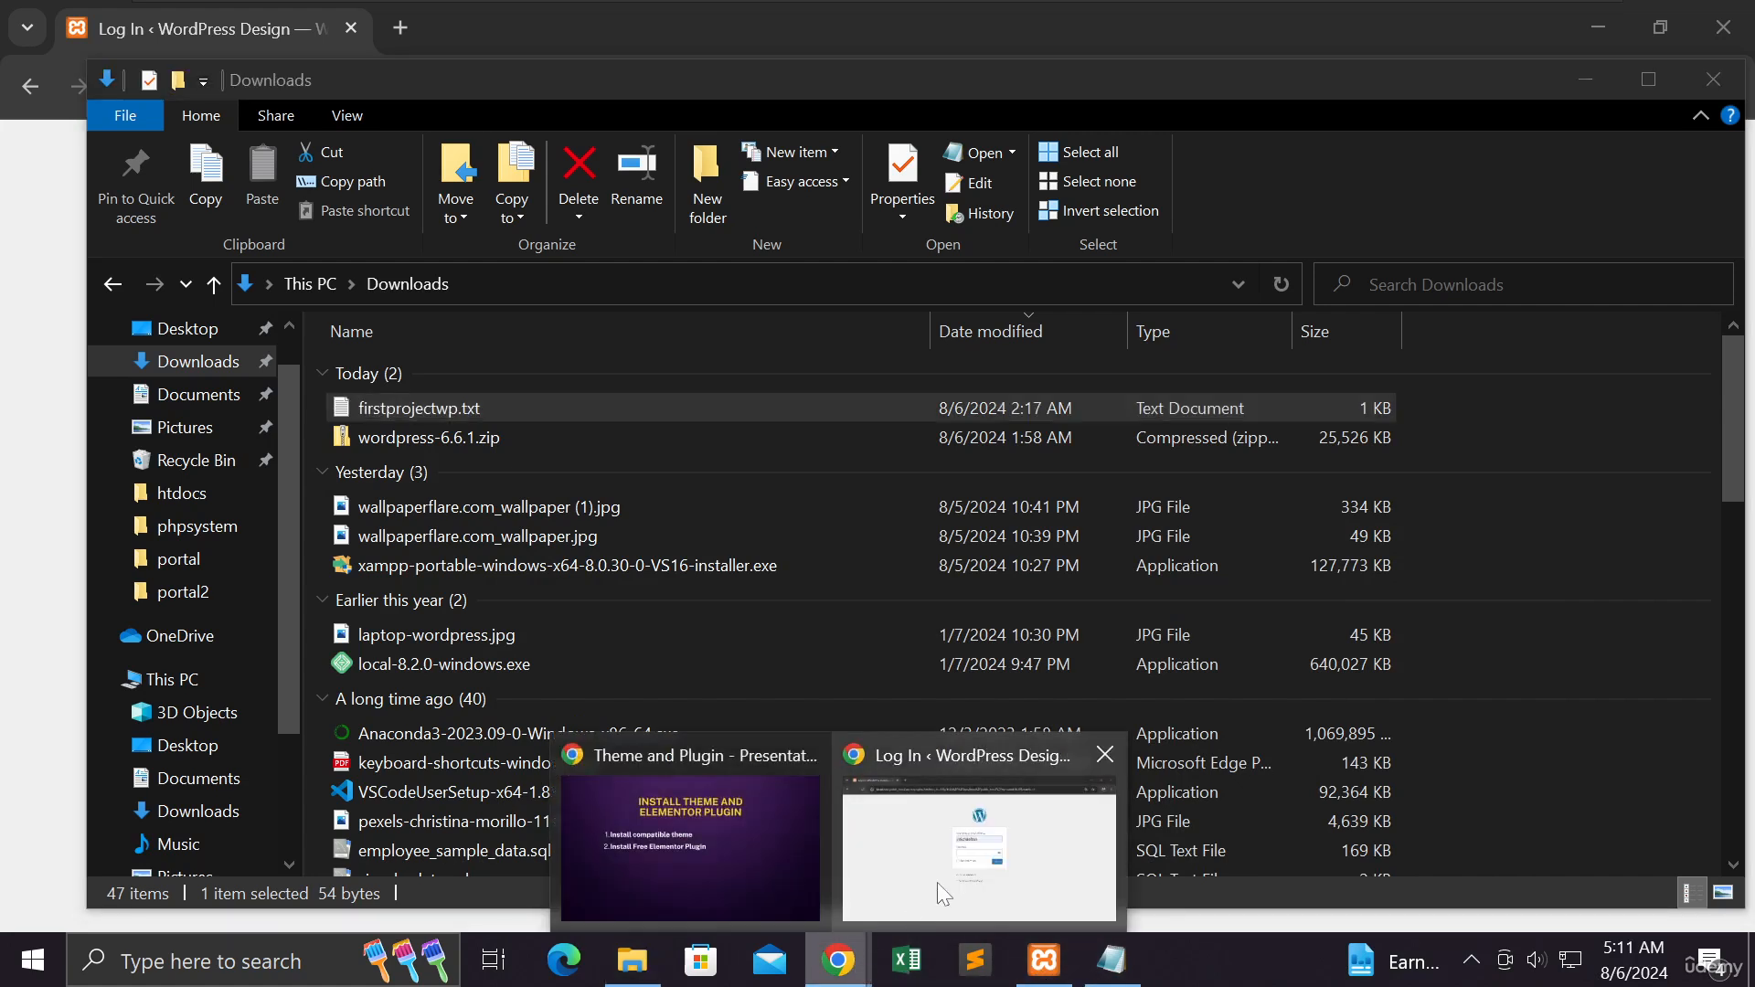
{"action": "left_click", "coordinate": [936, 881]}
{"action": "key", "text": "ctrl+v"}
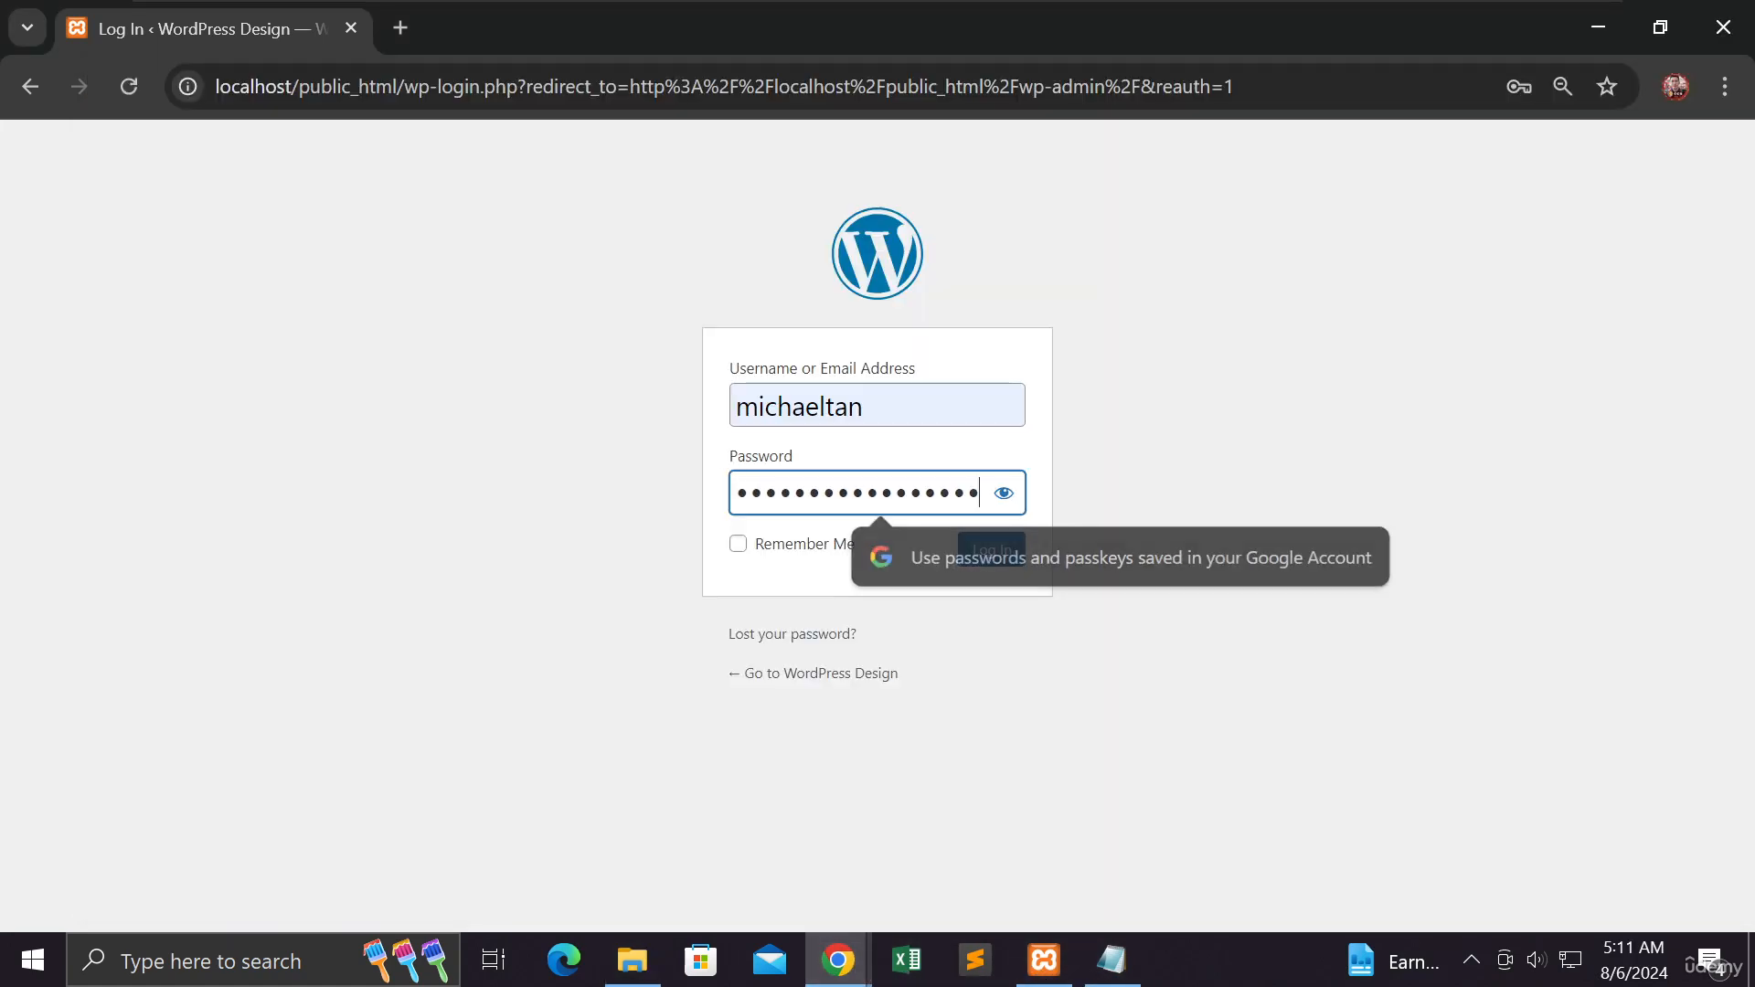
{"action": "left_click", "coordinate": [970, 550]}
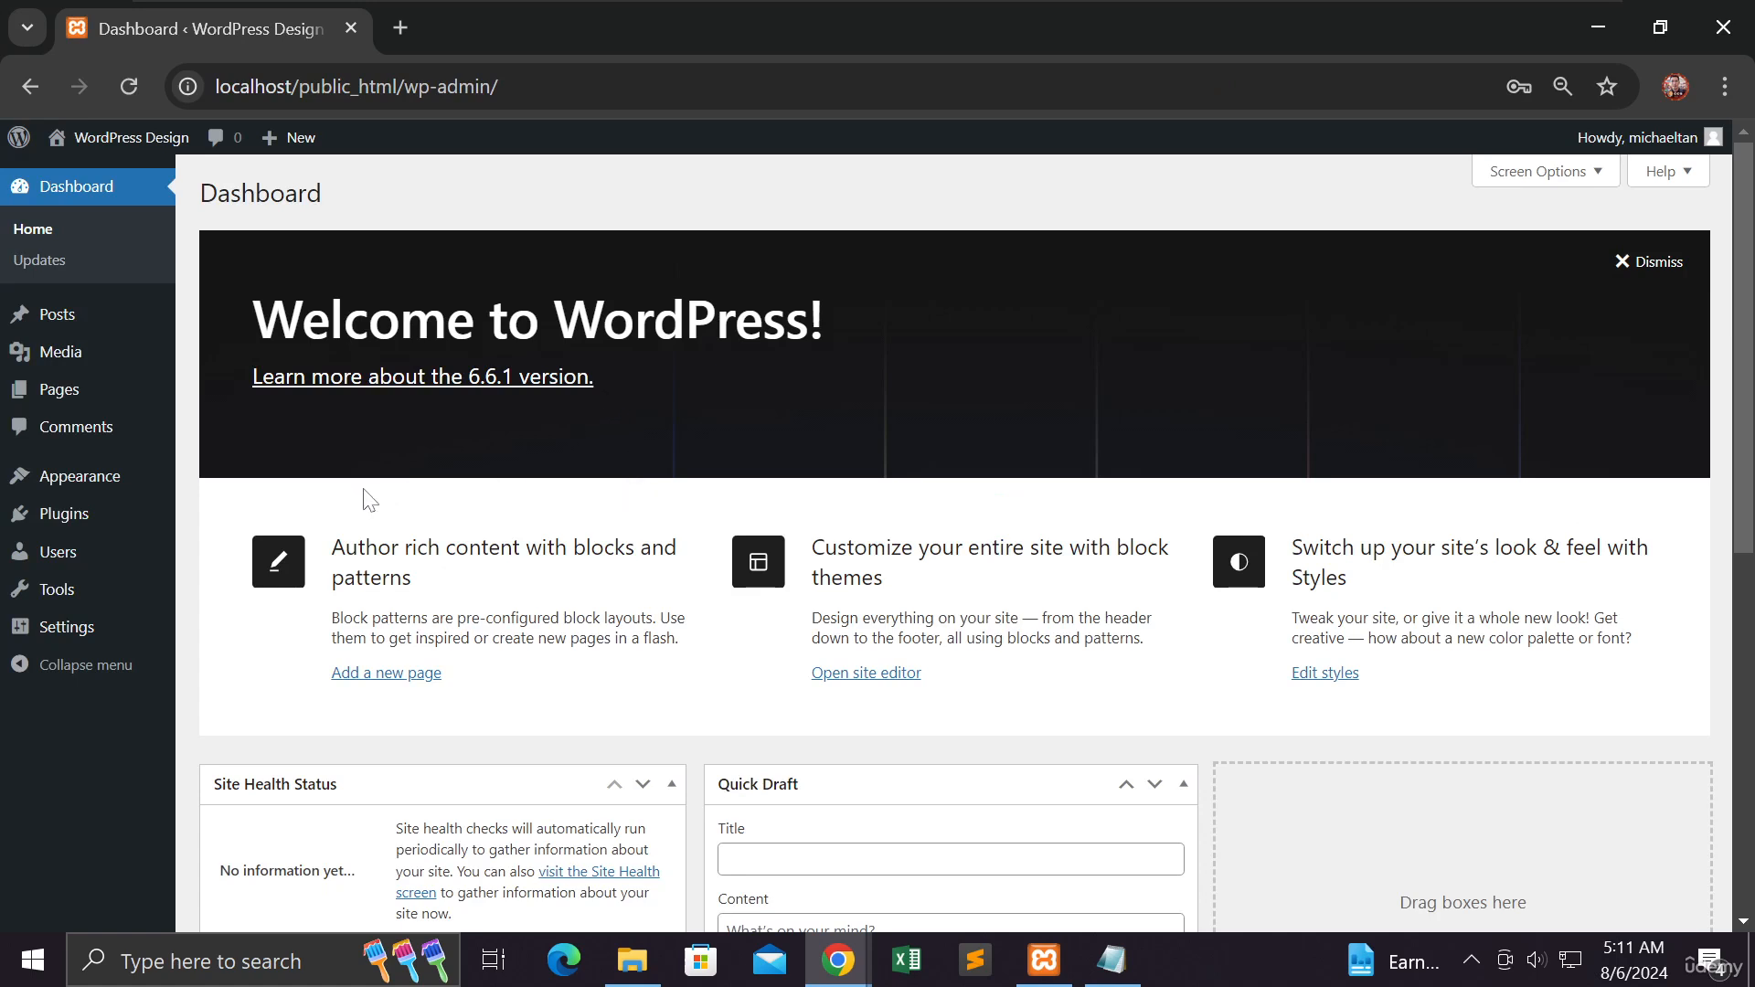
- Open the site's front end in a new tab, view it, and return to the dashboard tab
{"action": "right_click", "coordinate": [146, 140]}
{"action": "left_click", "coordinate": [181, 164]}
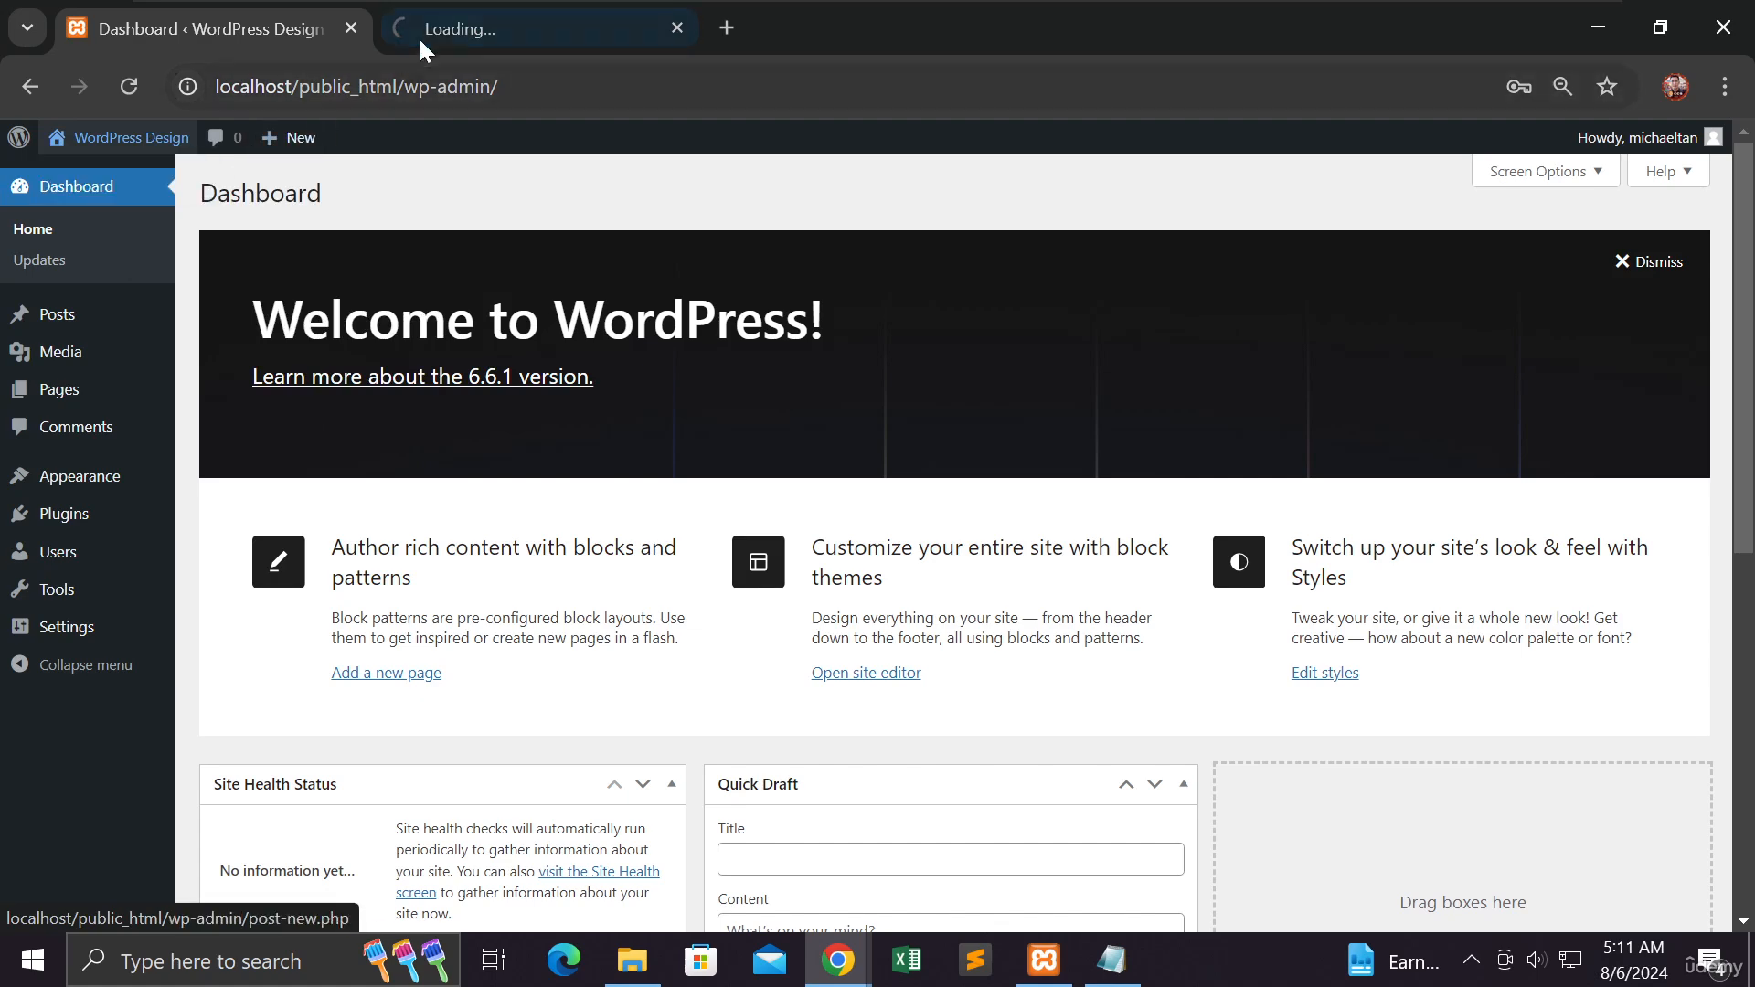
{"action": "left_click", "coordinate": [441, 31]}
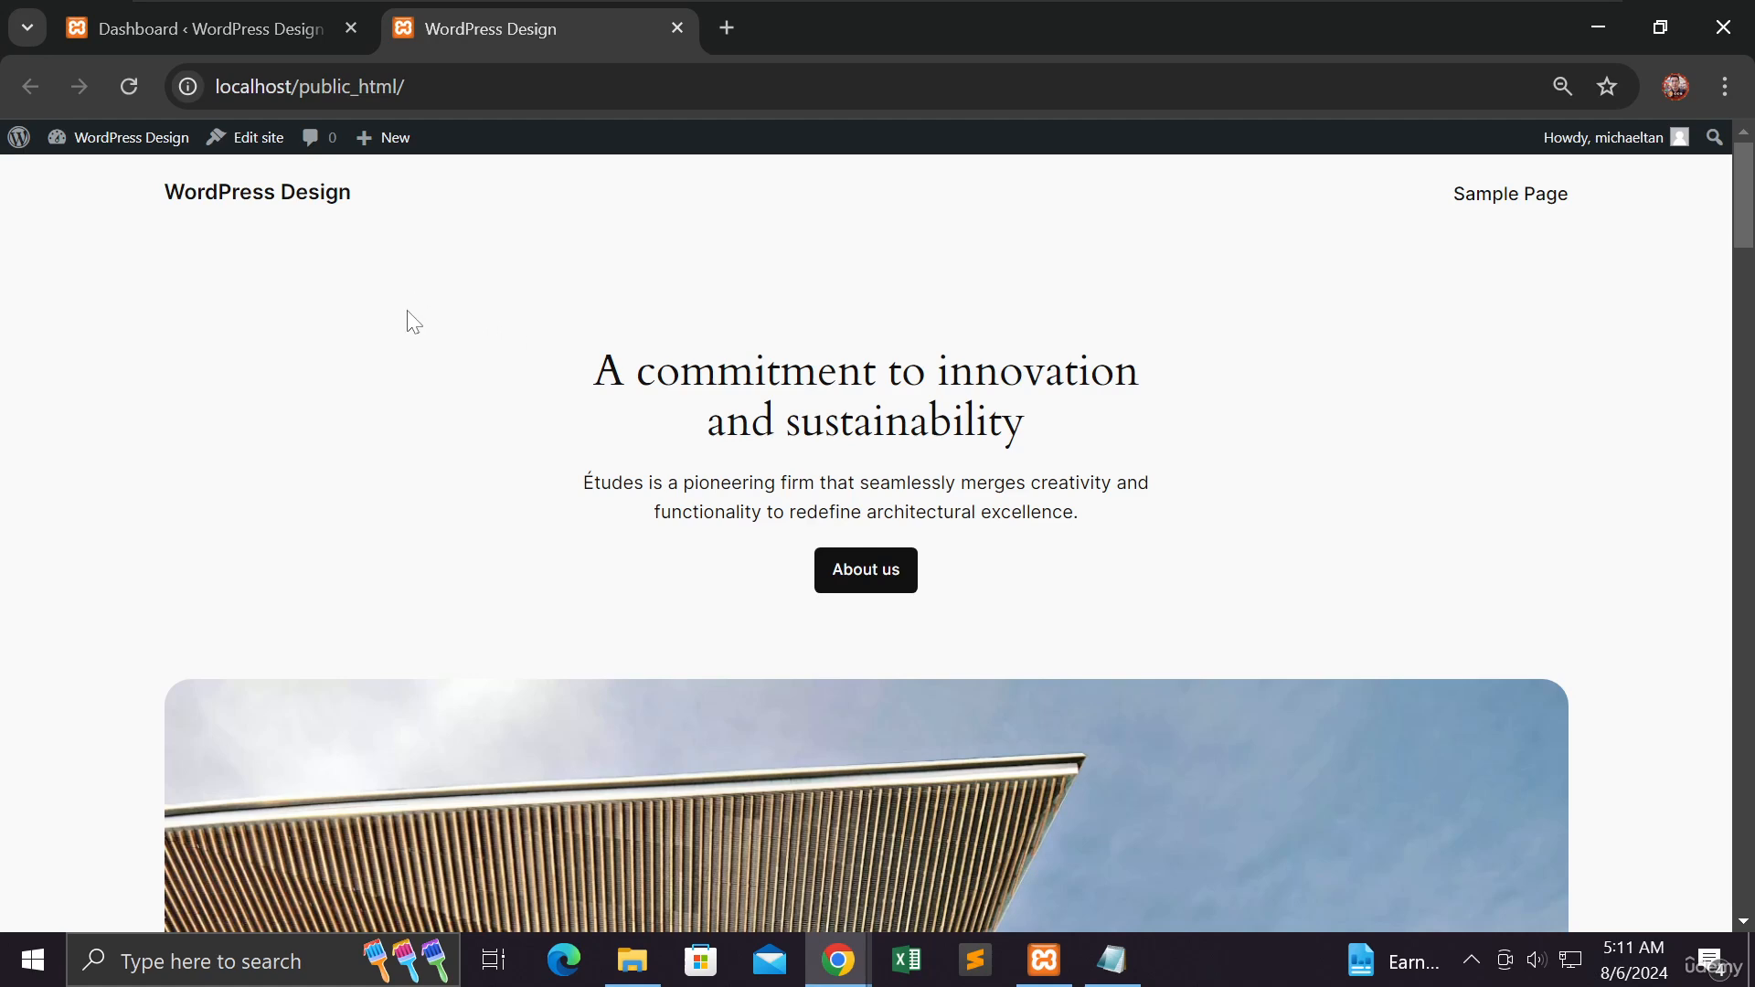
{"action": "left_click", "coordinate": [289, 59]}
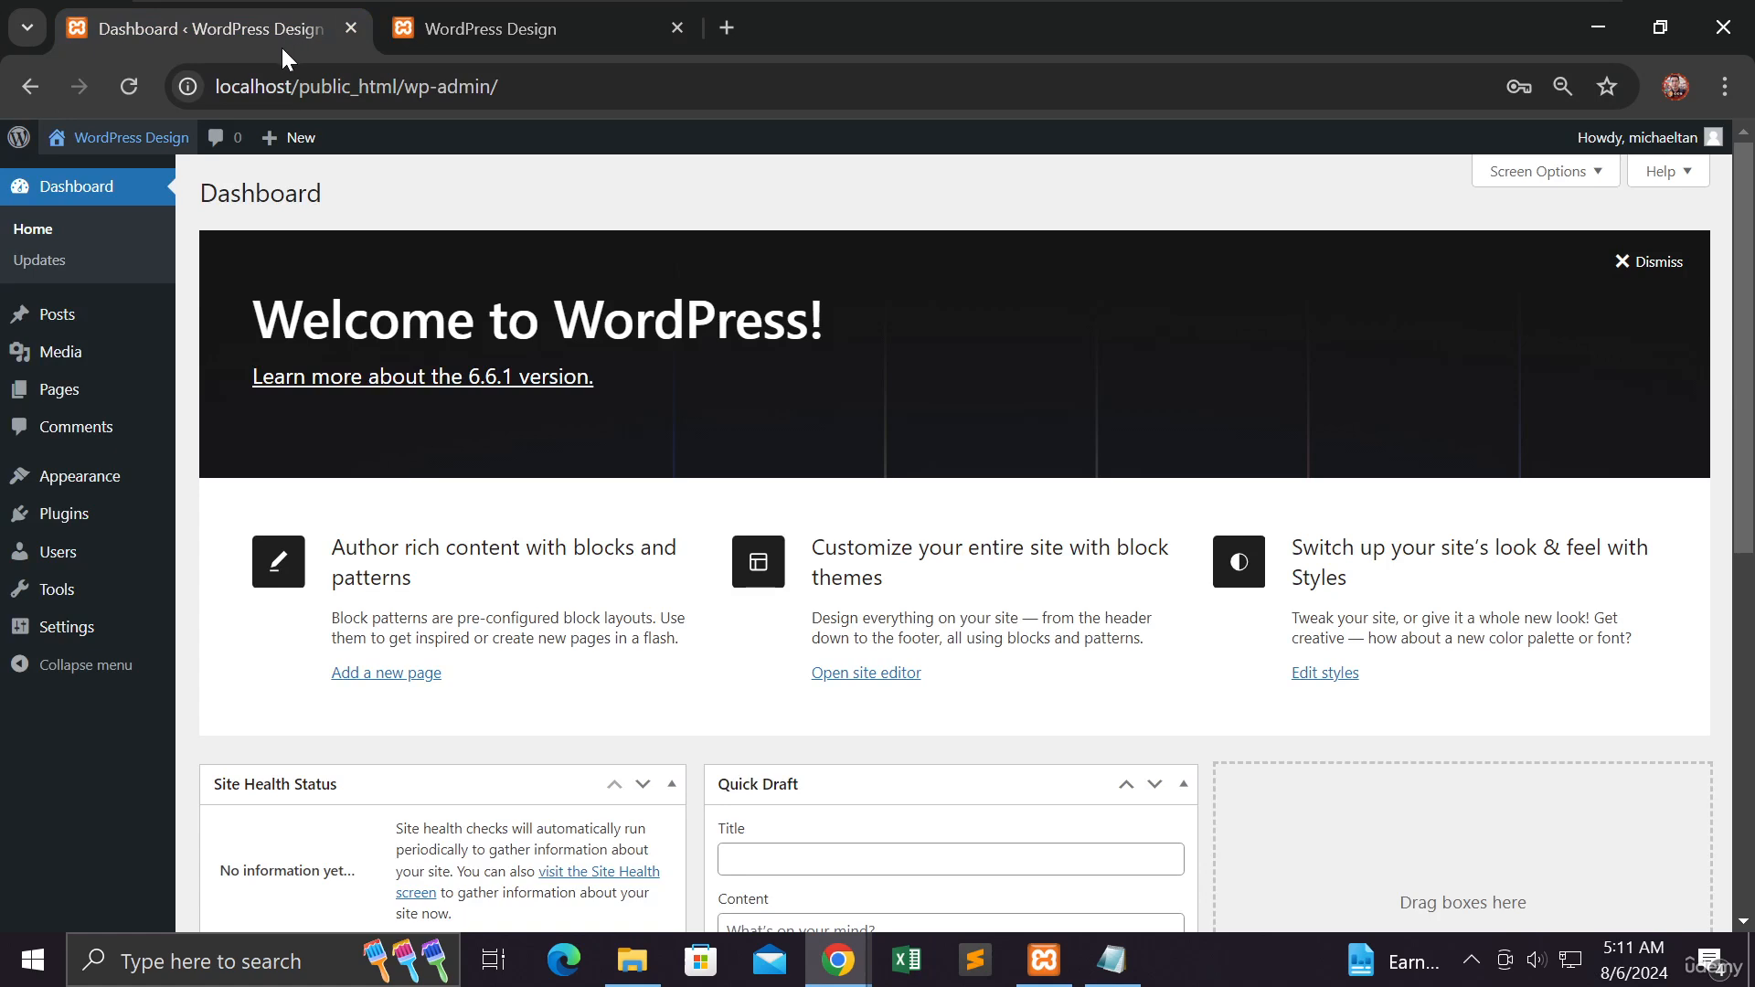
- Open the installed themes page and continue to the page for adding a new theme
{"action": "mouse_move", "coordinate": [107, 489]}
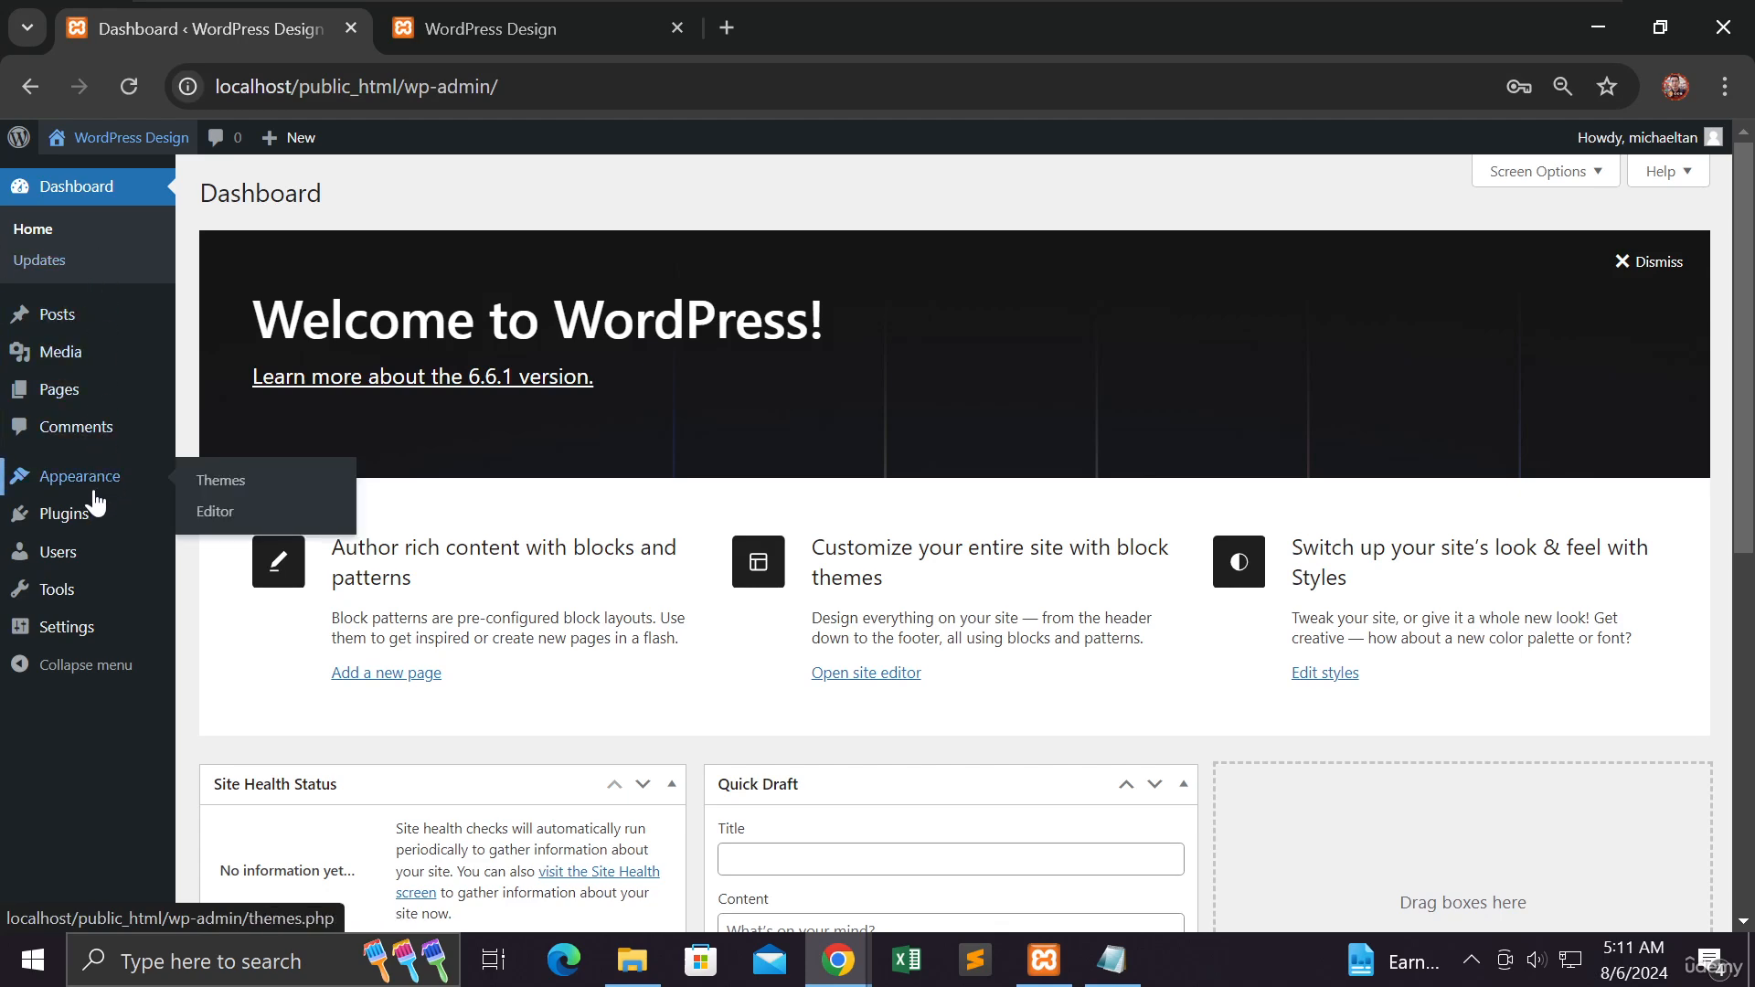
{"action": "left_click", "coordinate": [209, 491]}
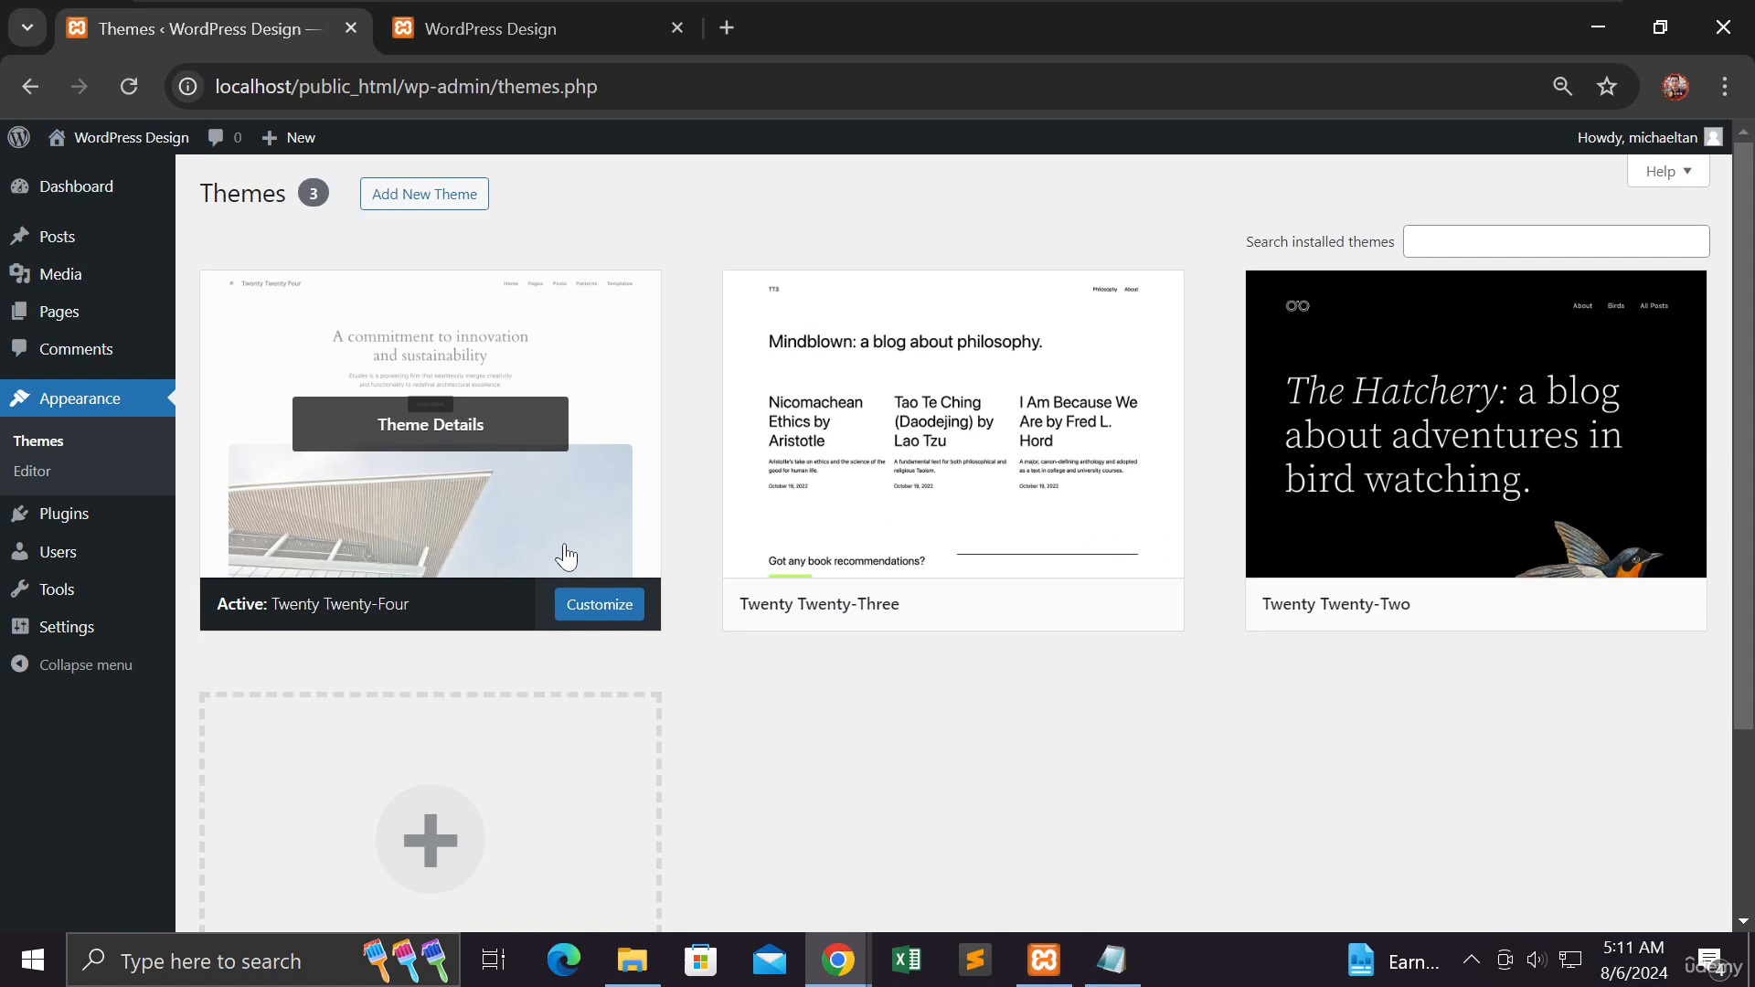
{"action": "mouse_move", "coordinate": [955, 539]}
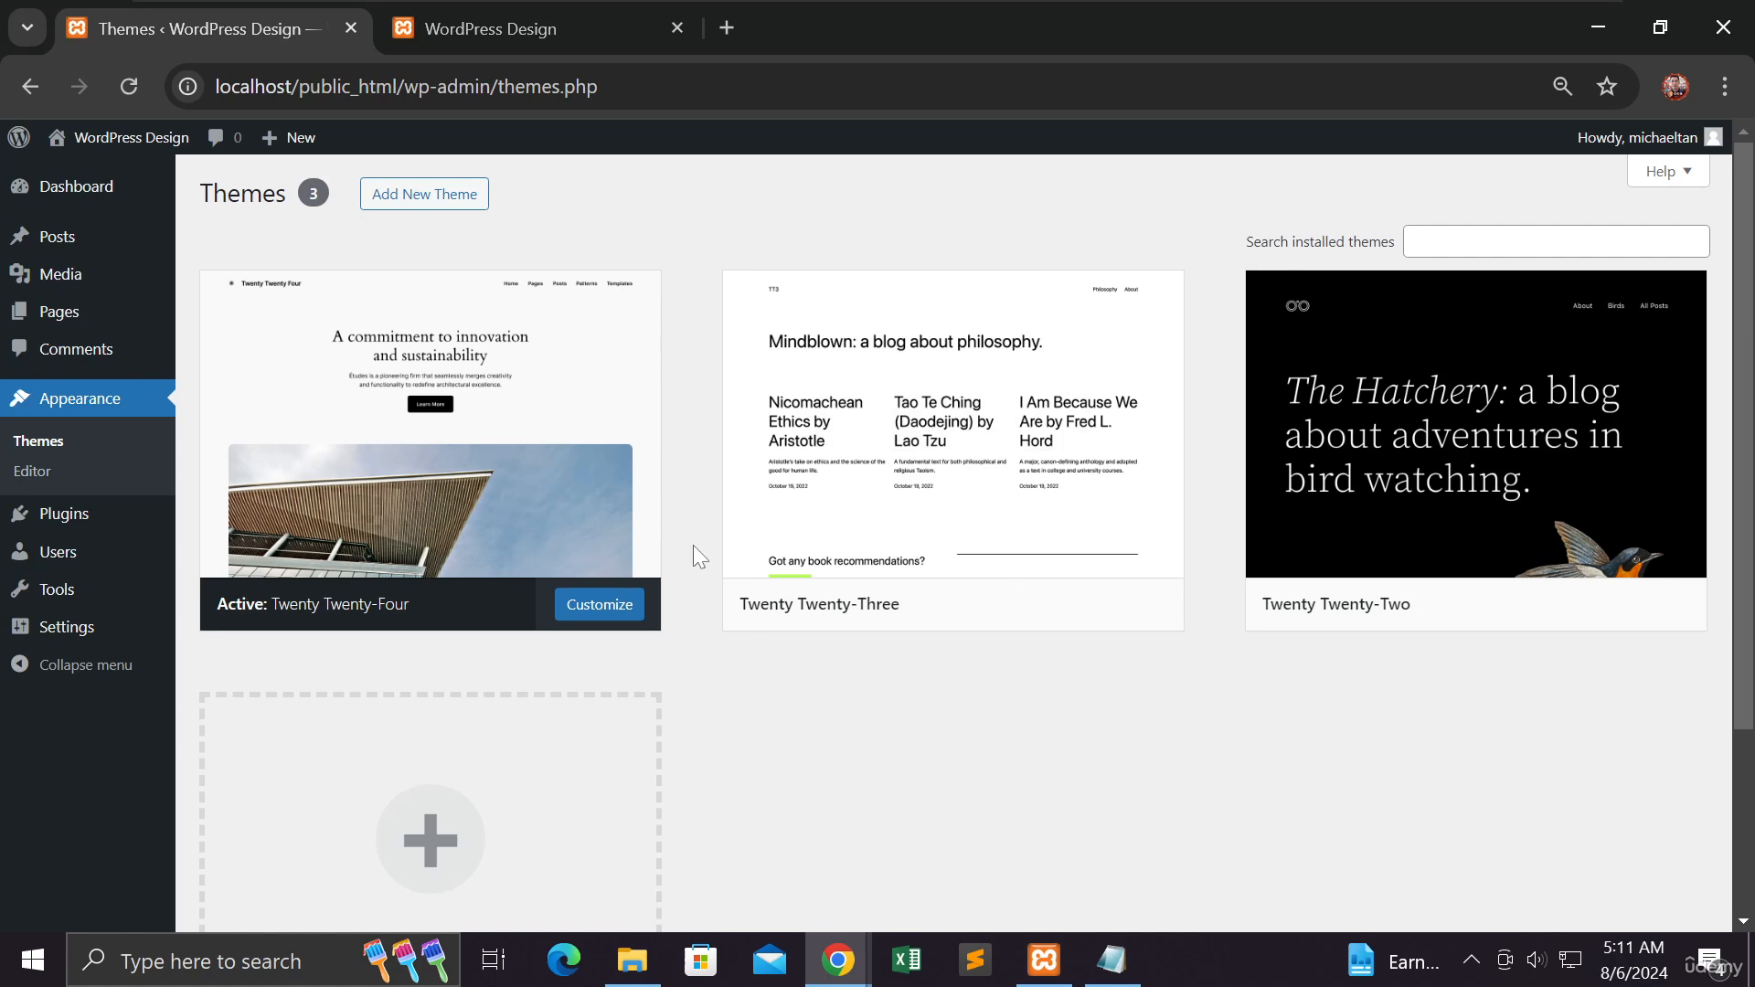
{"action": "left_click", "coordinate": [423, 205]}
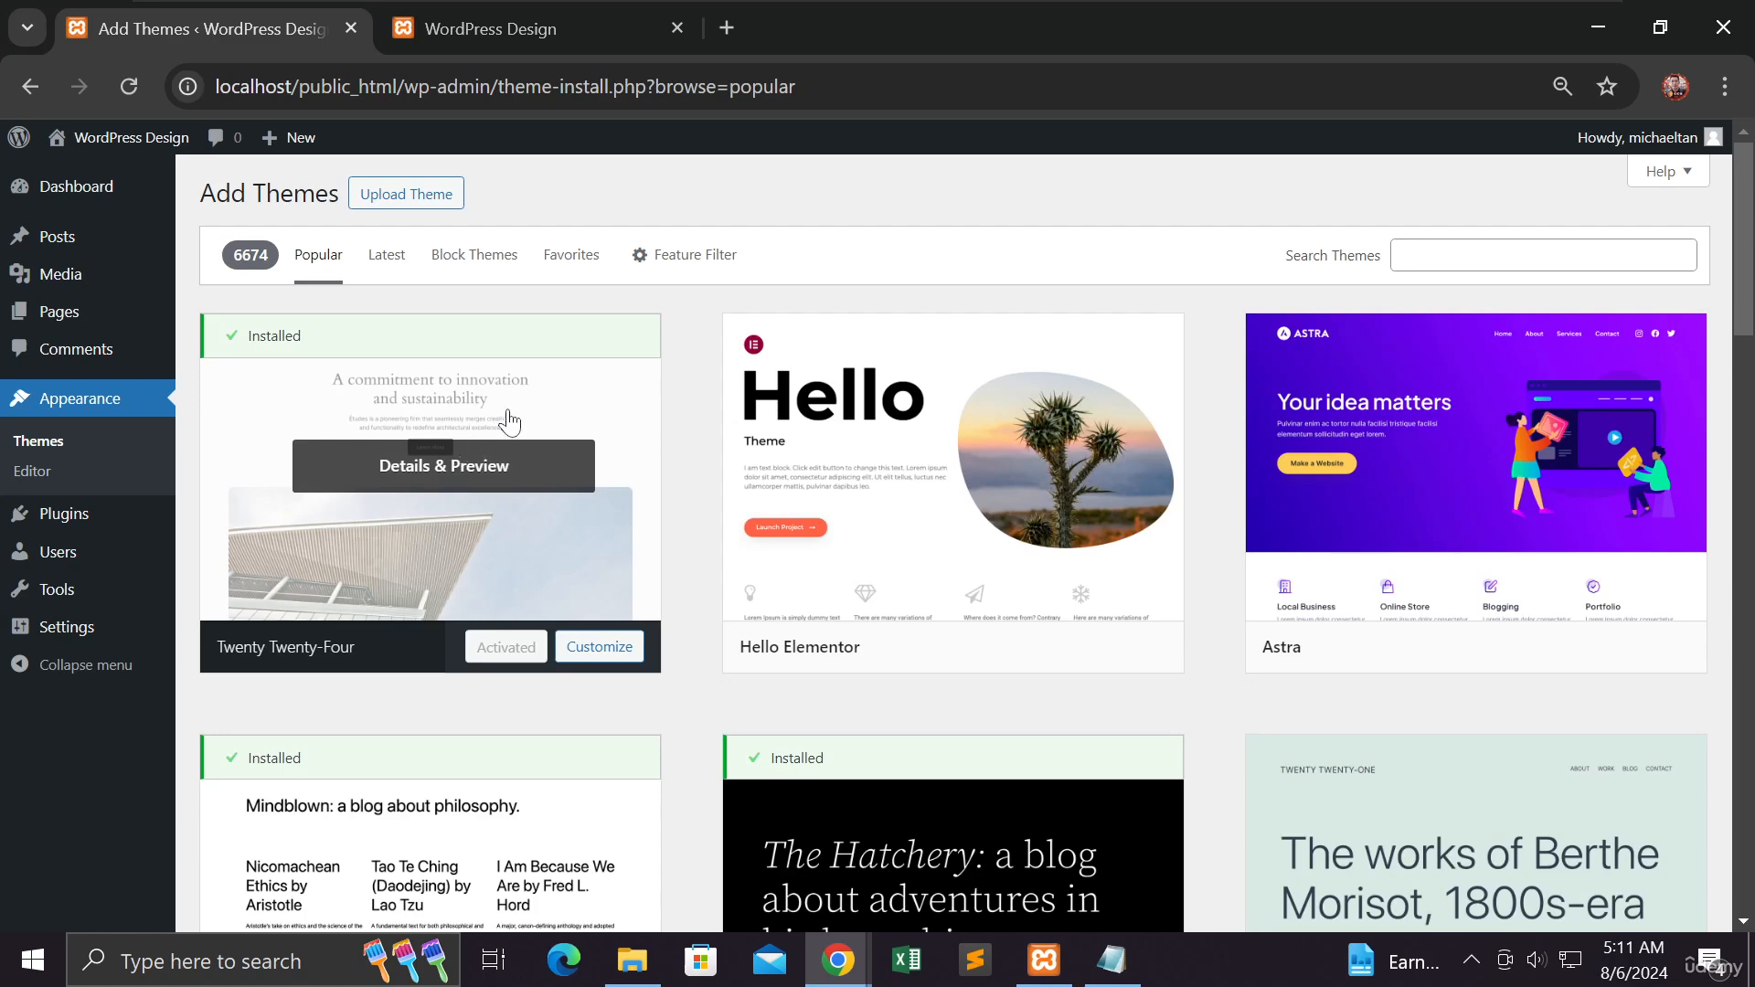
- Browse through the popular themes in the Add Themes gallery
{"action": "scroll", "coordinate": [792, 473], "scroll_direction": "down", "scroll_amount": 1}
{"action": "scroll", "coordinate": [792, 473], "scroll_direction": "down", "scroll_amount": 8}
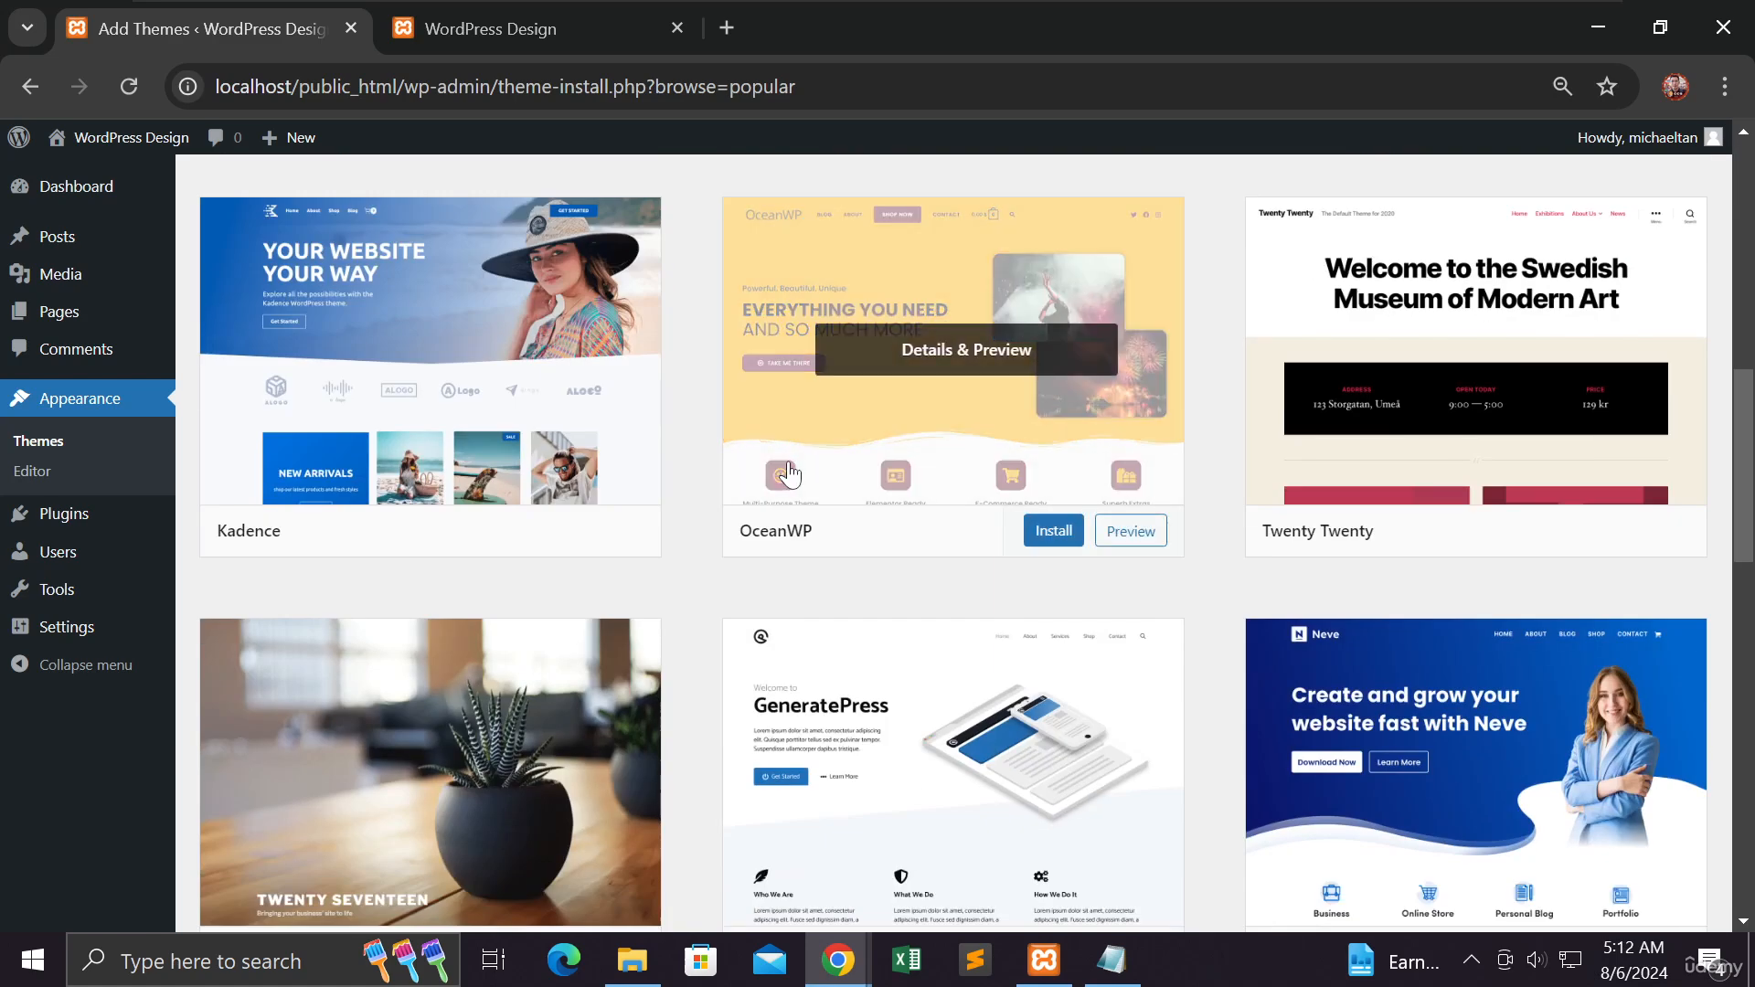
{"action": "scroll", "coordinate": [790, 474], "scroll_direction": "down", "scroll_amount": 5}
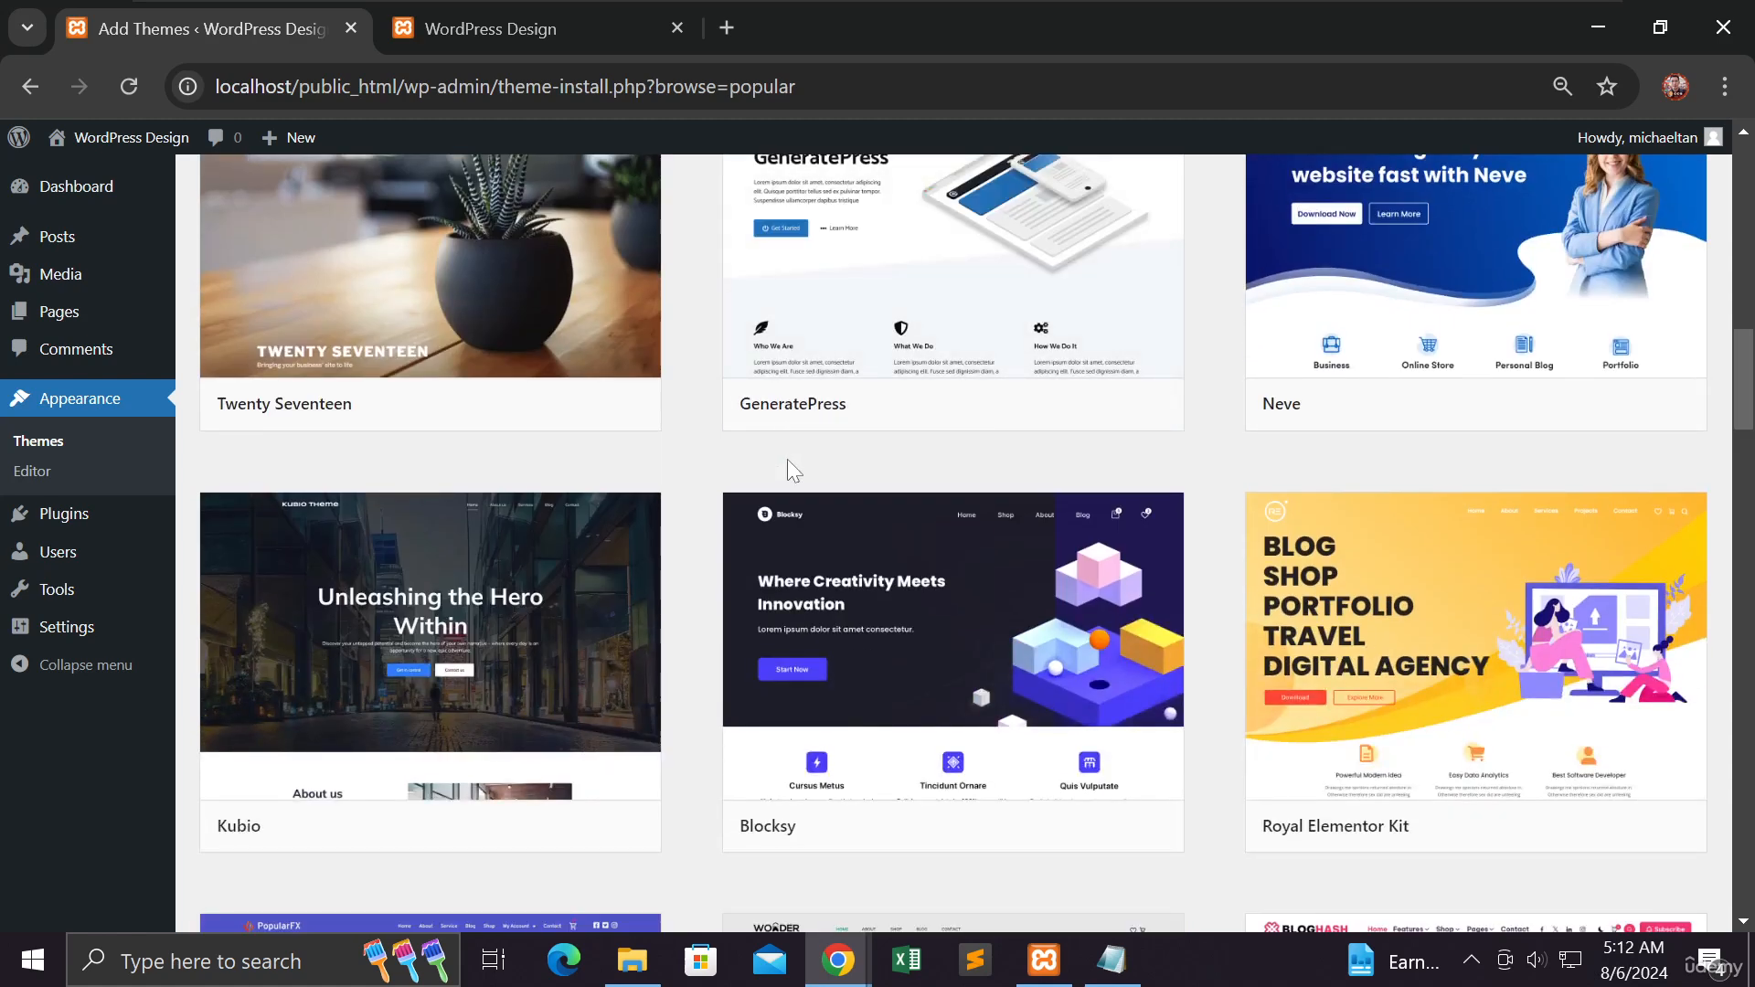
{"action": "scroll", "coordinate": [787, 461], "scroll_direction": "down", "scroll_amount": 3}
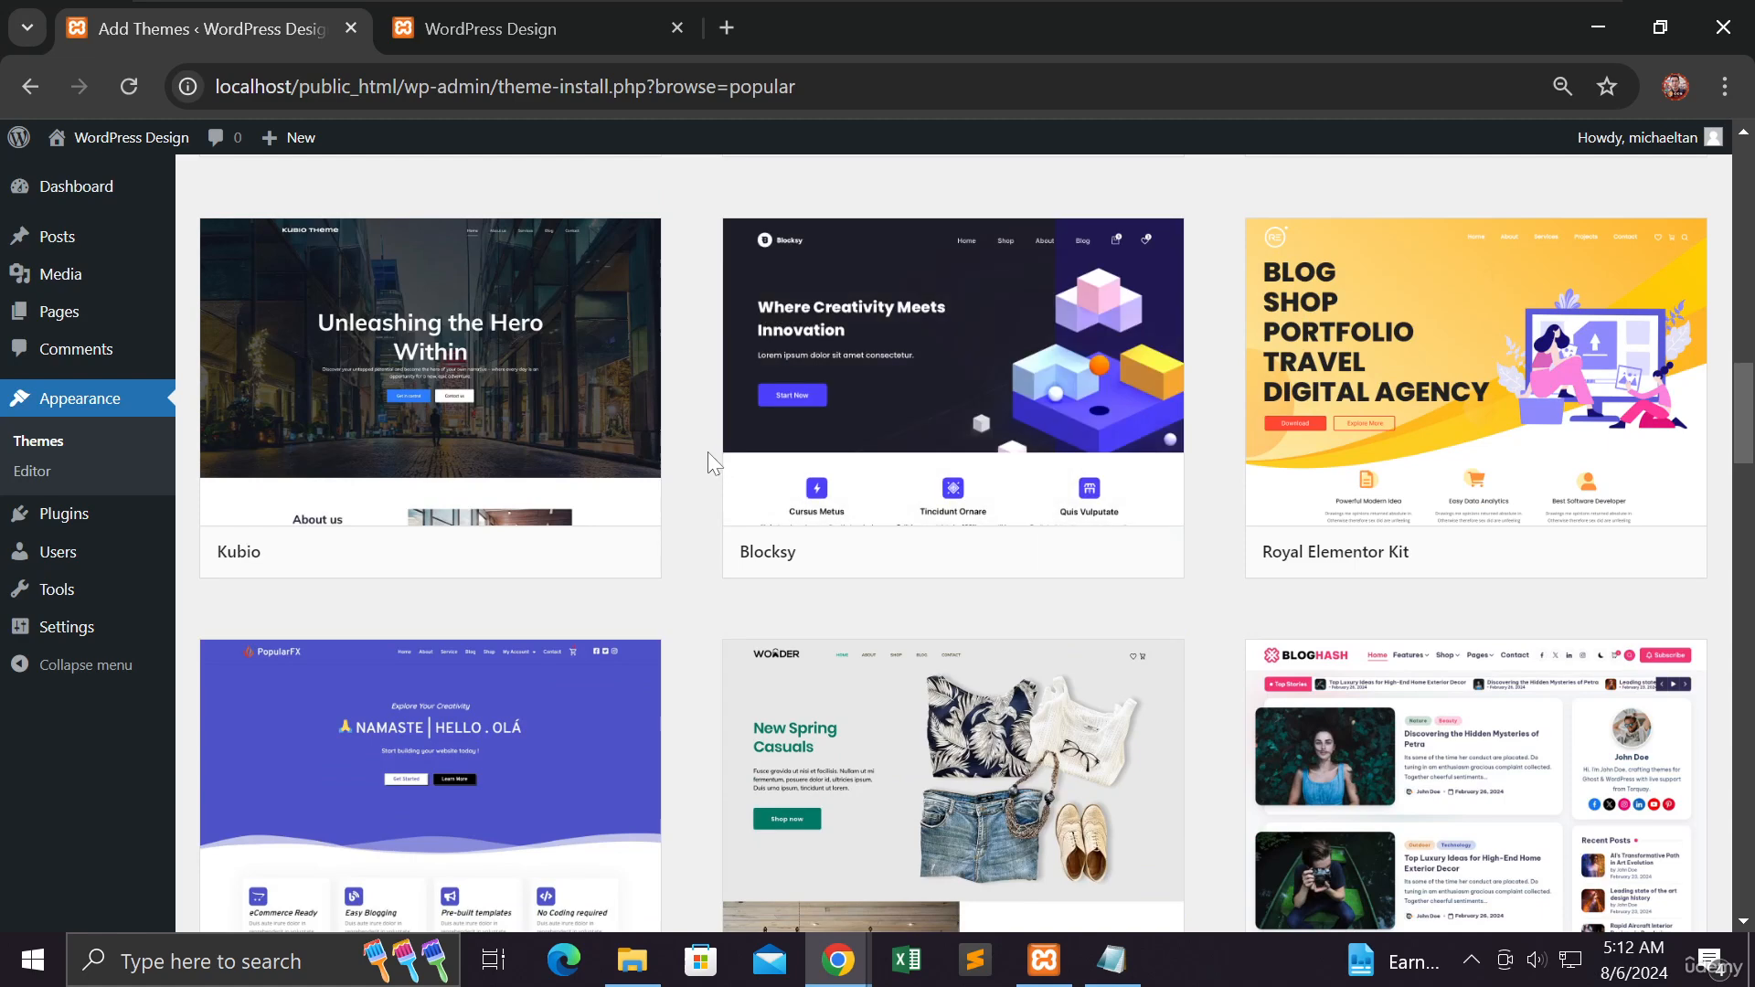
{"action": "scroll", "coordinate": [704, 455], "scroll_direction": "down", "scroll_amount": 7}
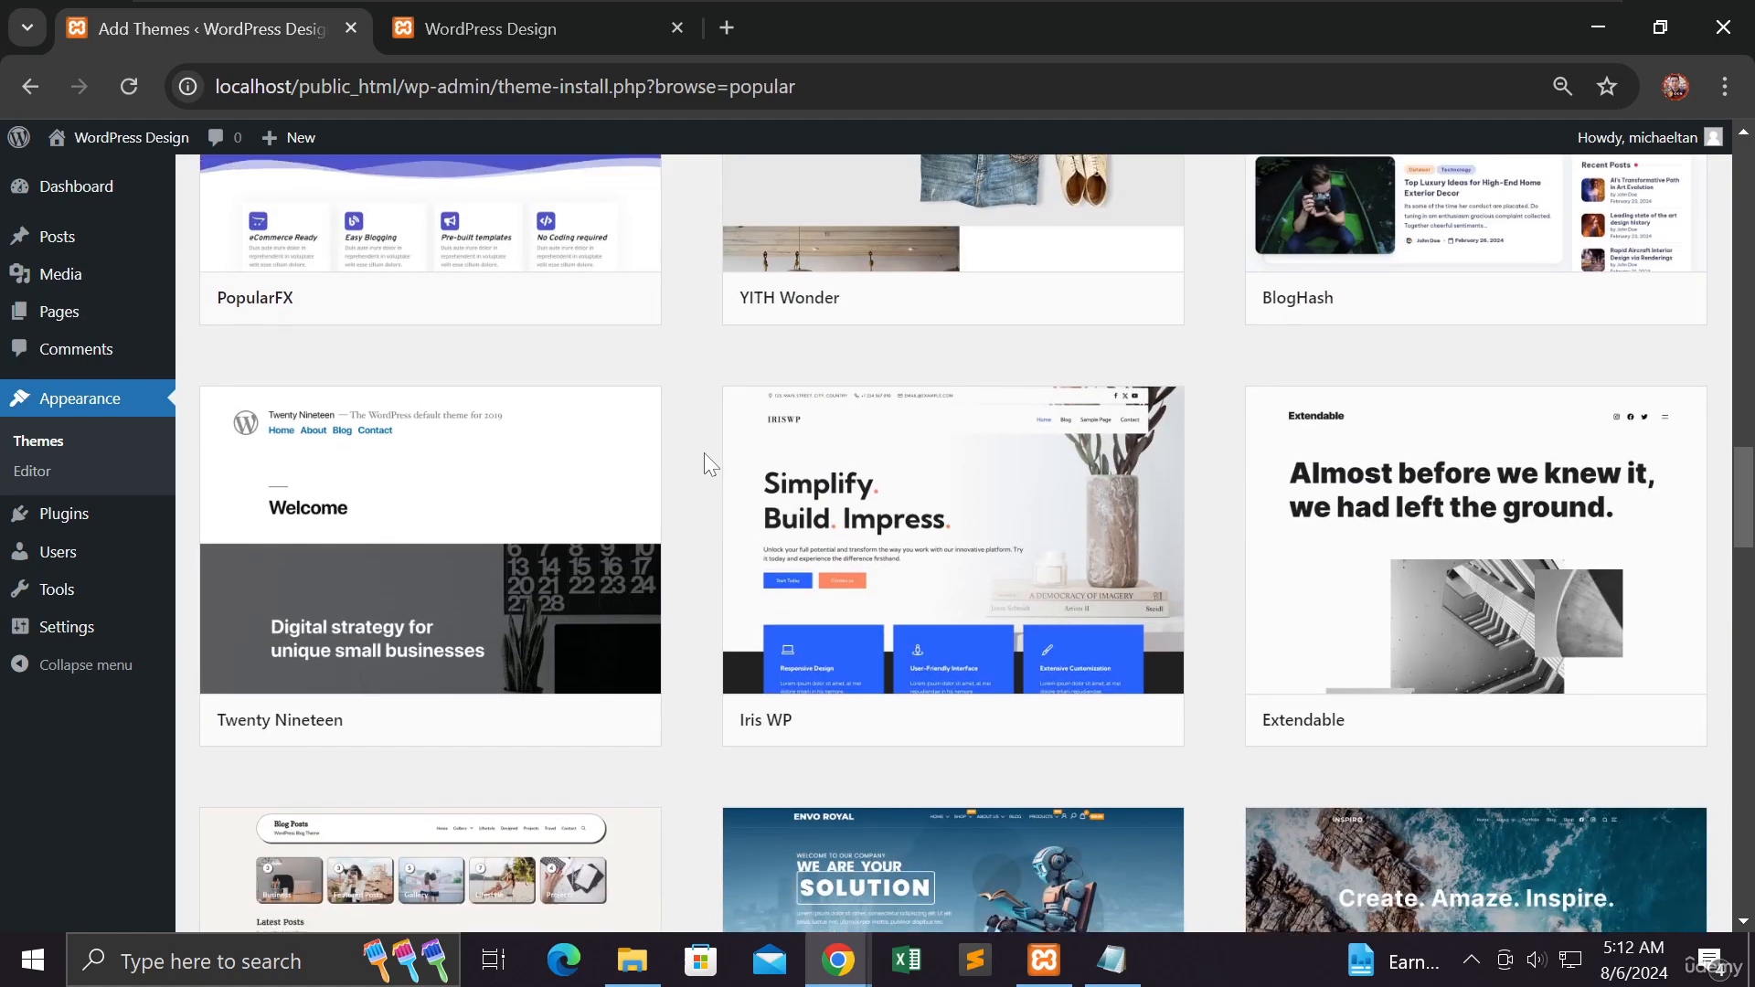
{"action": "scroll", "coordinate": [703, 452], "scroll_direction": "up", "scroll_amount": 7}
{"action": "scroll", "coordinate": [702, 452], "scroll_direction": "up", "scroll_amount": 9}
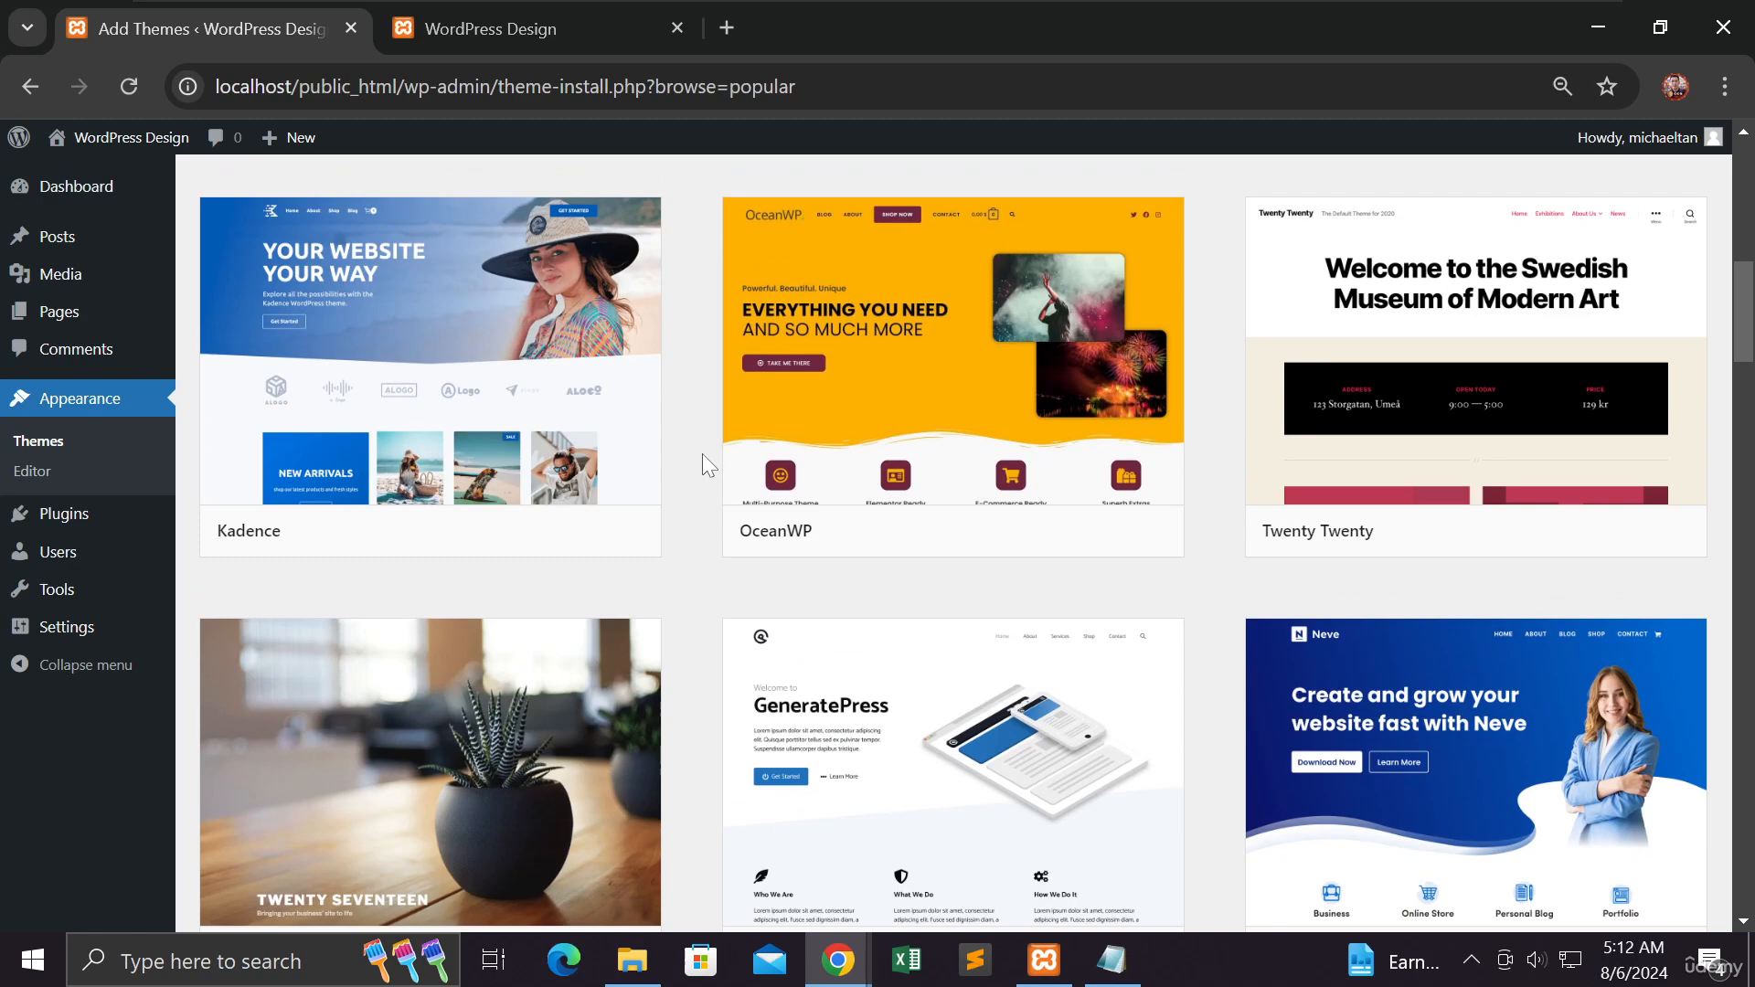
{"action": "mouse_move", "coordinate": [1462, 547]}
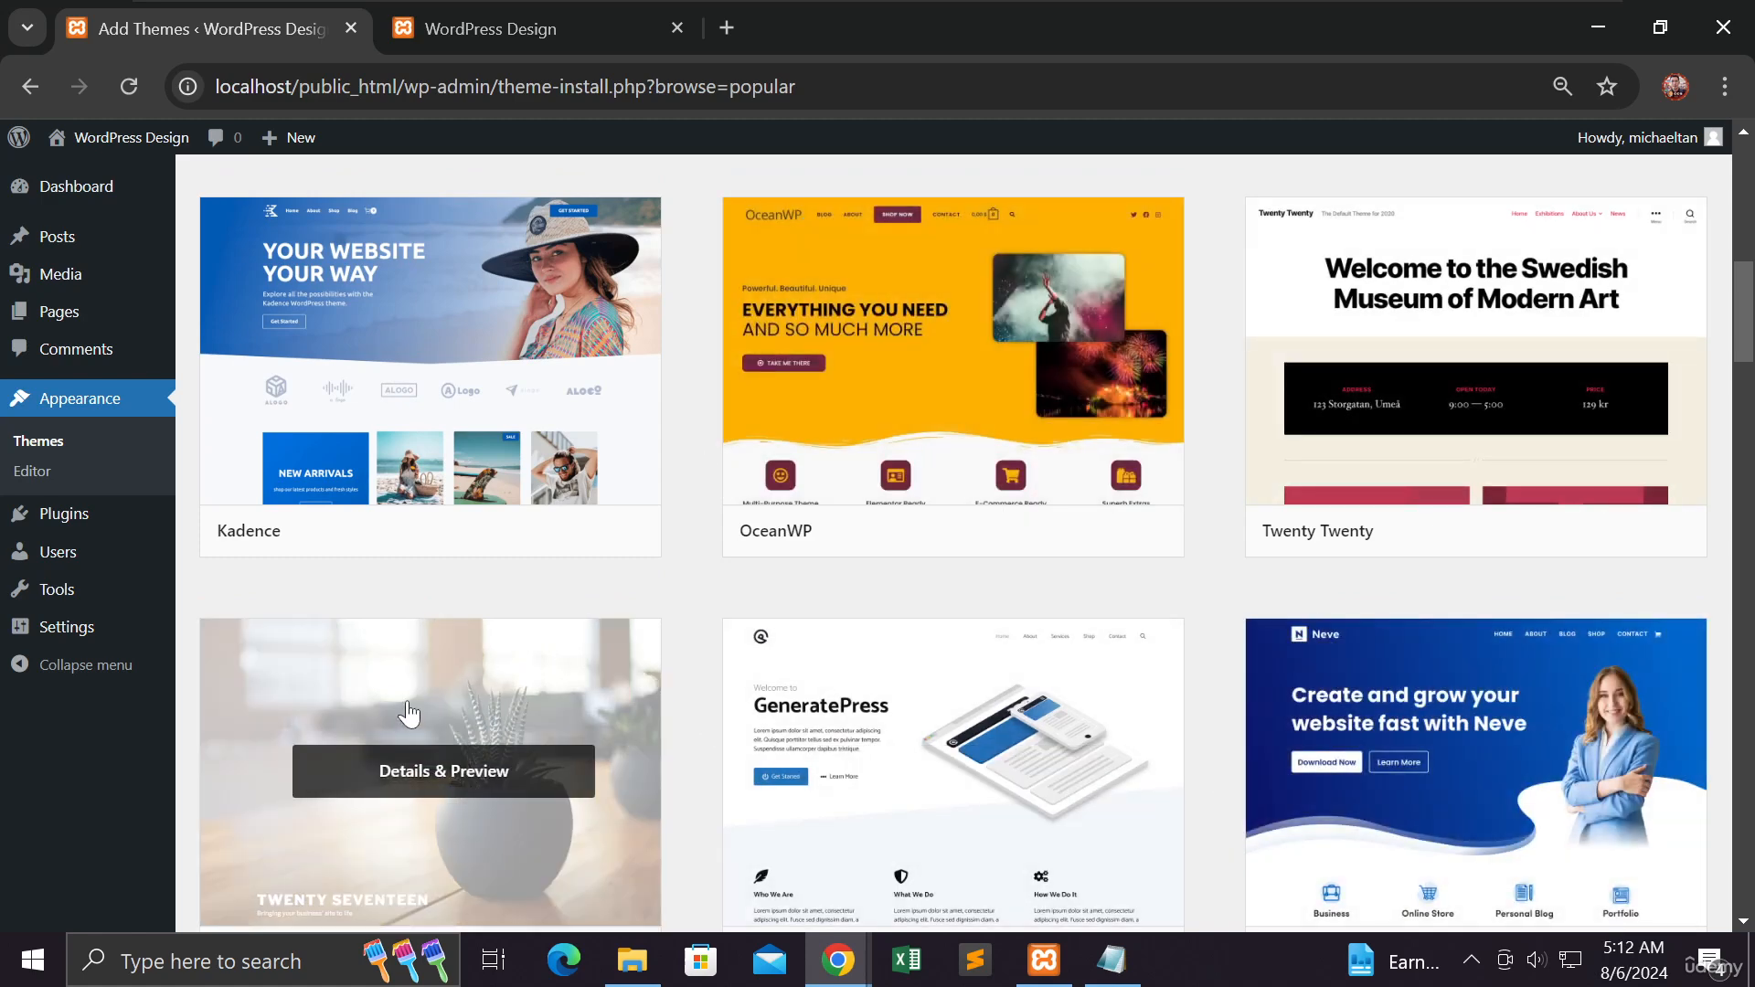
{"action": "scroll", "coordinate": [410, 710], "scroll_direction": "down", "scroll_amount": 3}
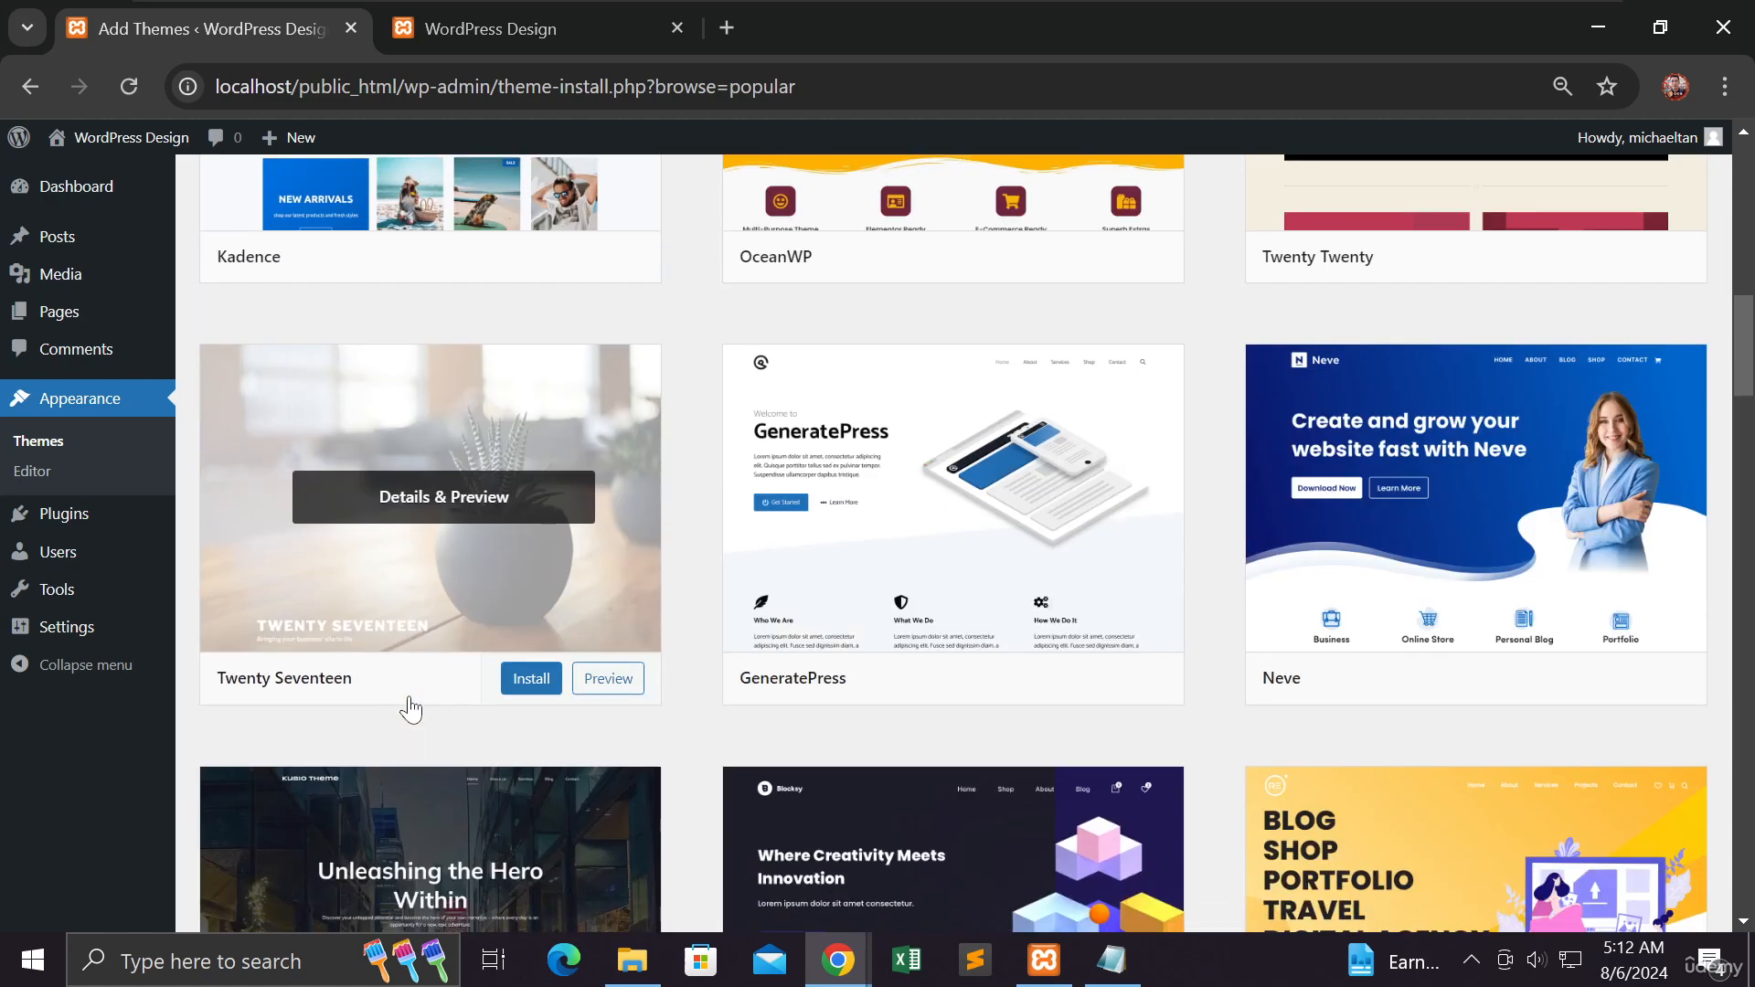
{"action": "scroll", "coordinate": [410, 710], "scroll_direction": "down", "scroll_amount": 1}
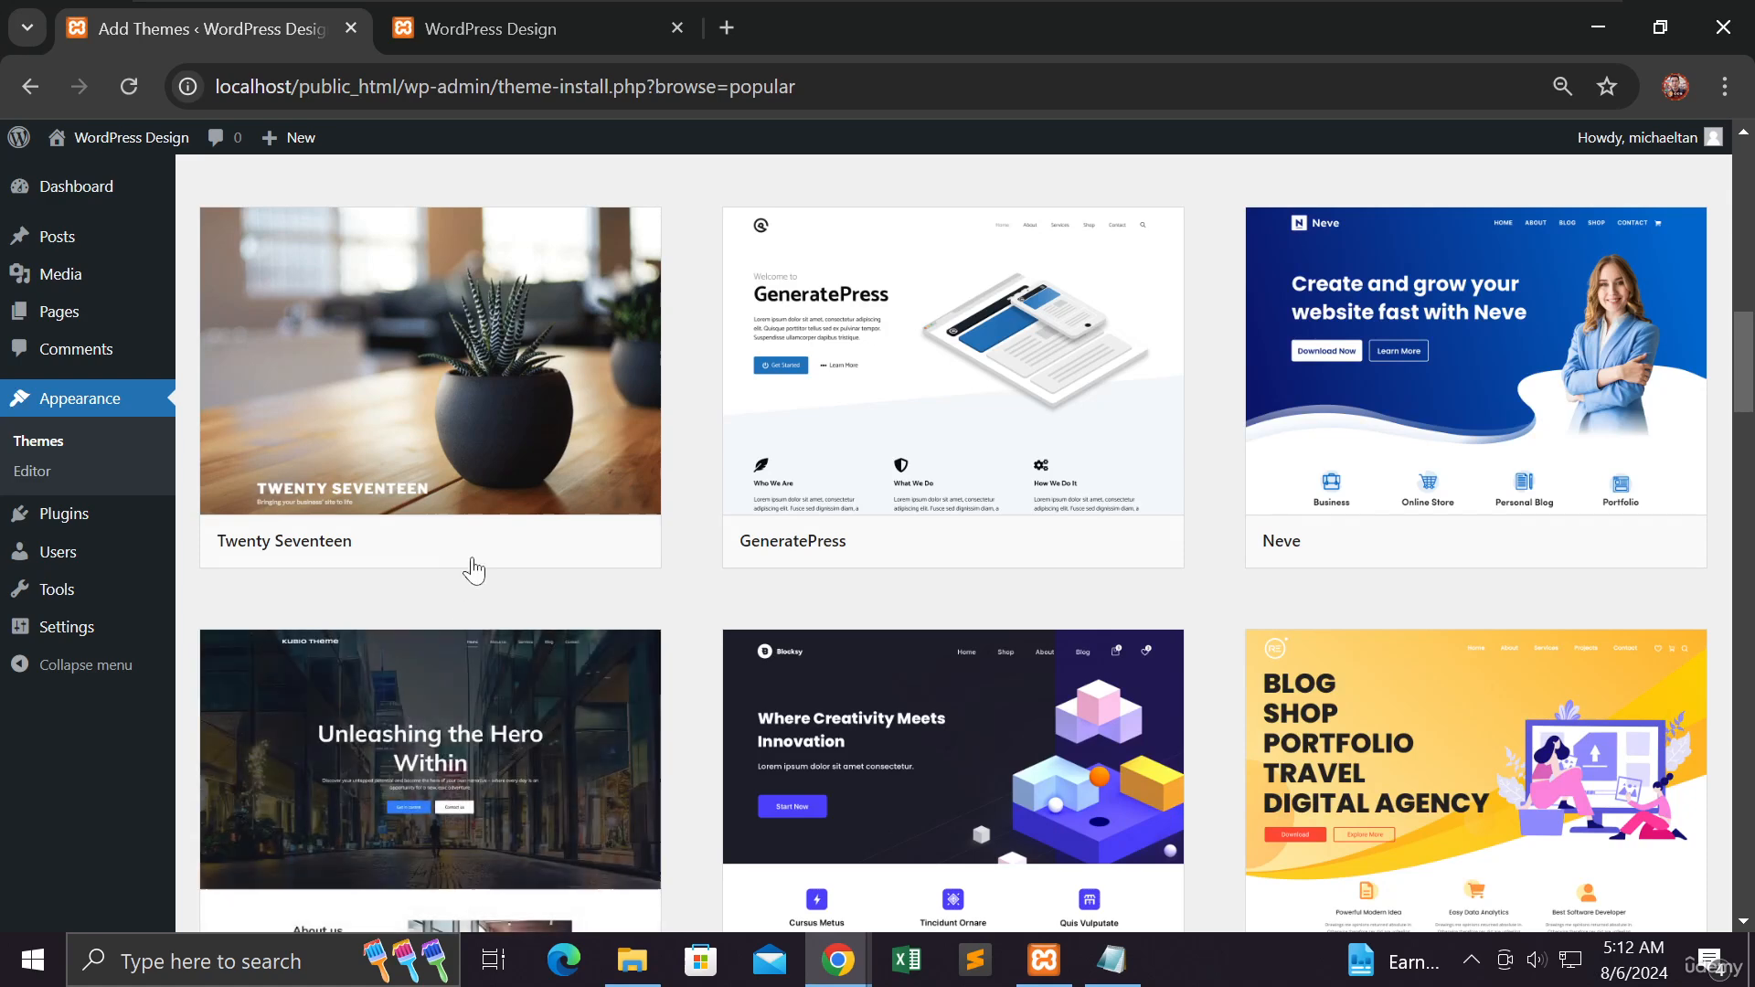
{"action": "scroll", "coordinate": [816, 636], "scroll_direction": "down", "scroll_amount": 2}
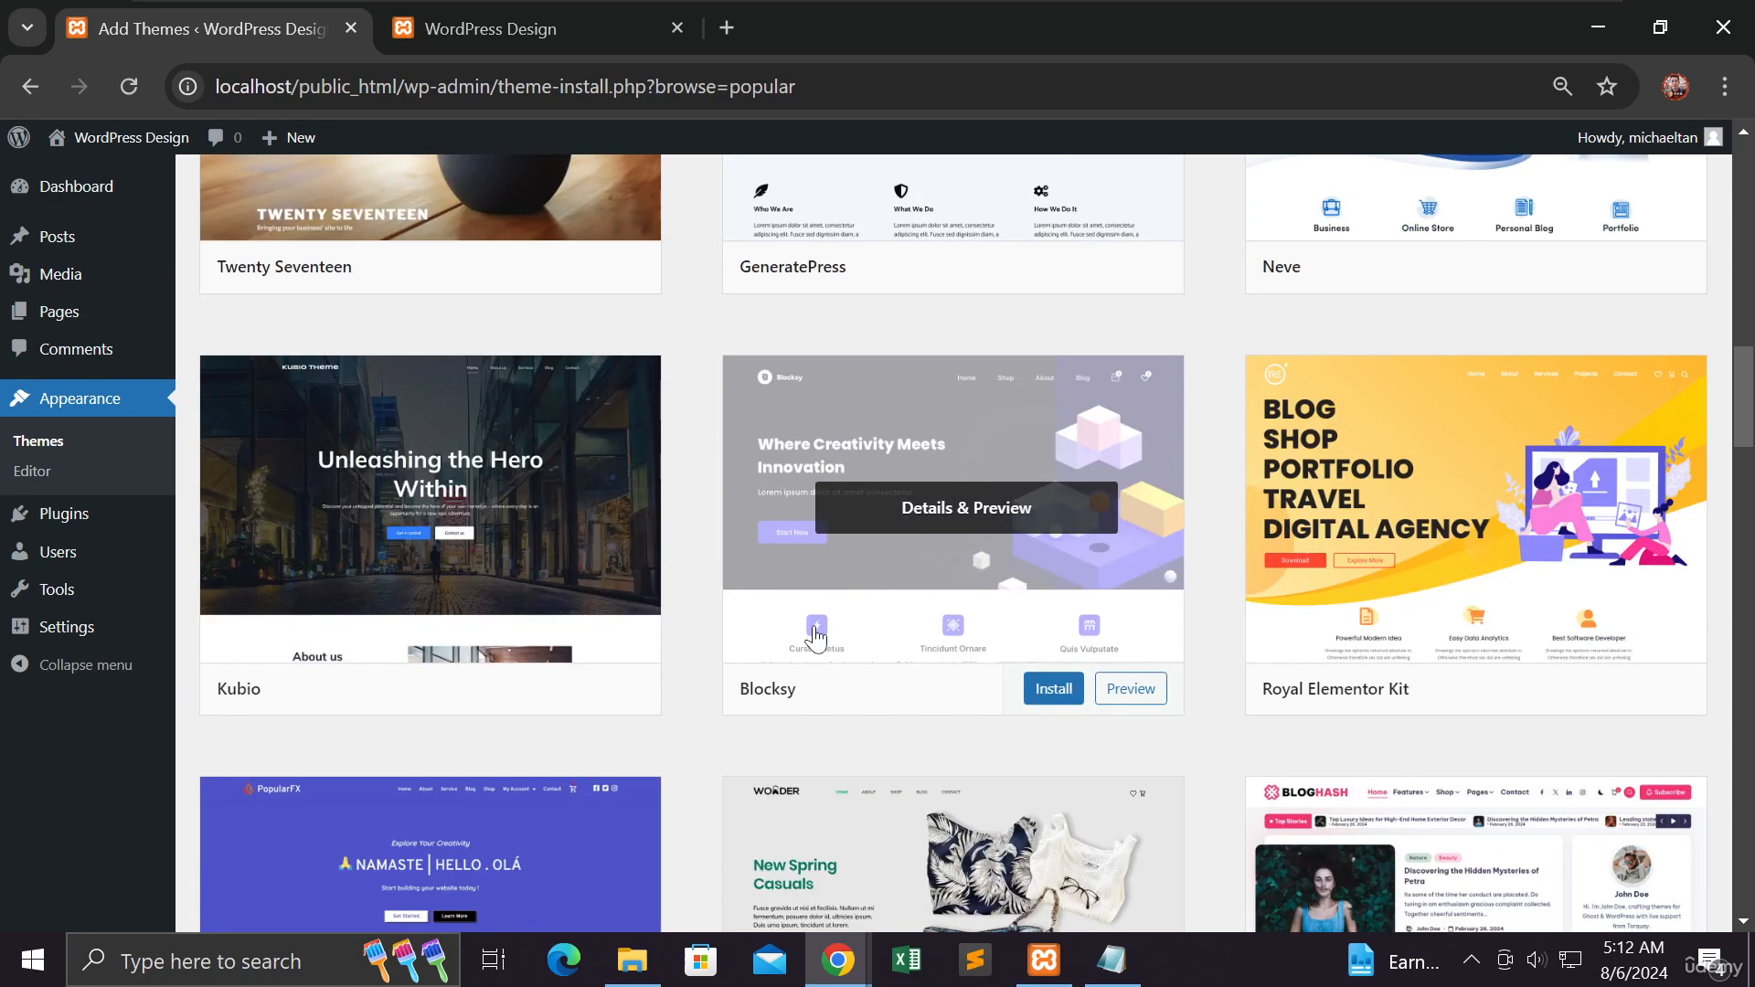
{"action": "scroll", "coordinate": [716, 606], "scroll_direction": "down", "scroll_amount": 3}
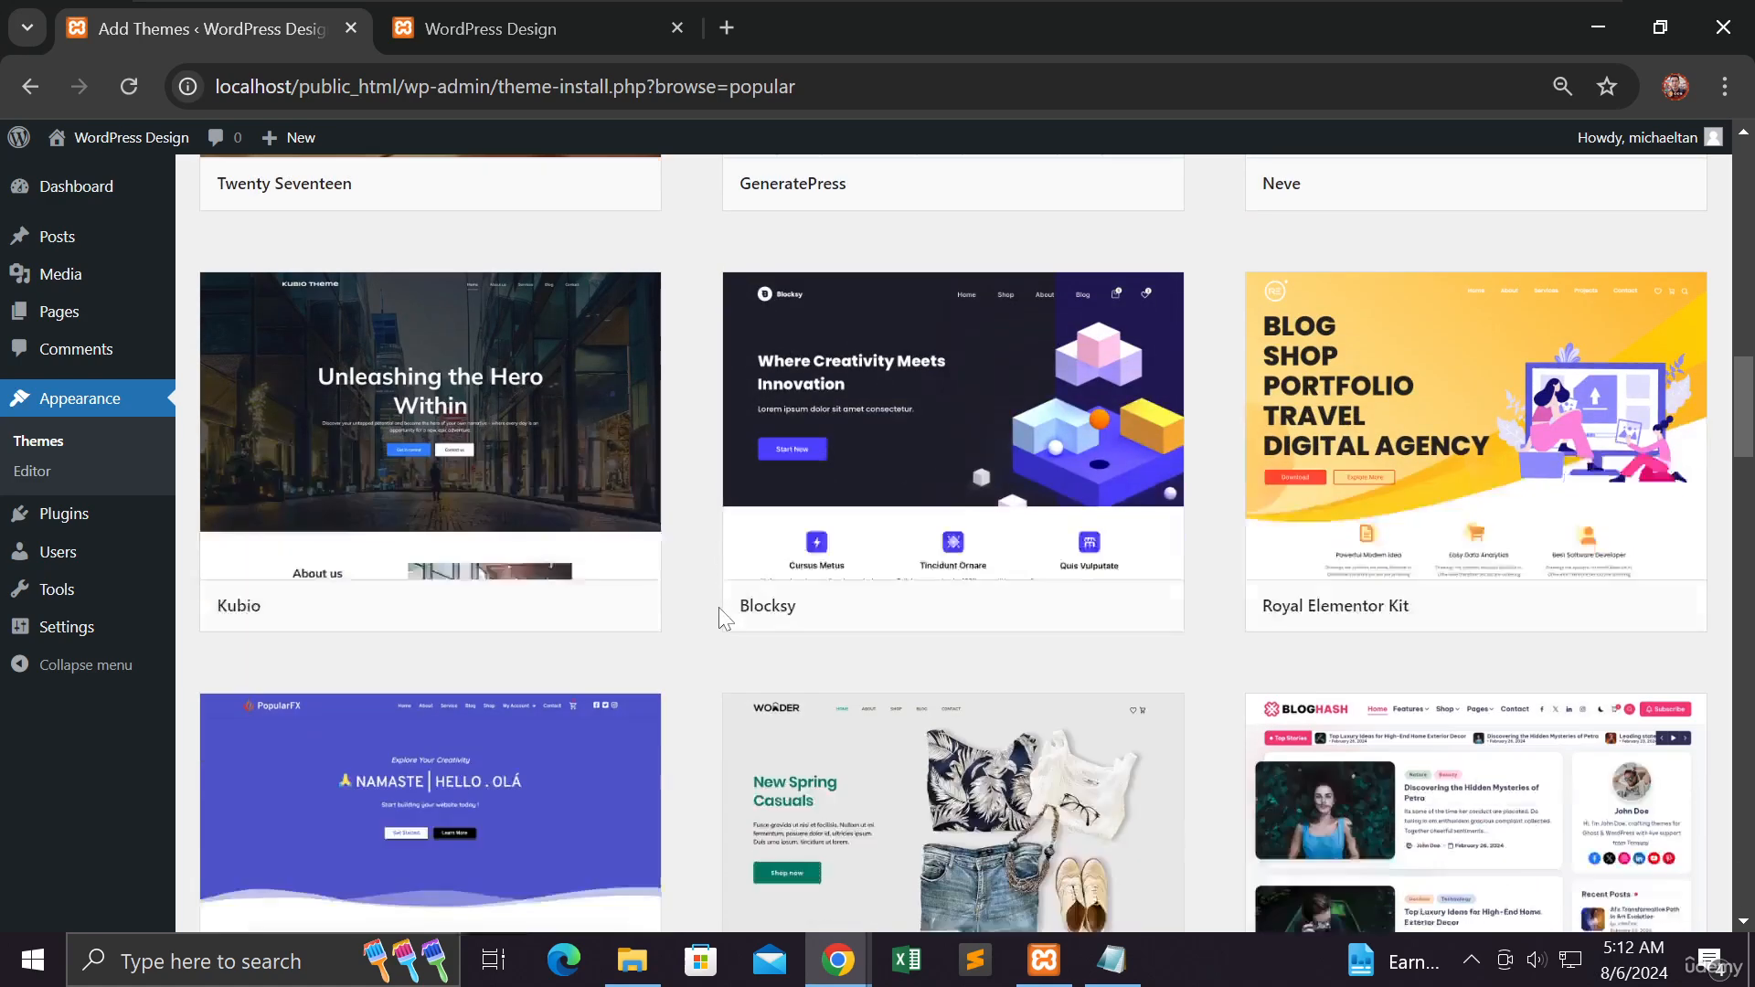
{"action": "scroll", "coordinate": [718, 607], "scroll_direction": "down", "scroll_amount": 2}
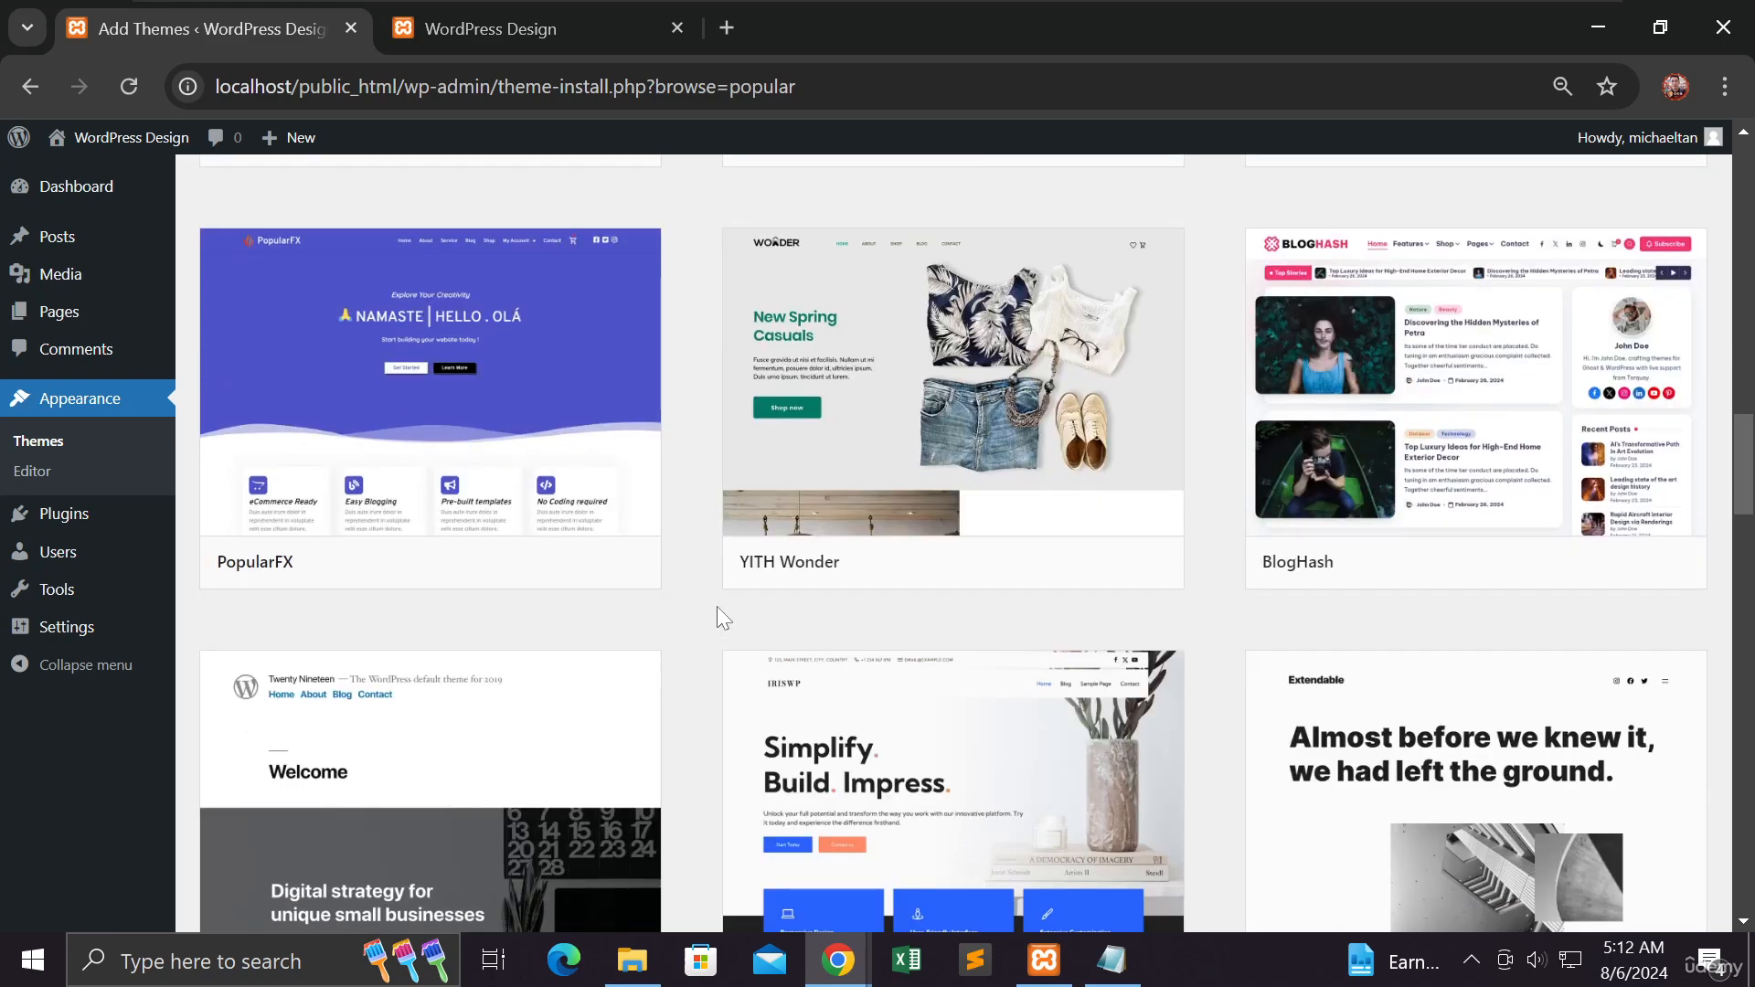
{"action": "scroll", "coordinate": [717, 606], "scroll_direction": "down", "scroll_amount": 3}
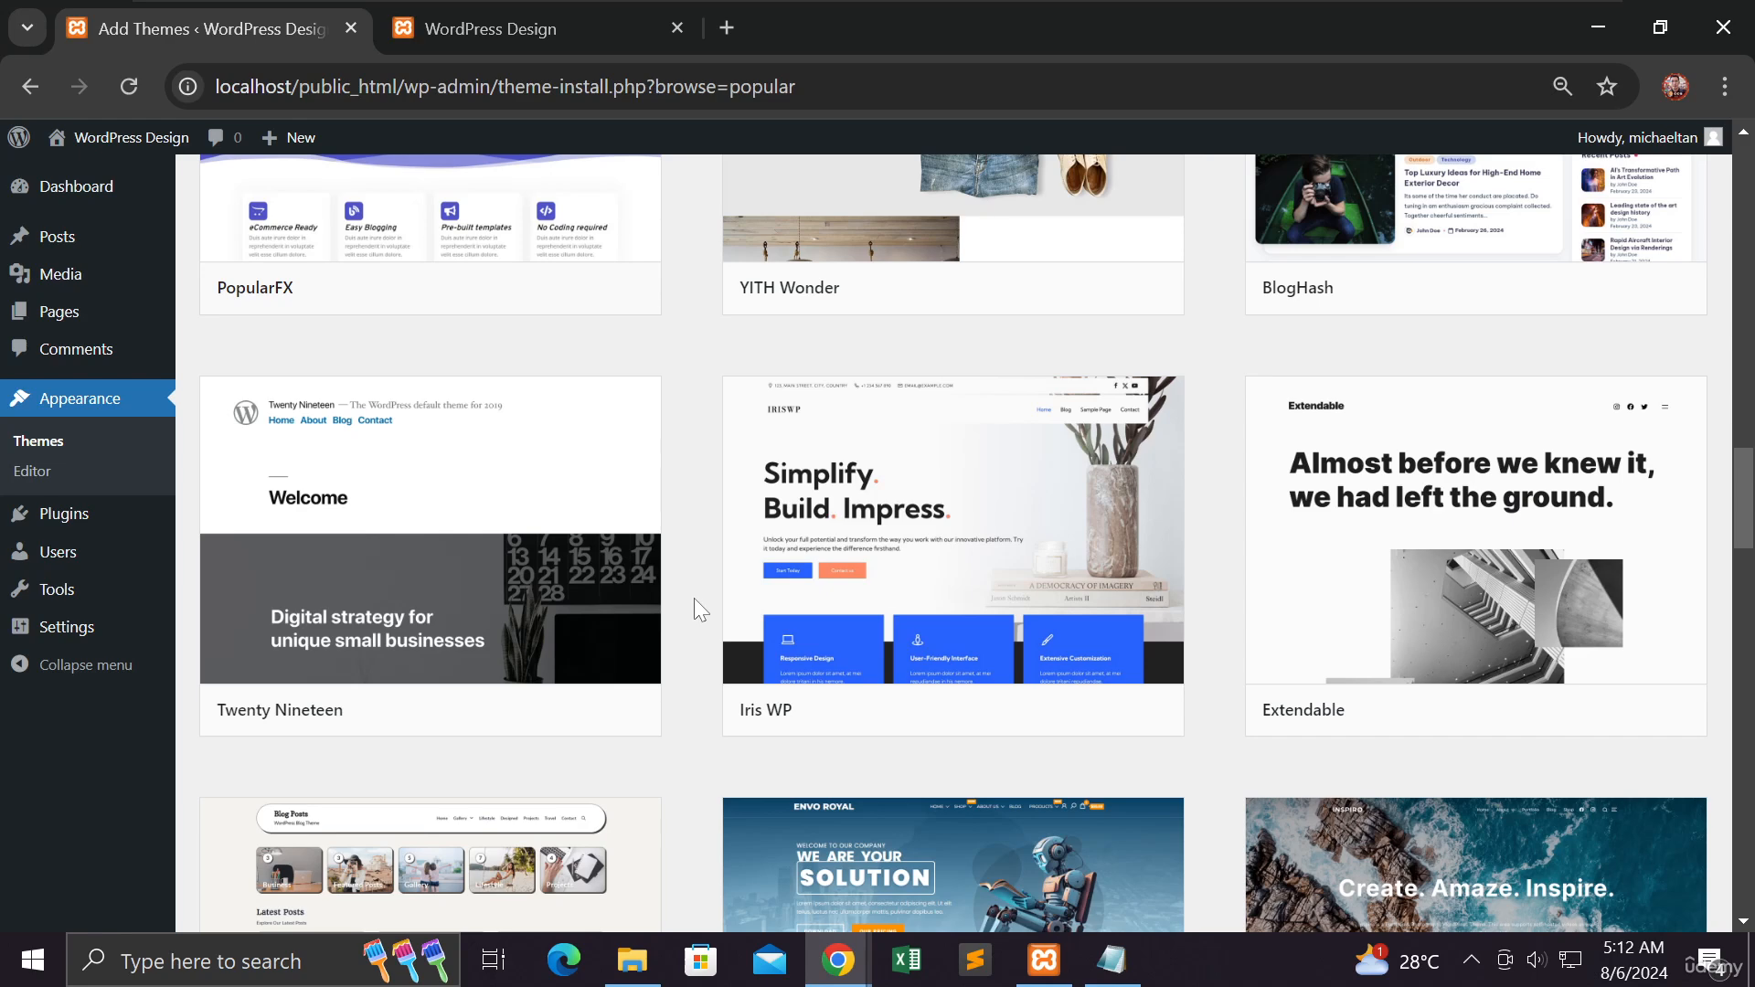
{"action": "scroll", "coordinate": [693, 599], "scroll_direction": "down", "scroll_amount": 3}
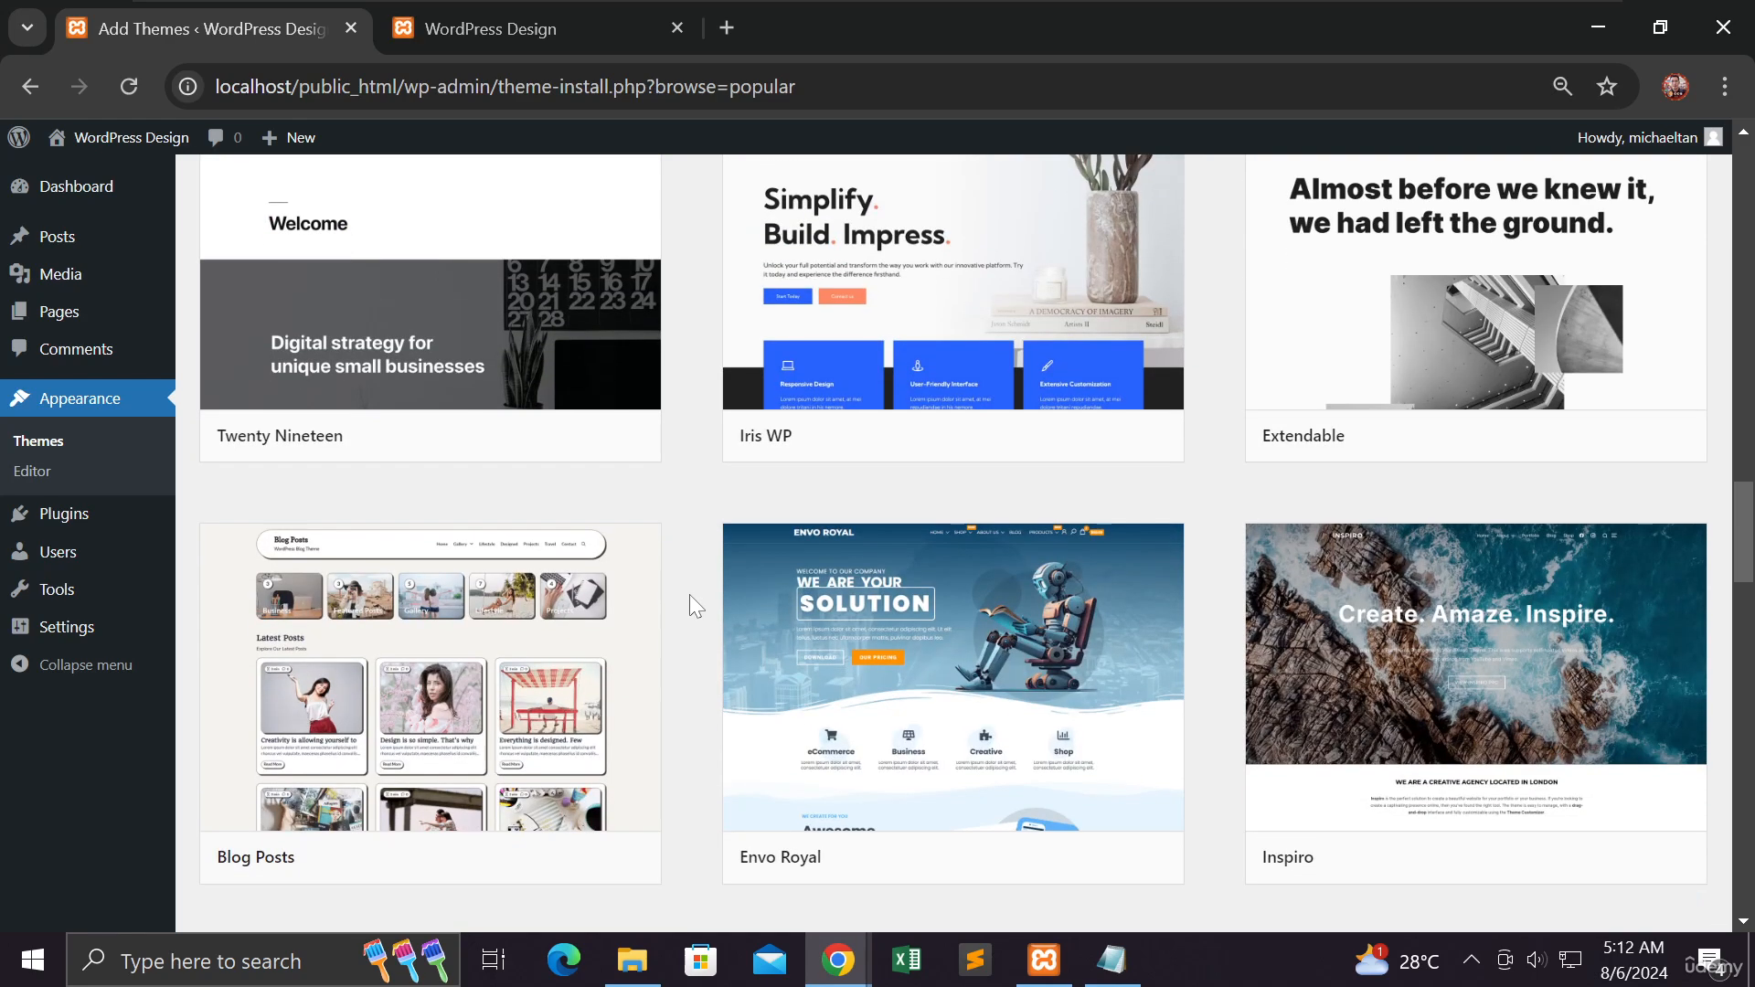
{"action": "mouse_move", "coordinate": [1031, 595]}
{"action": "mouse_move", "coordinate": [659, 608]}
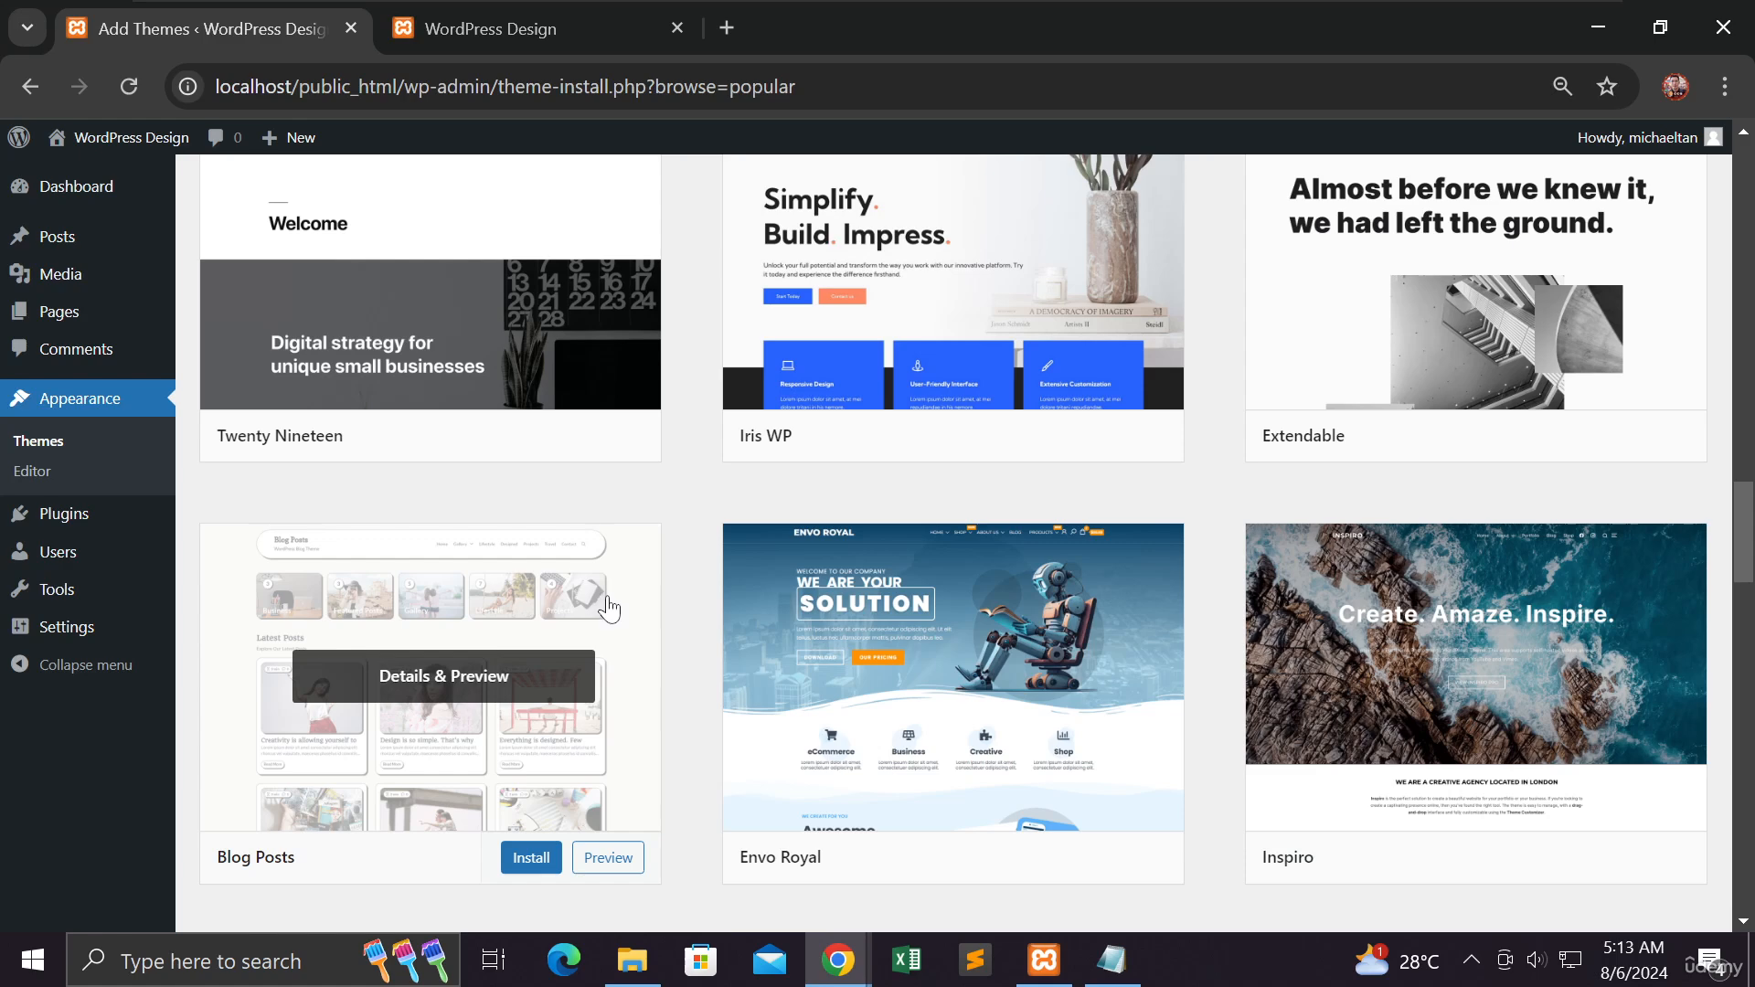
{"action": "mouse_move", "coordinate": [736, 617]}
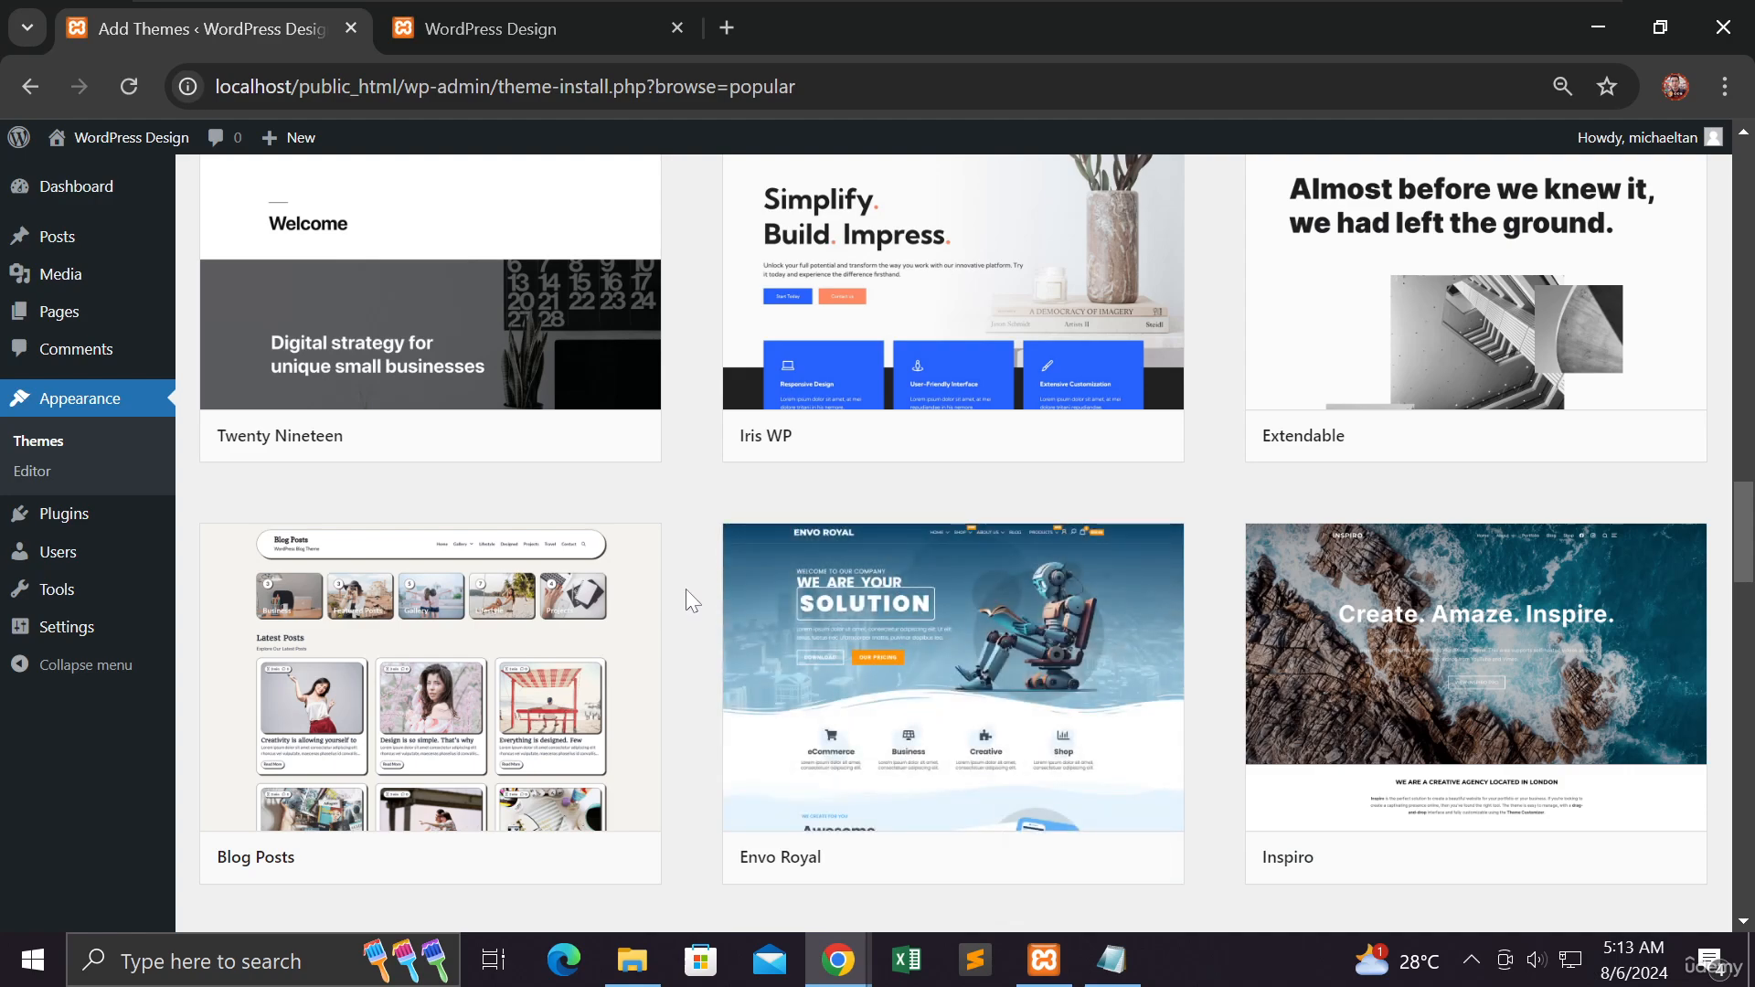
{"action": "scroll", "coordinate": [685, 590], "scroll_direction": "down", "scroll_amount": 4}
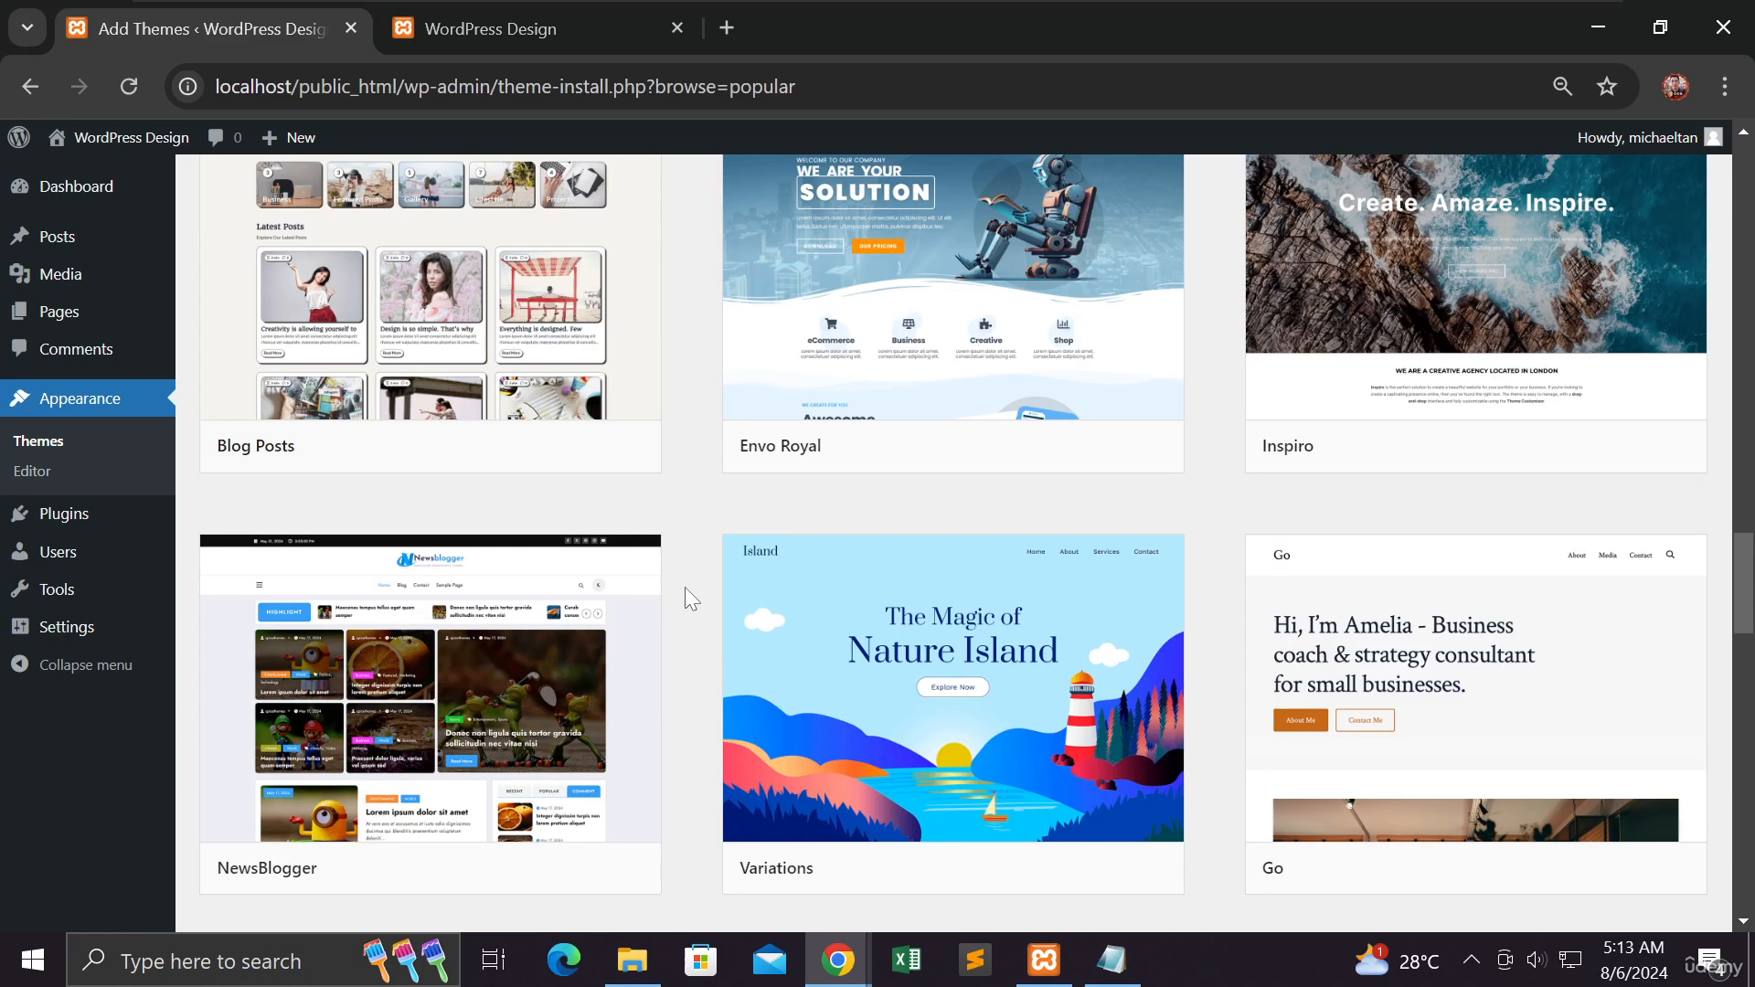
{"action": "scroll", "coordinate": [691, 598], "scroll_direction": "down", "scroll_amount": 3}
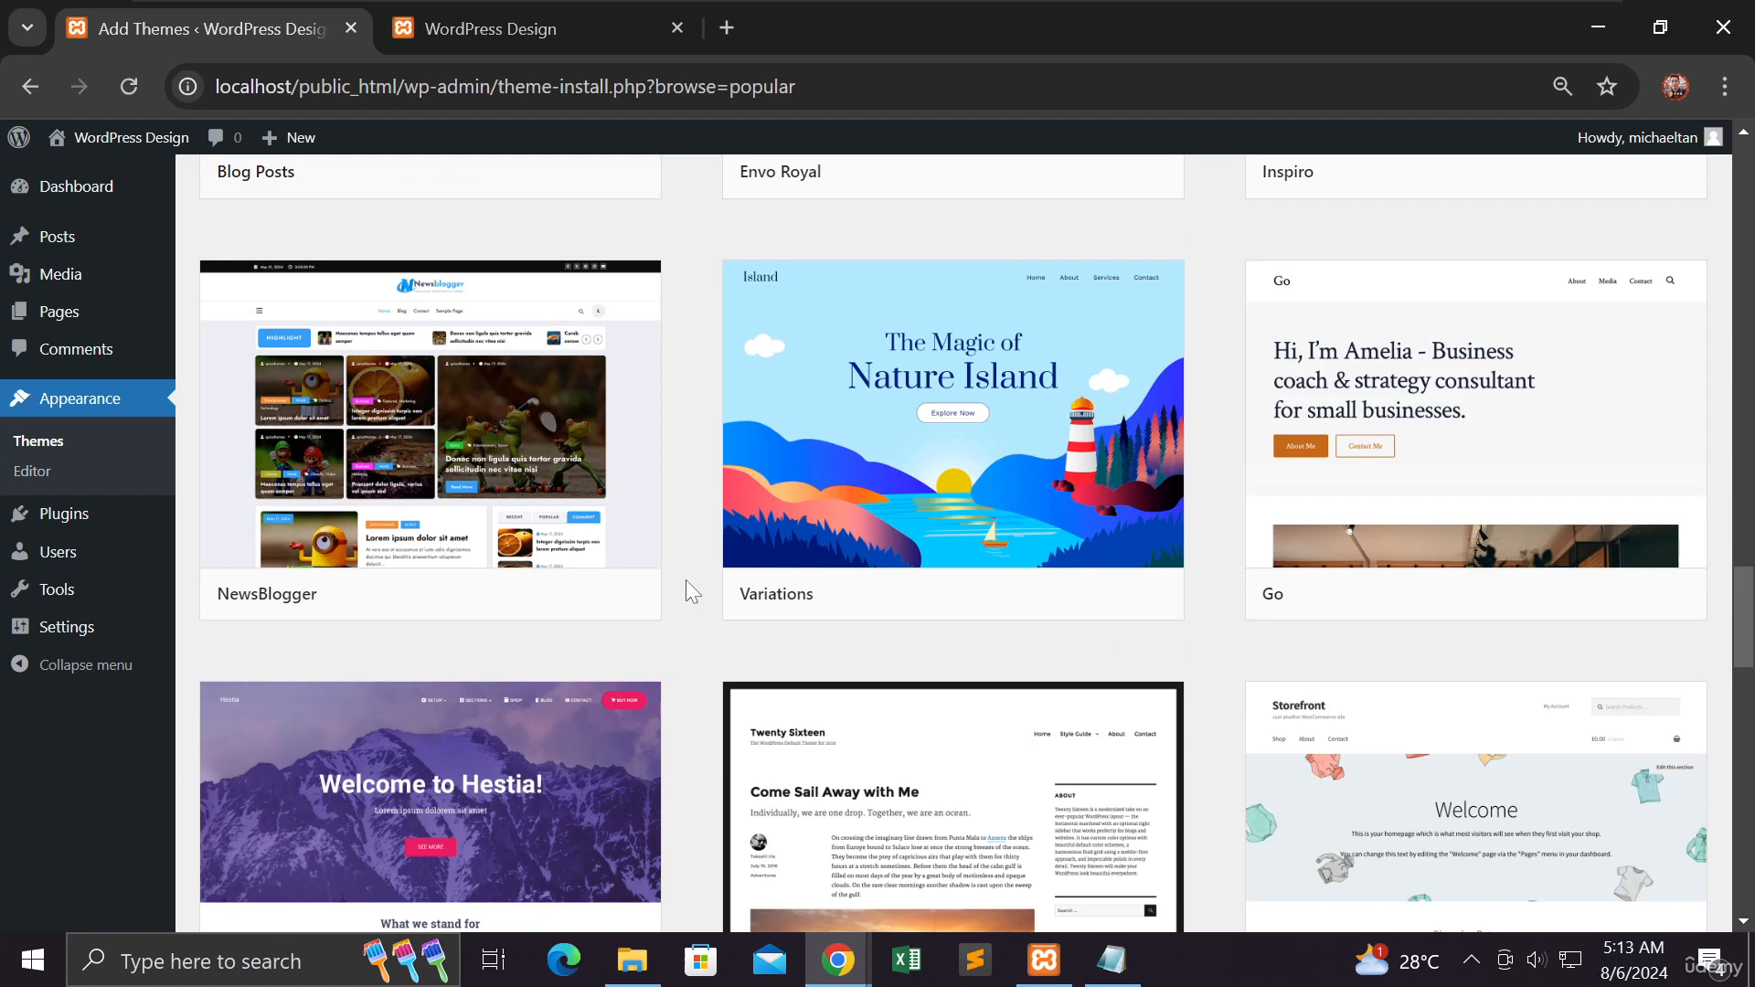
{"action": "scroll", "coordinate": [688, 582], "scroll_direction": "down", "scroll_amount": 3}
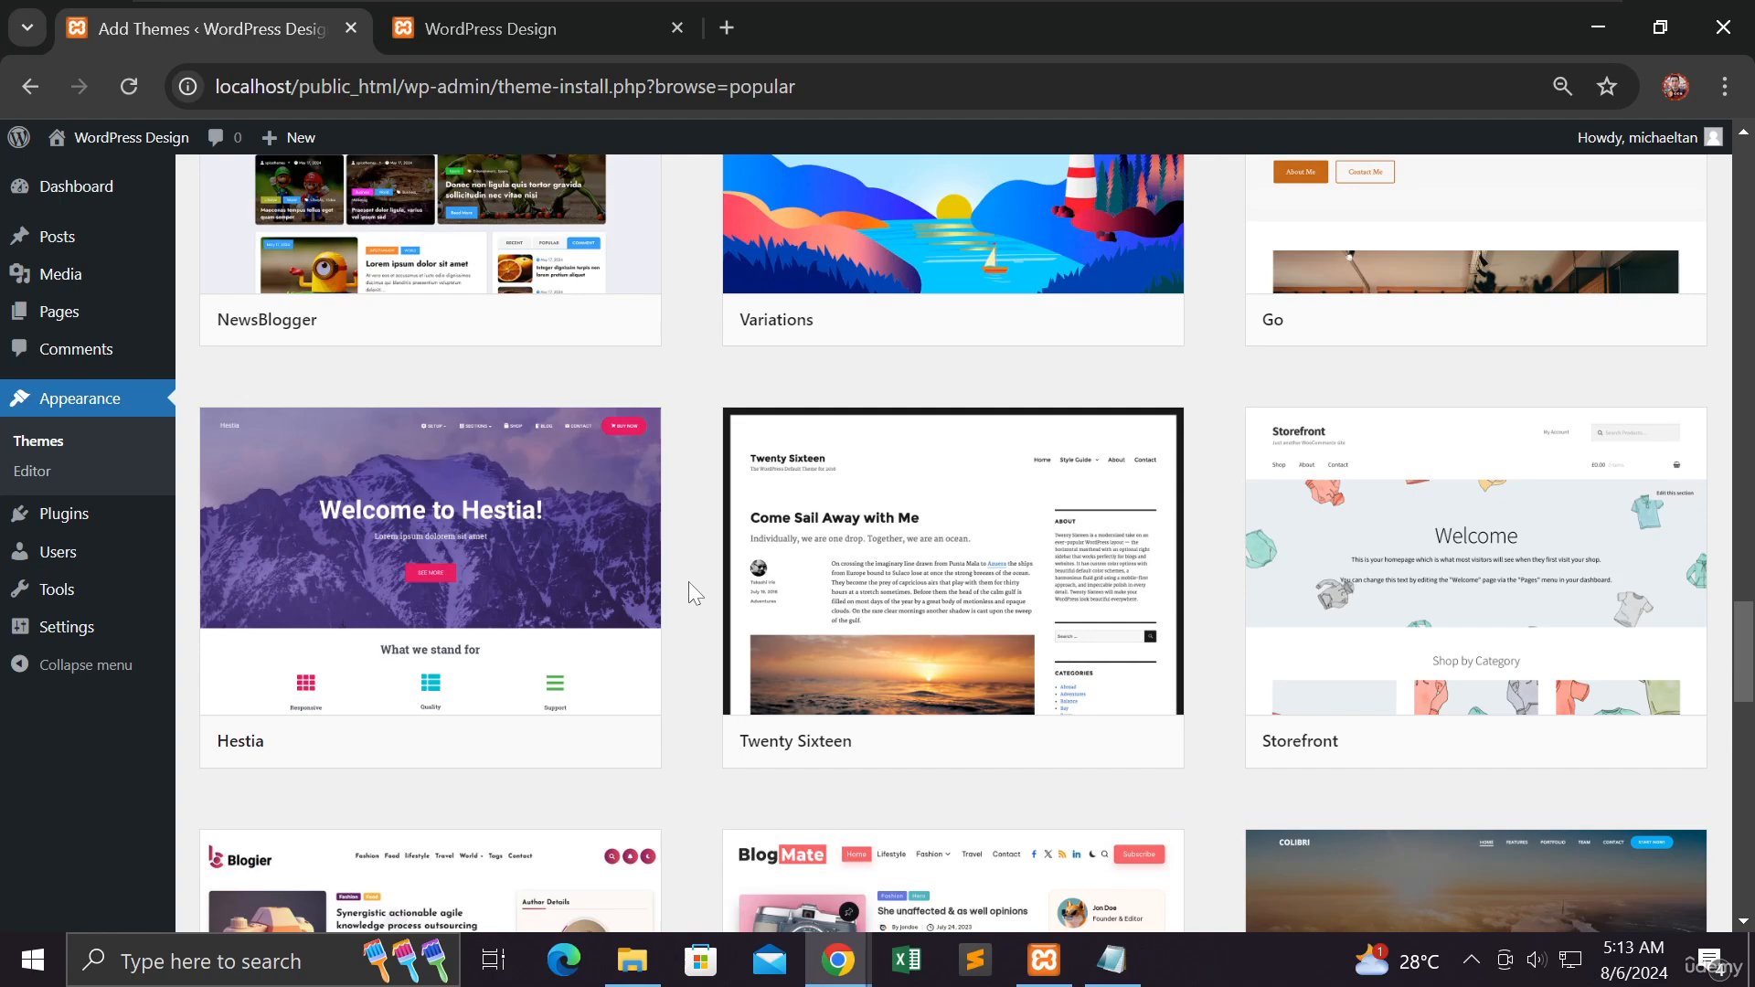
{"action": "scroll", "coordinate": [681, 584], "scroll_direction": "down", "scroll_amount": 3}
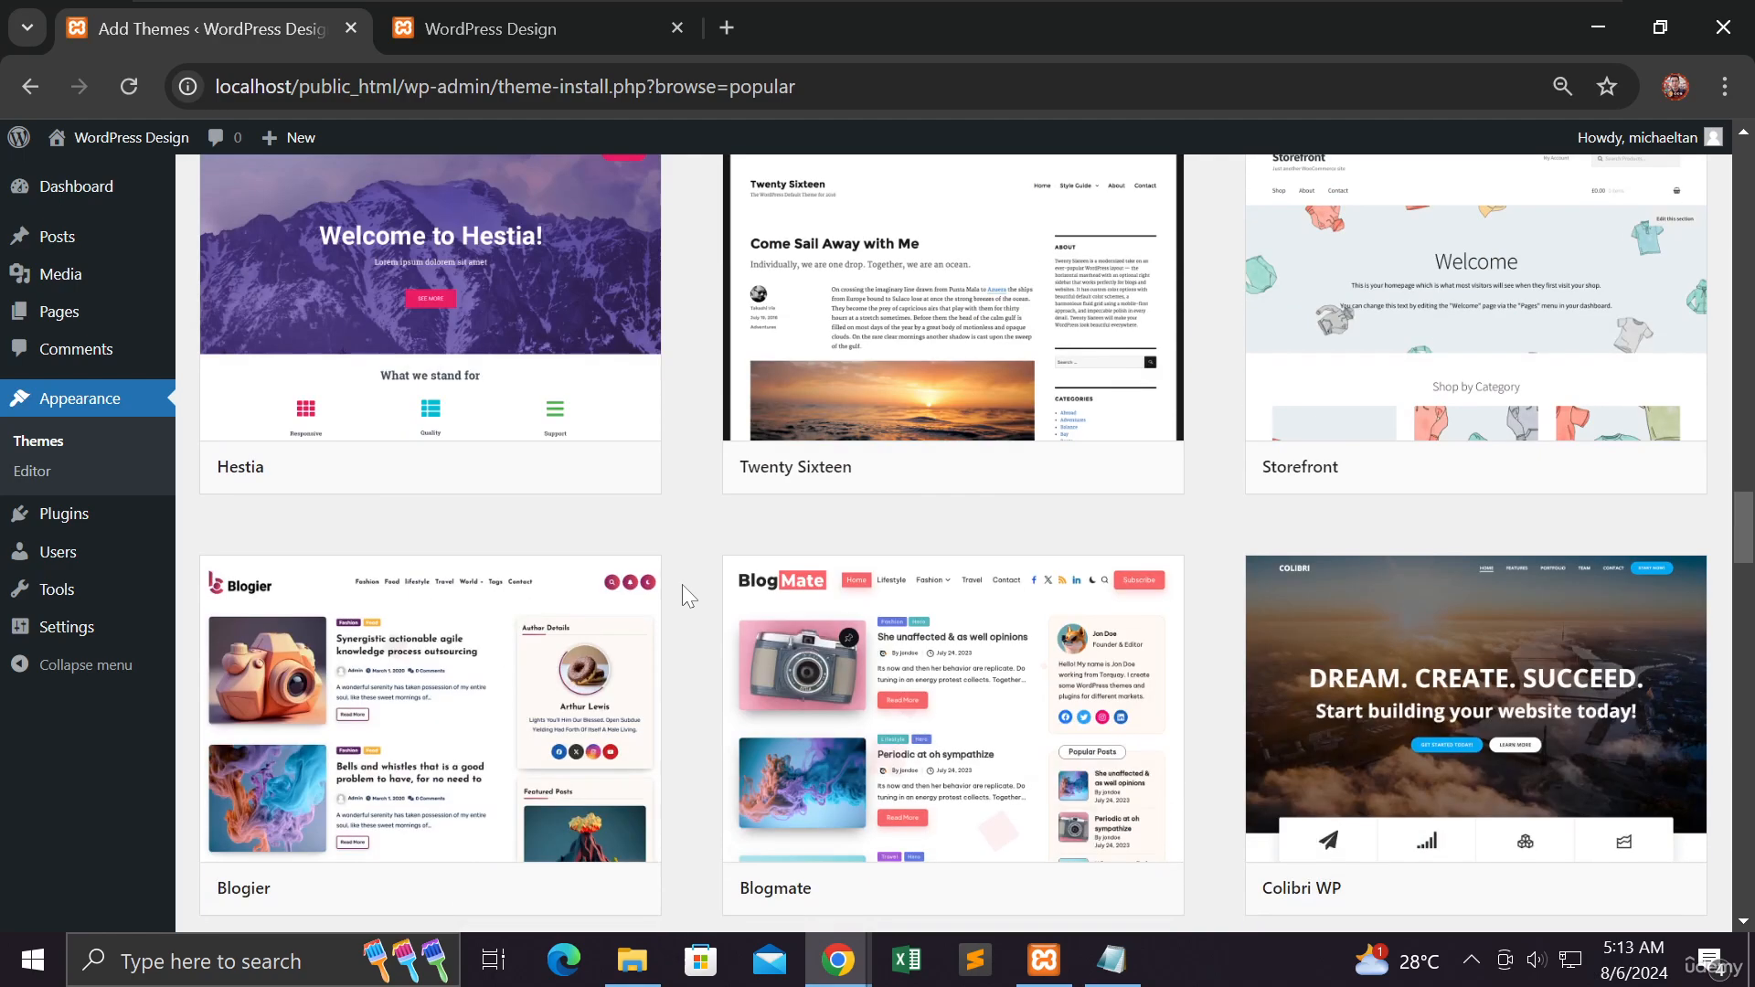
{"action": "scroll", "coordinate": [682, 584], "scroll_direction": "up", "scroll_amount": 15}
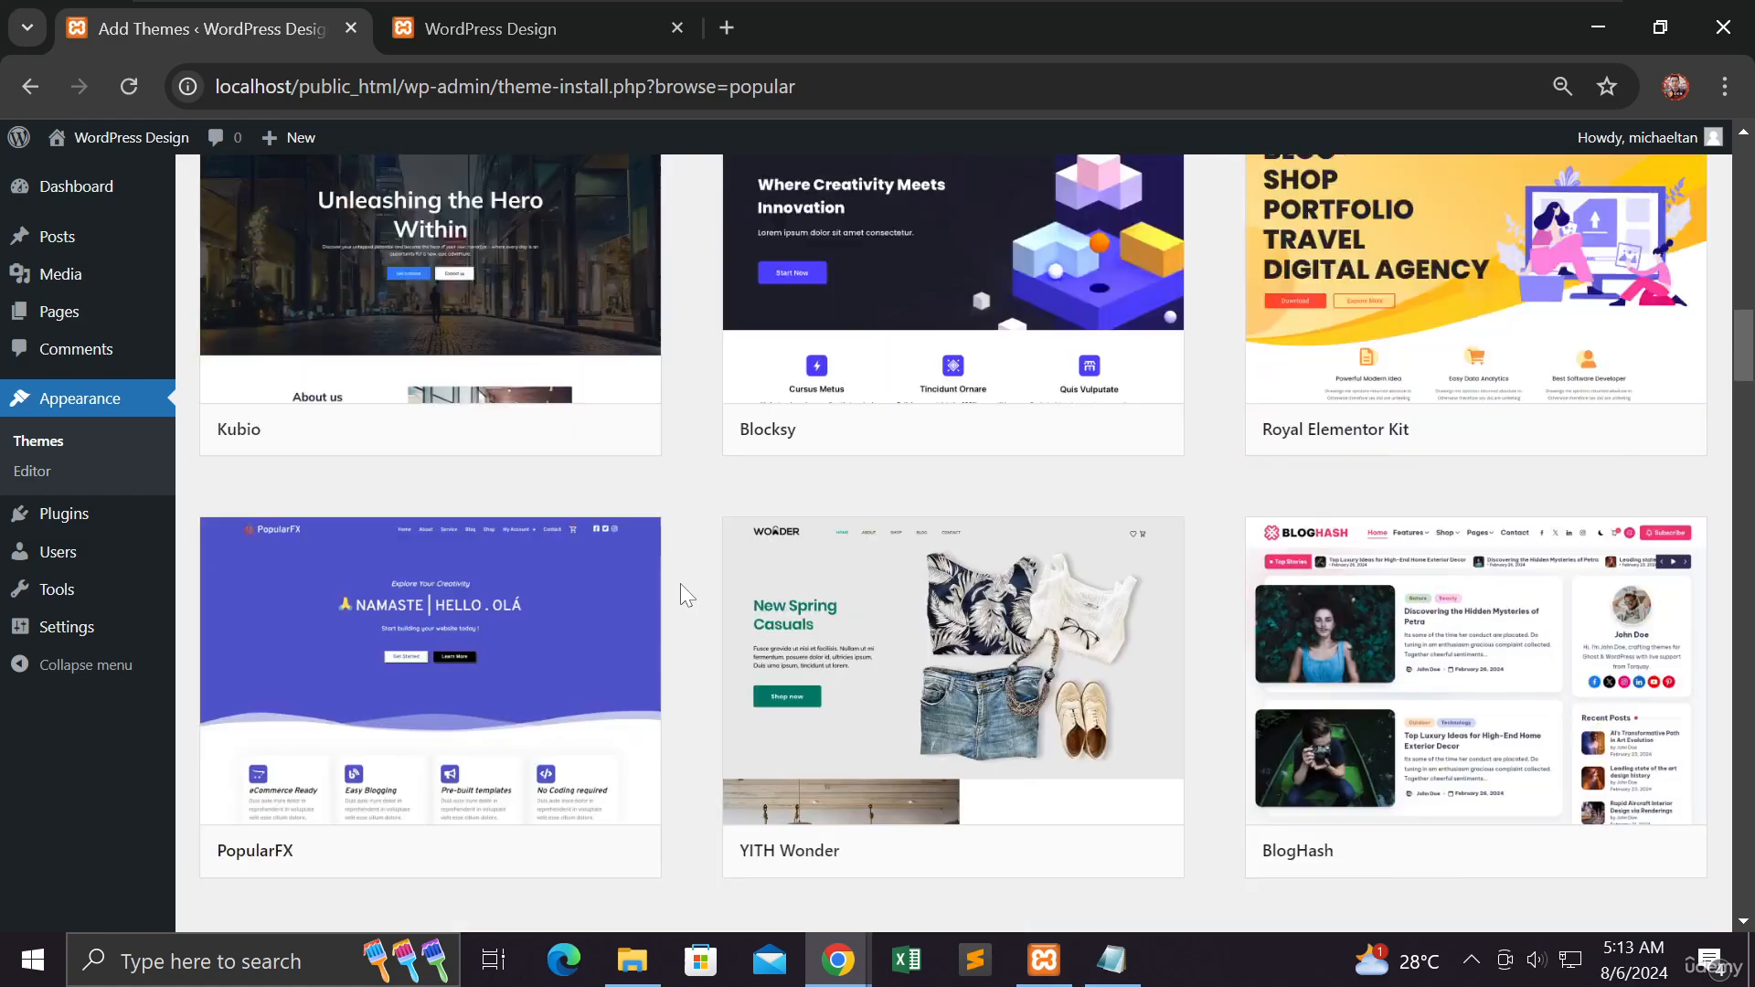
{"action": "scroll", "coordinate": [680, 583], "scroll_direction": "up", "scroll_amount": 15}
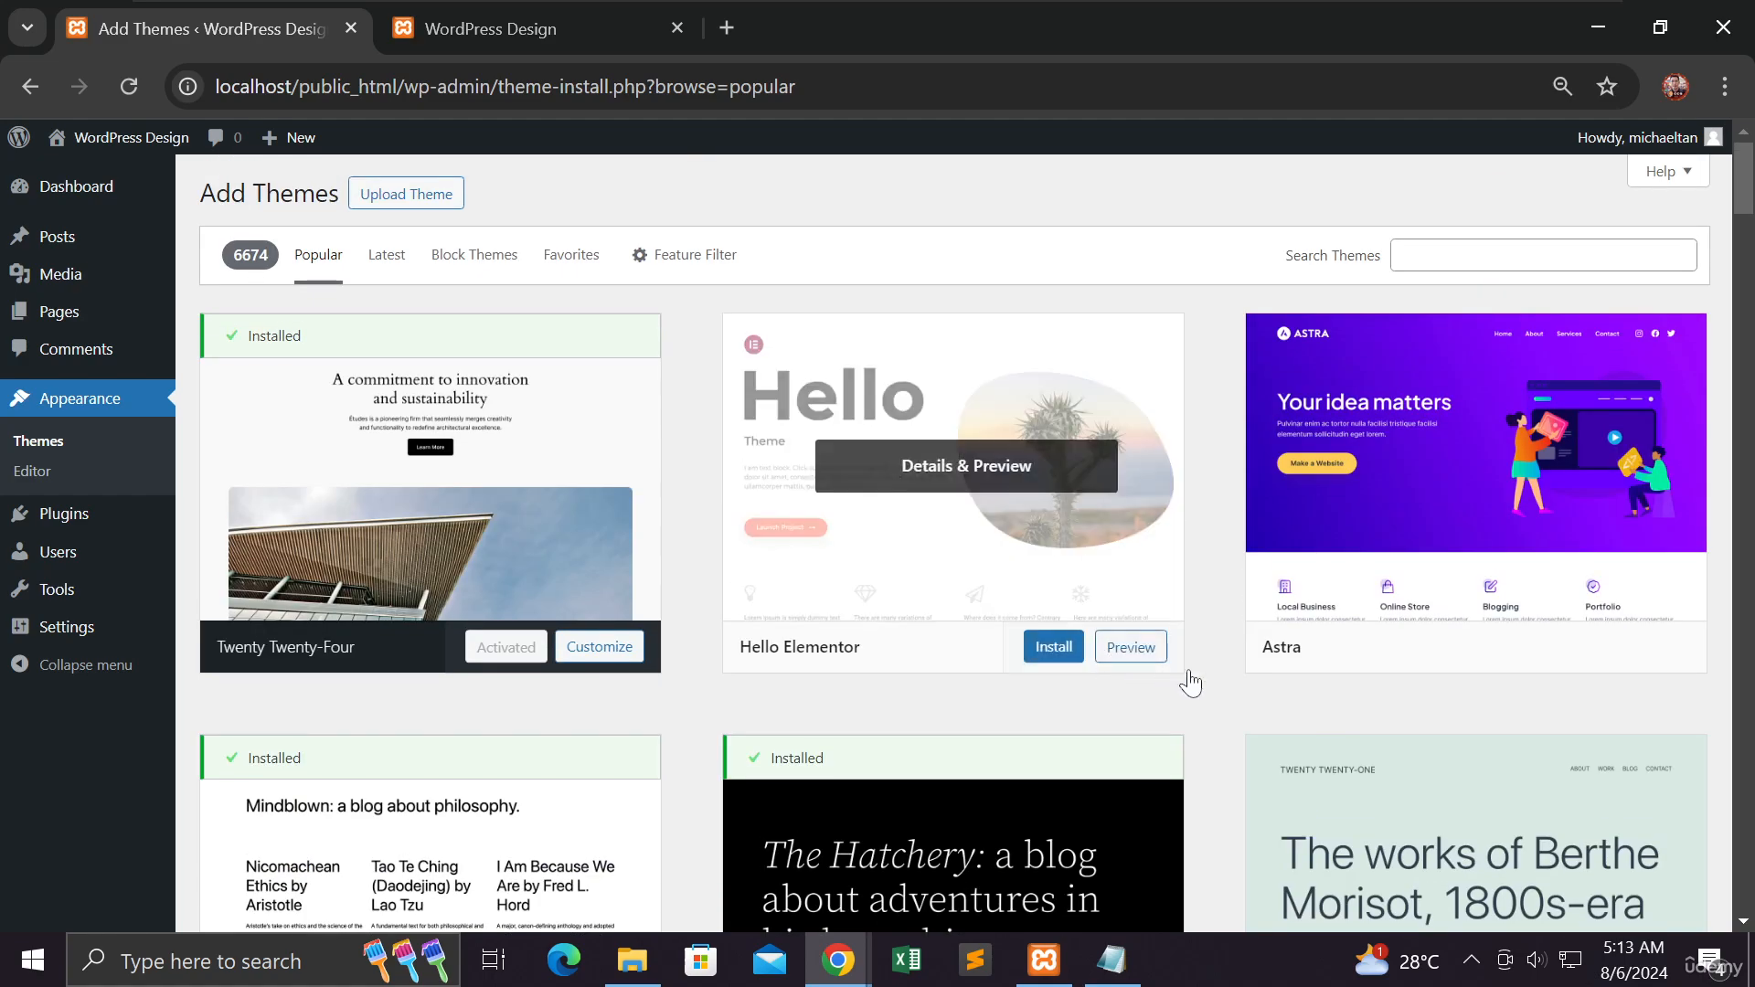
- Open the Astra theme's preview and read its description and details
{"action": "mouse_move", "coordinate": [1341, 491]}
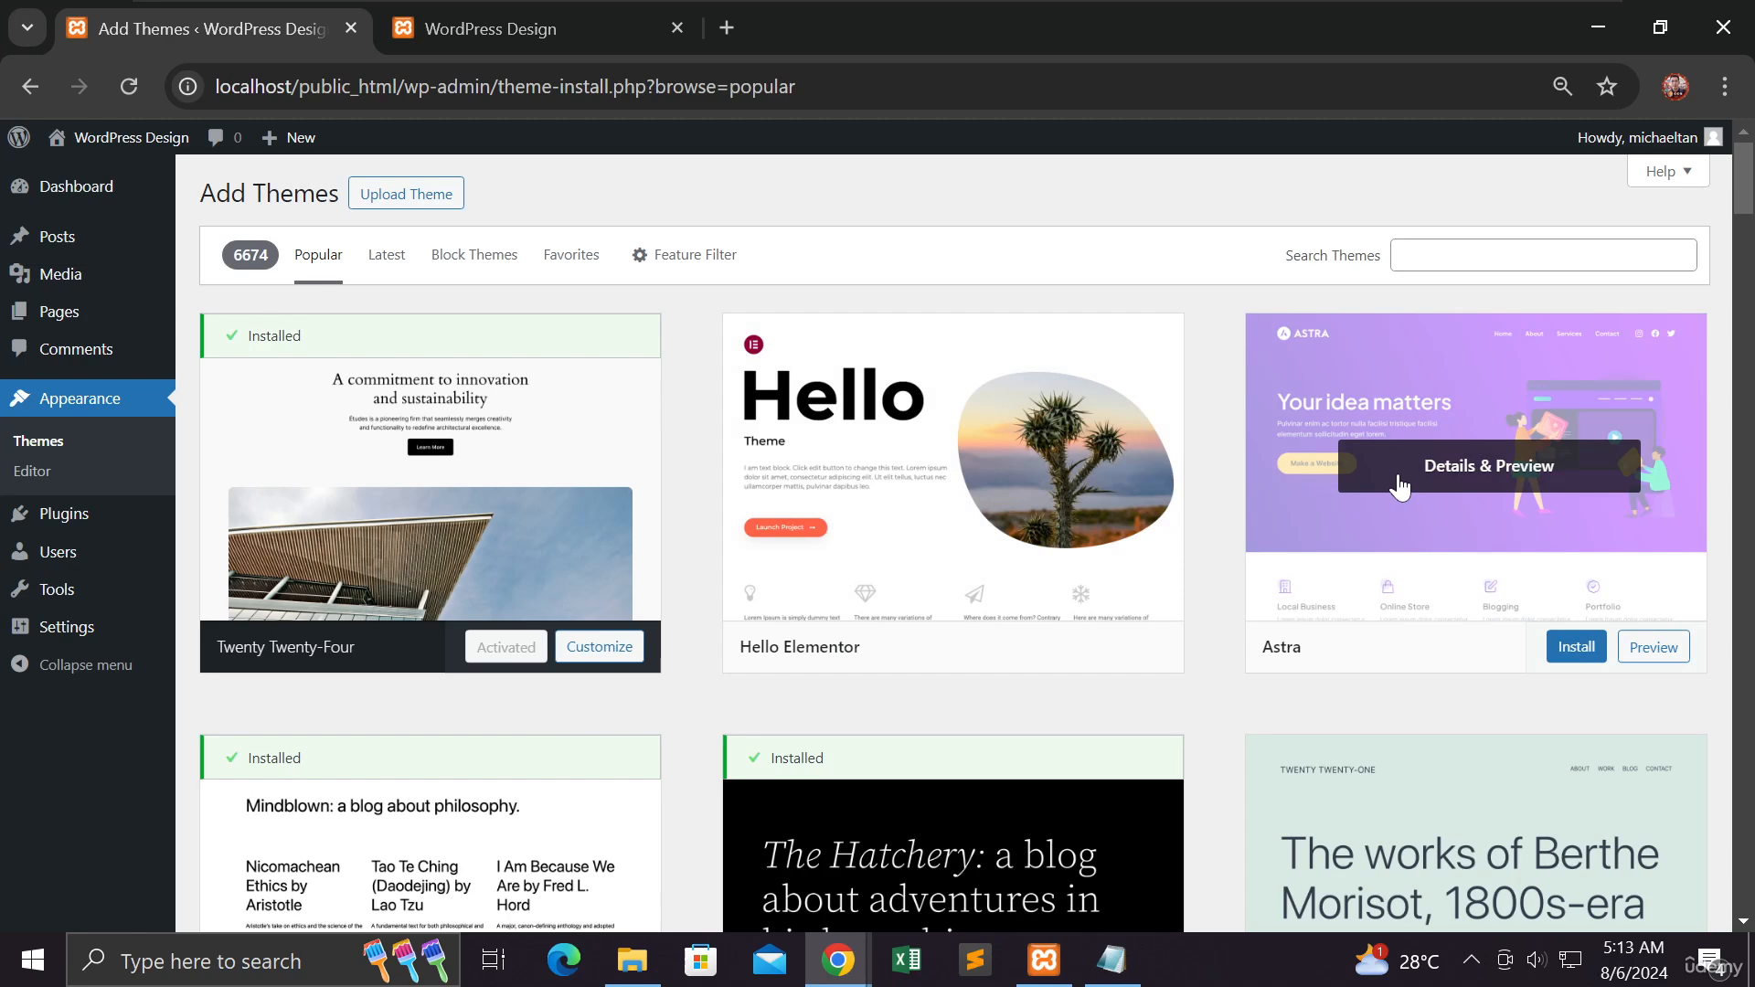
{"action": "left_click", "coordinate": [1670, 651]}
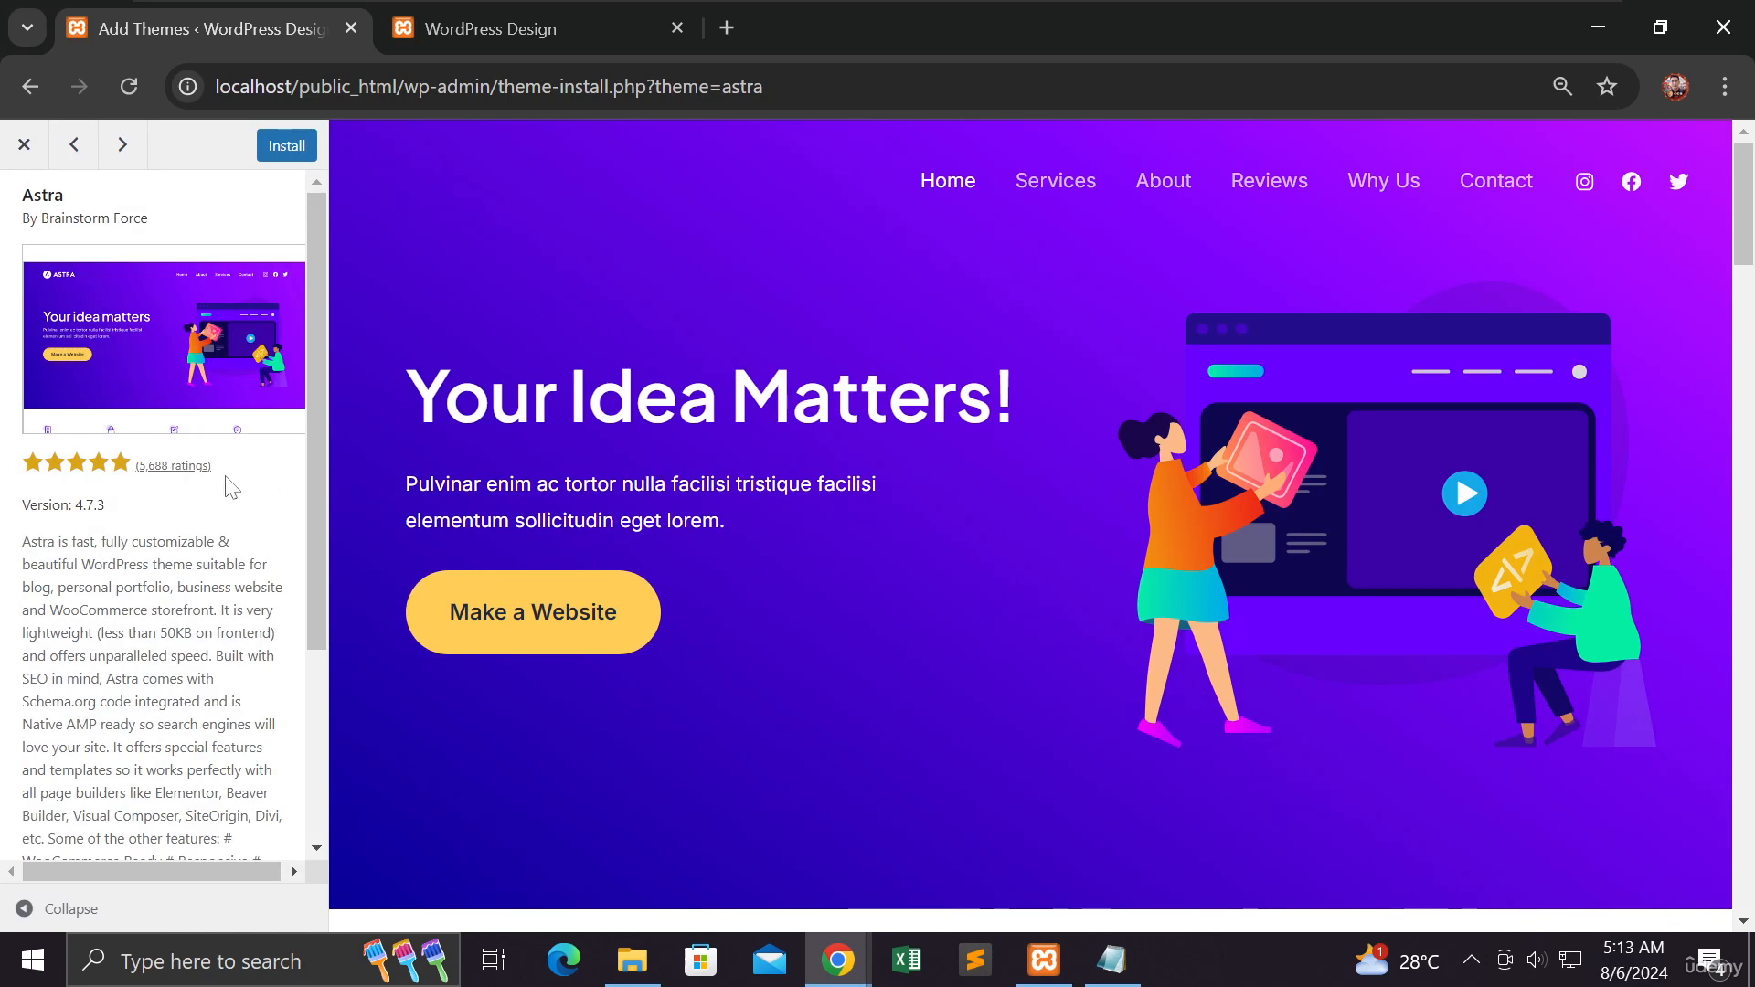
{"action": "scroll", "coordinate": [232, 484], "scroll_direction": "down", "scroll_amount": 3}
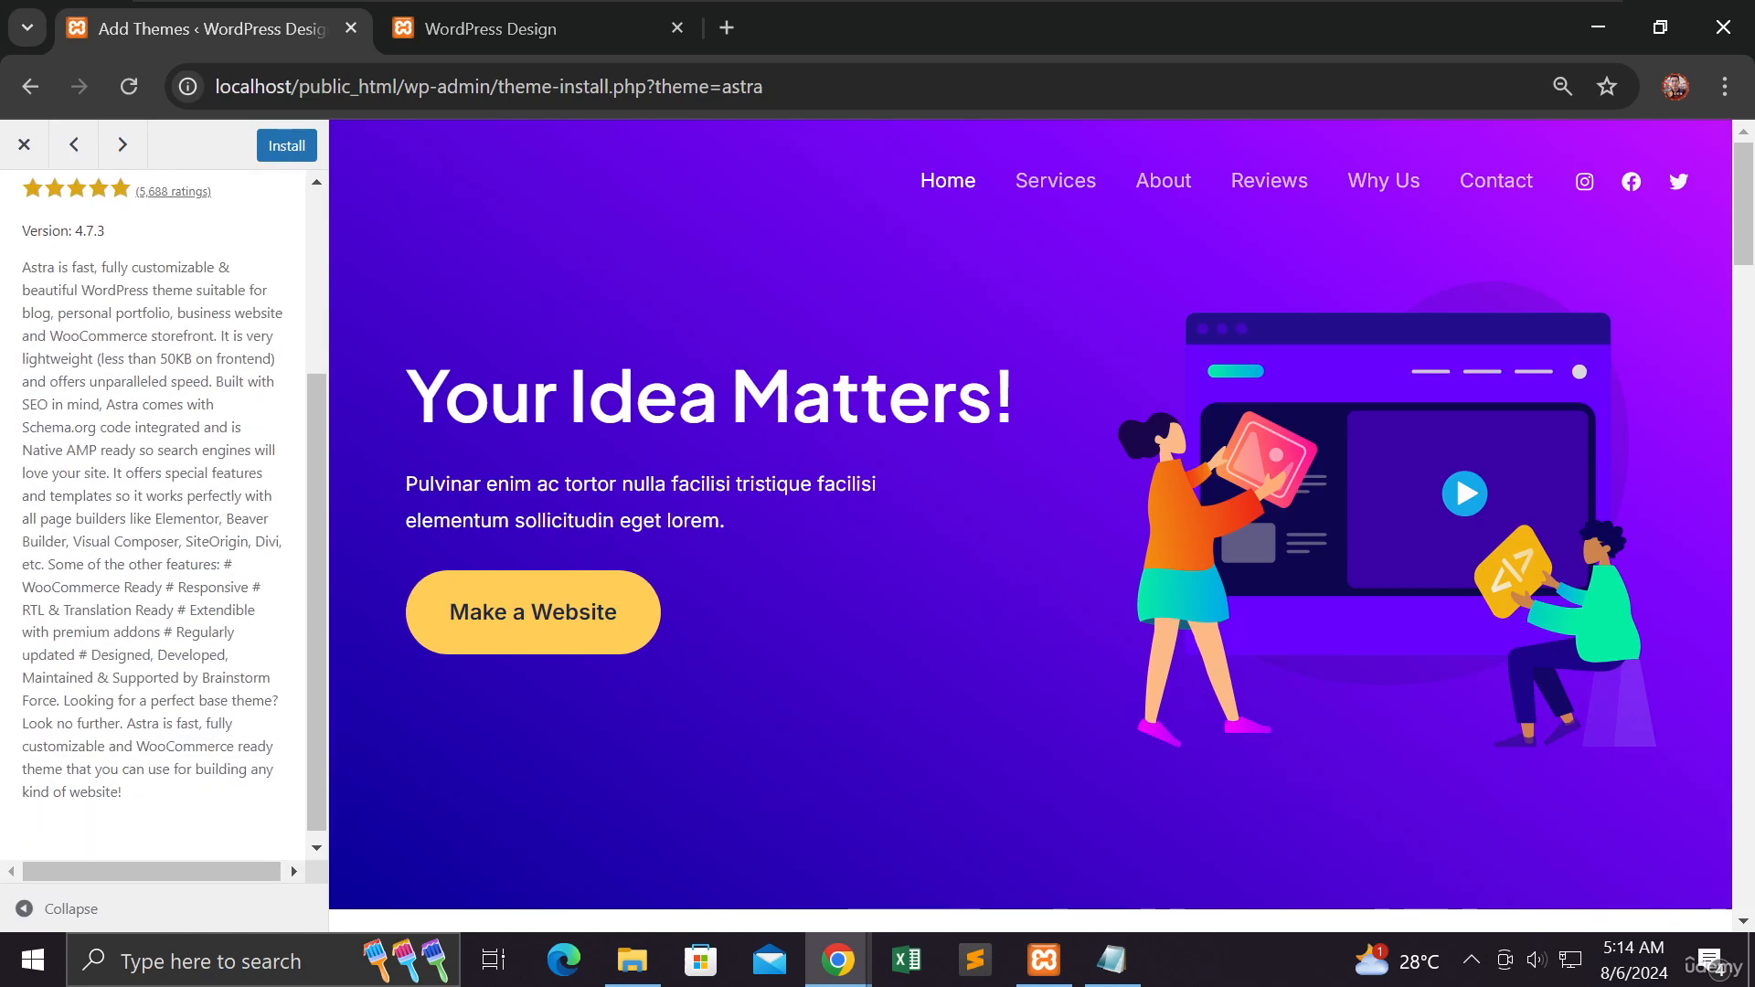
{"action": "scroll", "coordinate": [156, 511], "scroll_direction": "up", "scroll_amount": 2}
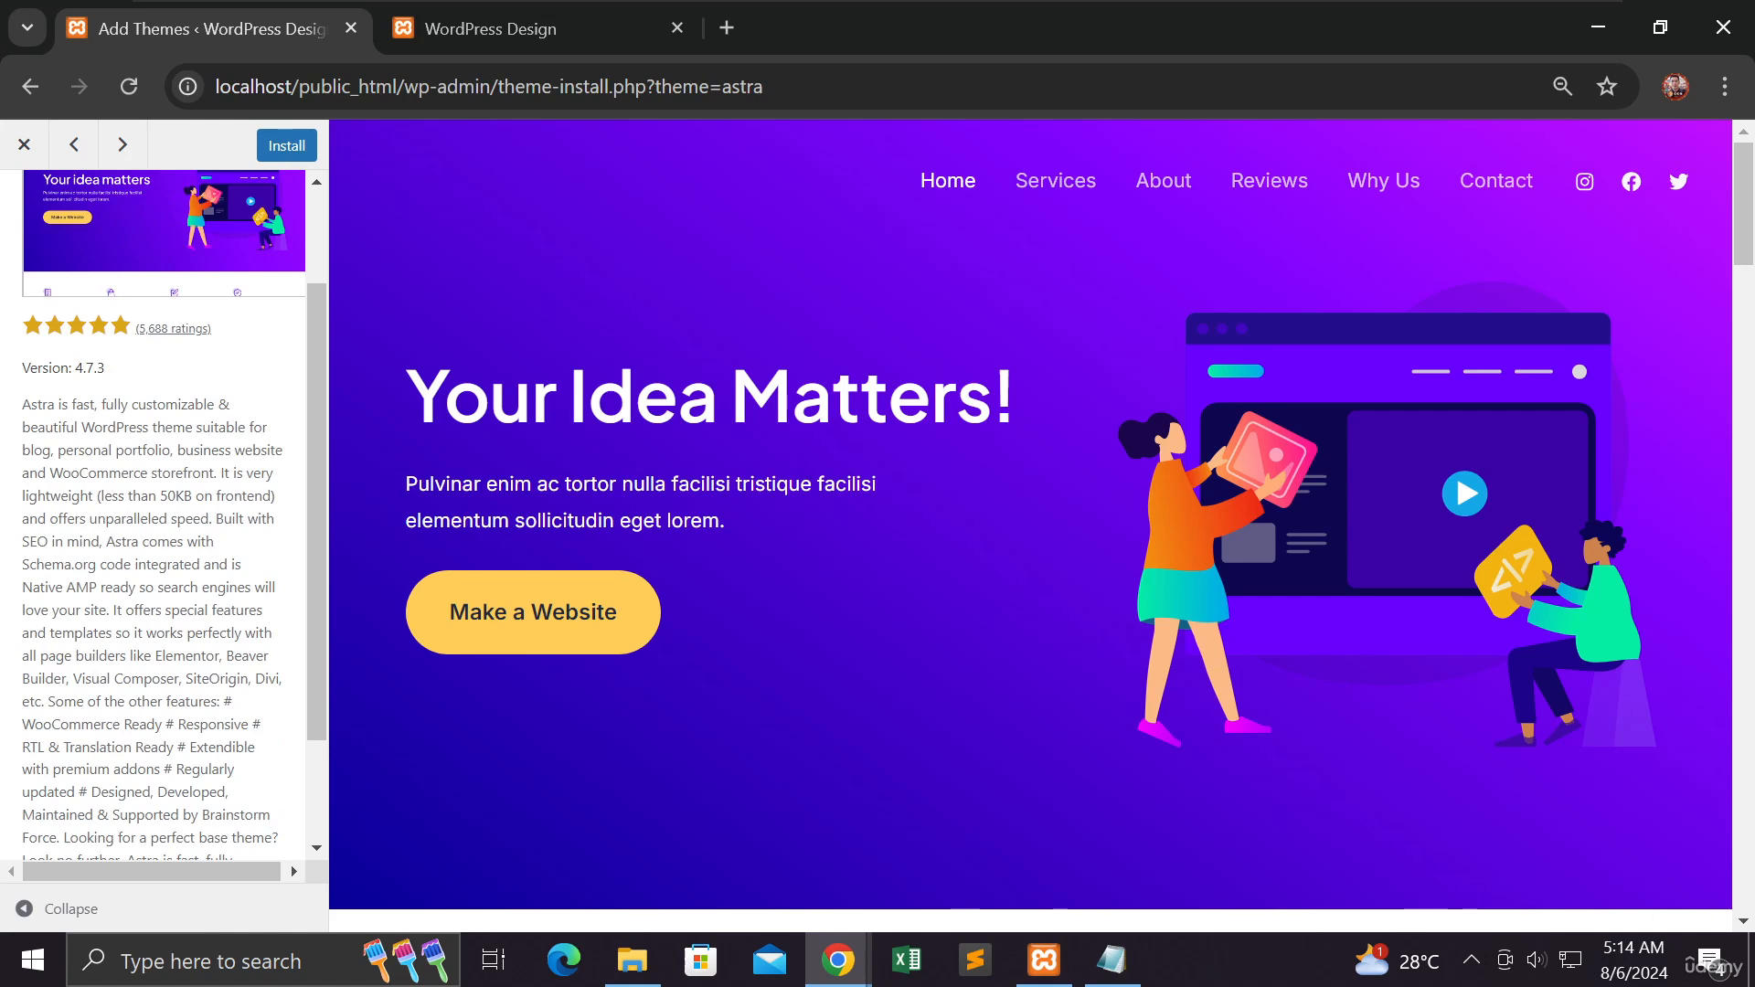
{"action": "scroll", "coordinate": [224, 475], "scroll_direction": "up", "scroll_amount": 2}
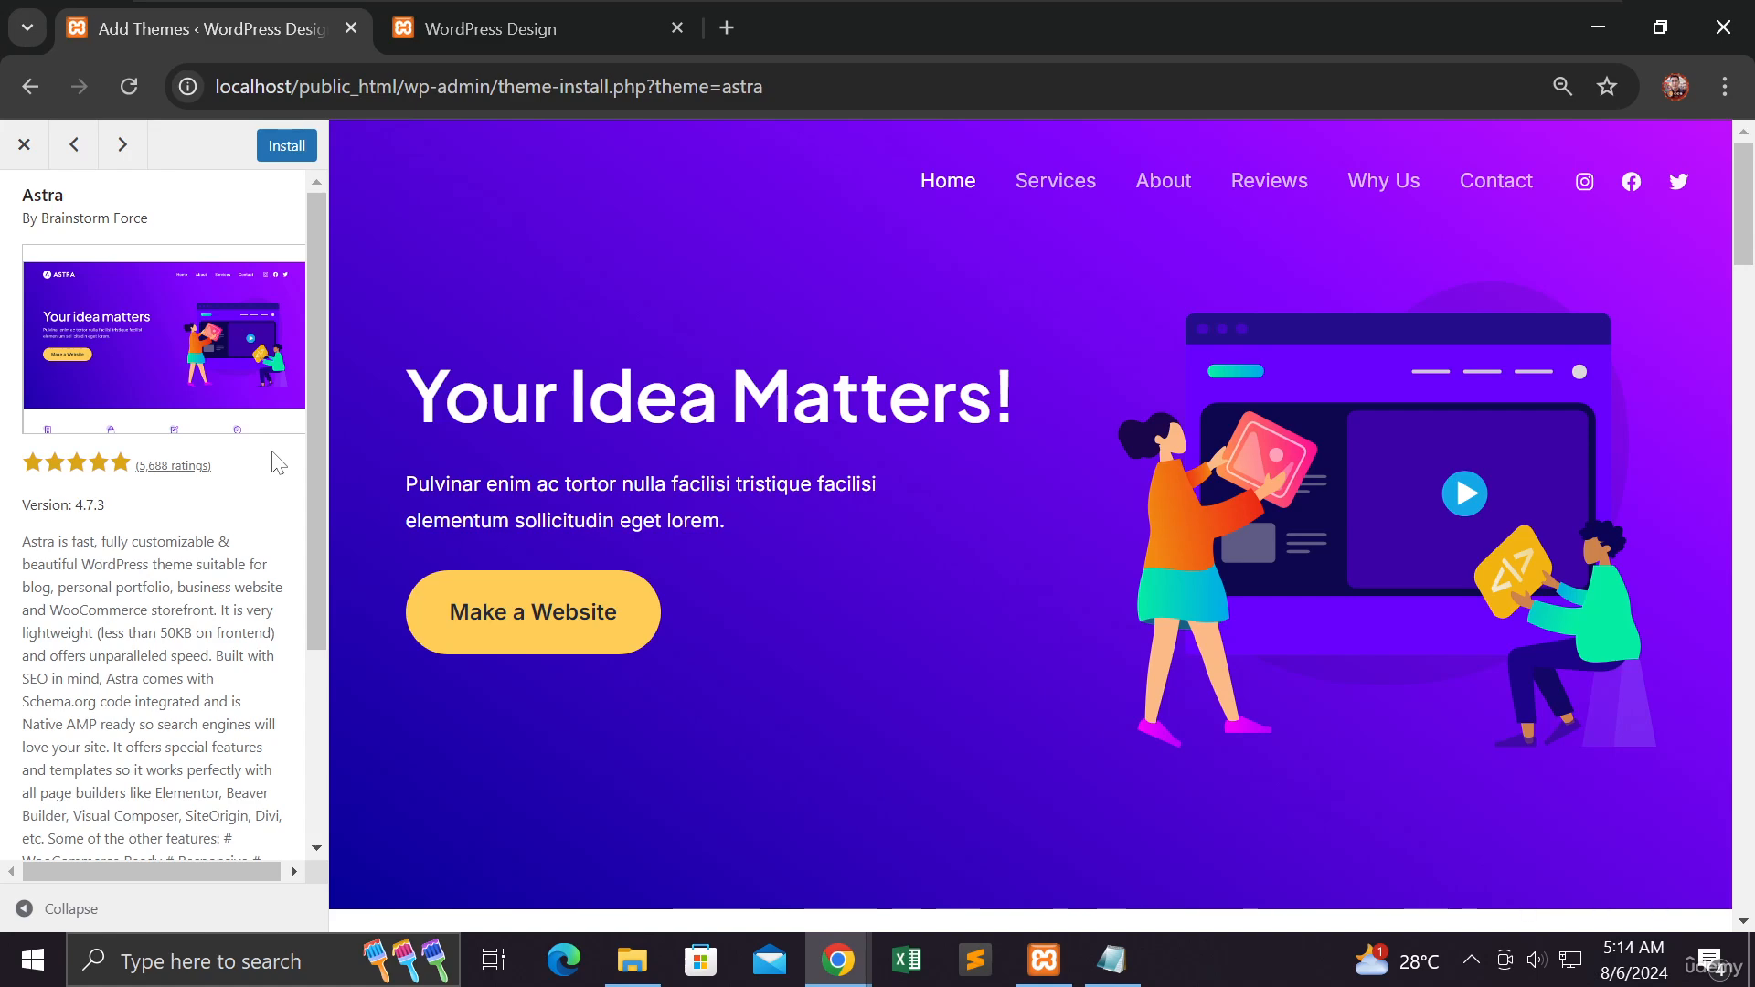
{"action": "scroll", "coordinate": [278, 464], "scroll_direction": "down", "scroll_amount": 3}
{"action": "scroll", "coordinate": [277, 464], "scroll_direction": "down", "scroll_amount": 3}
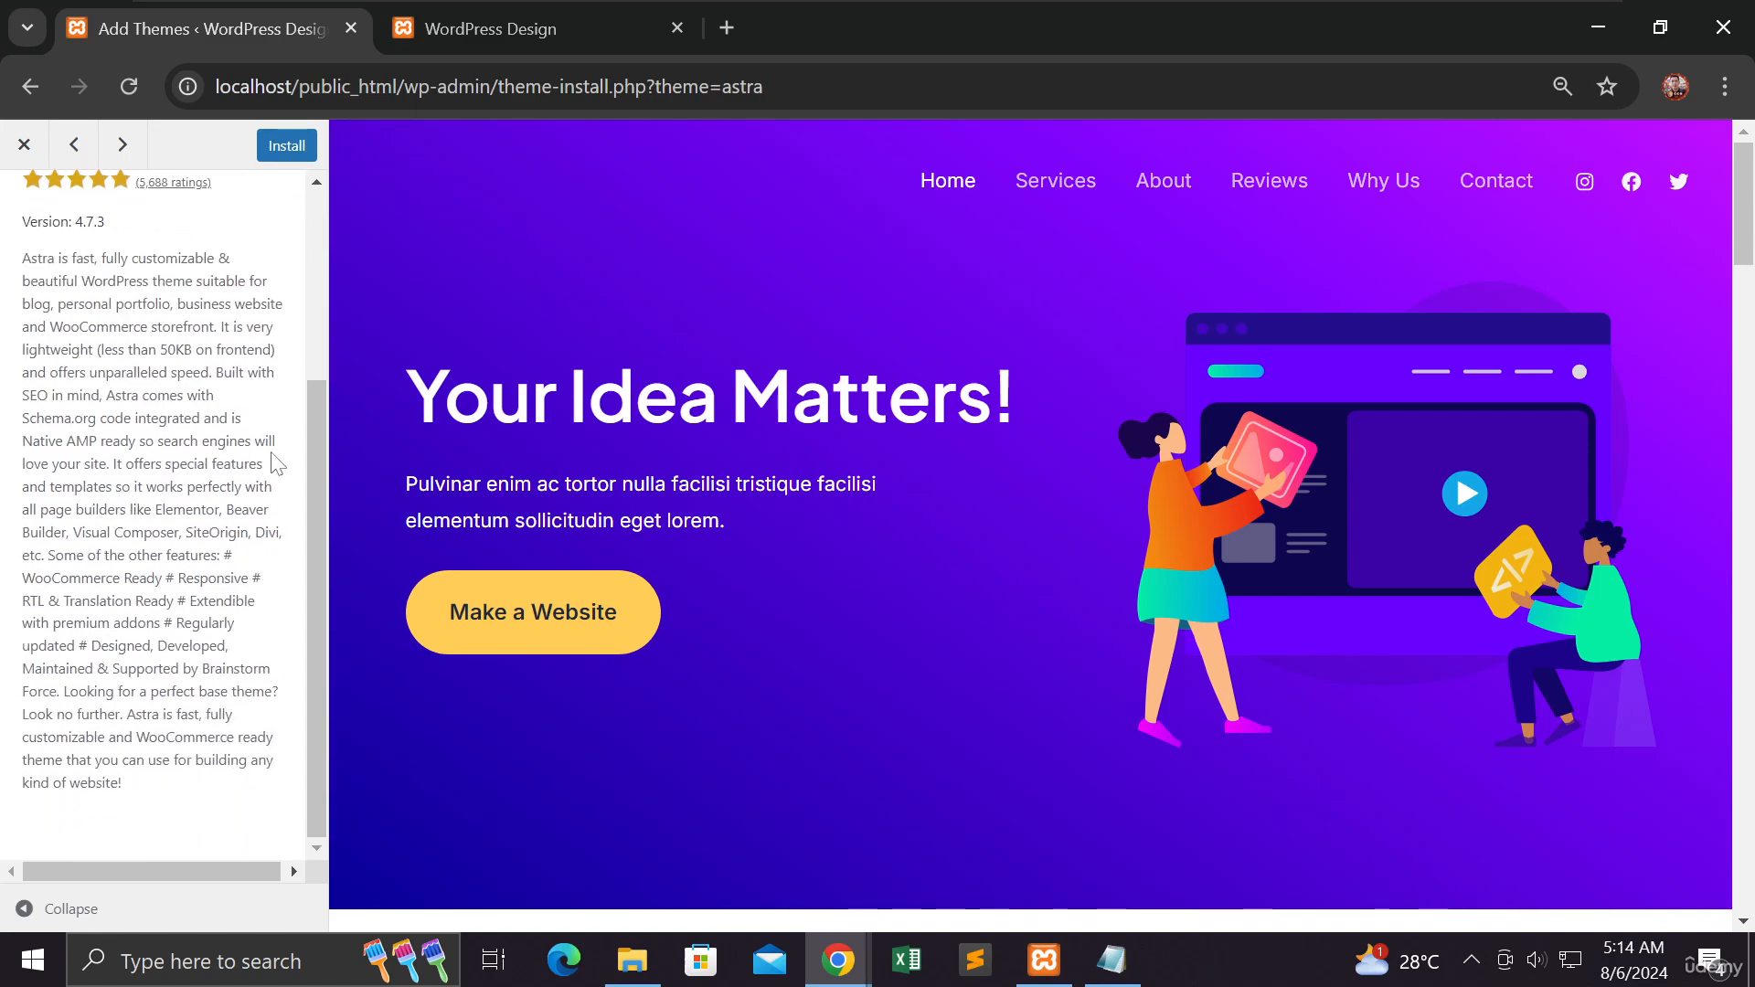
{"action": "scroll", "coordinate": [277, 464], "scroll_direction": "up", "scroll_amount": 6}
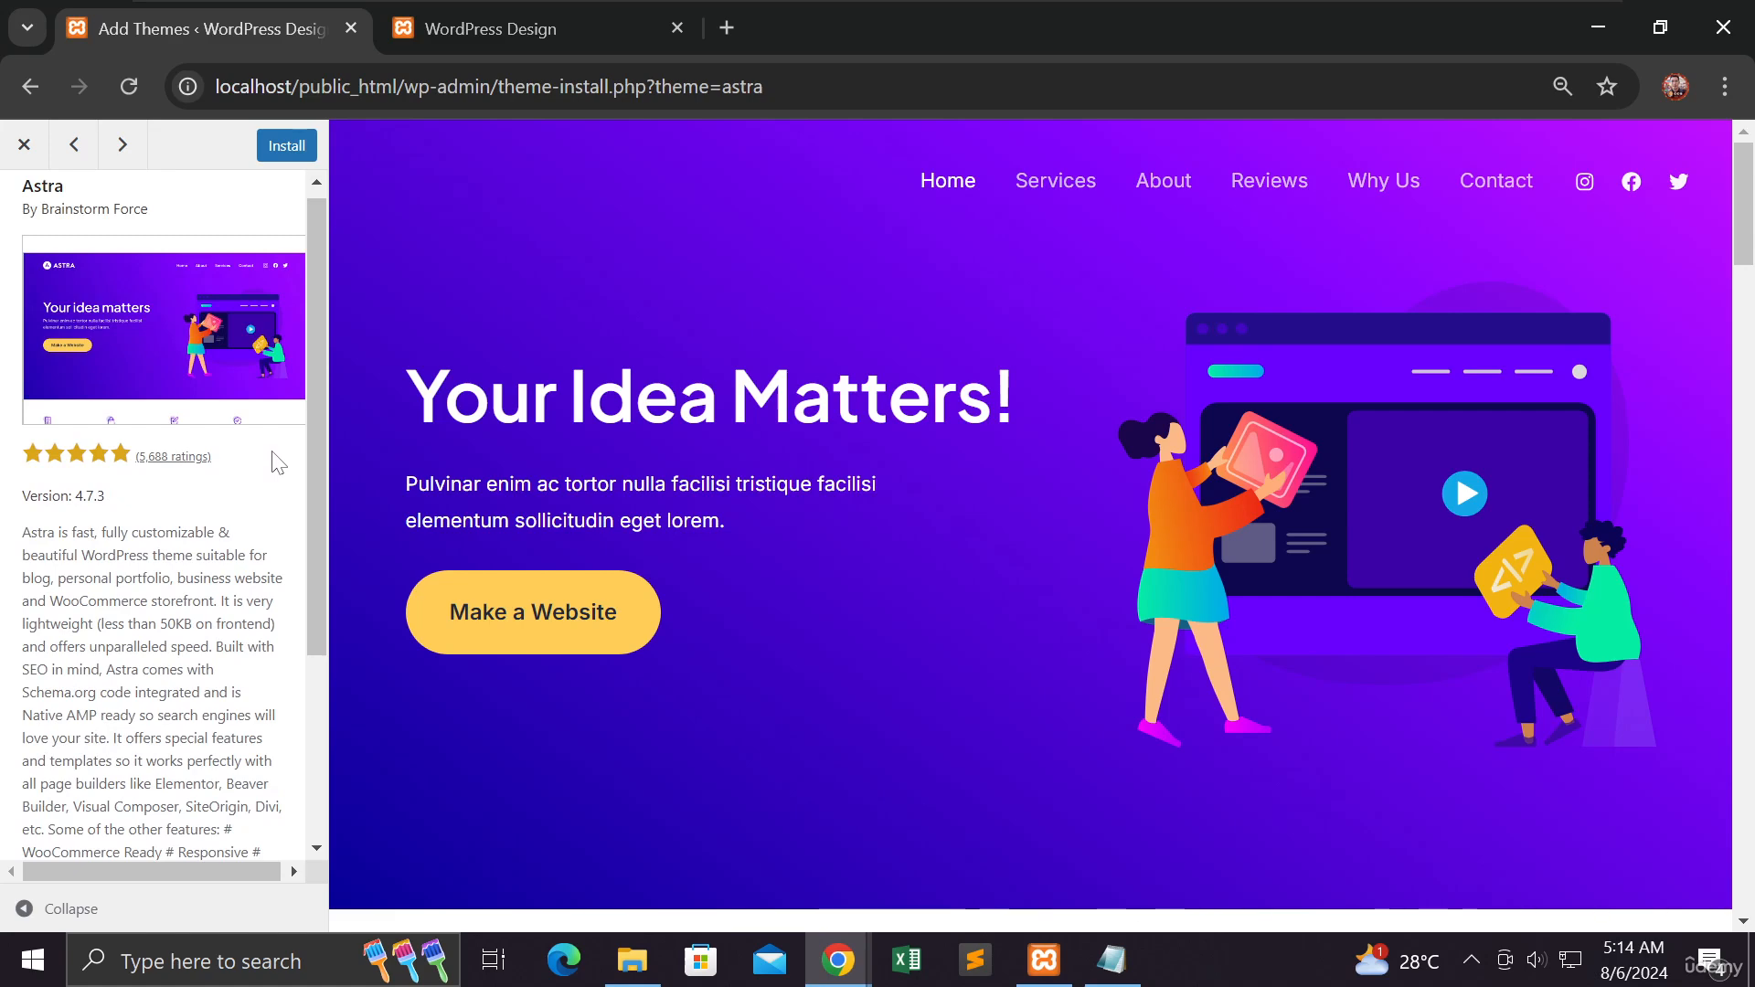
- Scroll through the Astra demo site in the preview, then close the preview
{"action": "scroll", "coordinate": [506, 490], "scroll_direction": "down", "scroll_amount": 6}
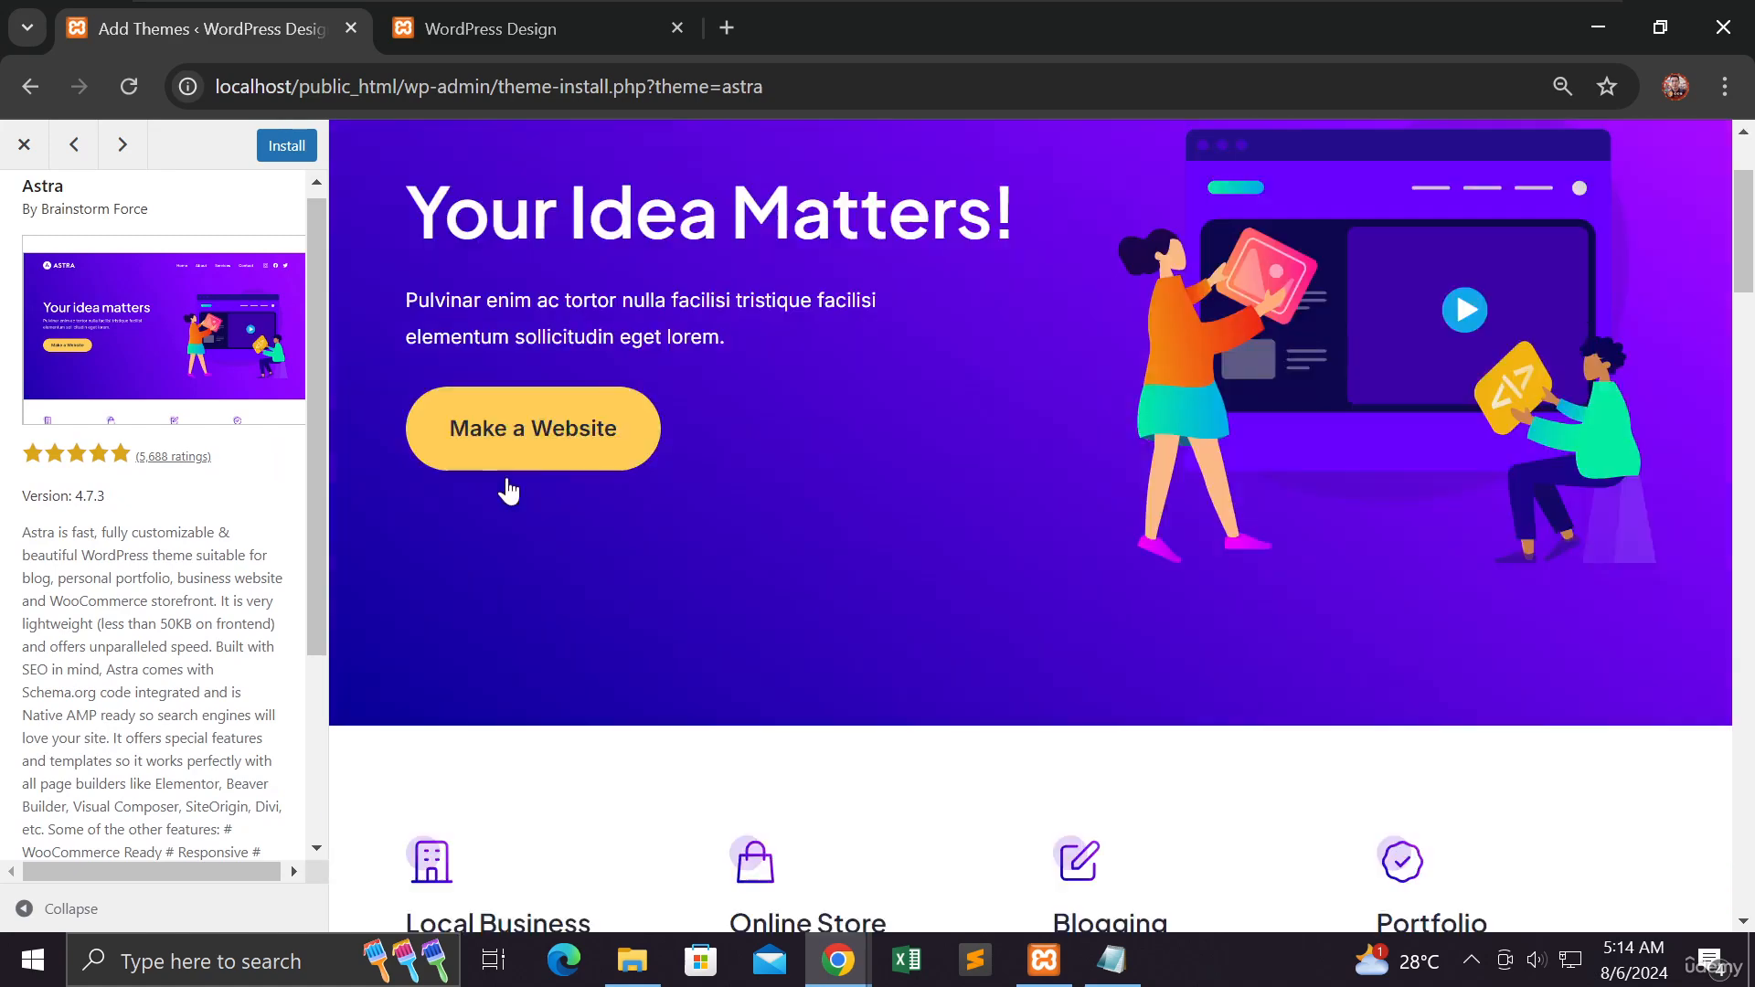
{"action": "scroll", "coordinate": [508, 491], "scroll_direction": "down", "scroll_amount": 12}
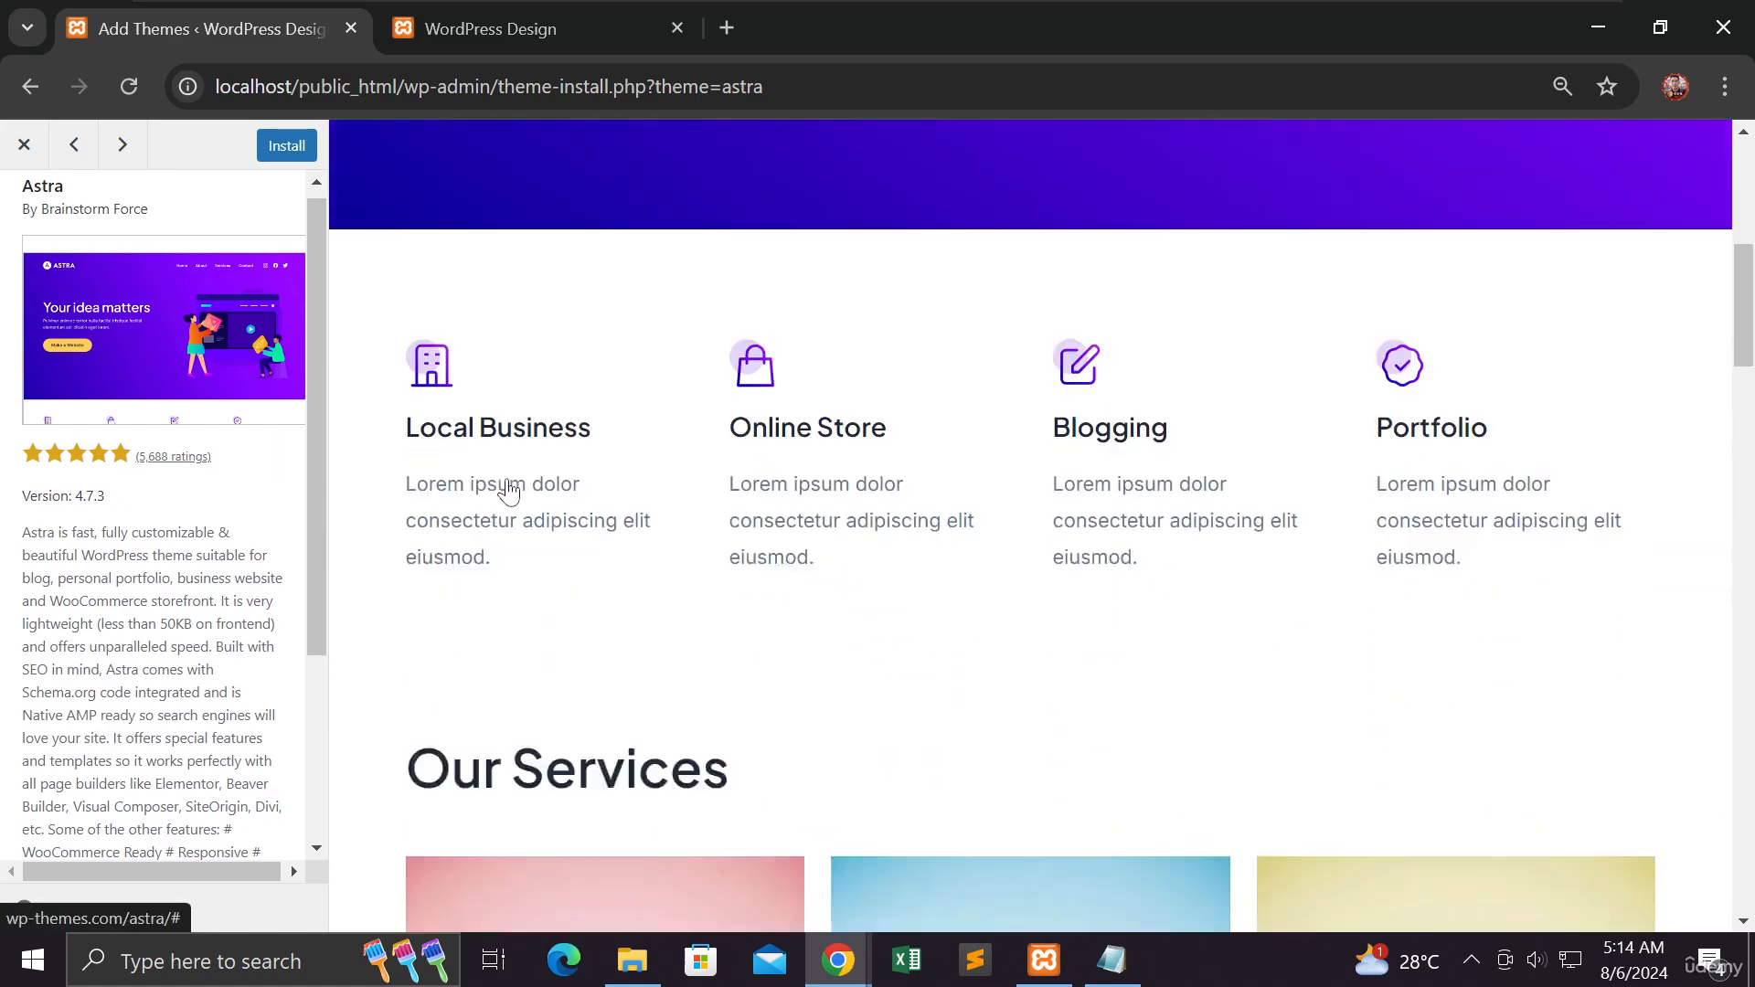
{"action": "scroll", "coordinate": [1030, 526], "scroll_direction": "down", "scroll_amount": 3}
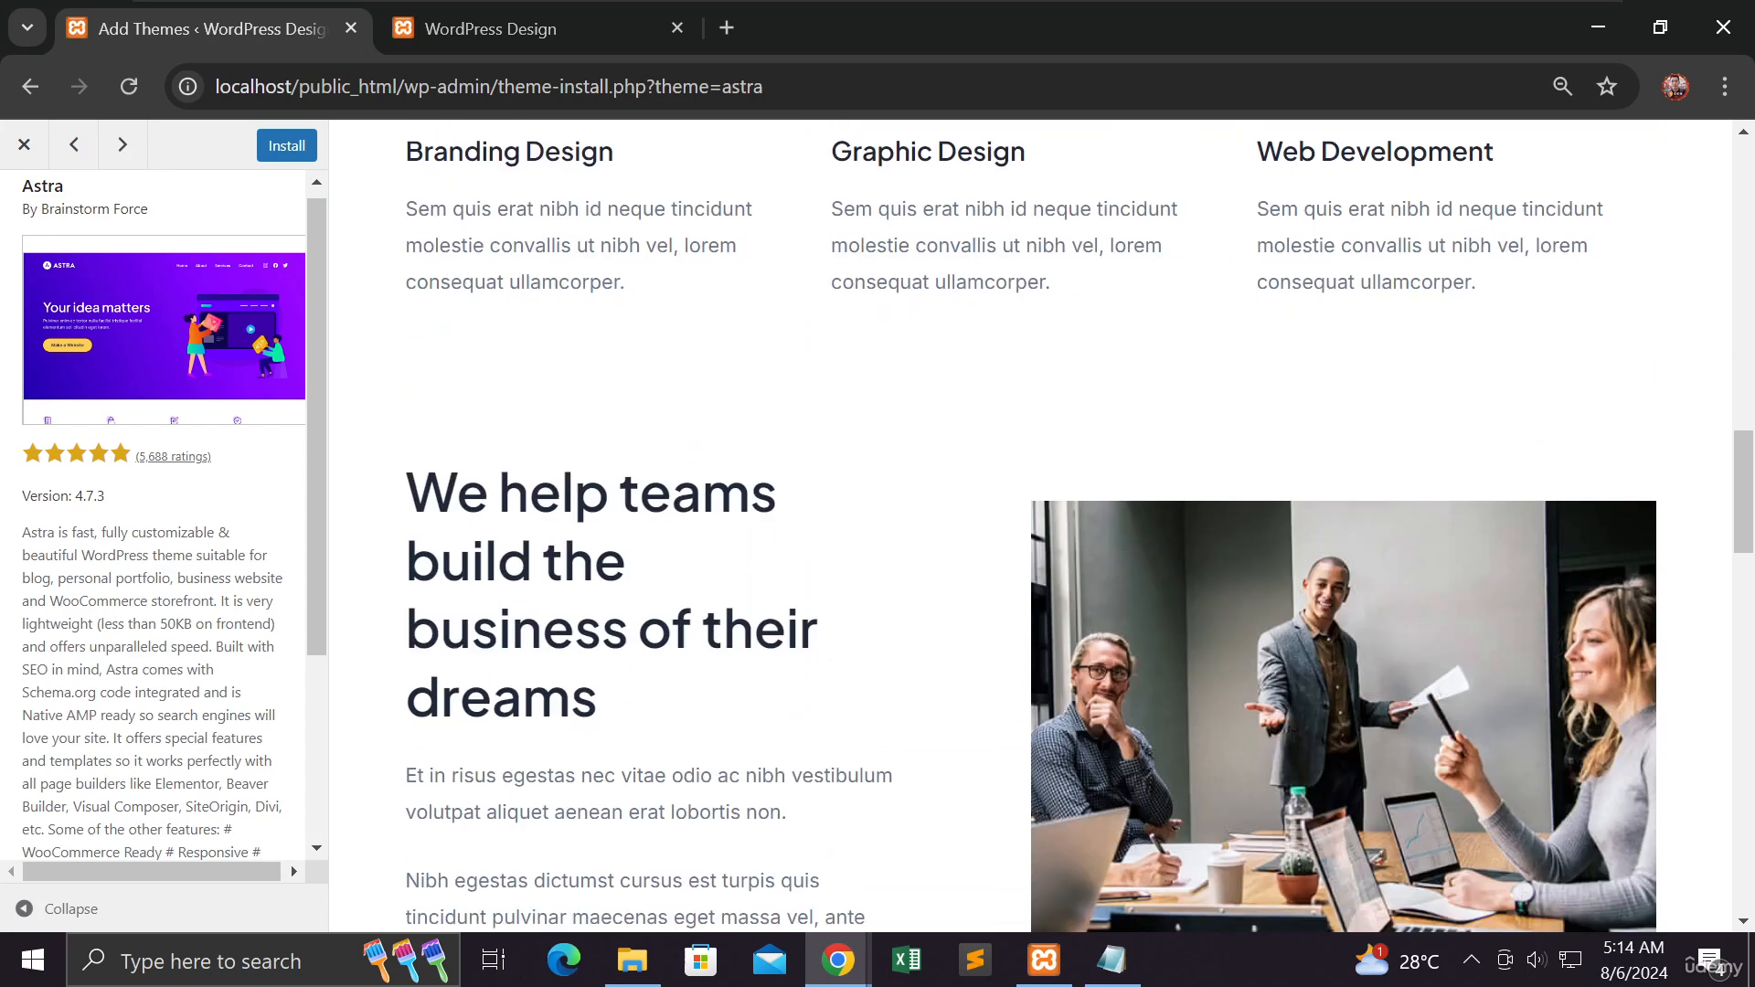
{"action": "scroll", "coordinate": [1030, 525], "scroll_direction": "down", "scroll_amount": 3}
{"action": "scroll", "coordinate": [511, 473], "scroll_direction": "down", "scroll_amount": 4}
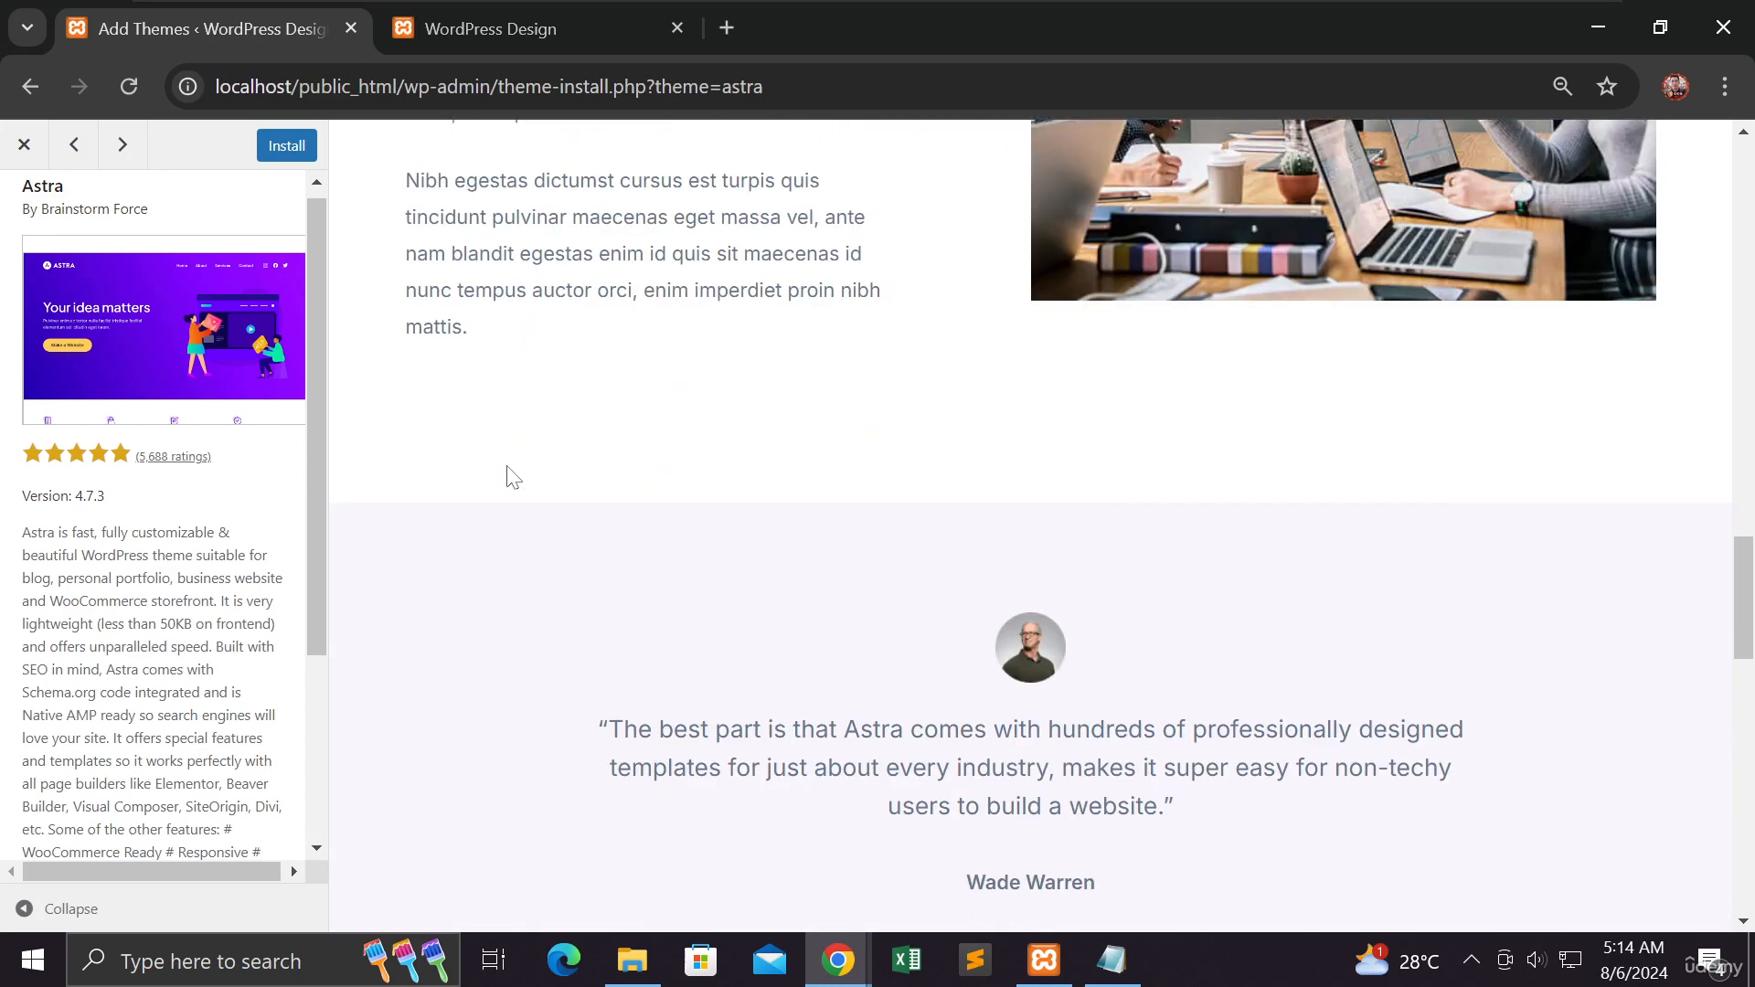
{"action": "scroll", "coordinate": [512, 474], "scroll_direction": "down", "scroll_amount": 8}
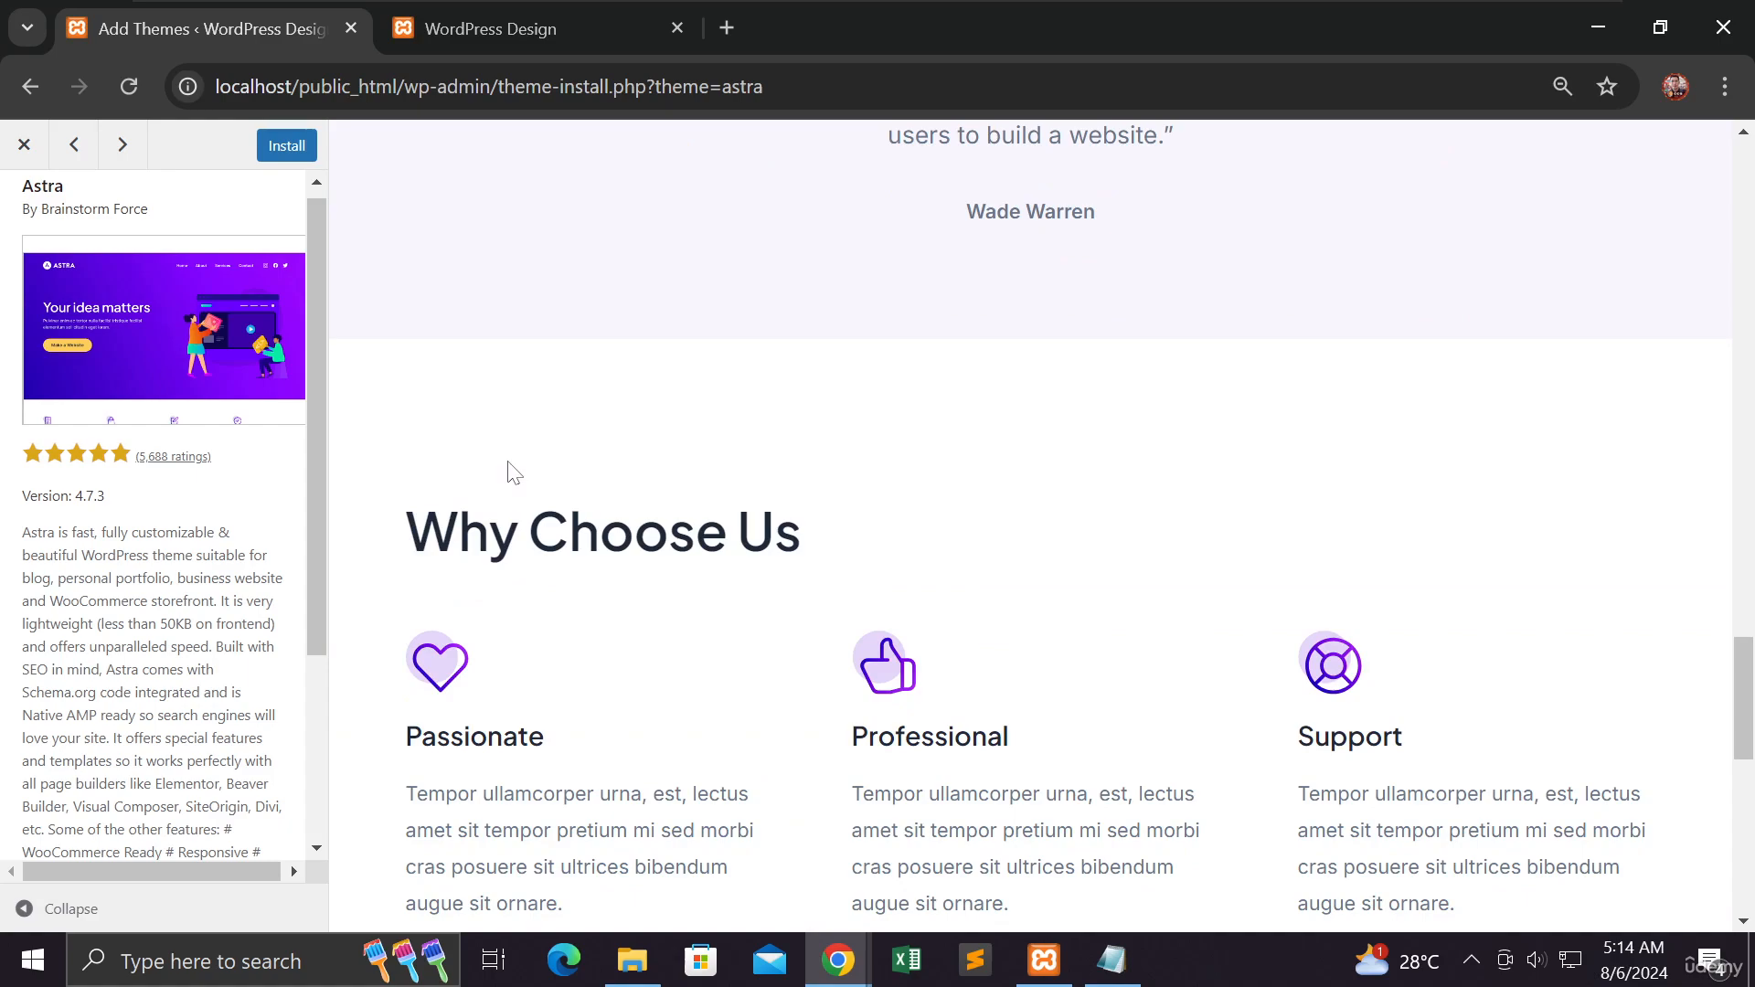
{"action": "scroll", "coordinate": [512, 473], "scroll_direction": "up", "scroll_amount": 10}
{"action": "scroll", "coordinate": [509, 464], "scroll_direction": "up", "scroll_amount": 10}
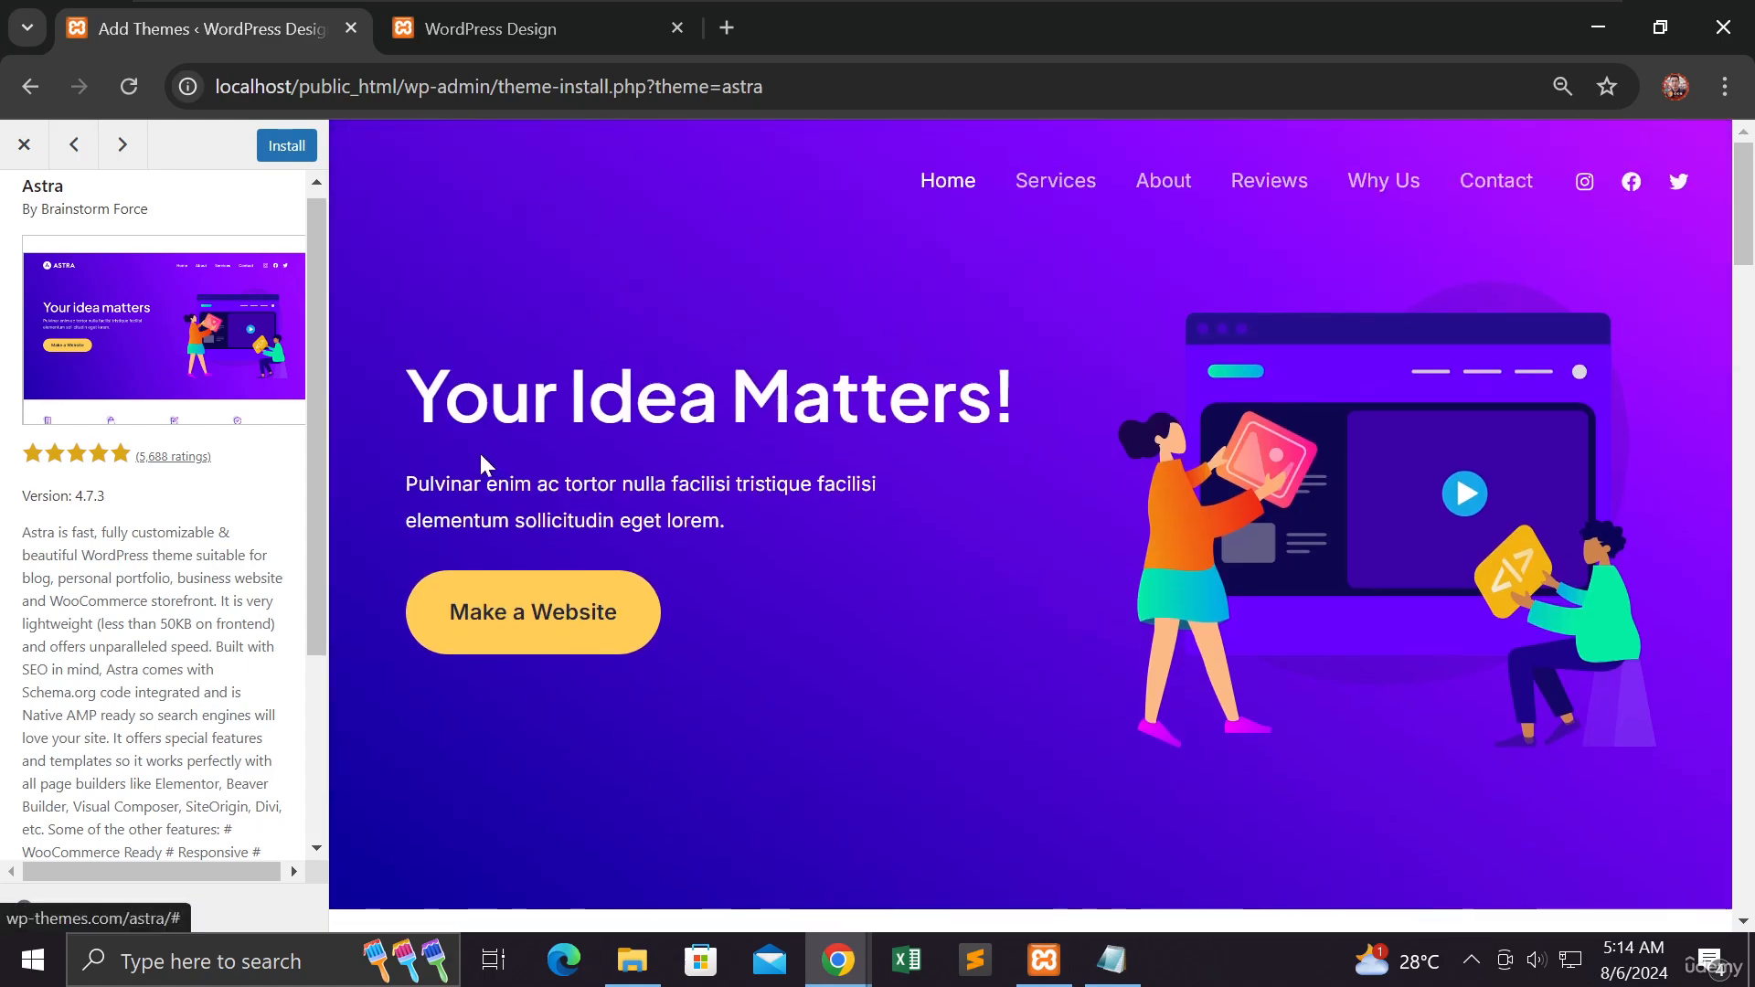
{"action": "left_click", "coordinate": [25, 145]}
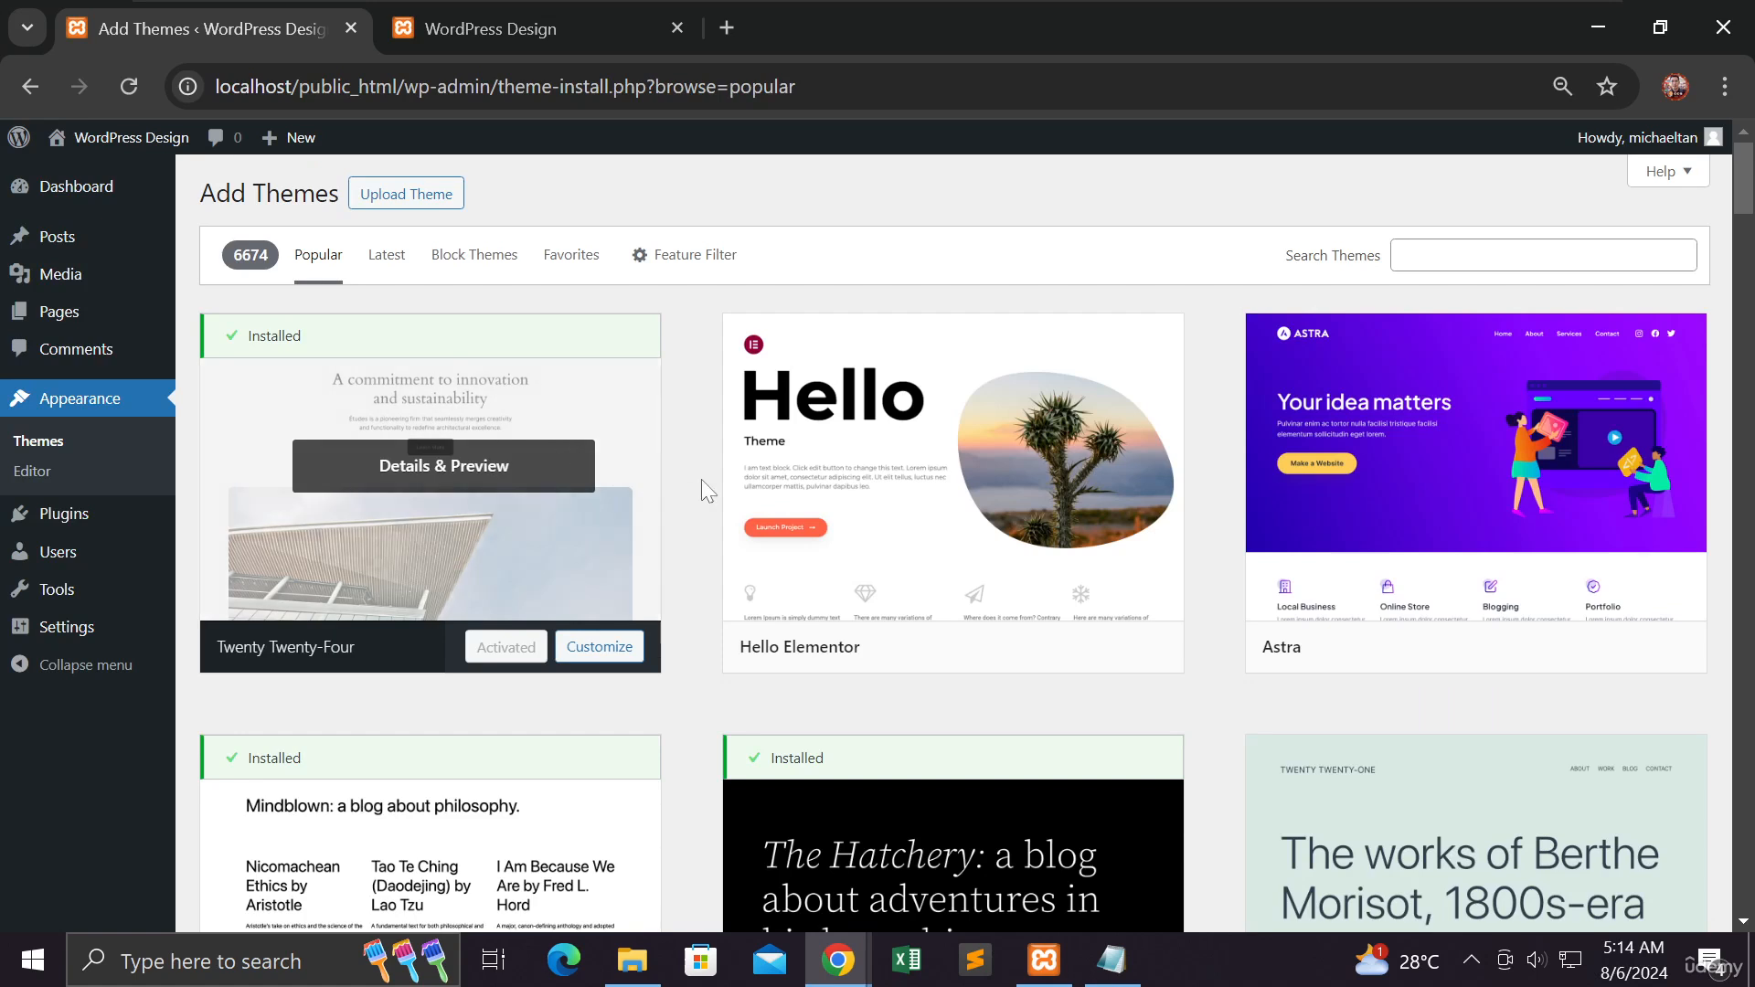
- Preview the Hello Elementor theme, scroll through its demo content, and close the preview
{"action": "mouse_move", "coordinate": [873, 468]}
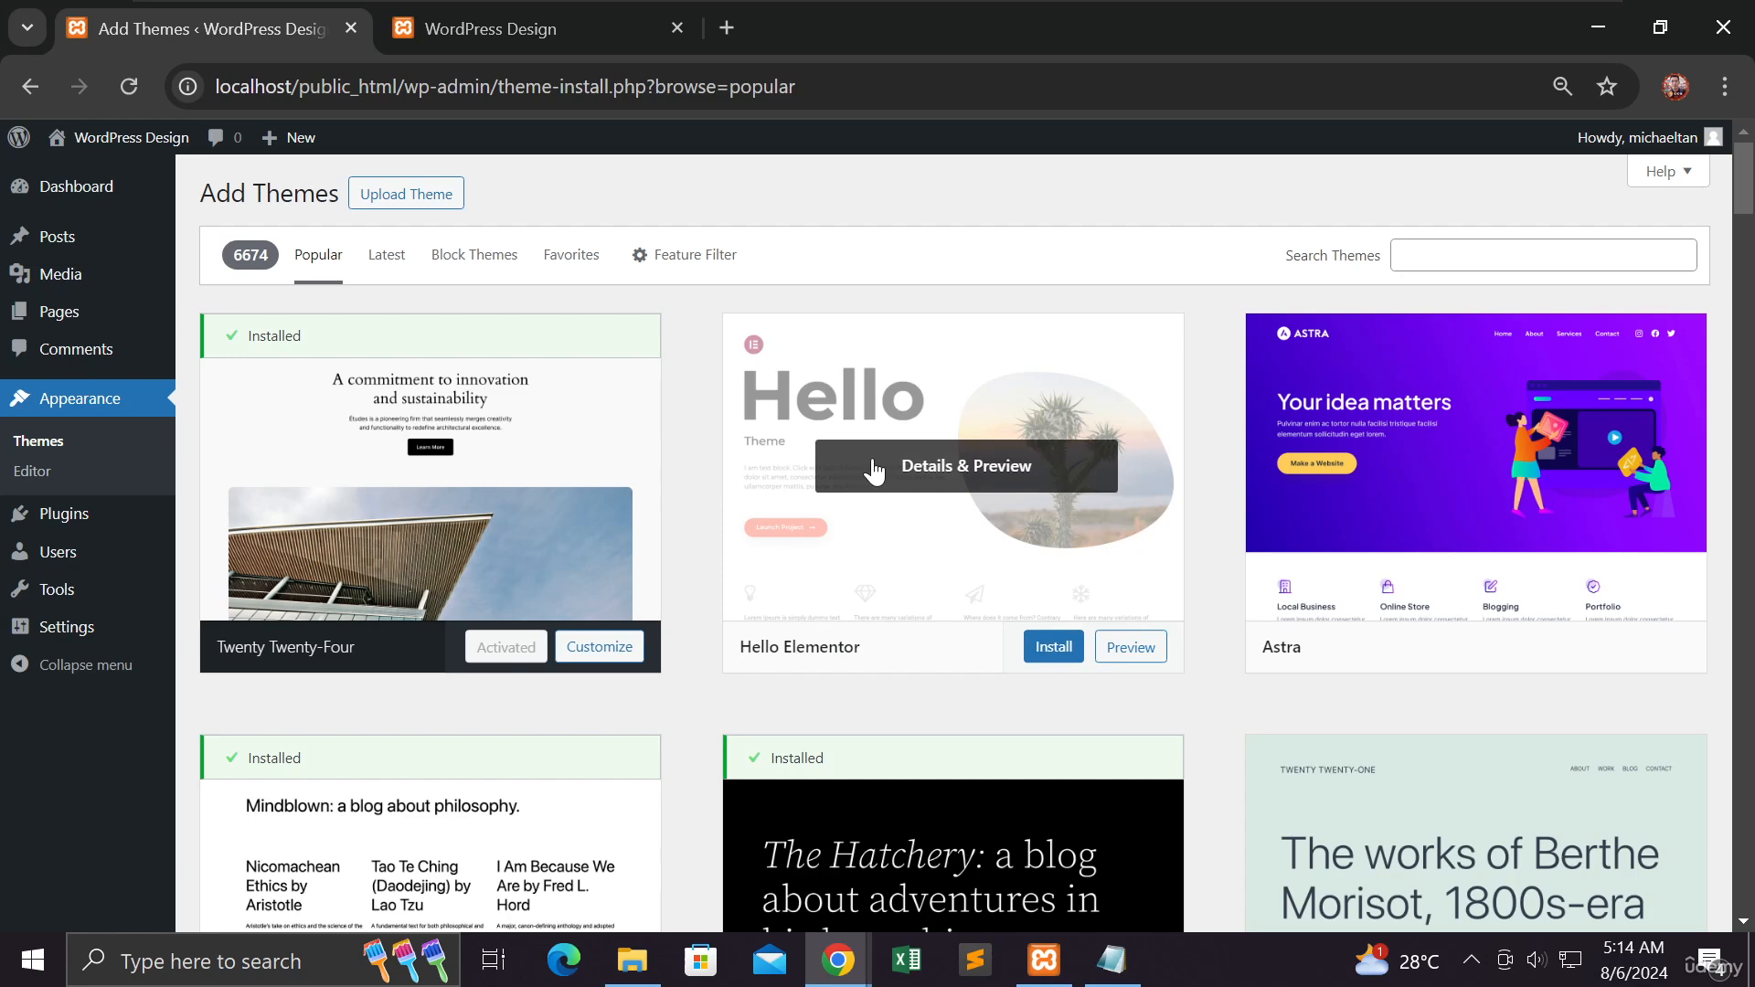
{"action": "left_click", "coordinate": [1130, 650]}
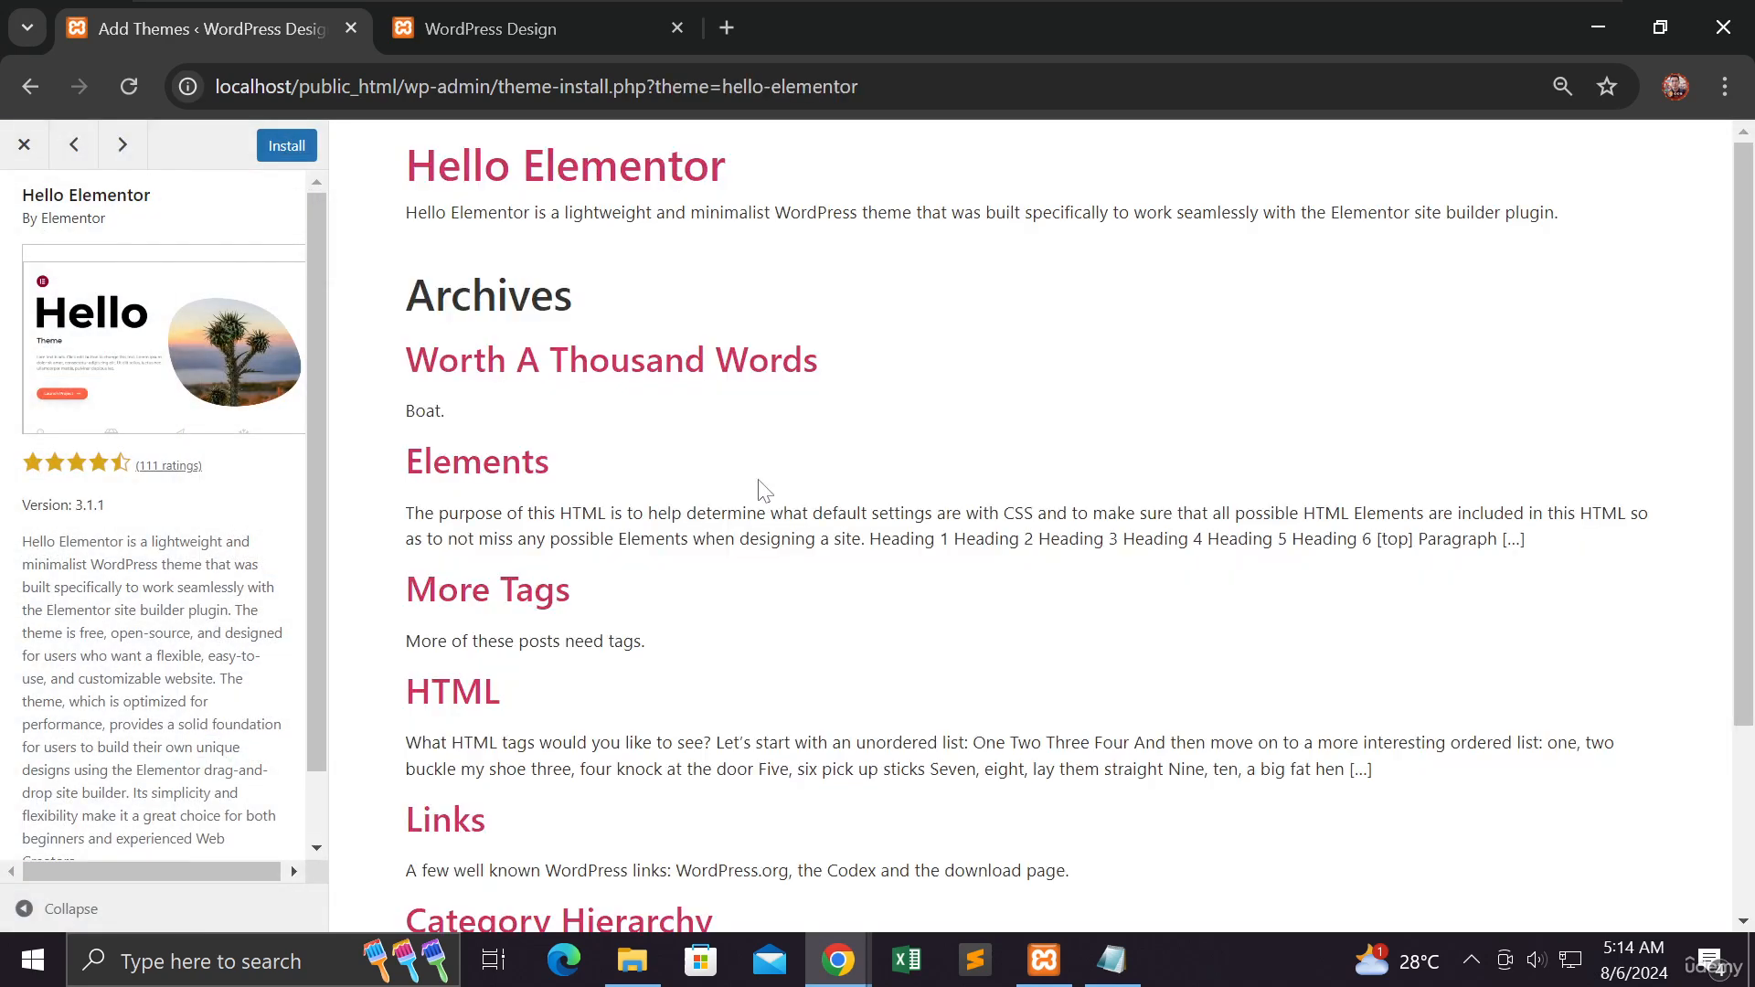
{"action": "scroll", "coordinate": [764, 480], "scroll_direction": "down", "scroll_amount": 3}
{"action": "scroll", "coordinate": [752, 480], "scroll_direction": "up", "scroll_amount": 3}
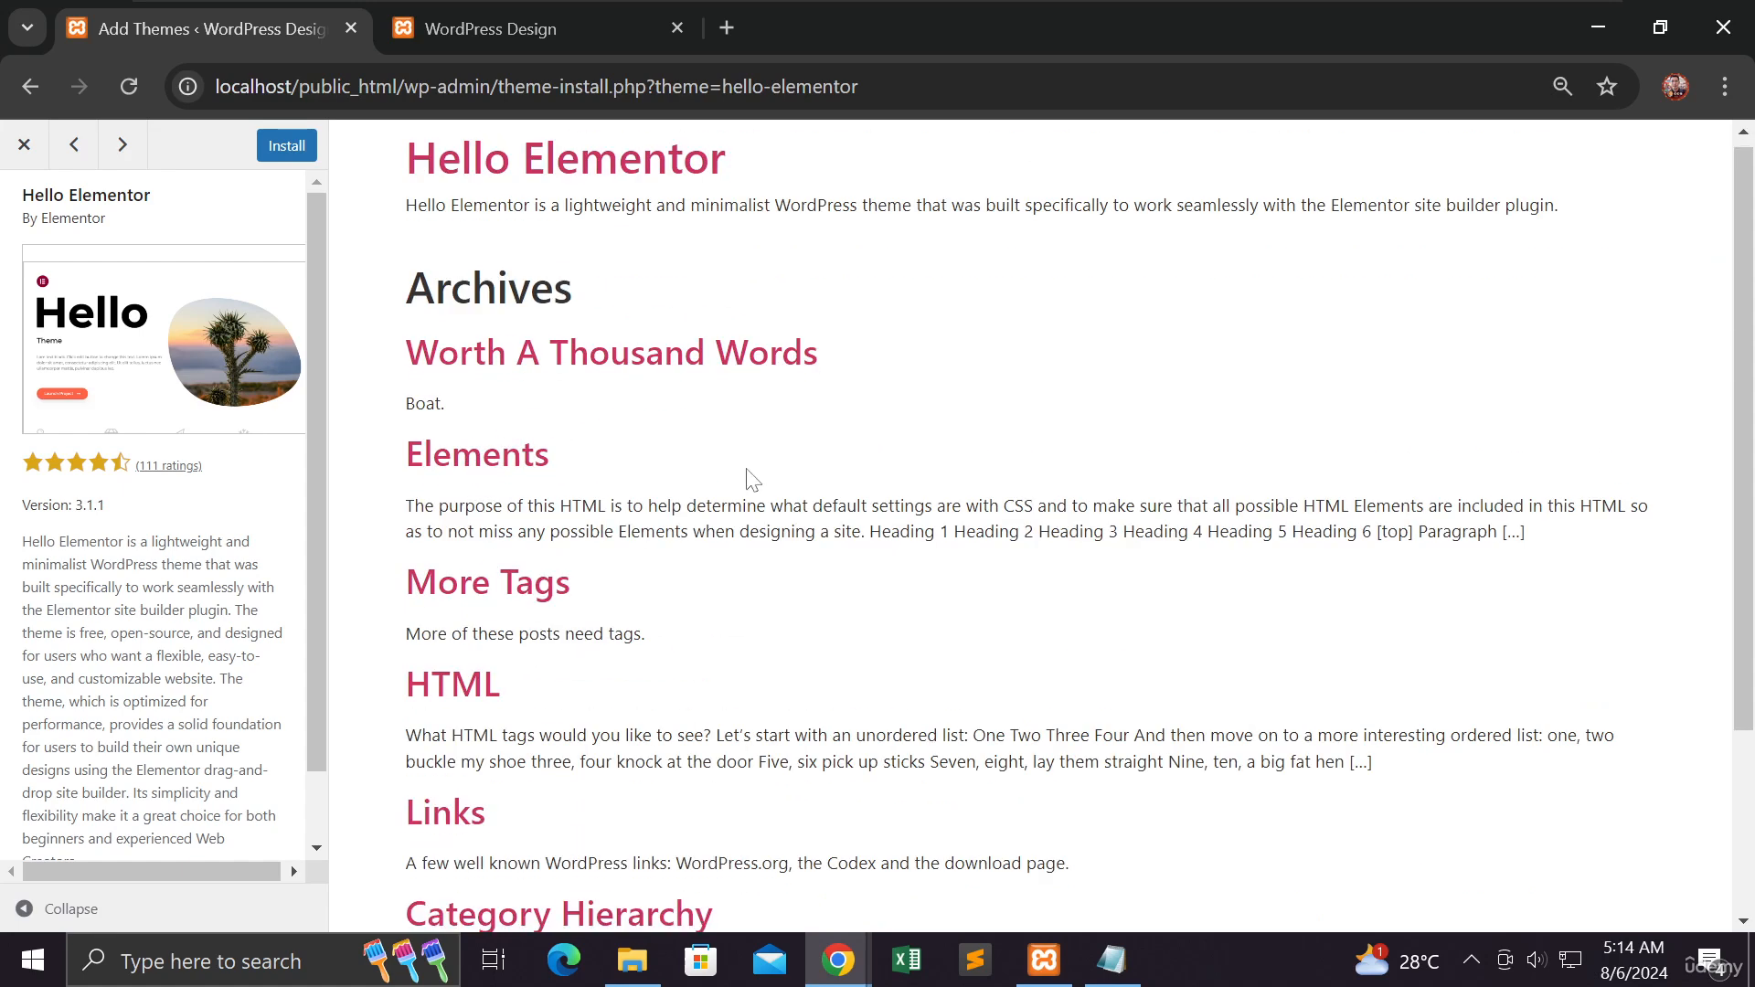
{"action": "scroll", "coordinate": [749, 476], "scroll_direction": "down", "scroll_amount": 3}
{"action": "scroll", "coordinate": [549, 416], "scroll_direction": "up", "scroll_amount": 3}
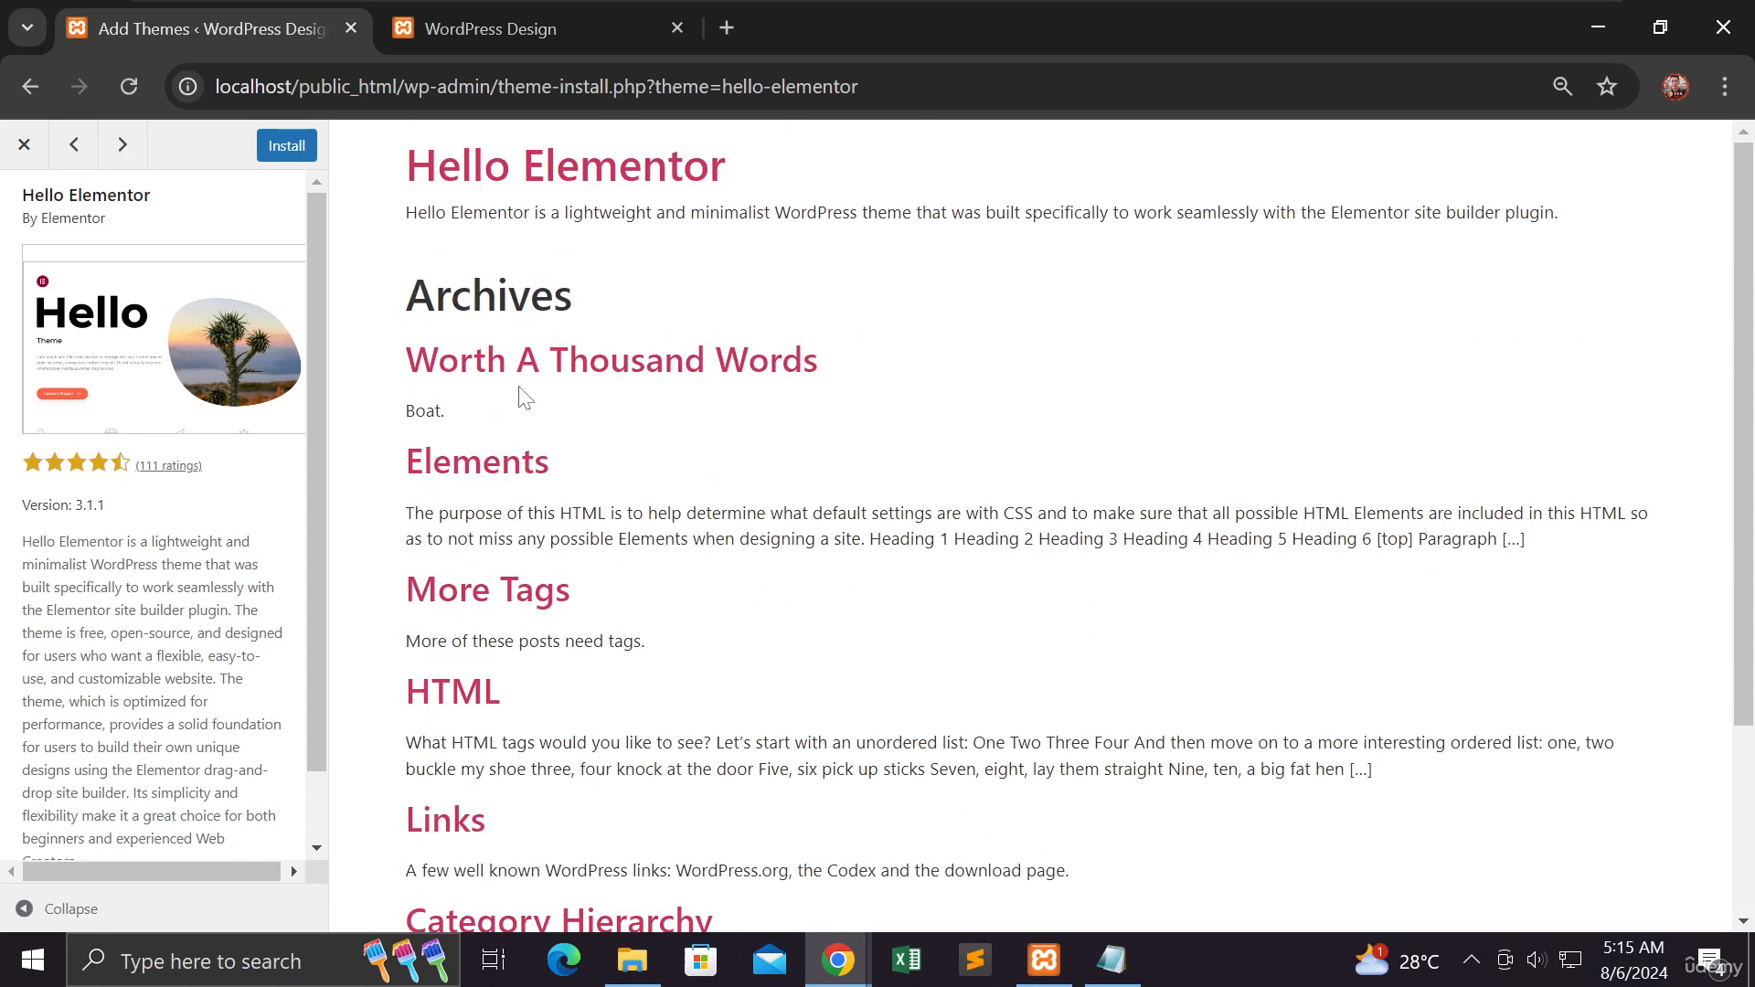
{"action": "scroll", "coordinate": [524, 397], "scroll_direction": "down", "scroll_amount": 3}
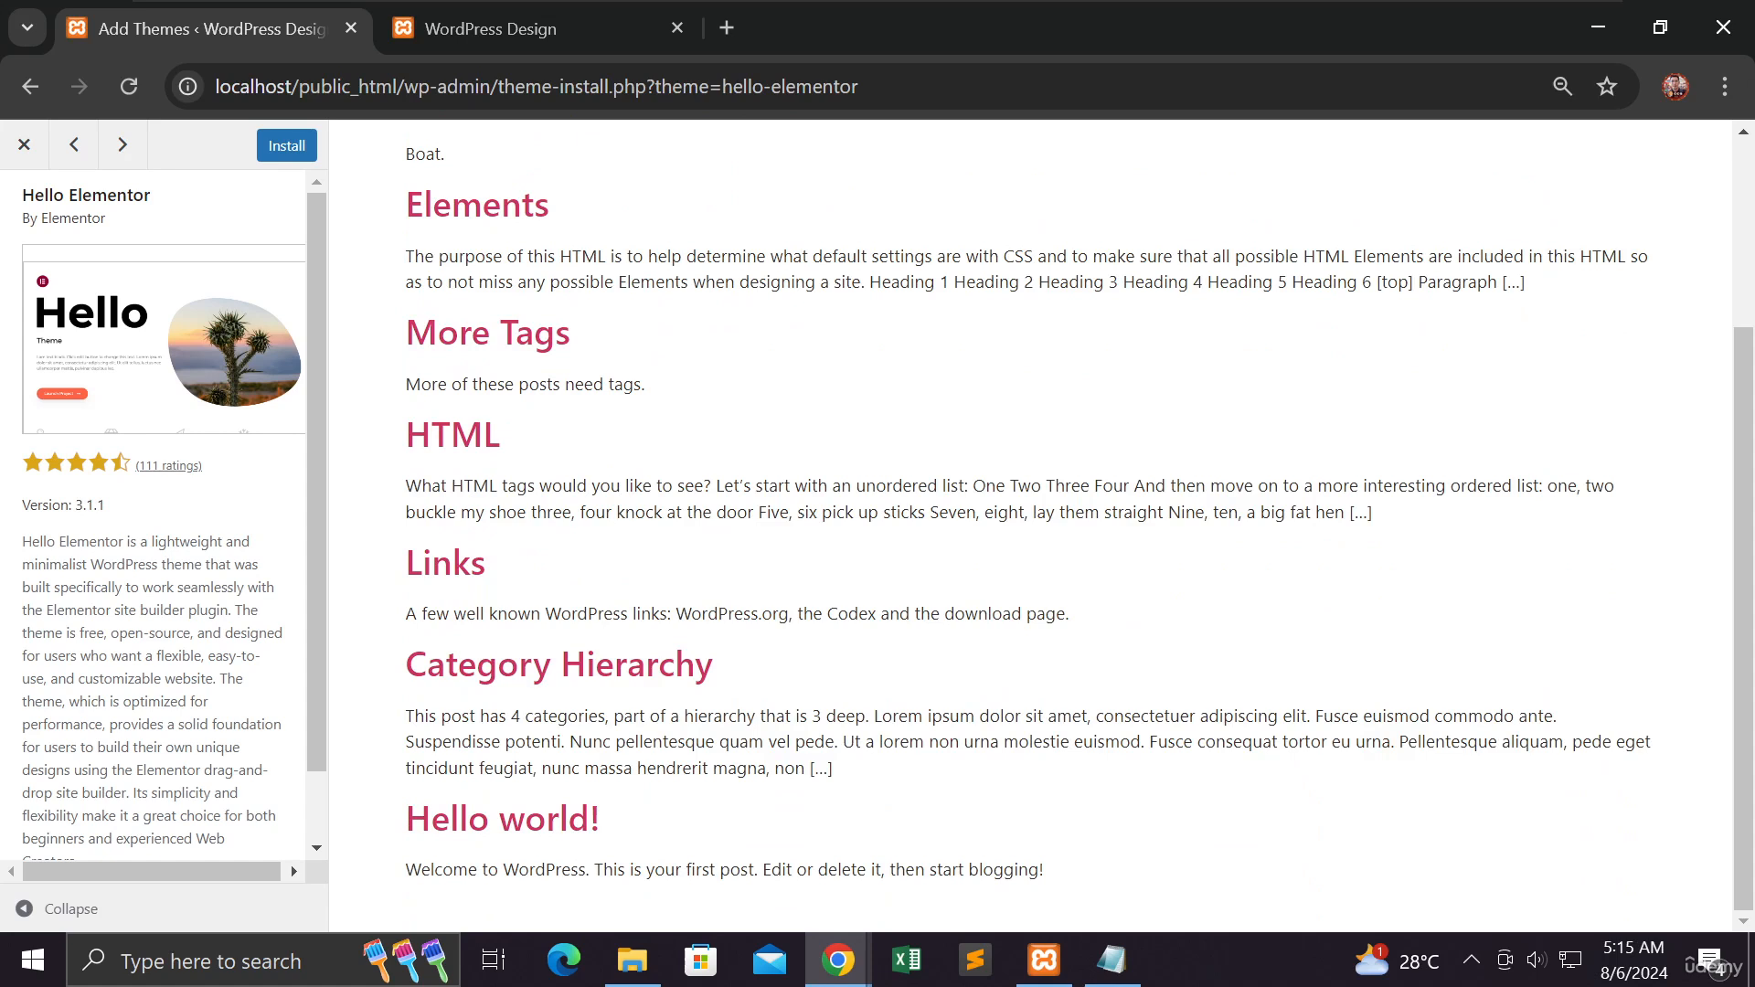
{"action": "scroll", "coordinate": [524, 393], "scroll_direction": "up", "scroll_amount": 3}
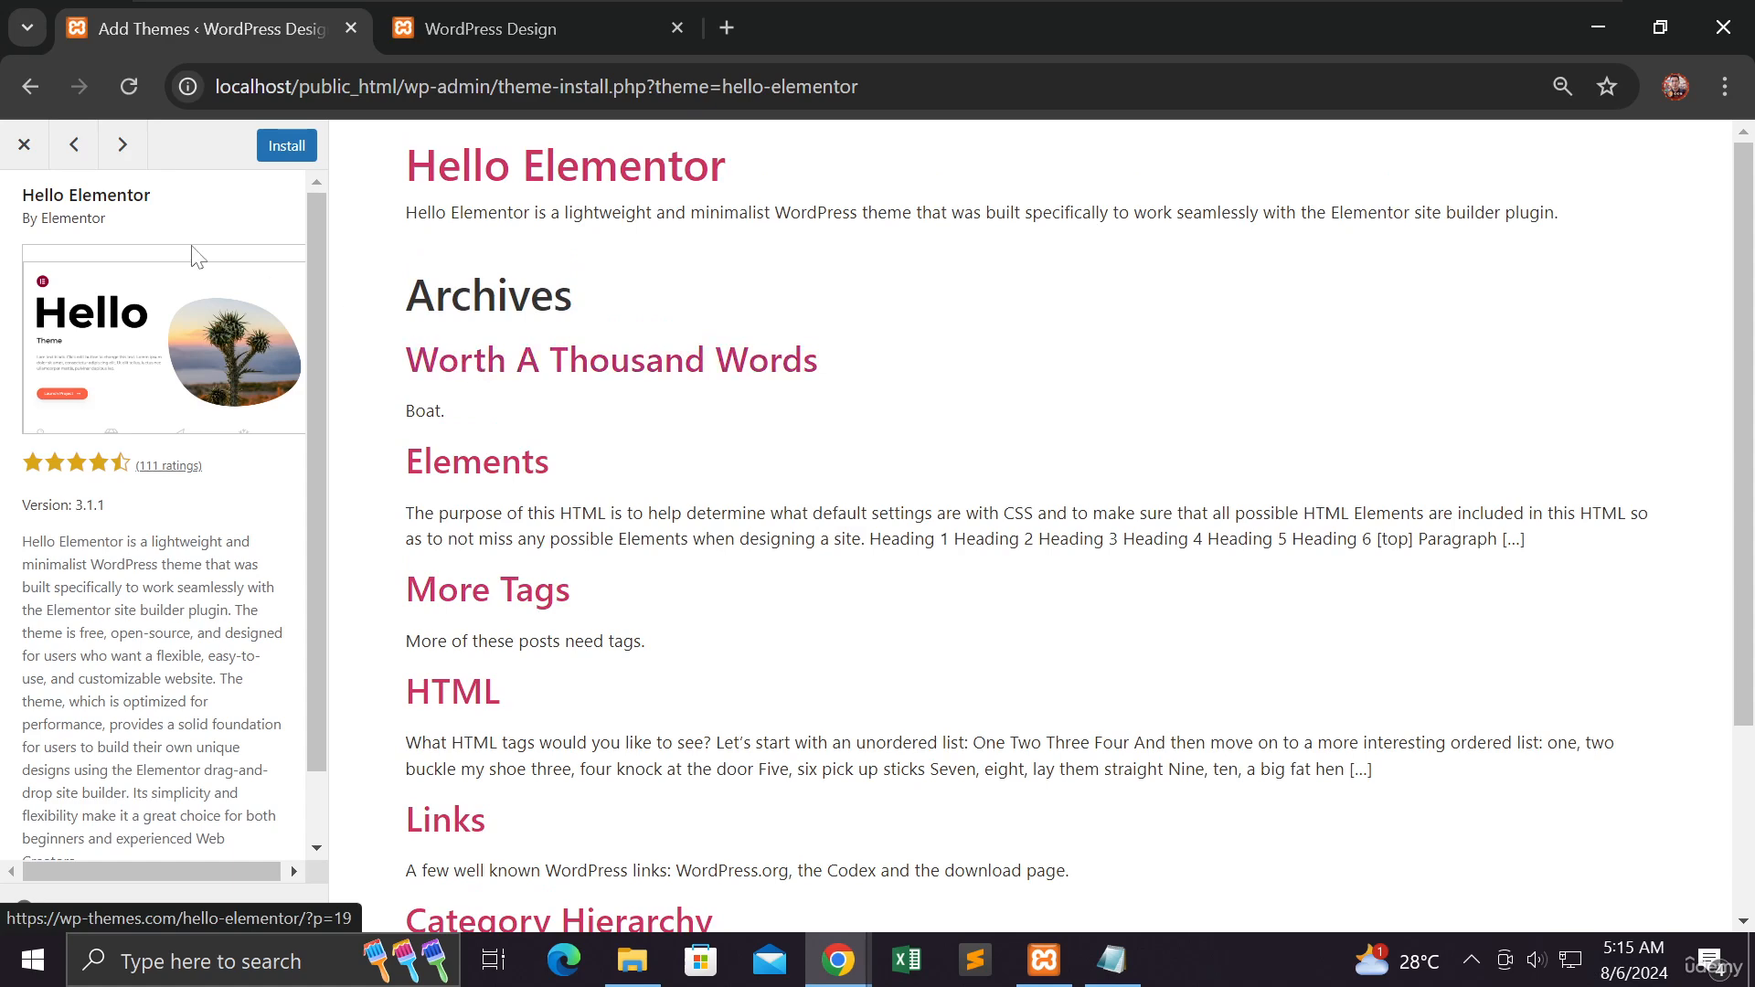
{"action": "left_click", "coordinate": [25, 143]}
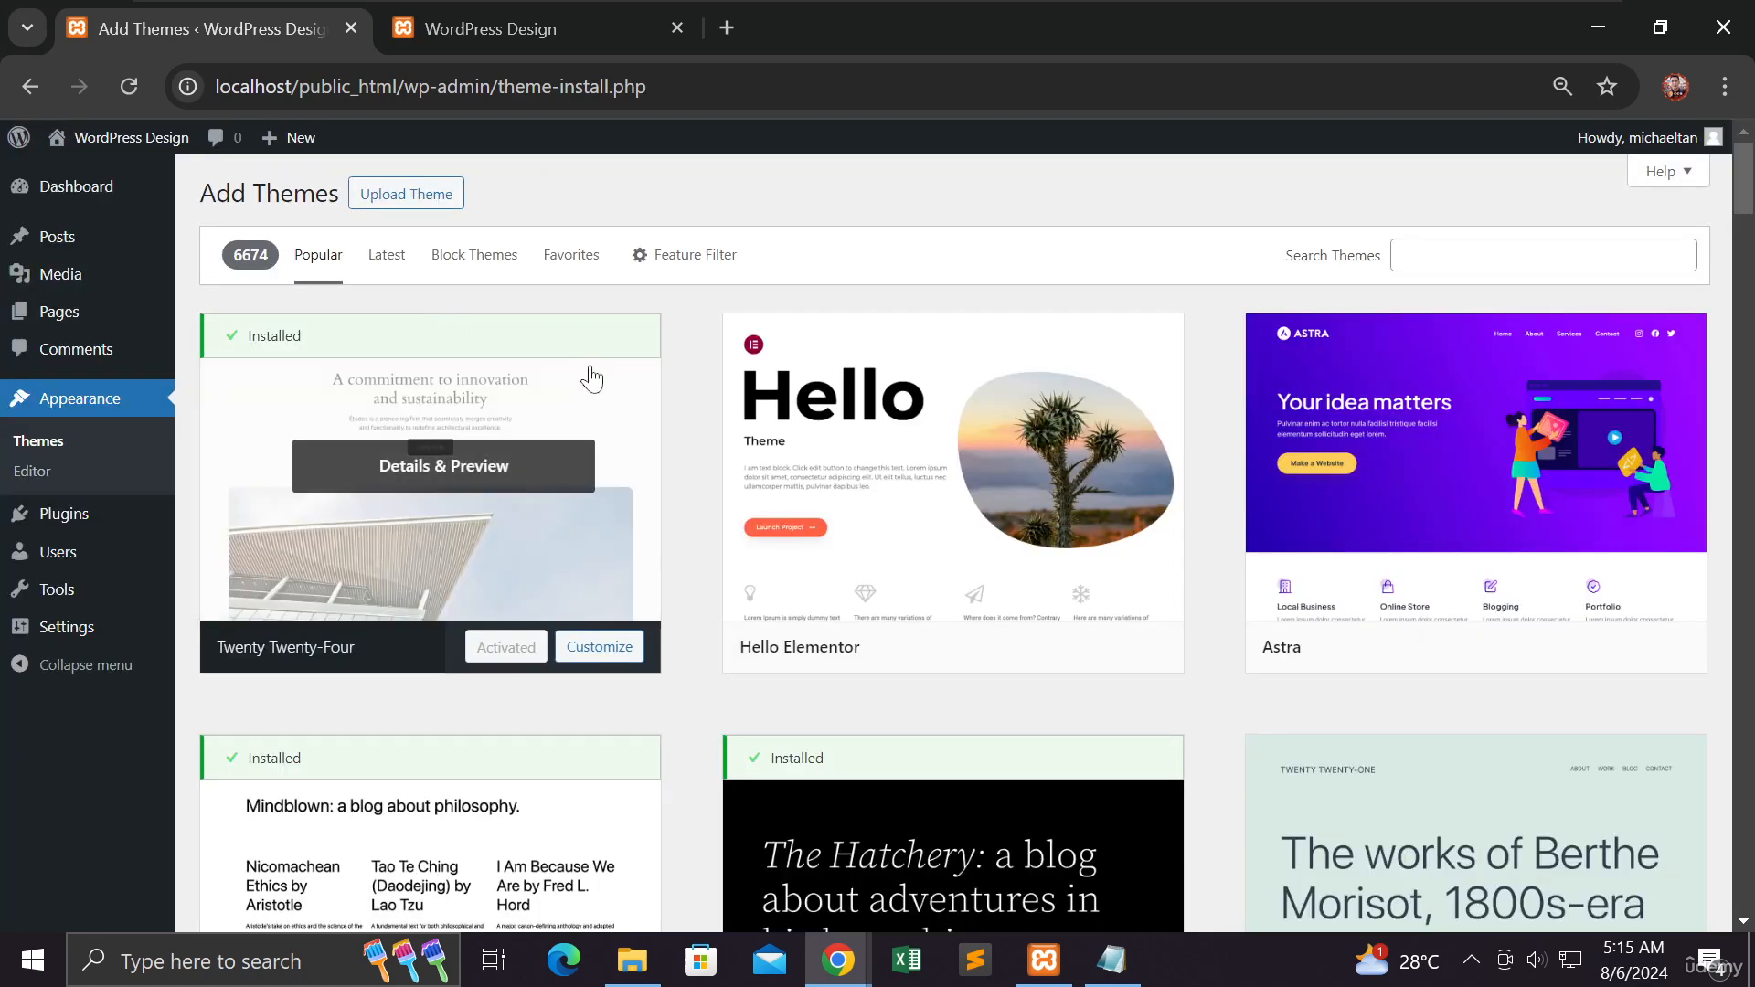
- Install the Hello Elementor theme and activate it
{"action": "mouse_move", "coordinate": [789, 443]}
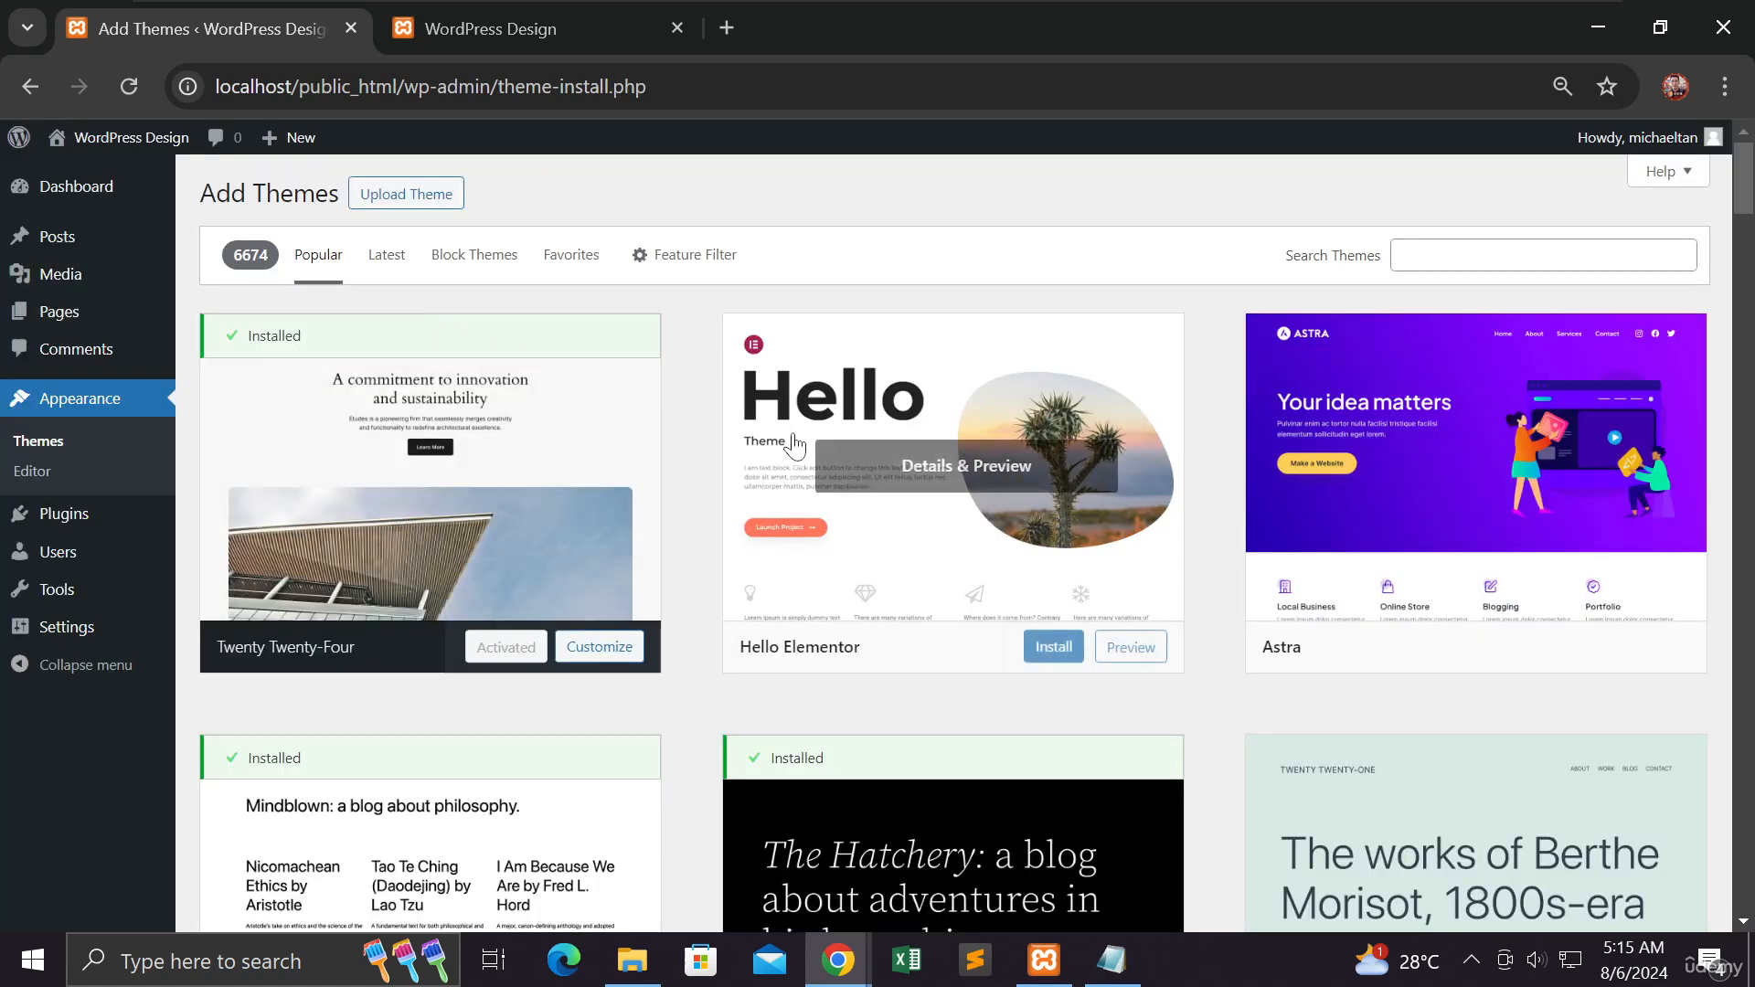
{"action": "left_click", "coordinate": [1063, 649]}
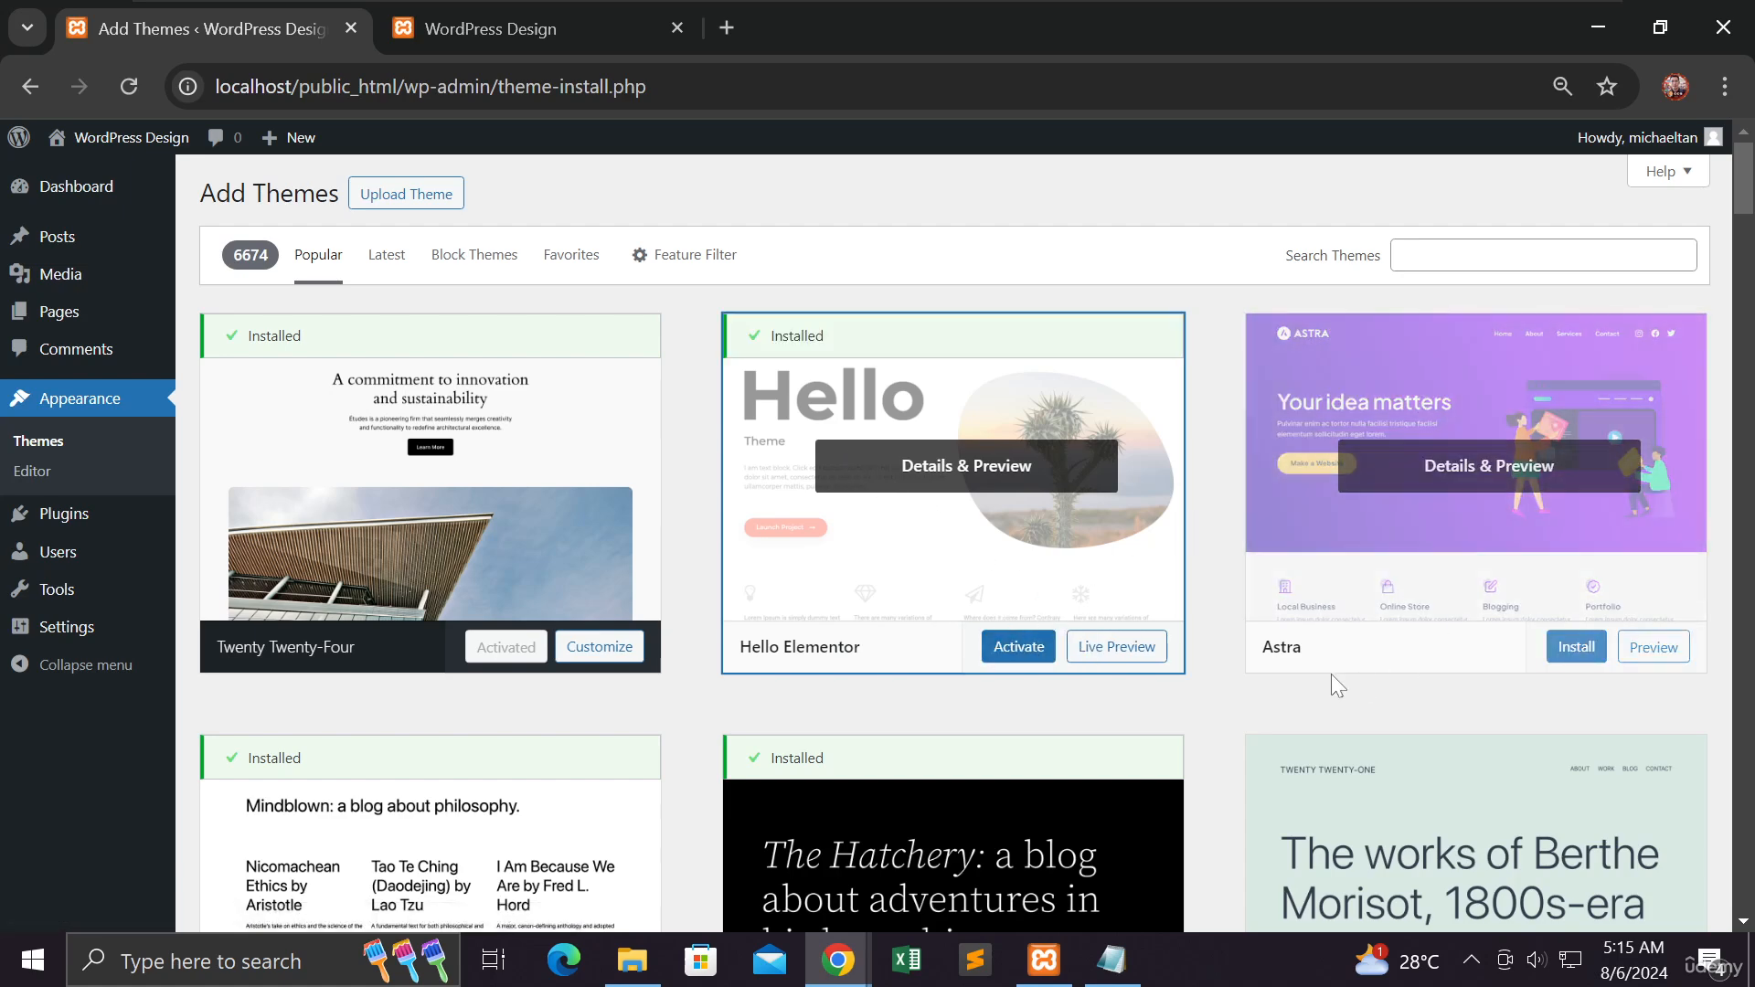
{"action": "scroll", "coordinate": [972, 728], "scroll_direction": "down", "scroll_amount": 3}
{"action": "scroll", "coordinate": [972, 723], "scroll_direction": "up", "scroll_amount": 3}
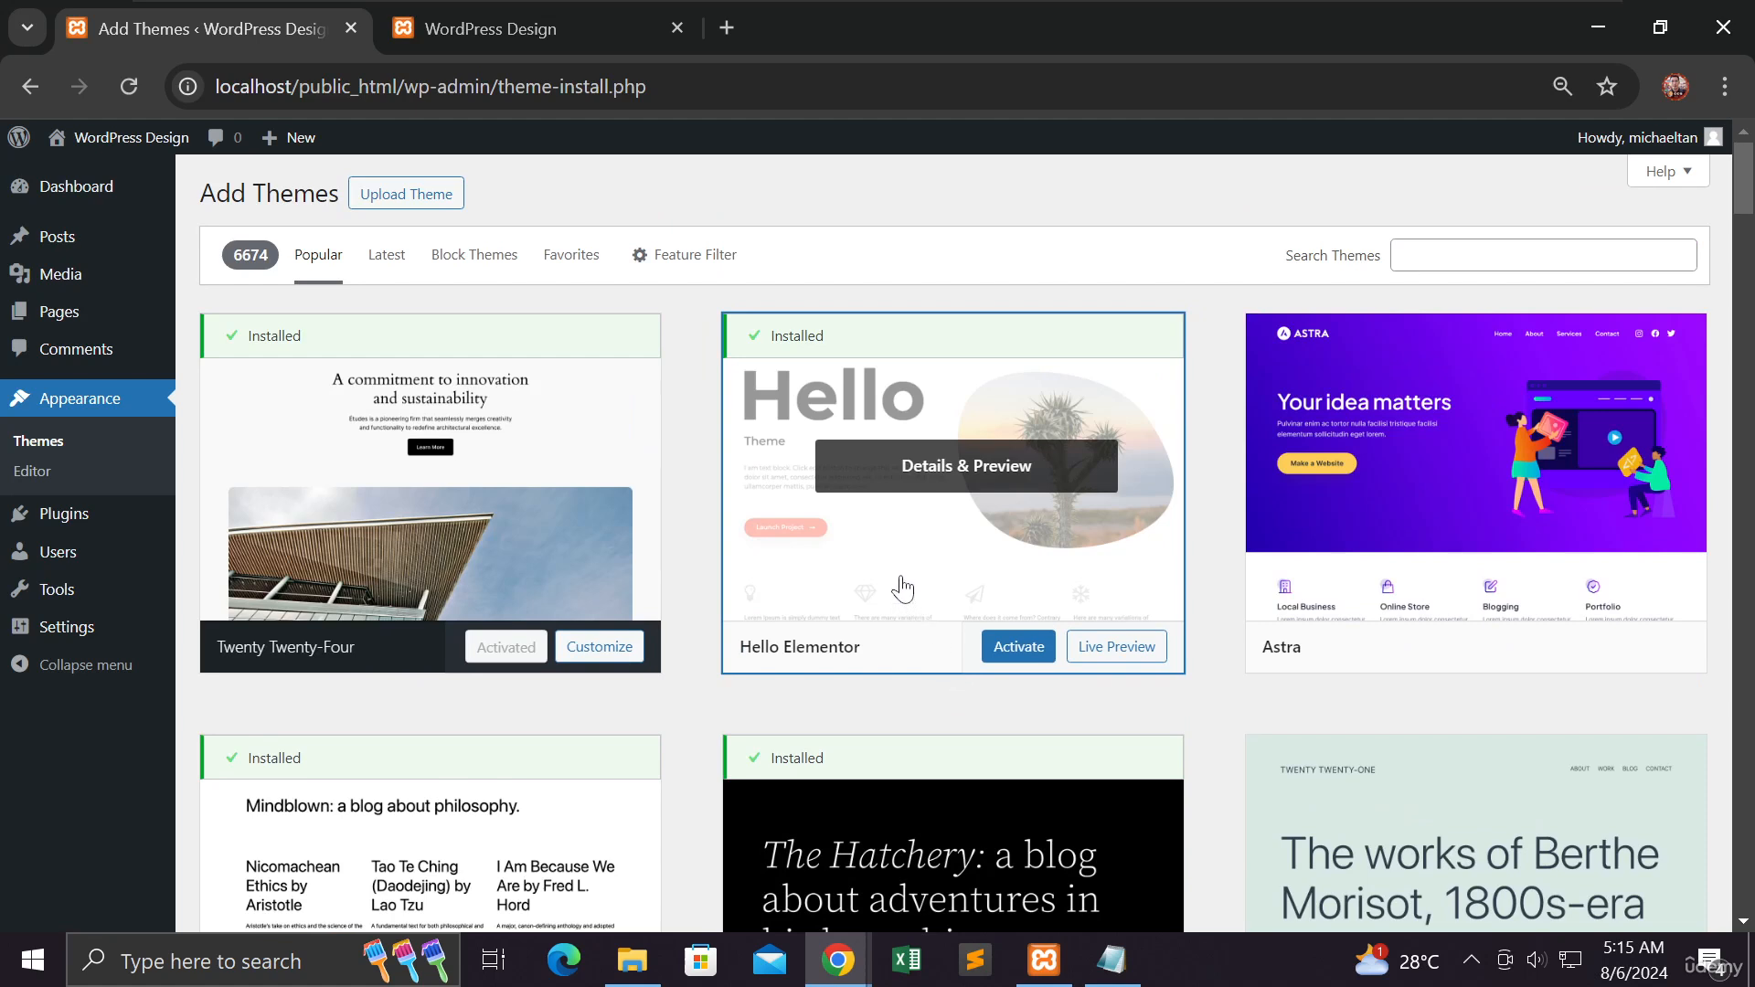
{"action": "left_click", "coordinate": [1018, 653]}
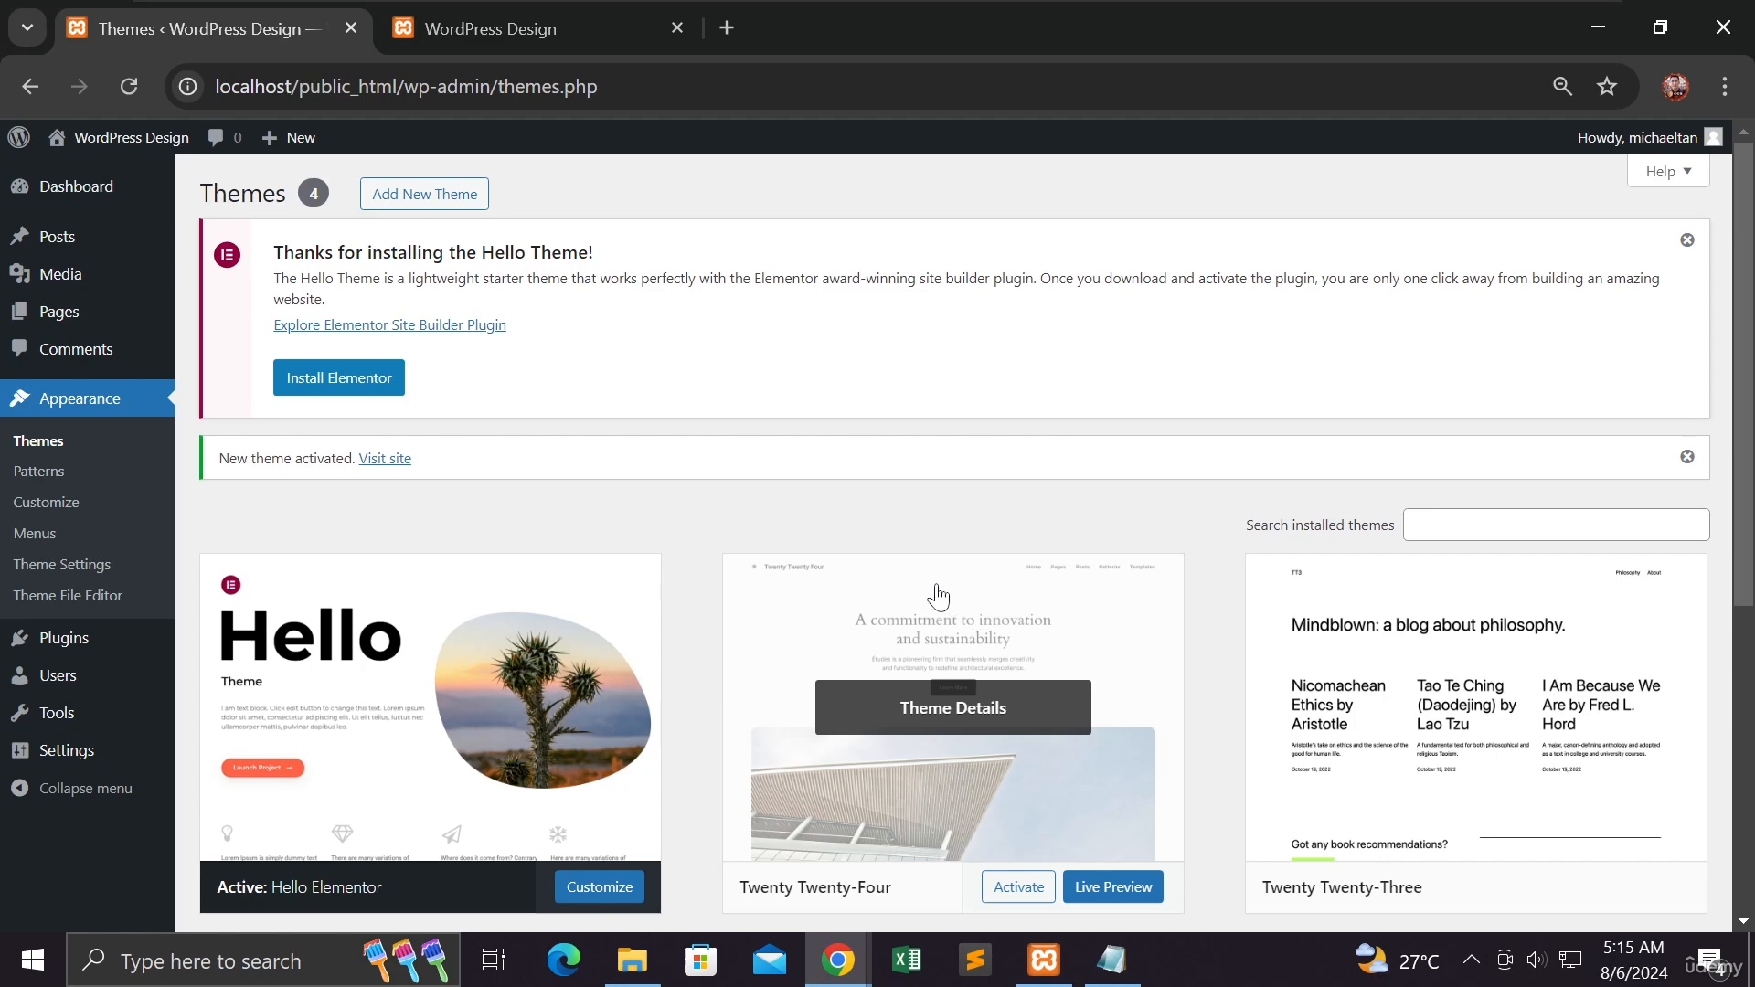
- Open the Twenty Twenty-Two theme's details among the installed themes and delete it
{"action": "scroll", "coordinate": [705, 491], "scroll_direction": "down", "scroll_amount": 4}
{"action": "scroll", "coordinate": [704, 485], "scroll_direction": "up", "scroll_amount": 4}
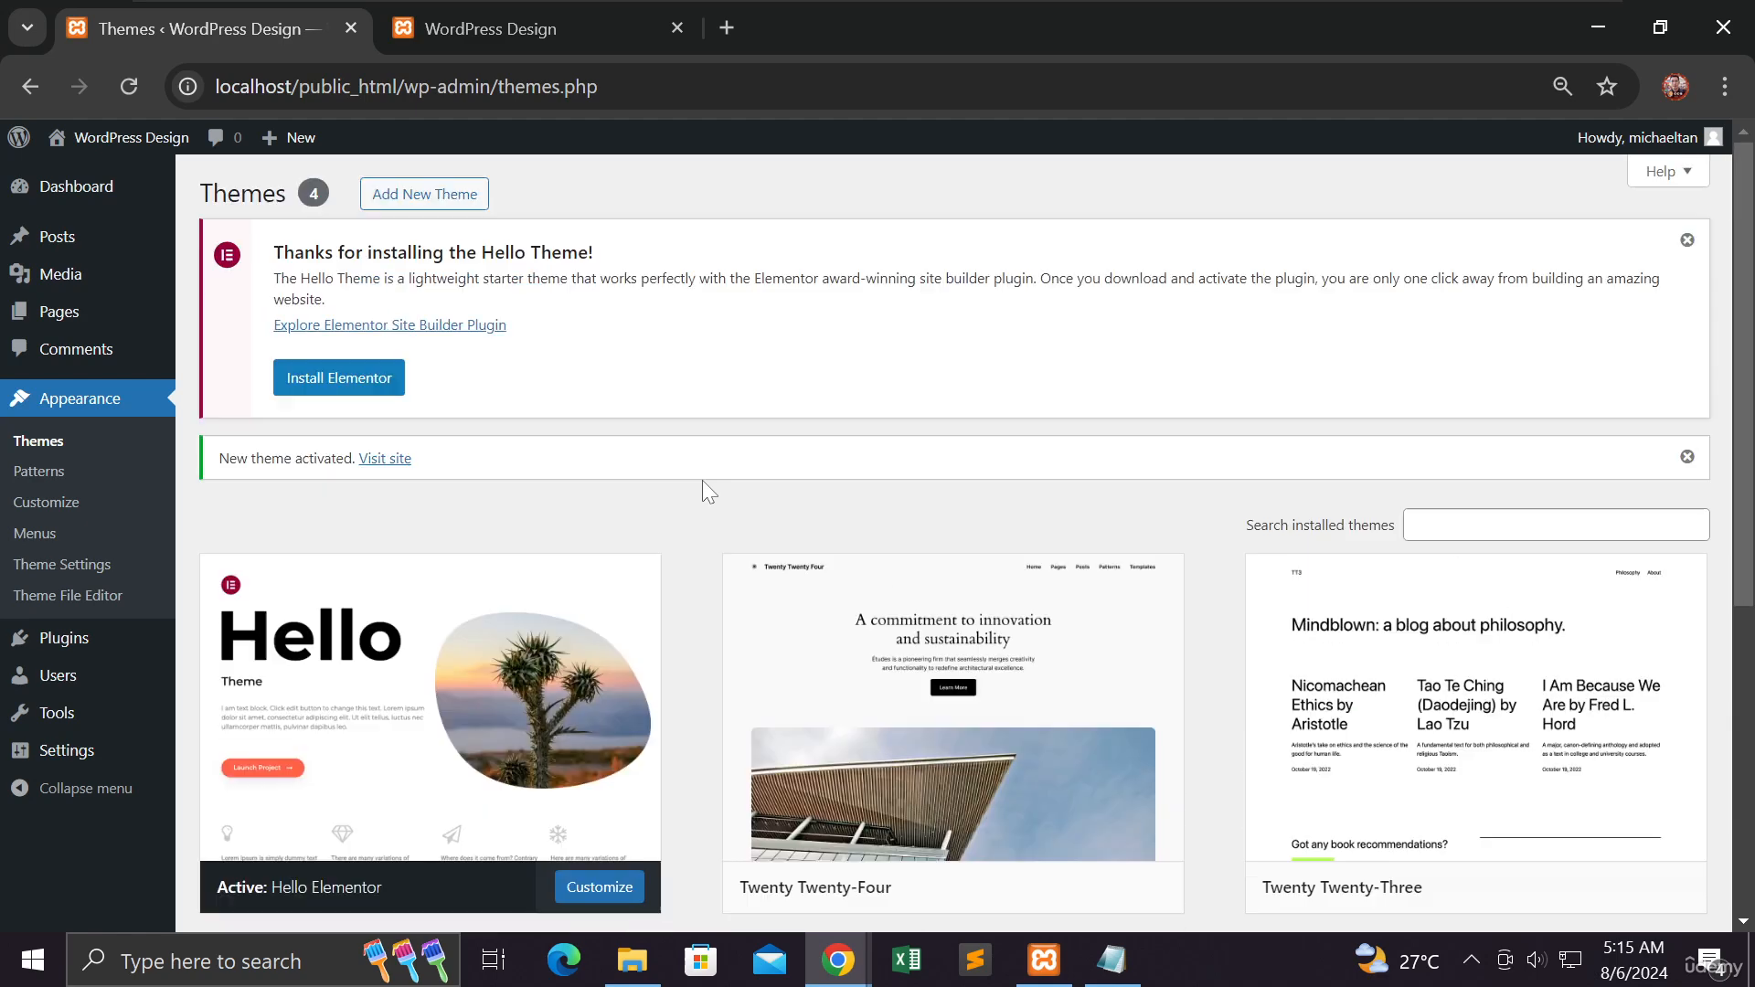
{"action": "scroll", "coordinate": [702, 484], "scroll_direction": "down", "scroll_amount": 1}
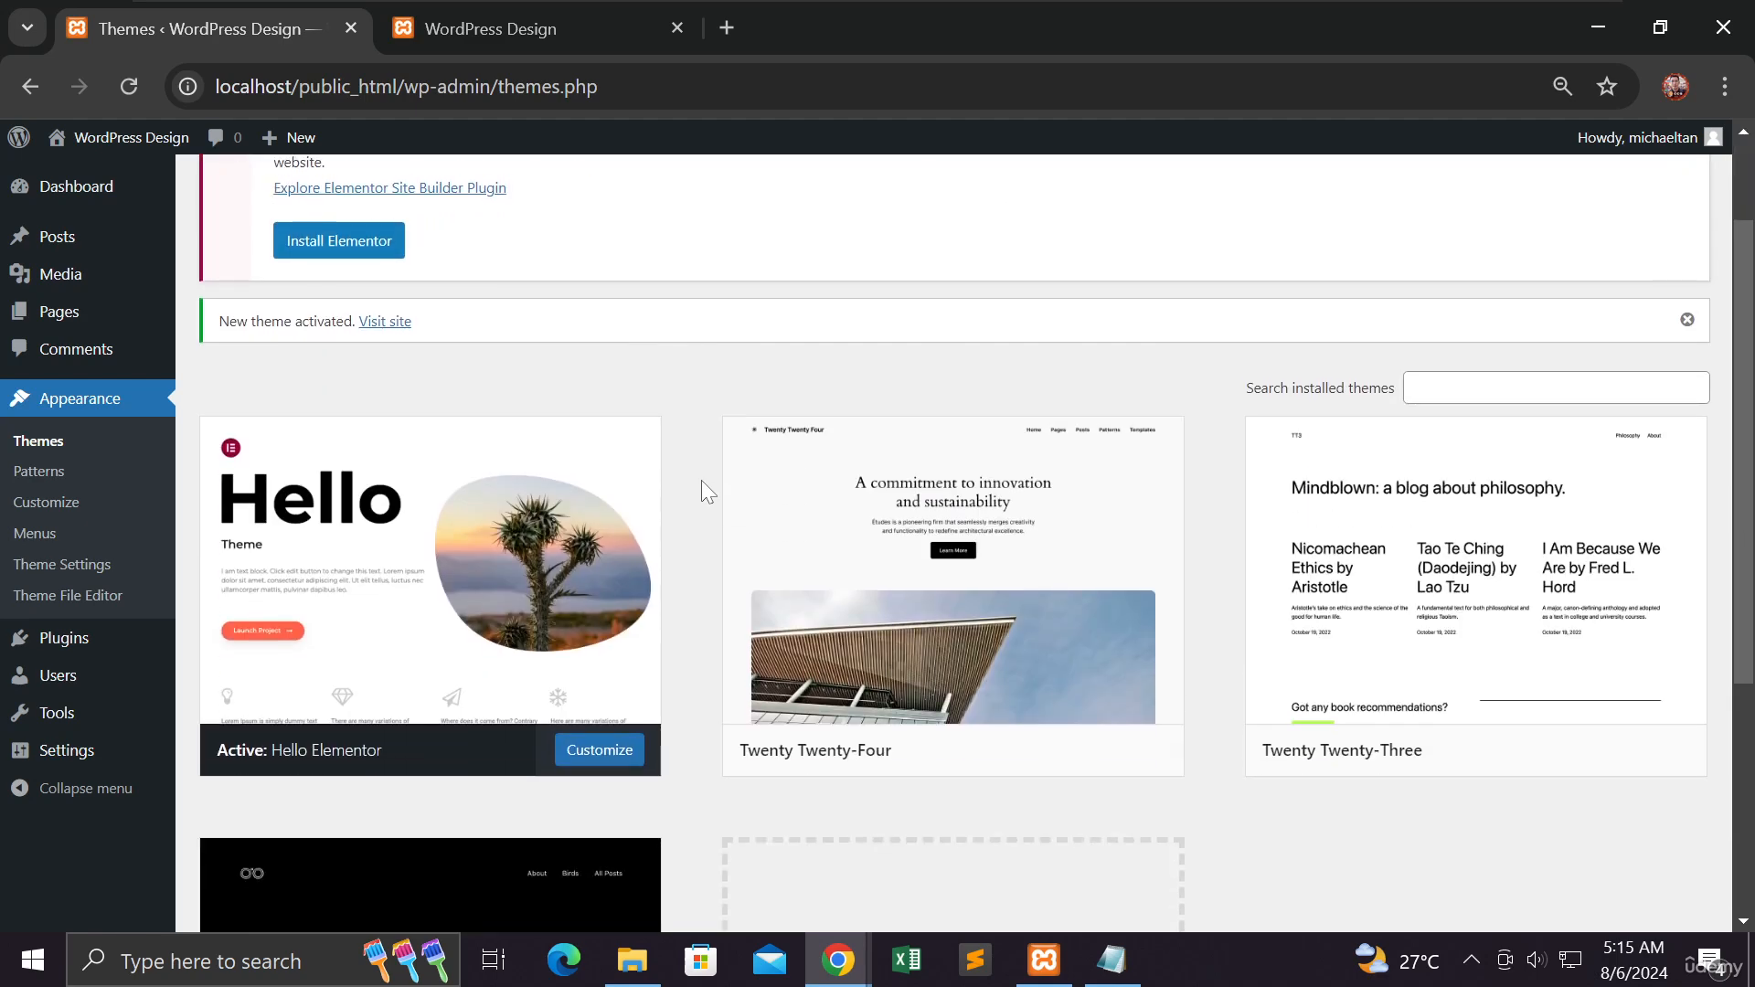
{"action": "scroll", "coordinate": [700, 477], "scroll_direction": "down", "scroll_amount": 5}
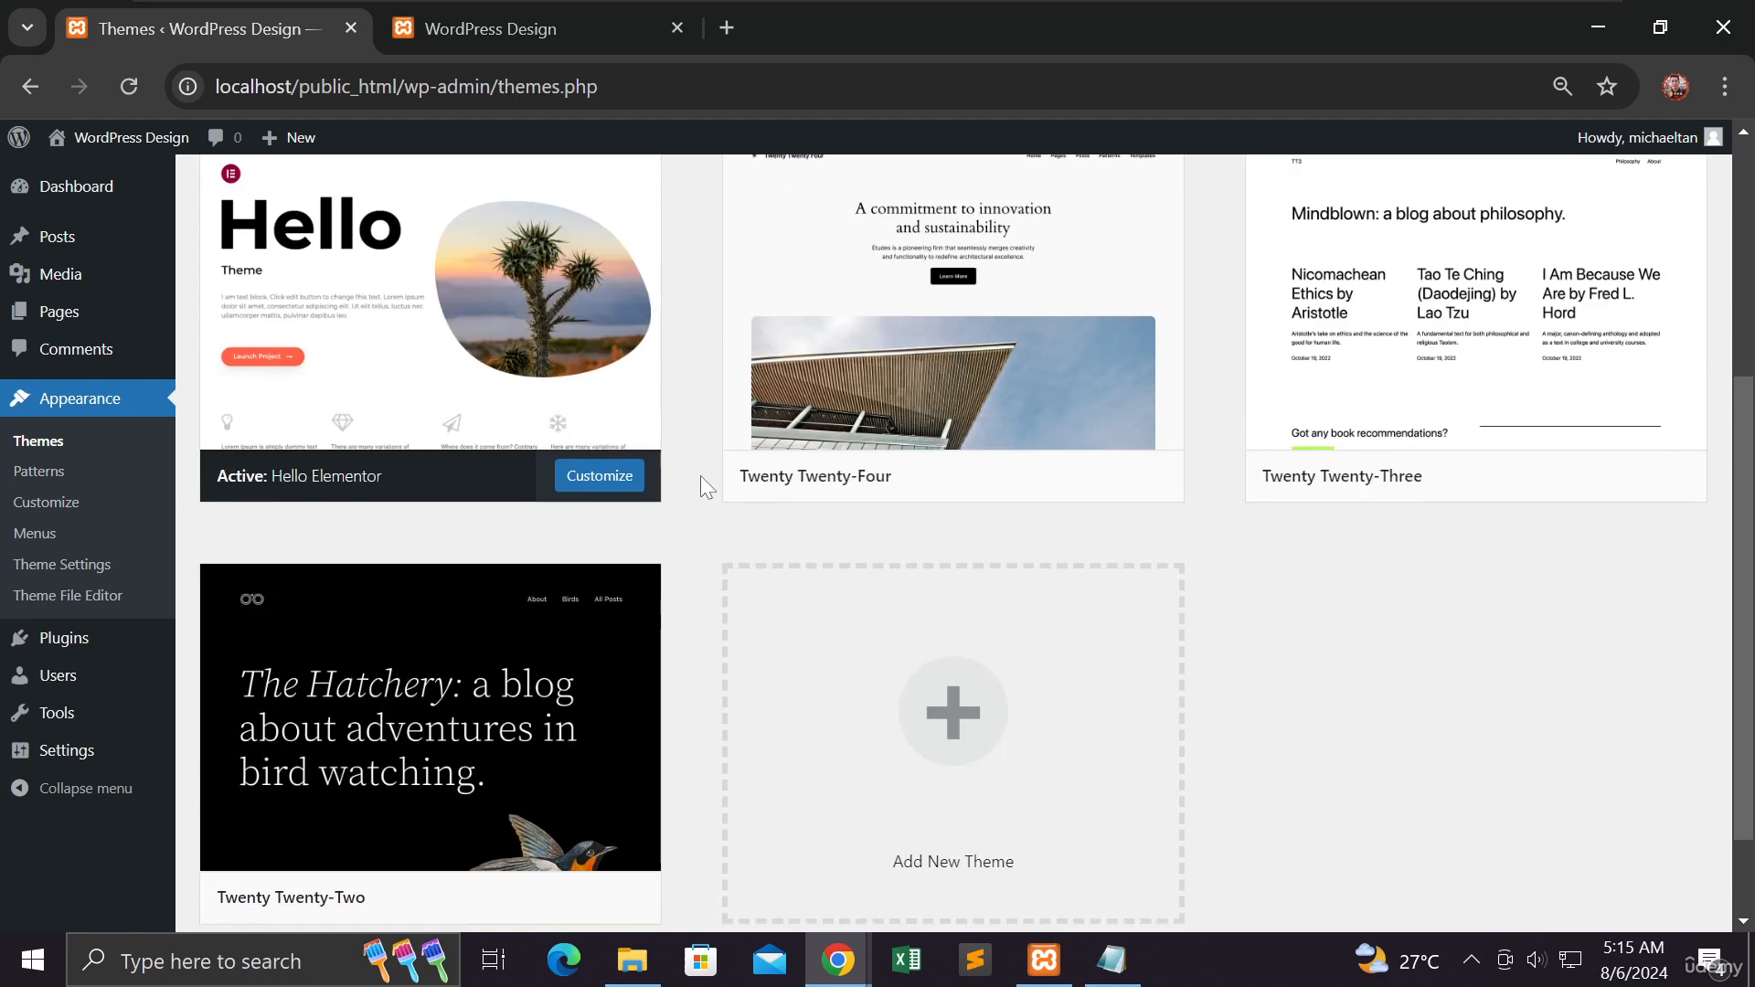
{"action": "mouse_move", "coordinate": [631, 599]}
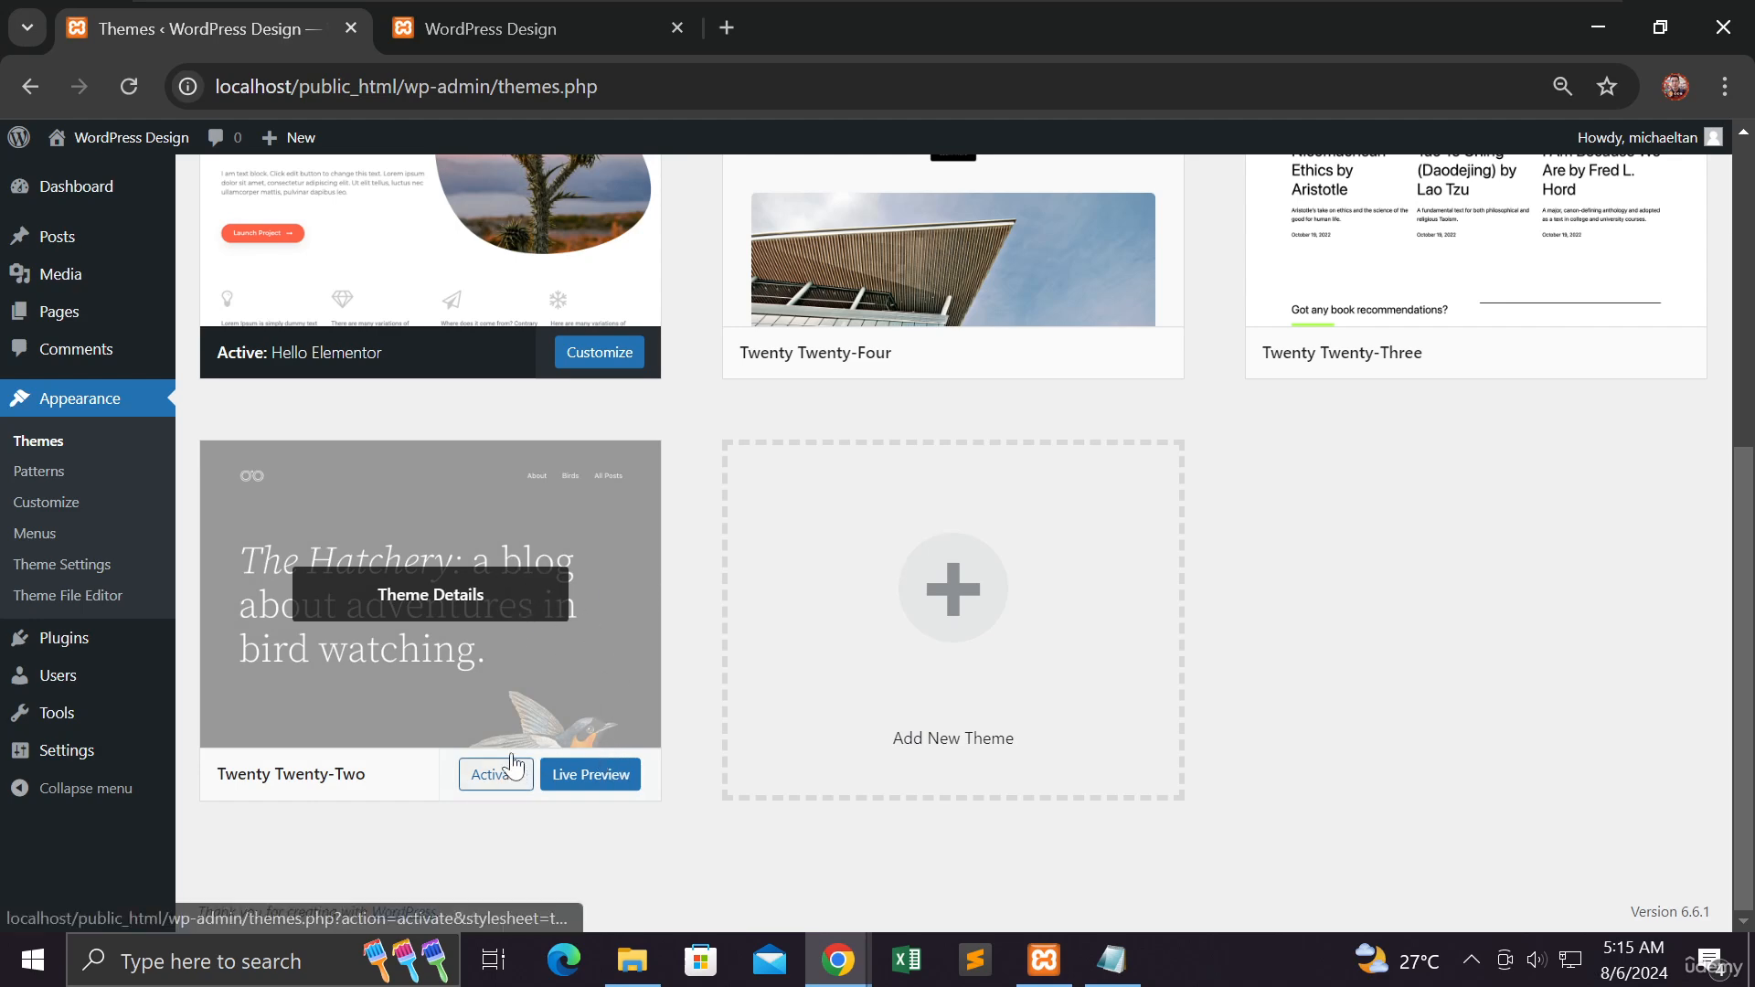
{"action": "left_click", "coordinate": [468, 599]}
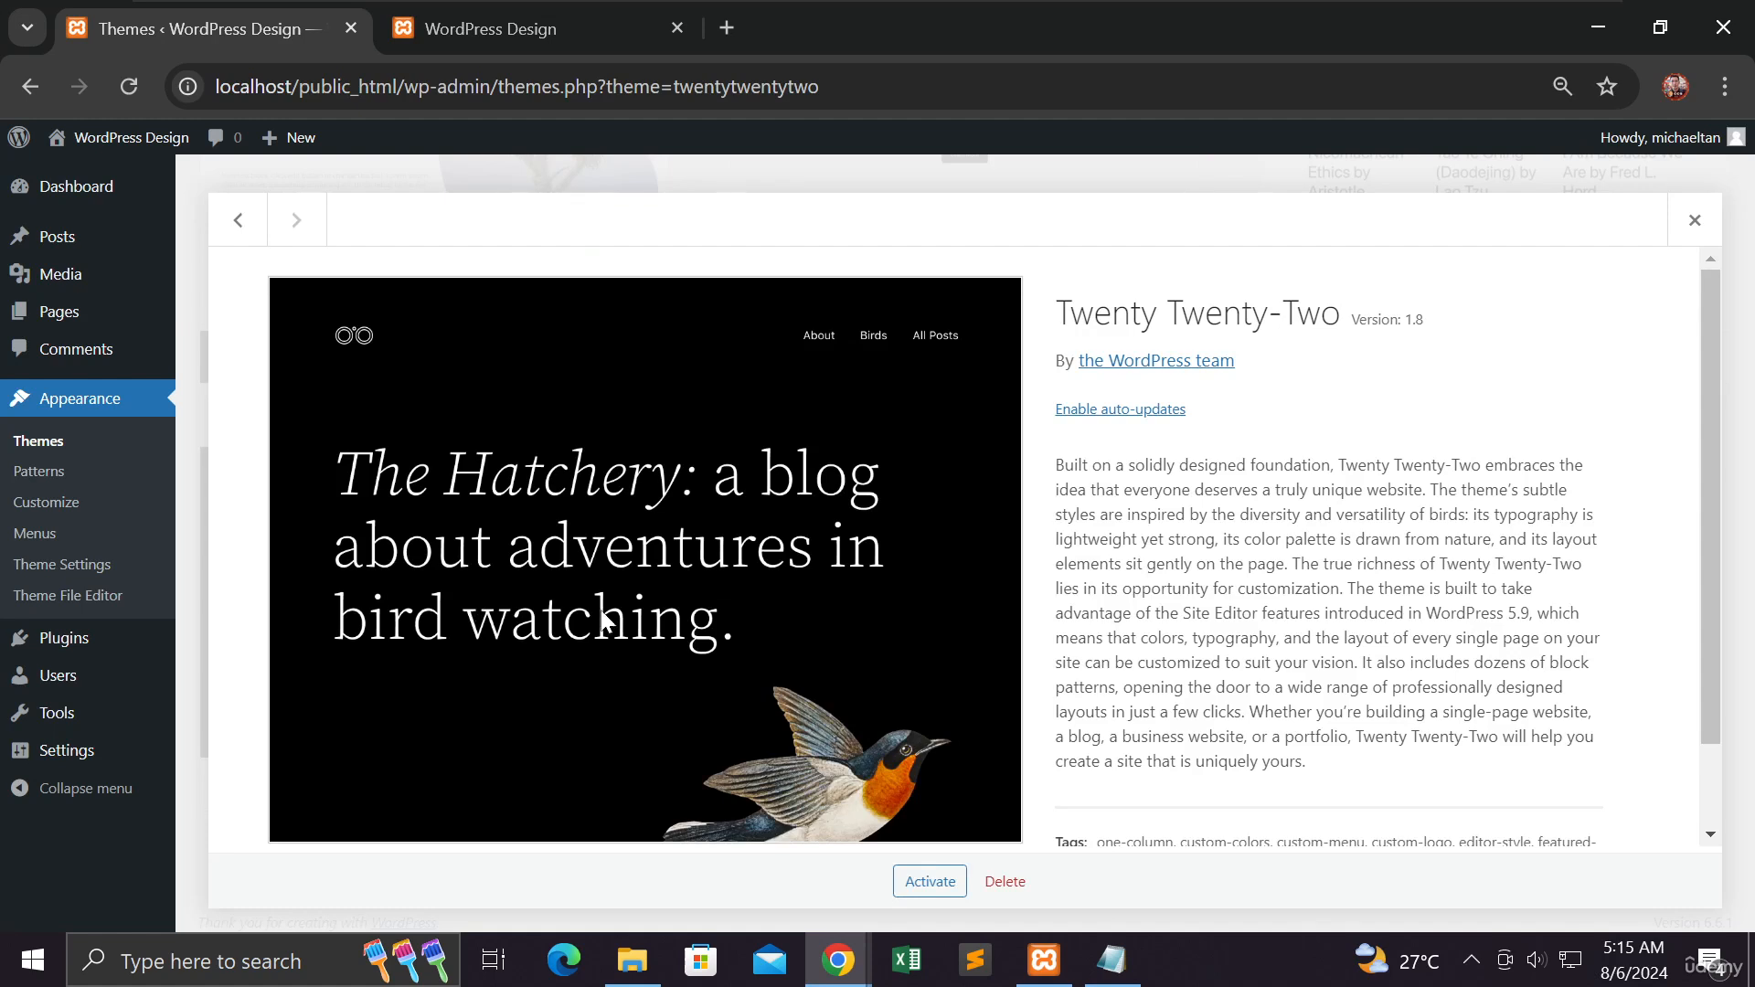
{"action": "scroll", "coordinate": [929, 650], "scroll_direction": "down", "scroll_amount": 2}
{"action": "left_click", "coordinate": [1004, 881]}
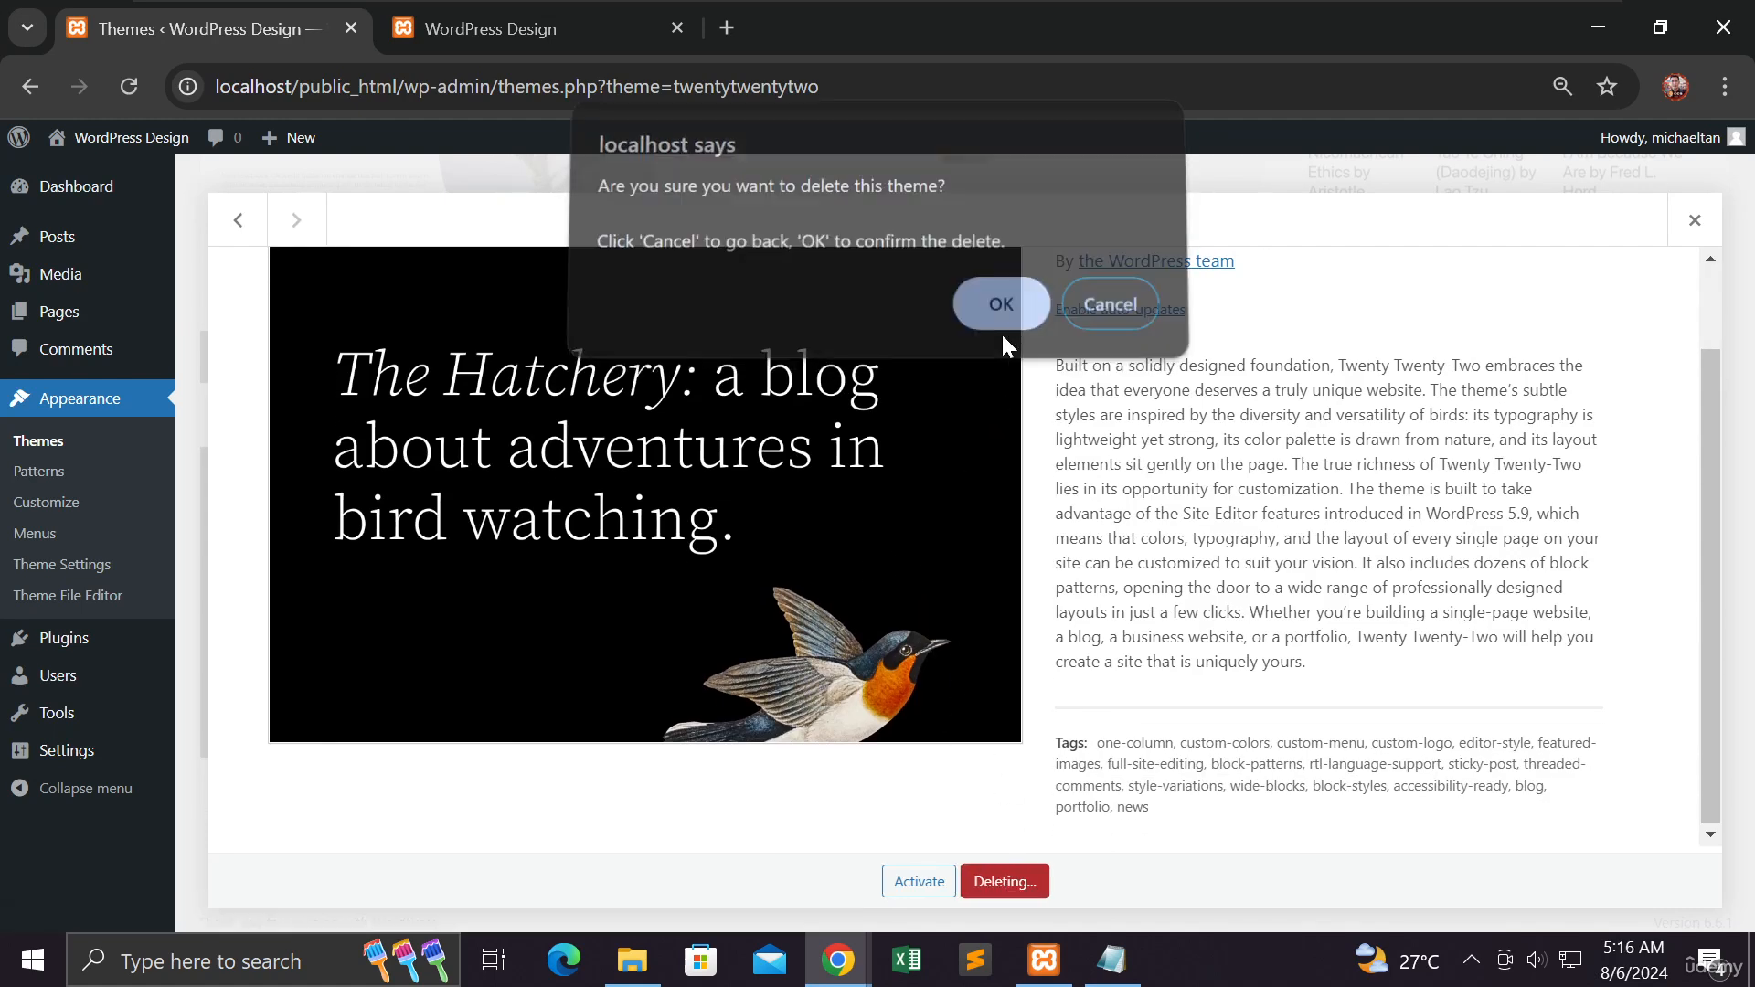
{"action": "left_click", "coordinate": [1001, 329]}
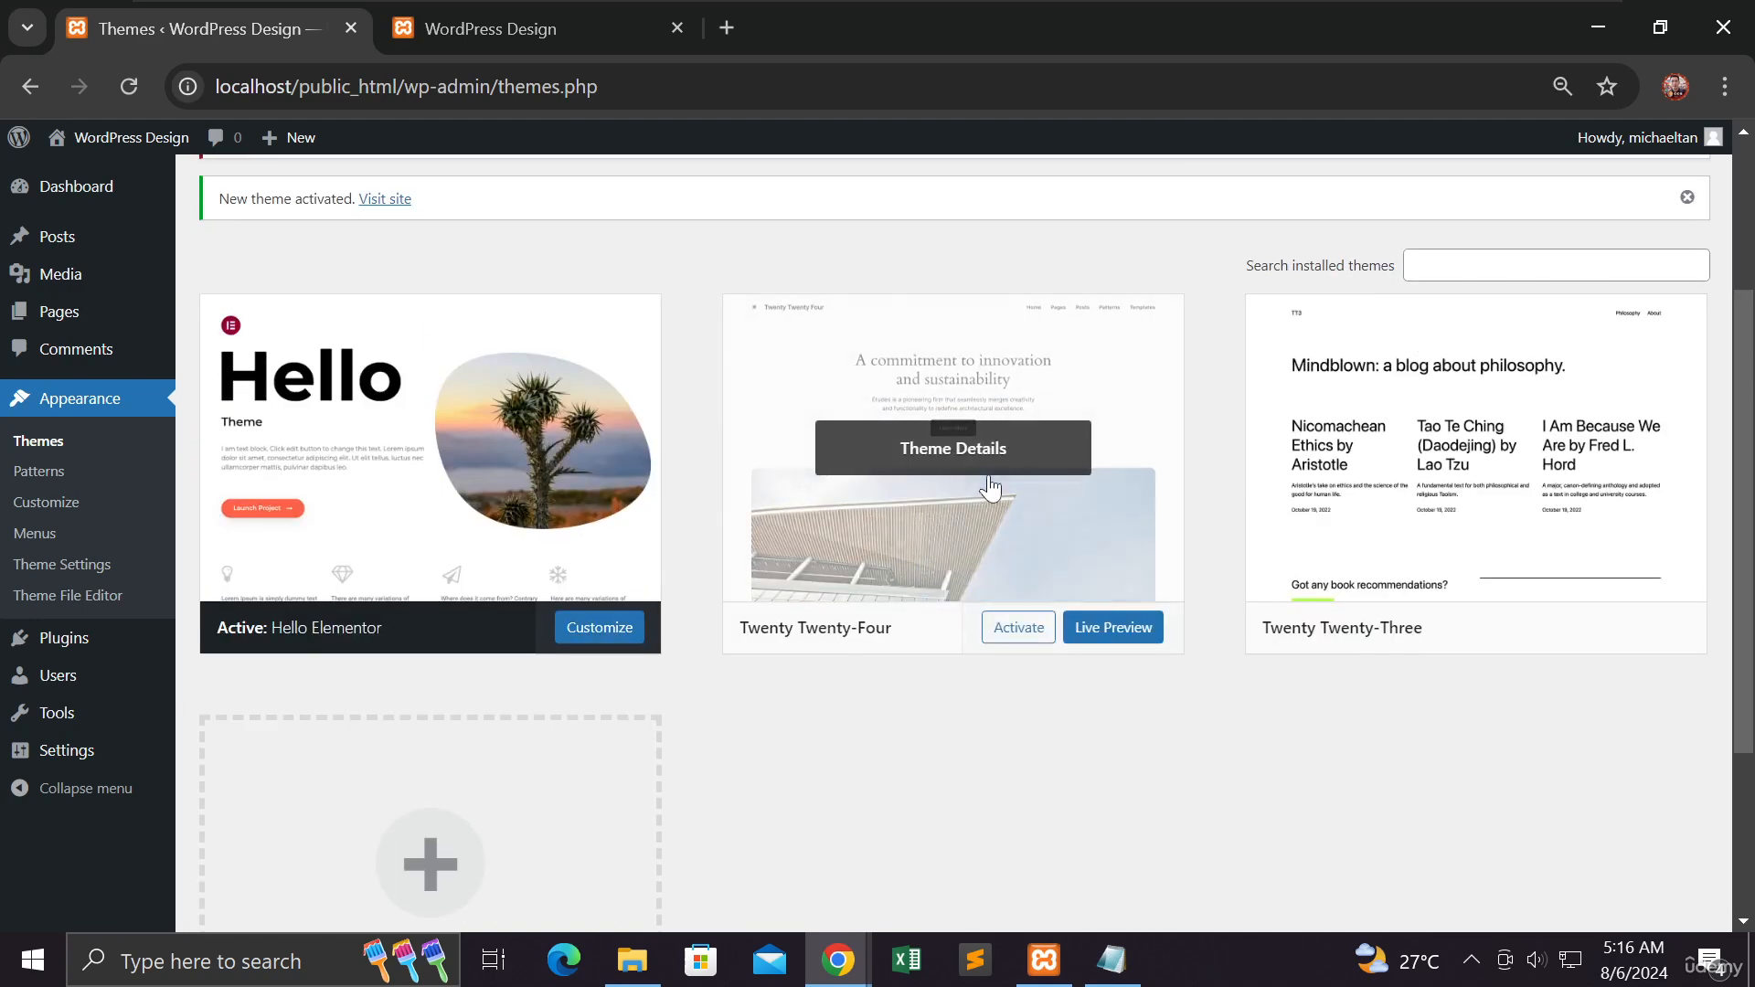
- Open the Twenty Twenty-Four theme's details and delete it
{"action": "left_click", "coordinate": [1010, 471]}
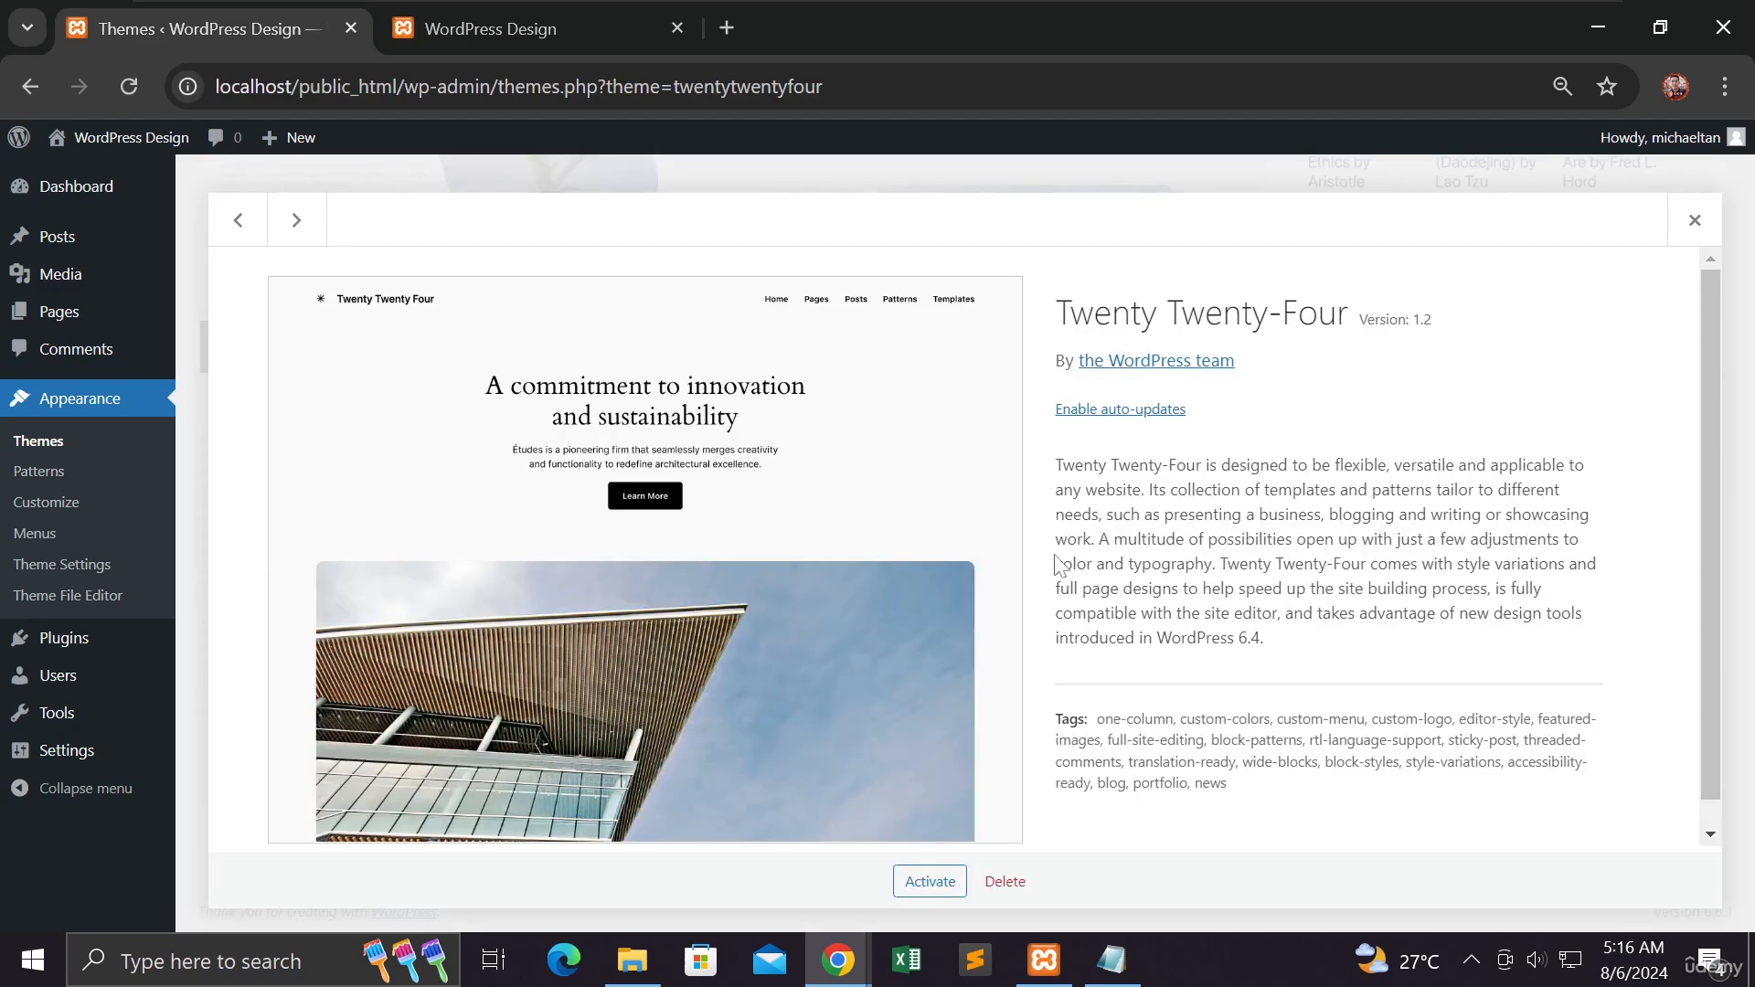
{"action": "left_click", "coordinate": [1005, 882]}
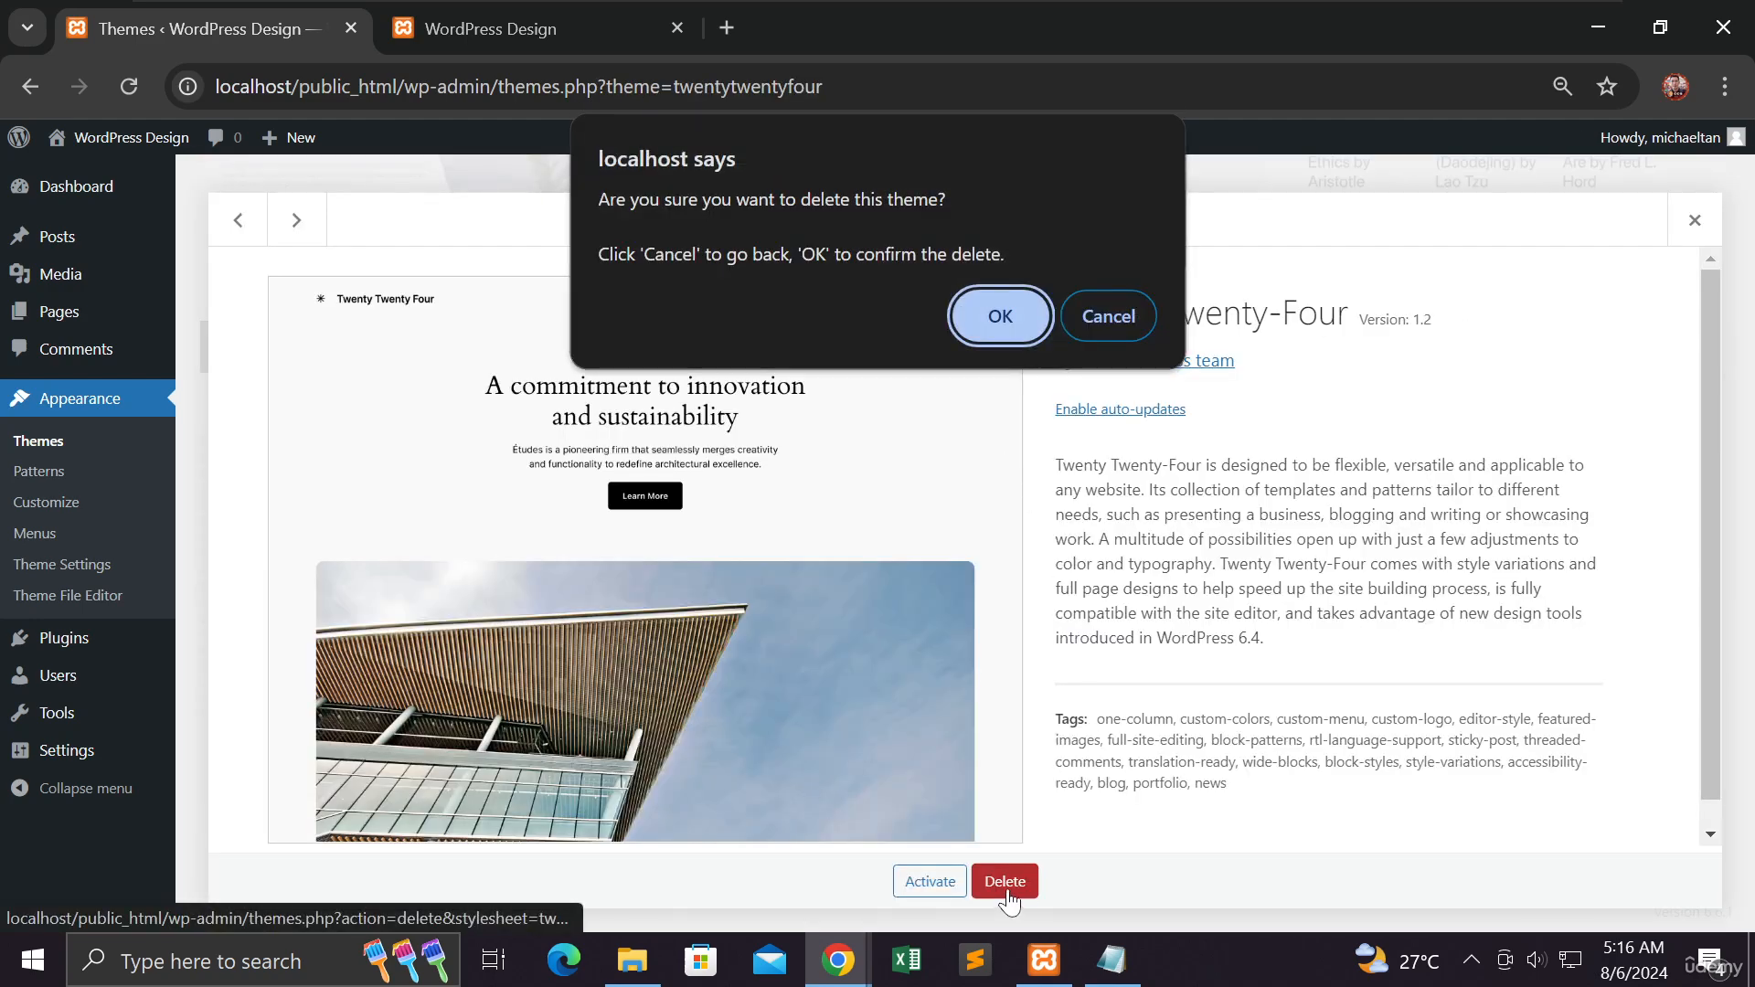
{"action": "left_click", "coordinate": [989, 328]}
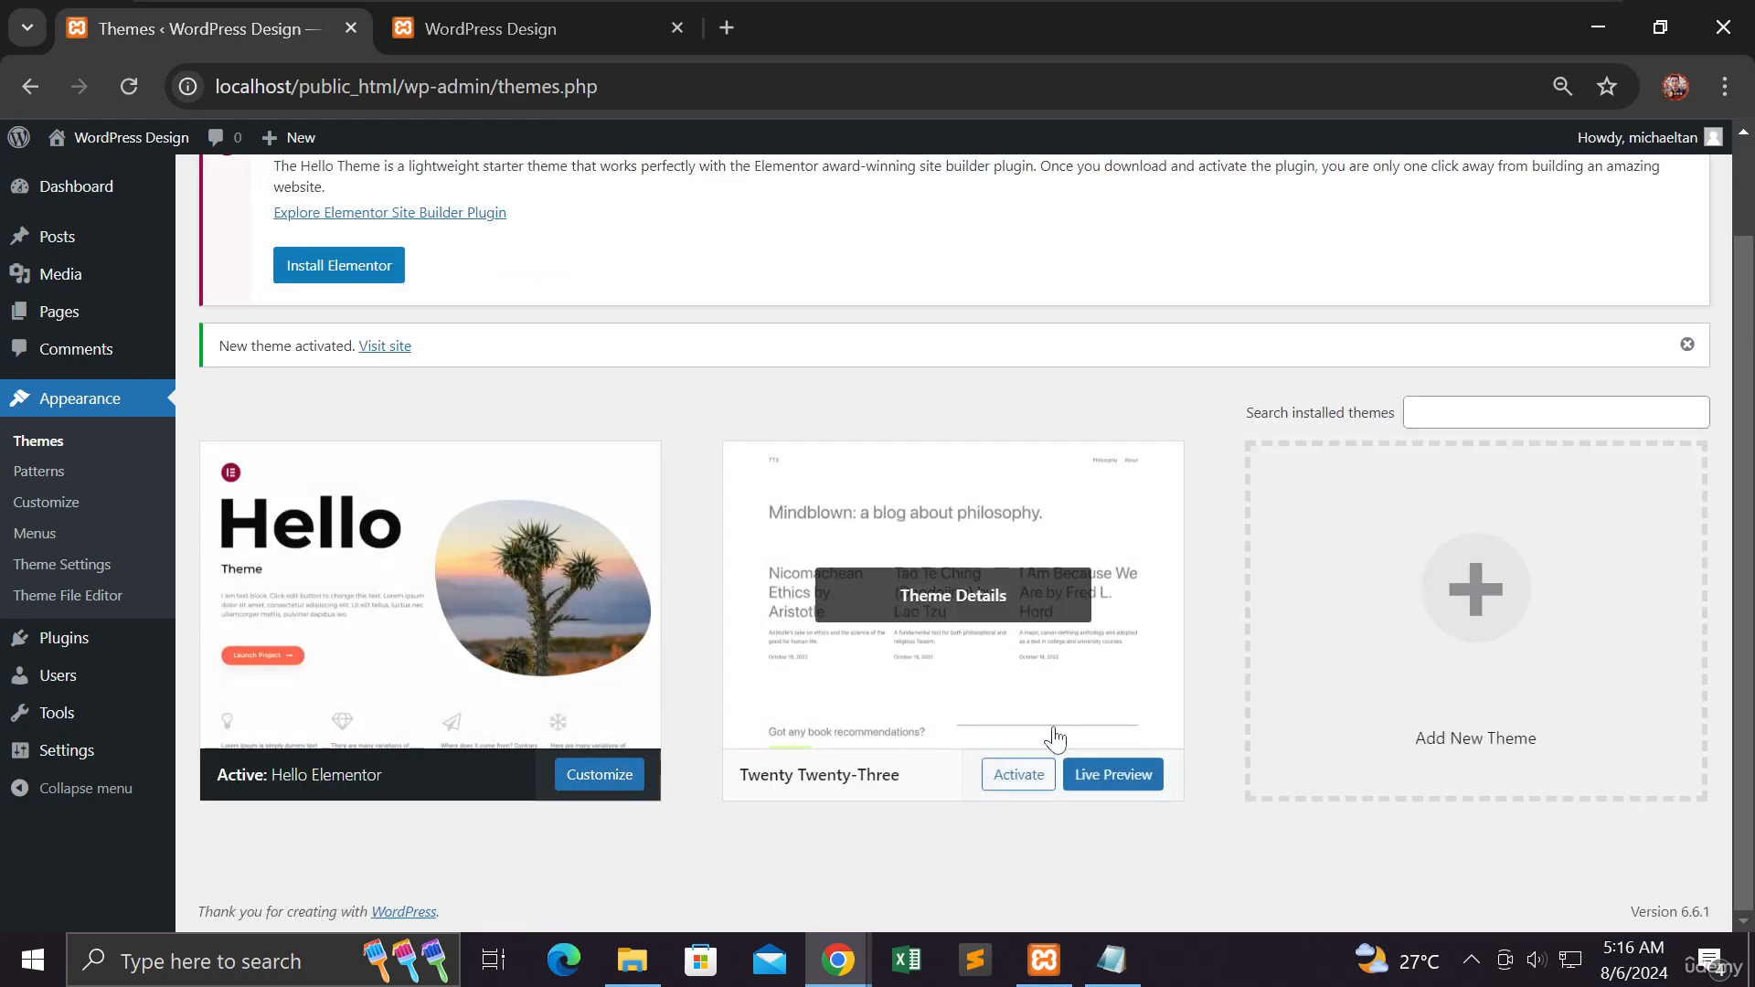
- Open the Twenty Twenty-Three theme's details and delete it
{"action": "left_click", "coordinate": [971, 629]}
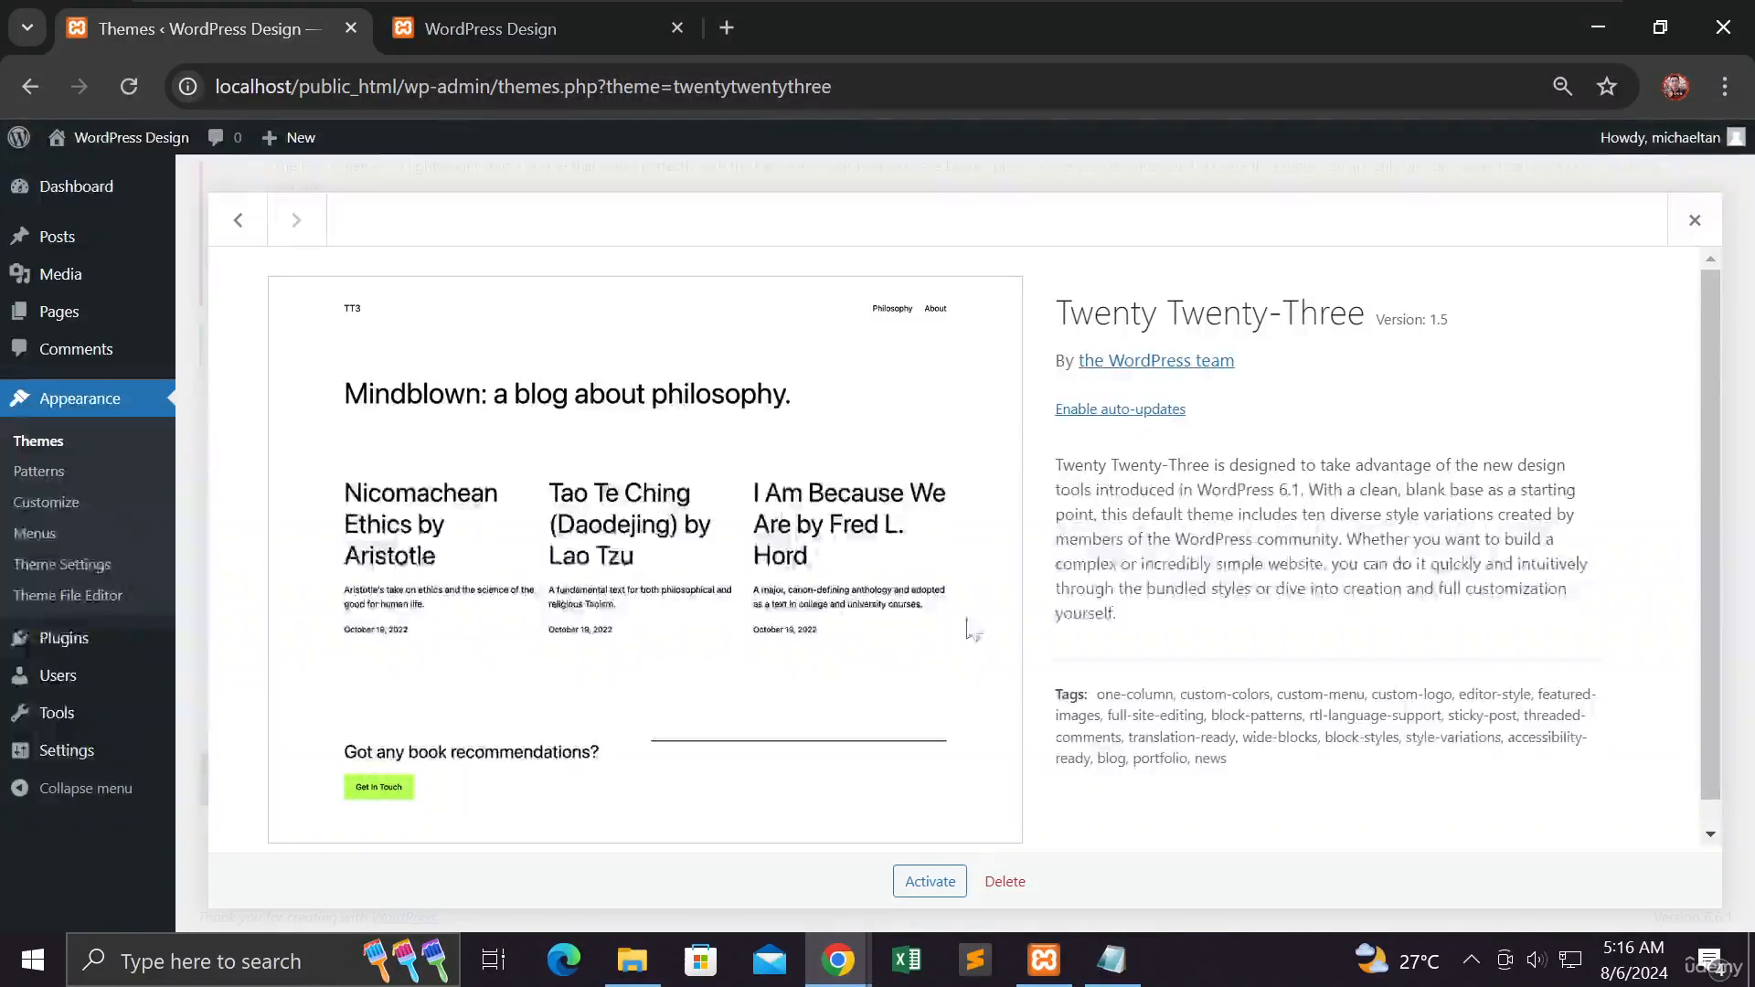
{"action": "left_click", "coordinate": [1006, 881]}
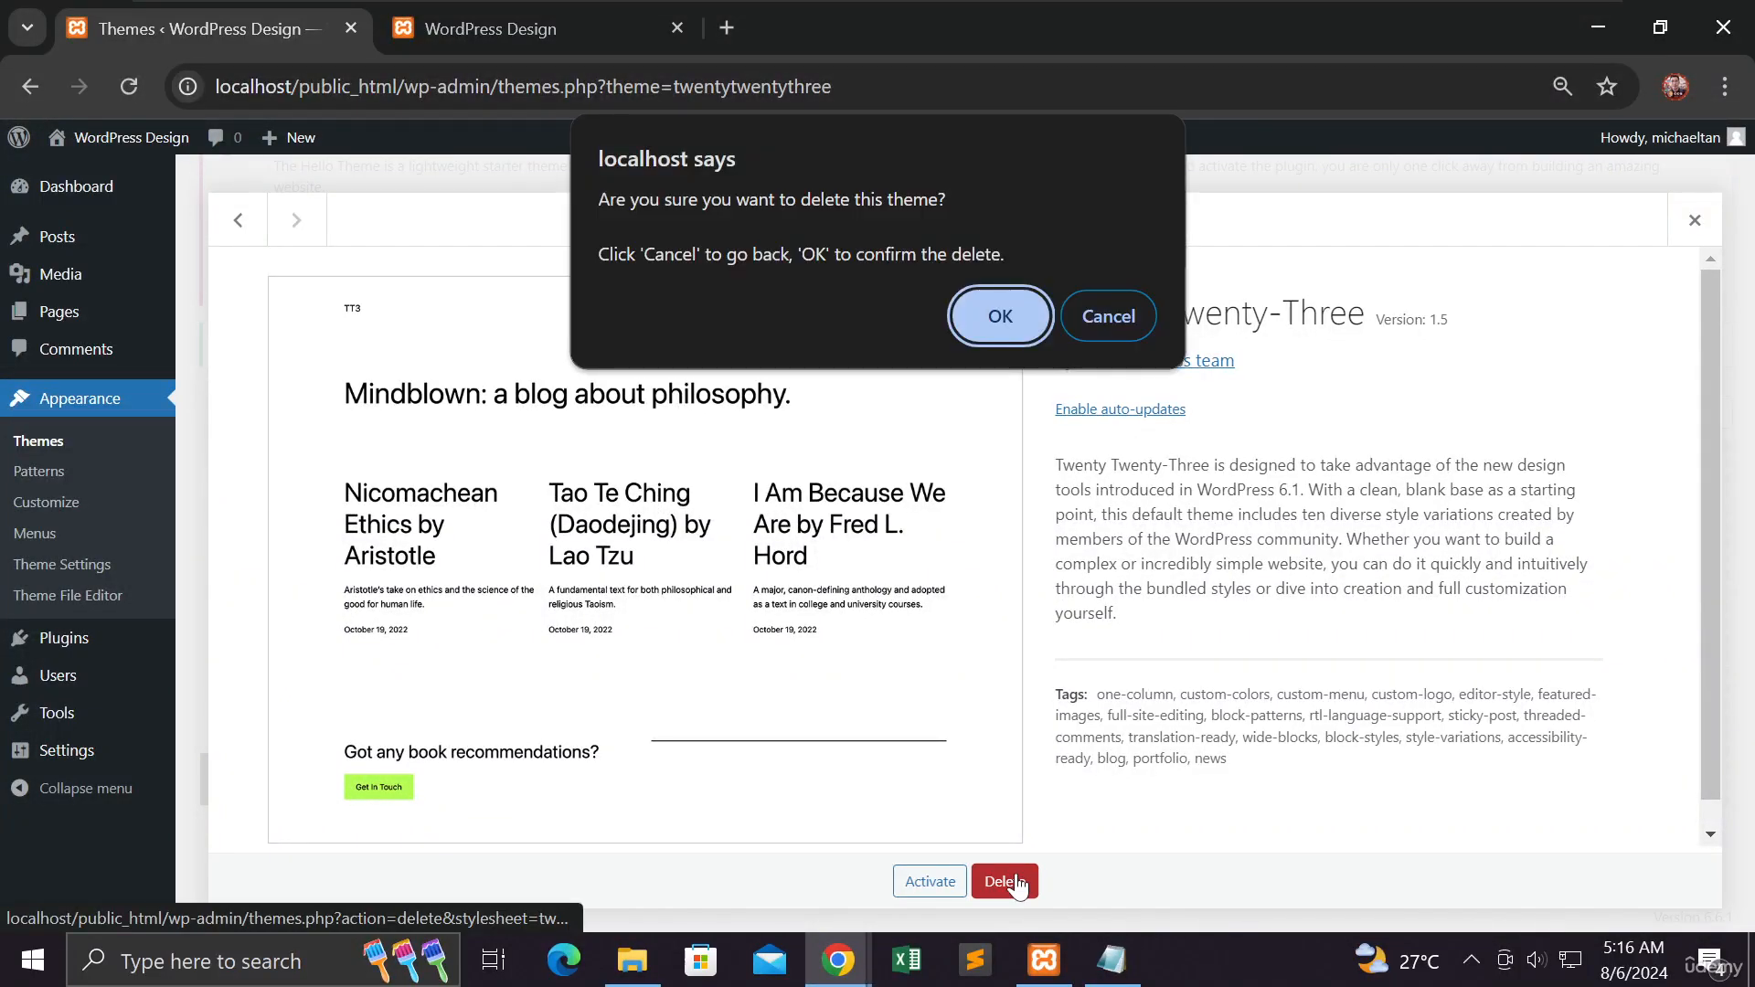
{"action": "left_click", "coordinate": [1000, 337]}
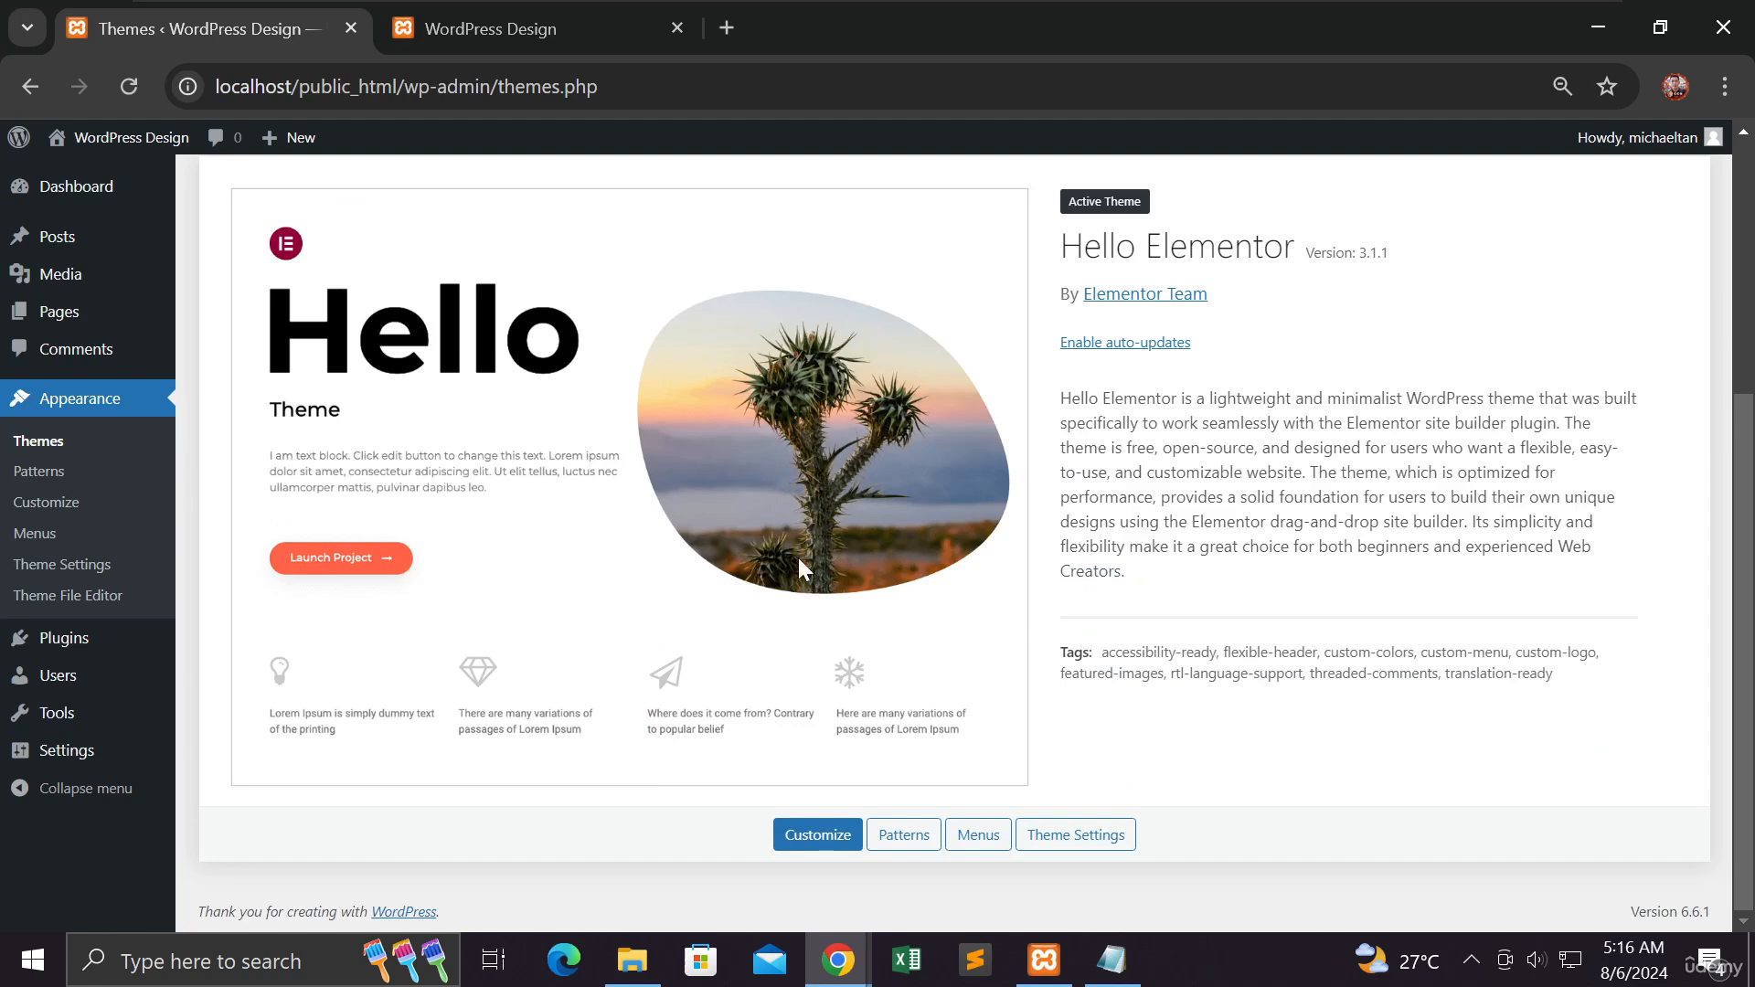
- Dismiss the Hello Theme installation notice on the Themes page
{"action": "scroll", "coordinate": [804, 559], "scroll_direction": "up", "scroll_amount": 3}
{"action": "scroll", "coordinate": [825, 564], "scroll_direction": "up", "scroll_amount": 2}
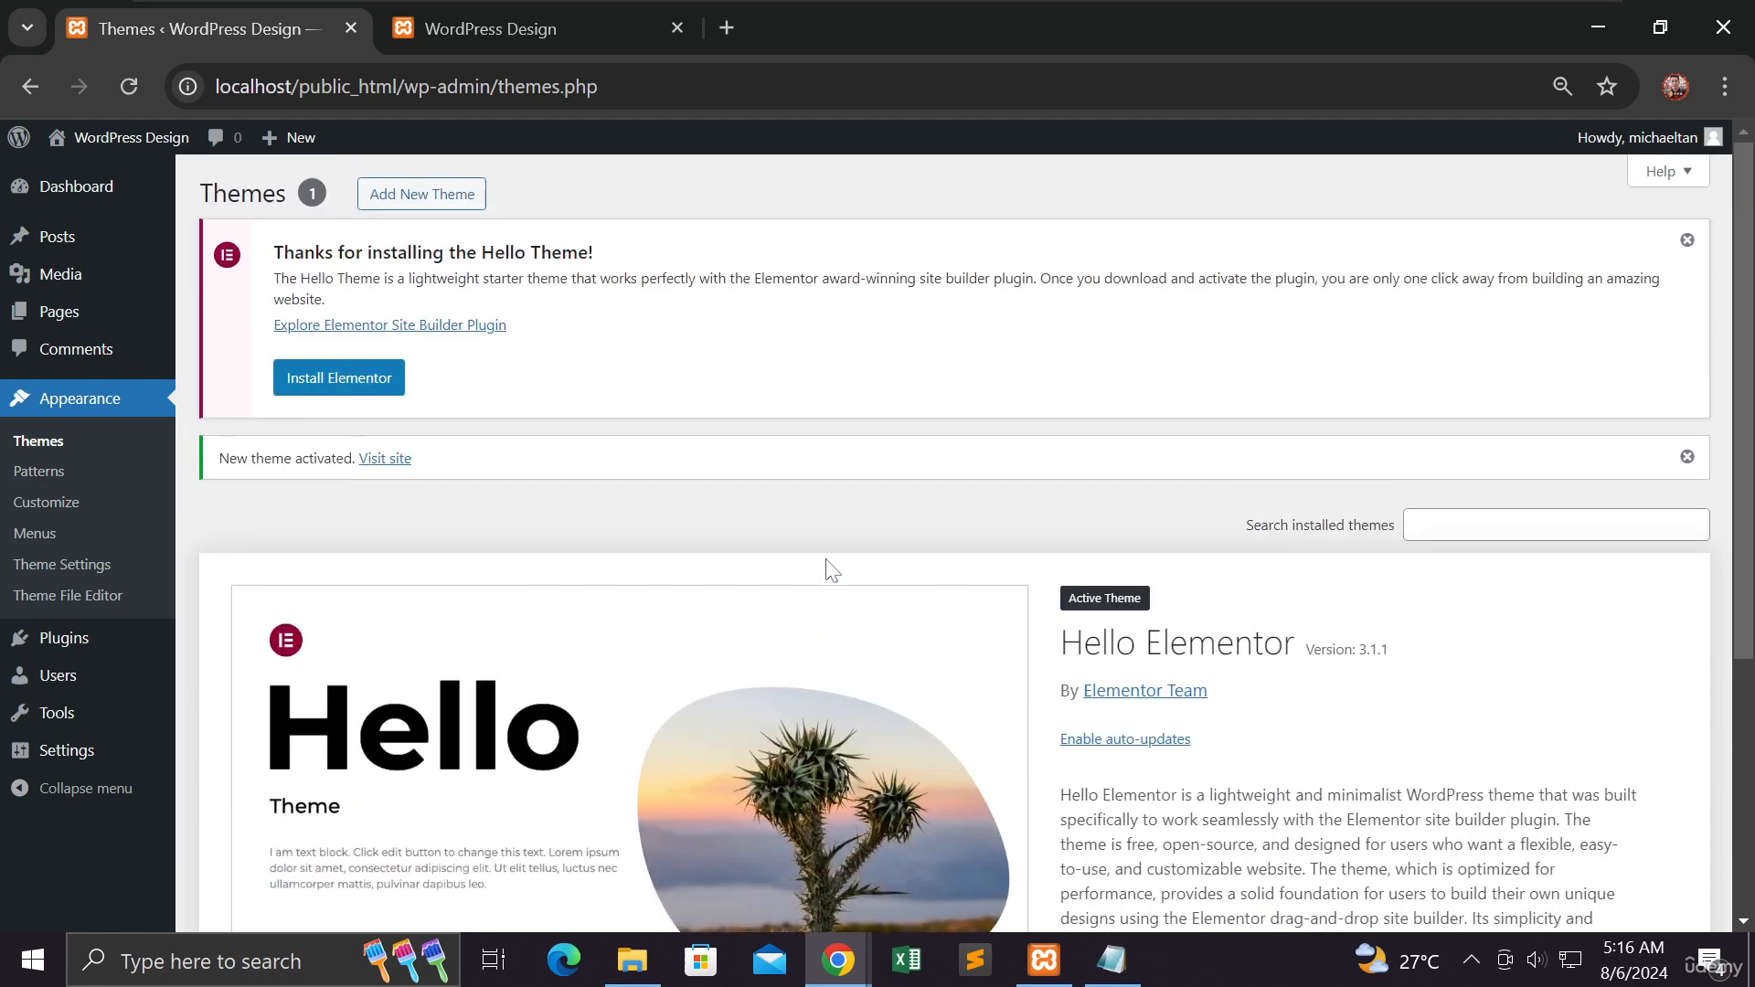
{"action": "left_click", "coordinate": [1688, 241]}
{"action": "scroll", "coordinate": [955, 543], "scroll_direction": "down", "scroll_amount": 2}
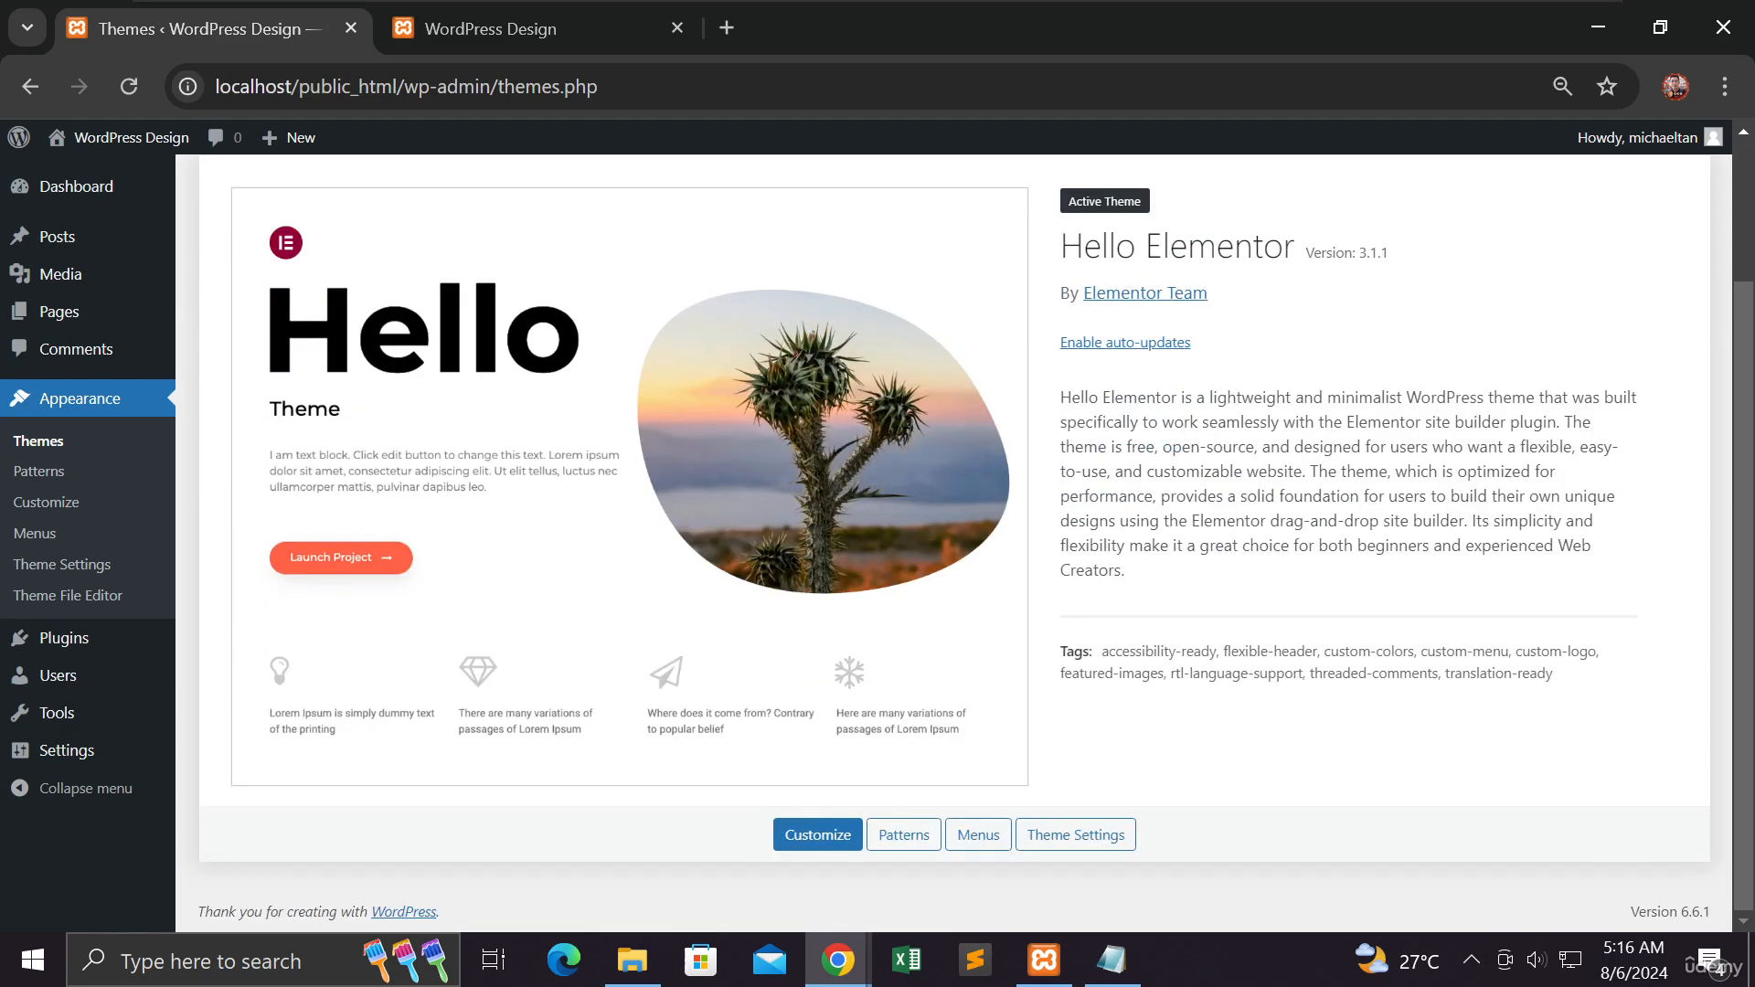
- Reload the site's front end in the other tab to view it with the new theme, then return to the admin
{"action": "left_click", "coordinate": [559, 30]}
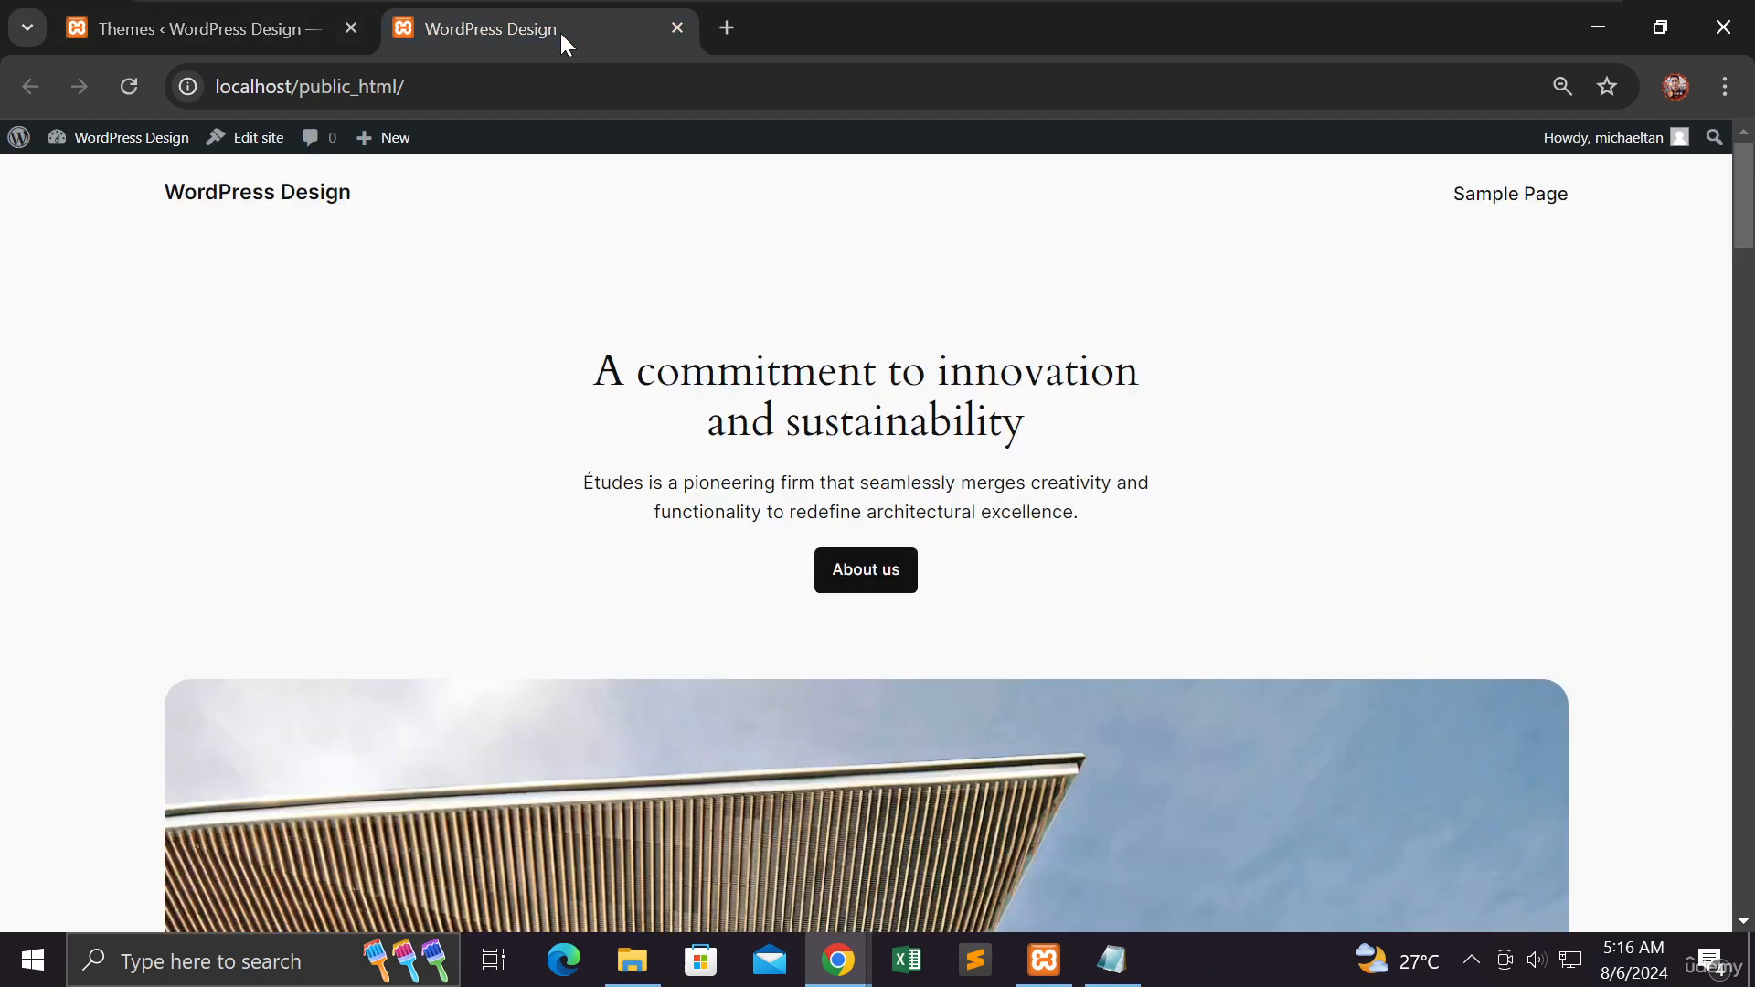
{"action": "left_click", "coordinate": [138, 88]}
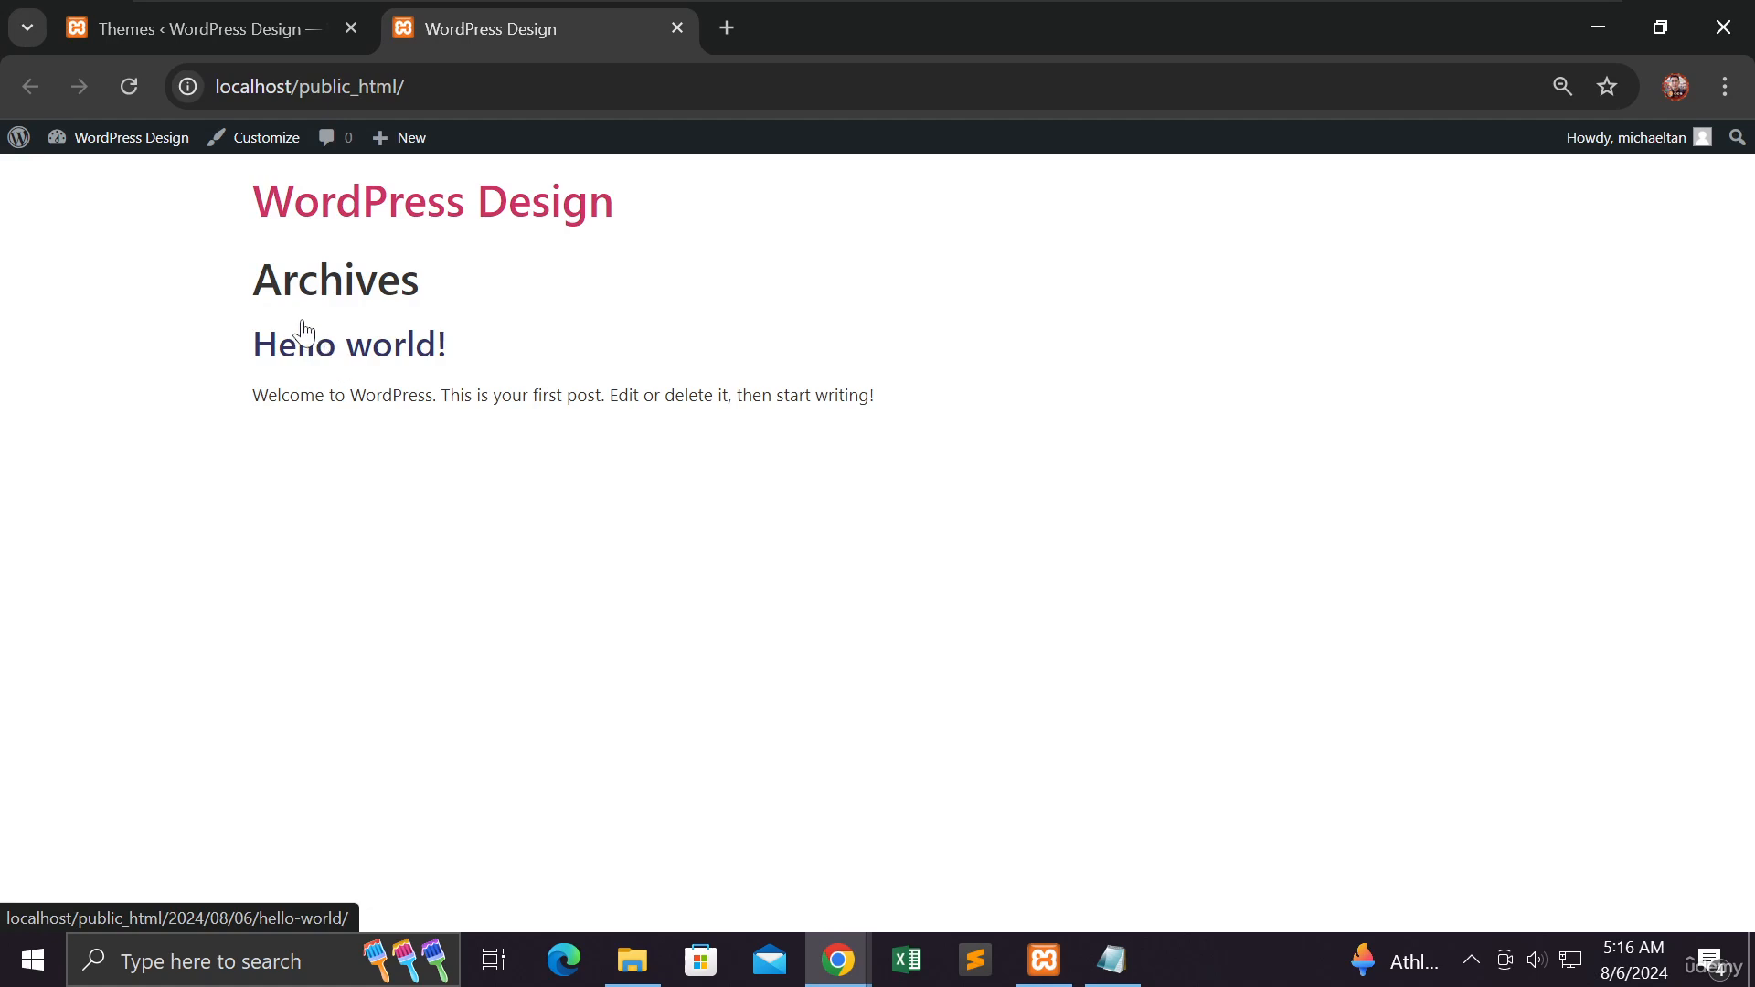
{"action": "left_click", "coordinate": [254, 34]}
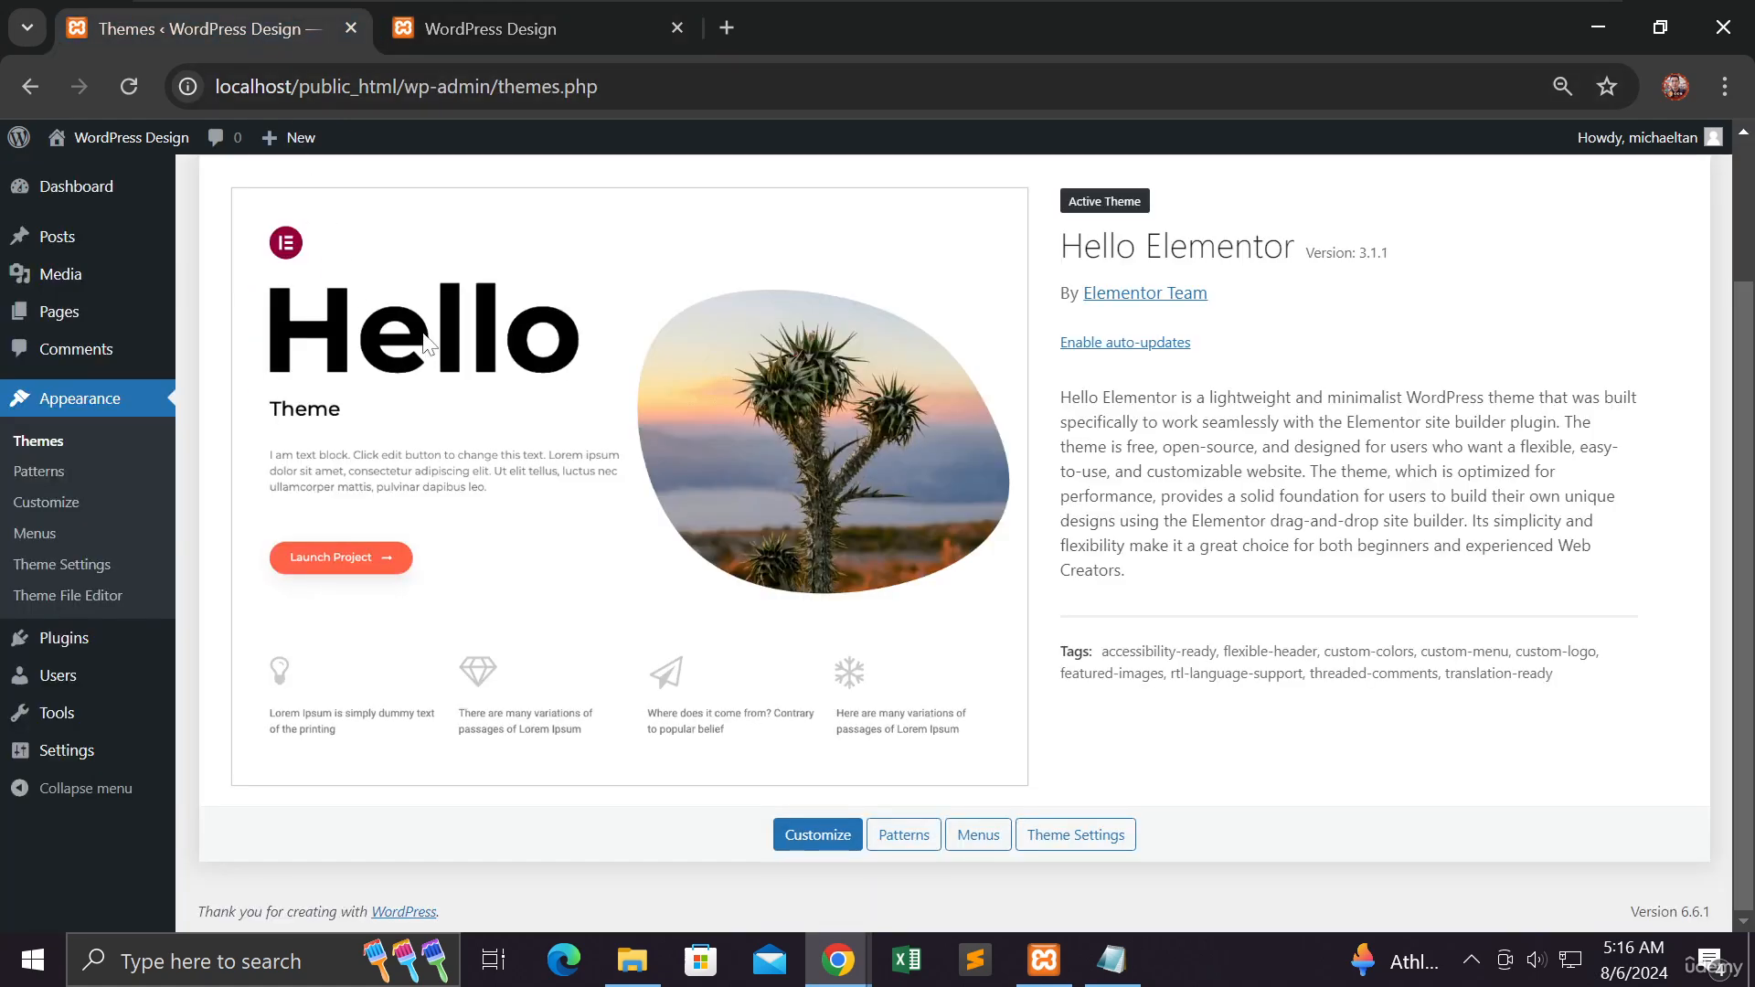
- Open the installed plugins and delete both the Hello Dolly and Akismet Anti-spam plugins
{"action": "scroll", "coordinate": [146, 329], "scroll_direction": "up", "scroll_amount": 2}
{"action": "mouse_move", "coordinate": [147, 329]}
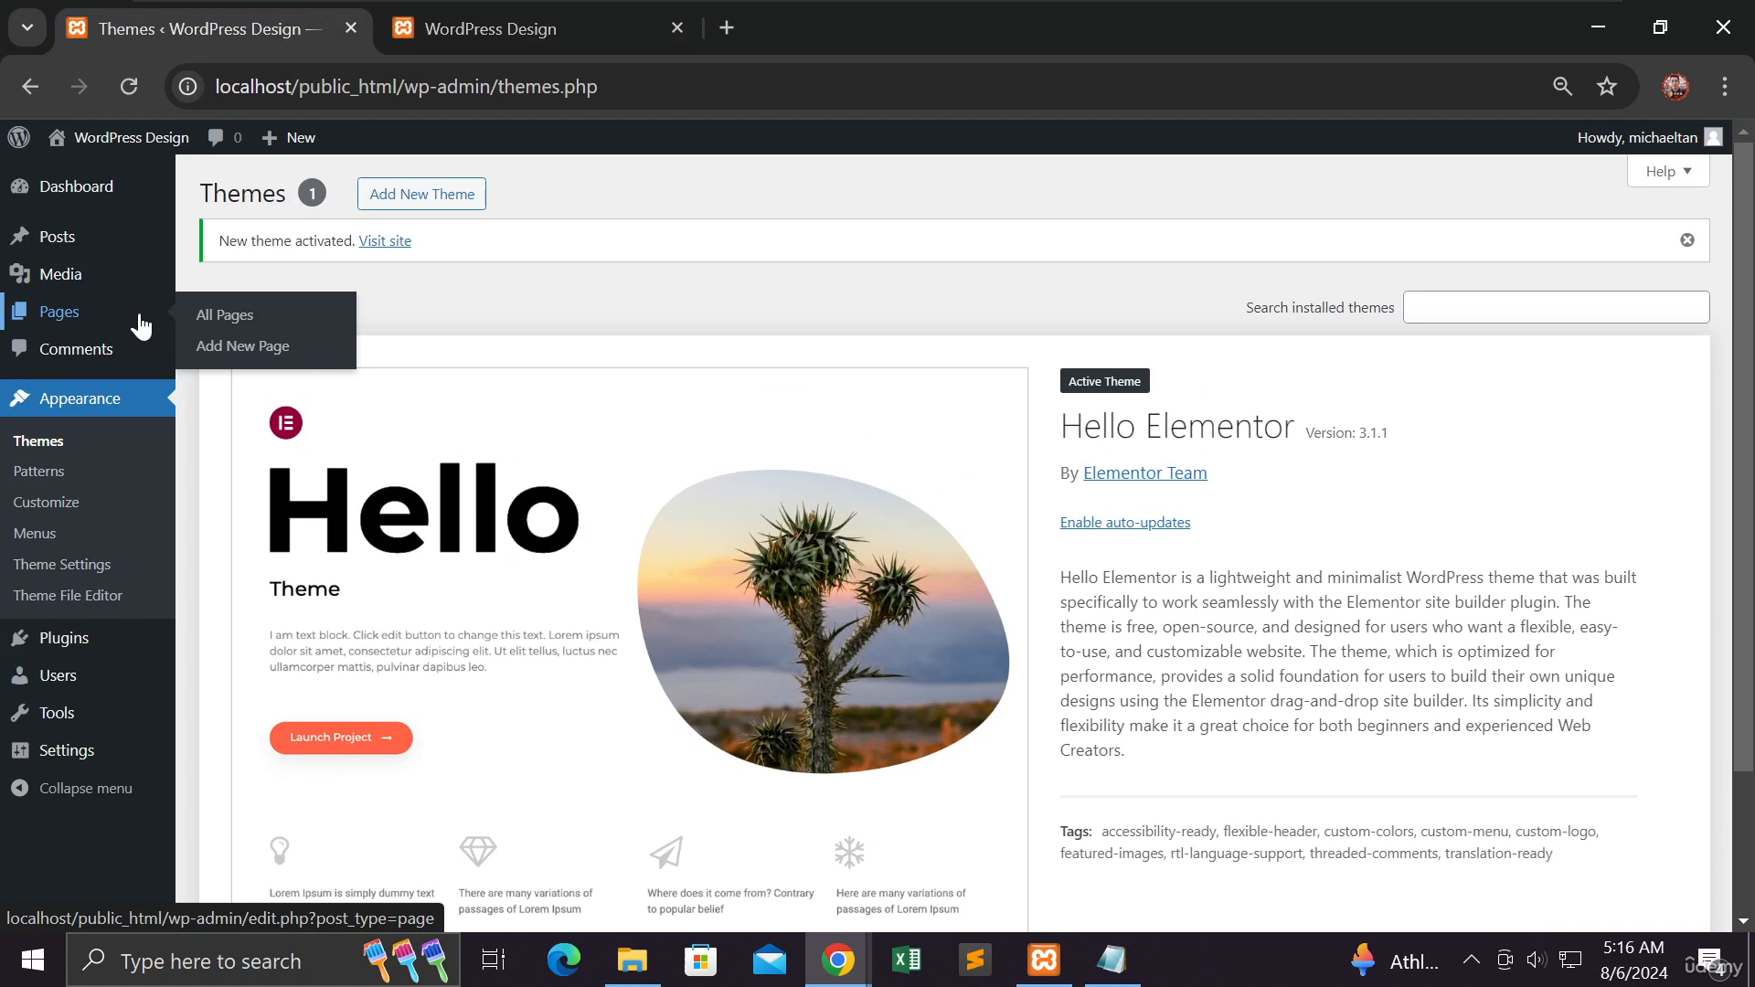
{"action": "mouse_move", "coordinate": [97, 207]}
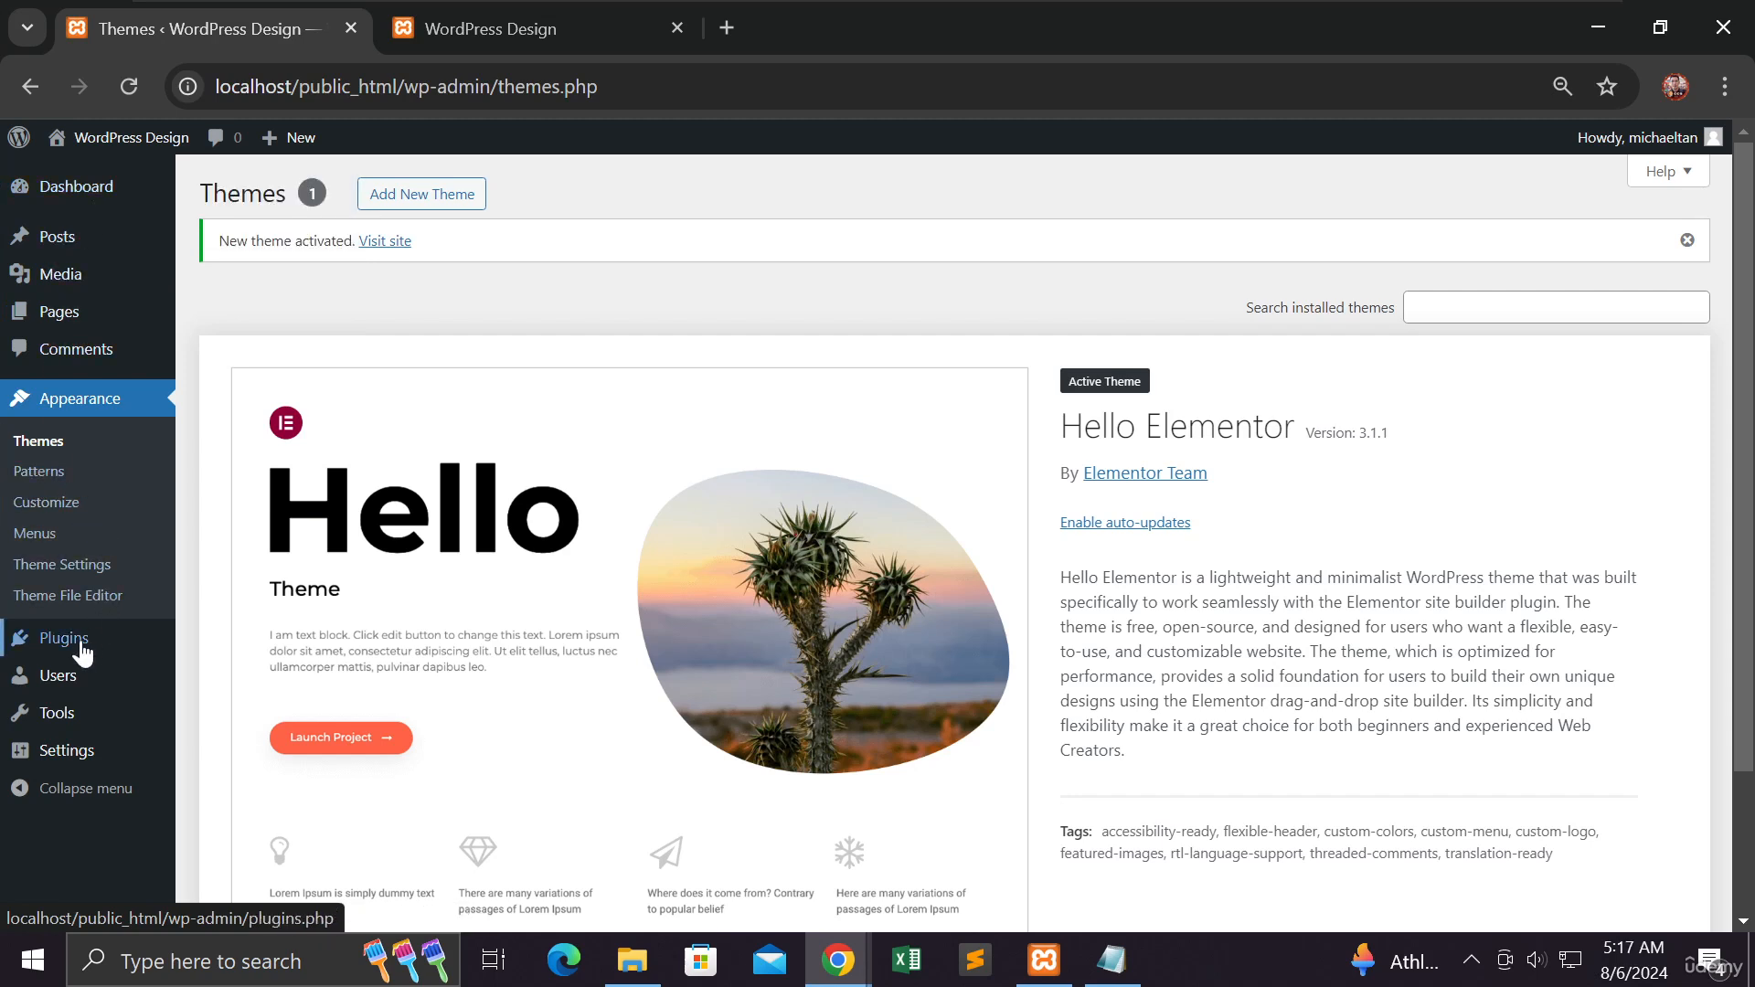
{"action": "mouse_move", "coordinate": [76, 656]}
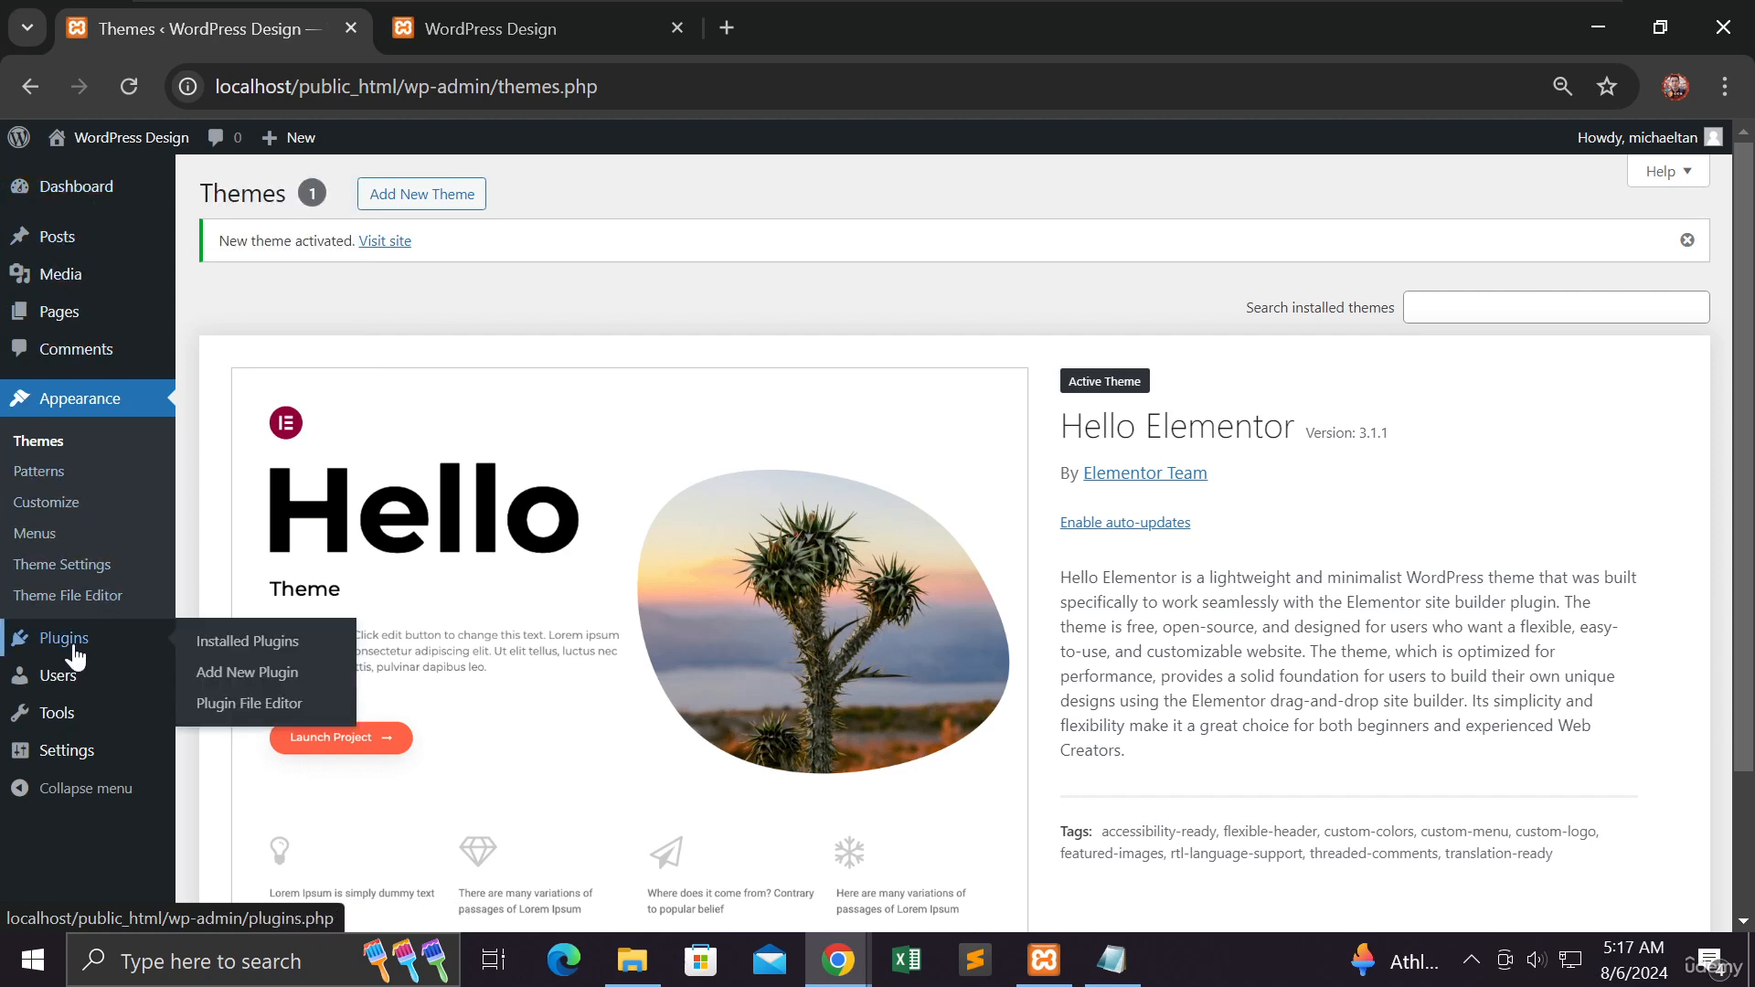
{"action": "left_click", "coordinate": [228, 654]}
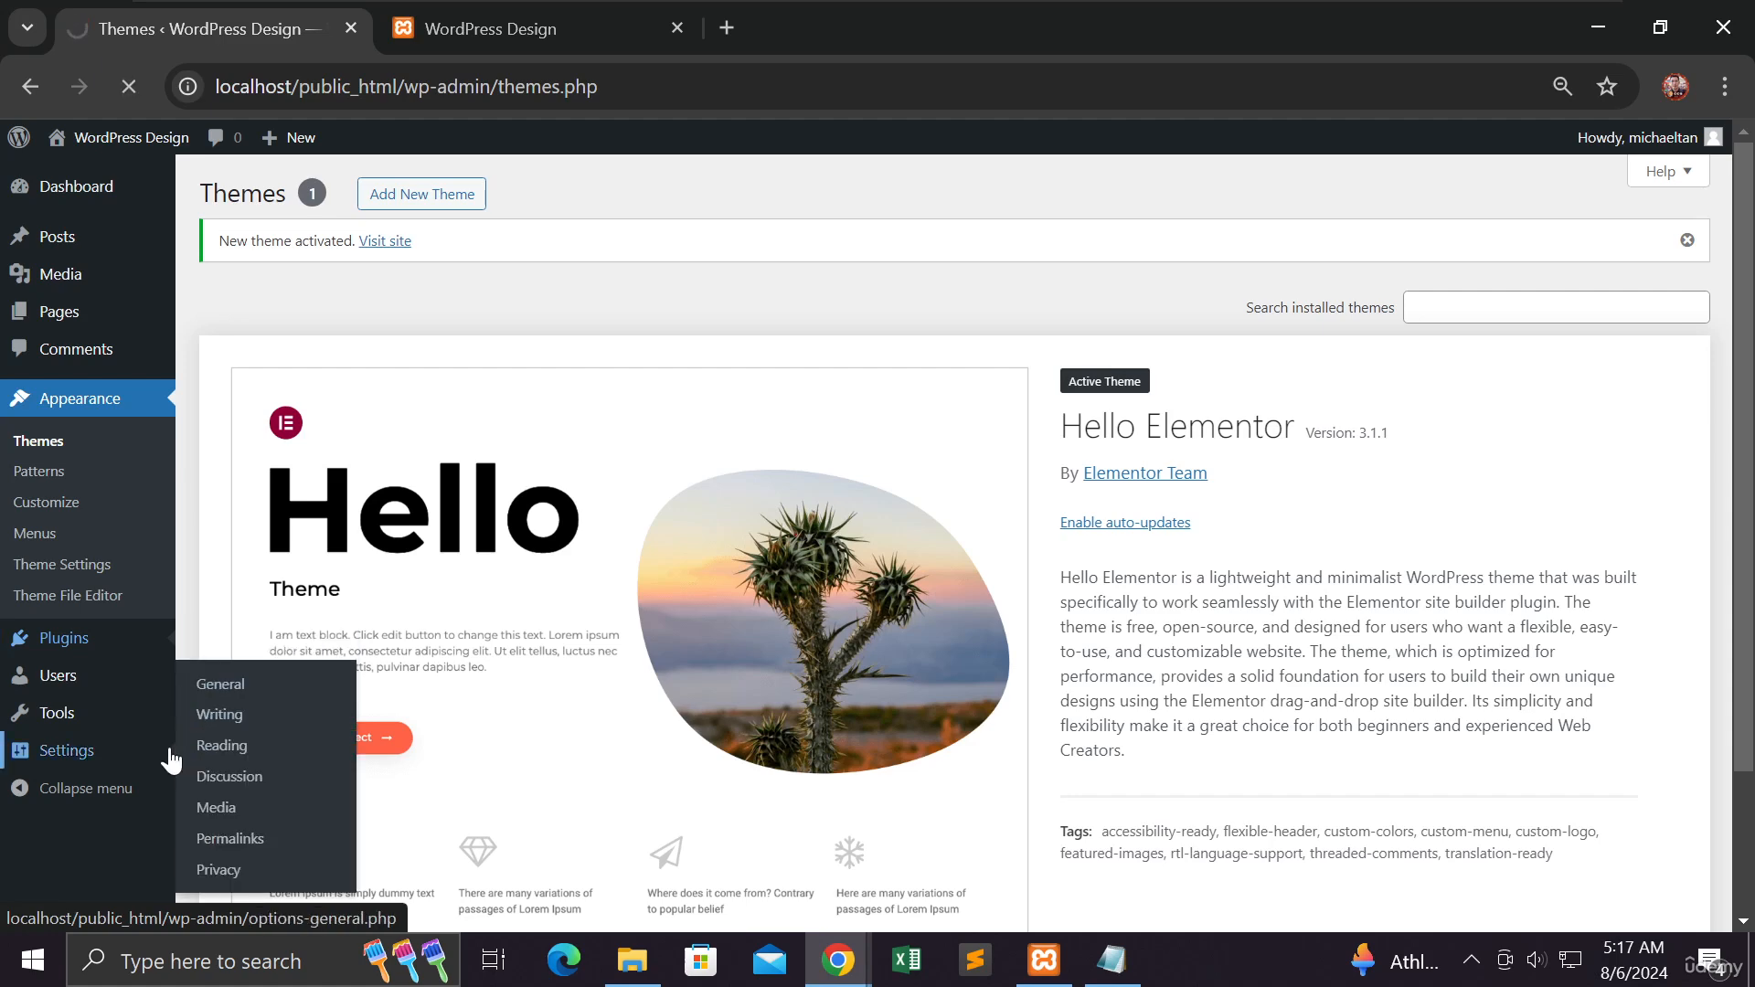
{"action": "mouse_move", "coordinate": [169, 732]}
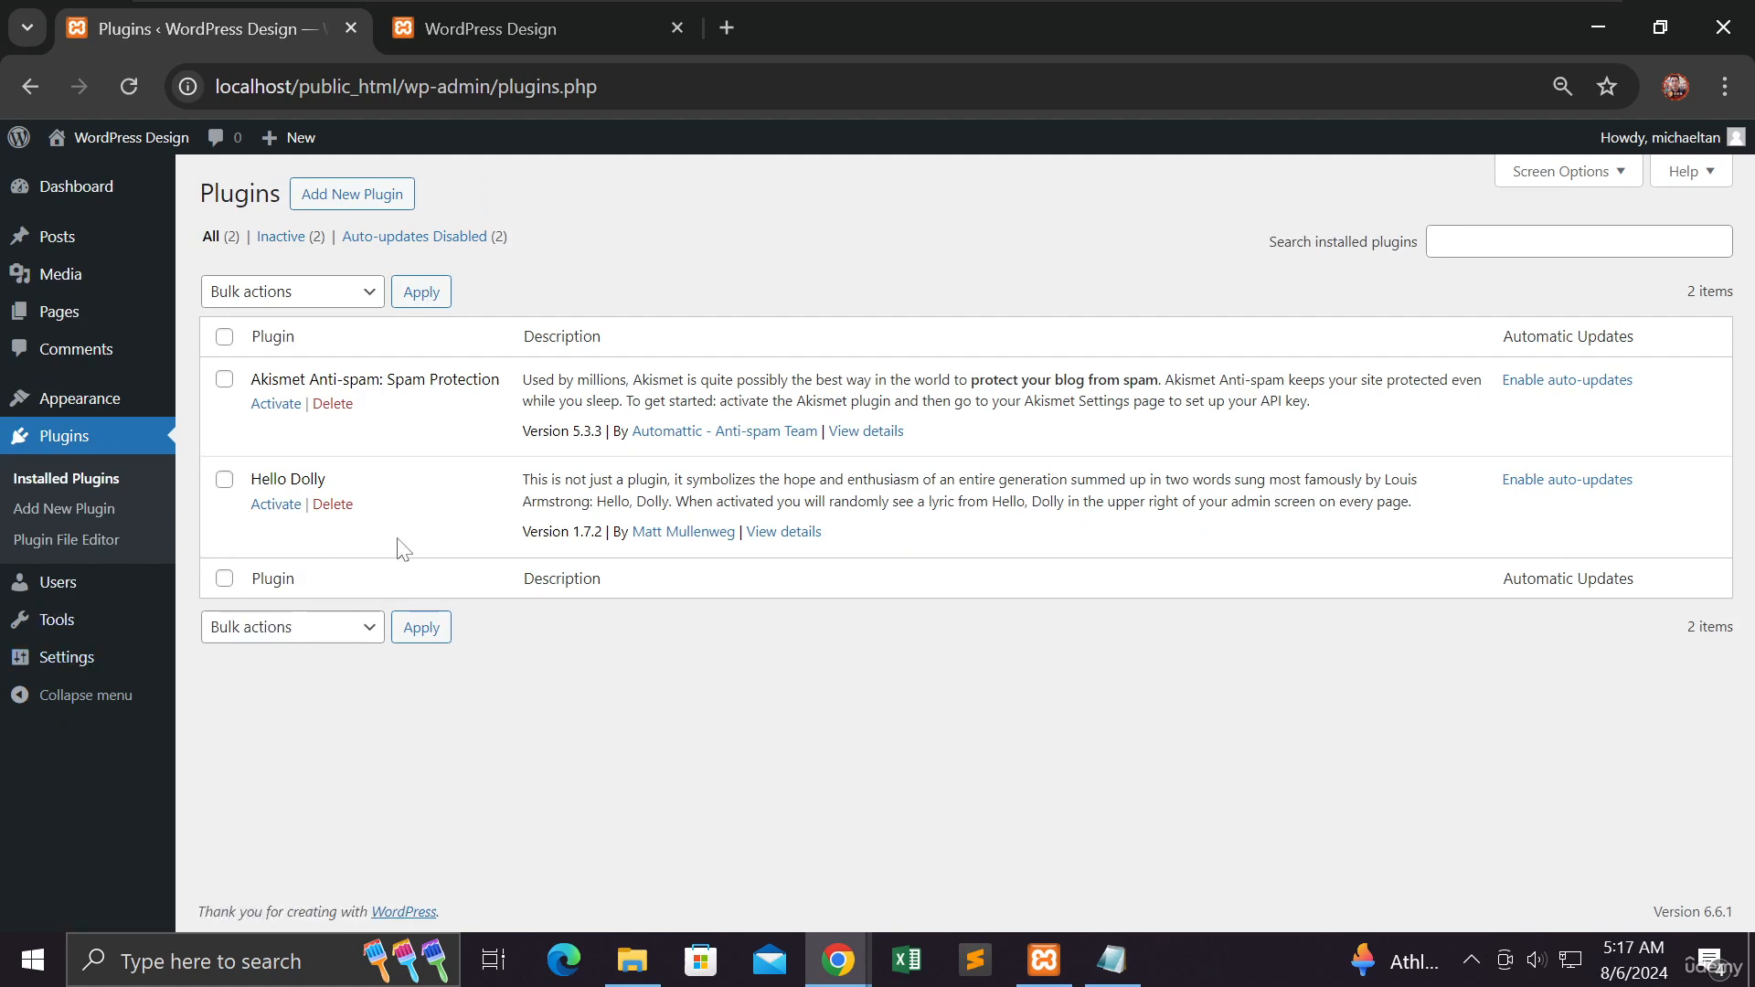
{"action": "left_click", "coordinate": [339, 514]}
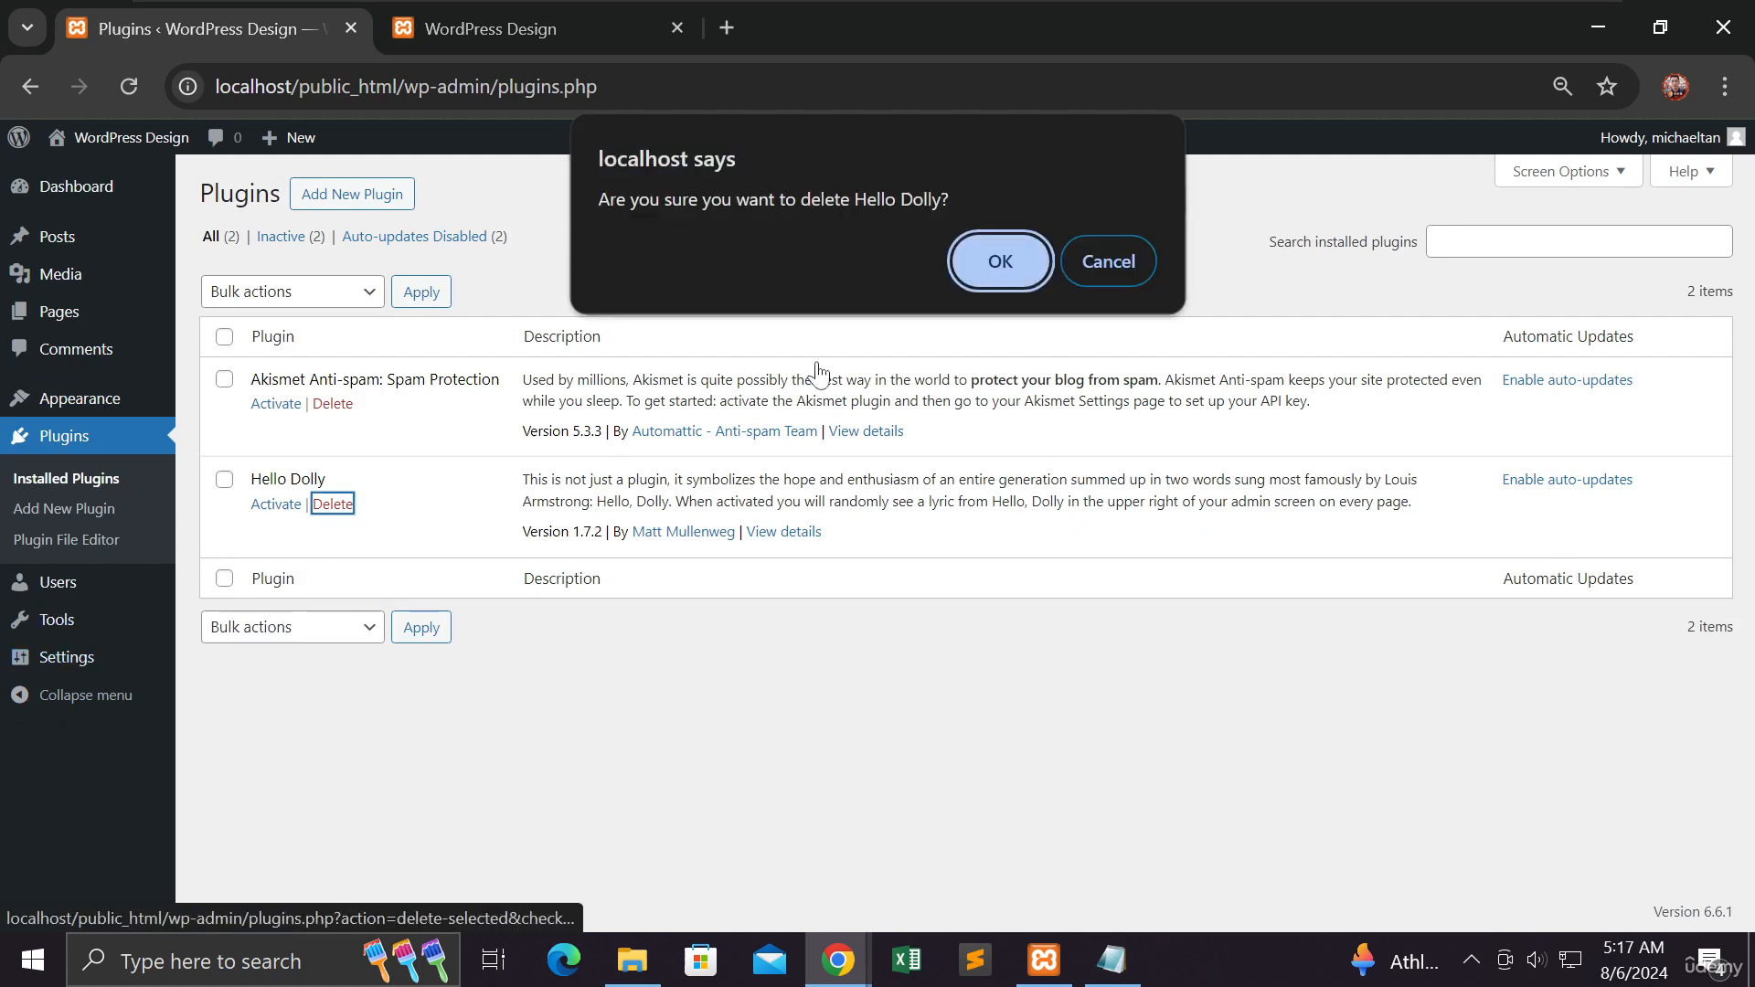
{"action": "left_click", "coordinate": [995, 264]}
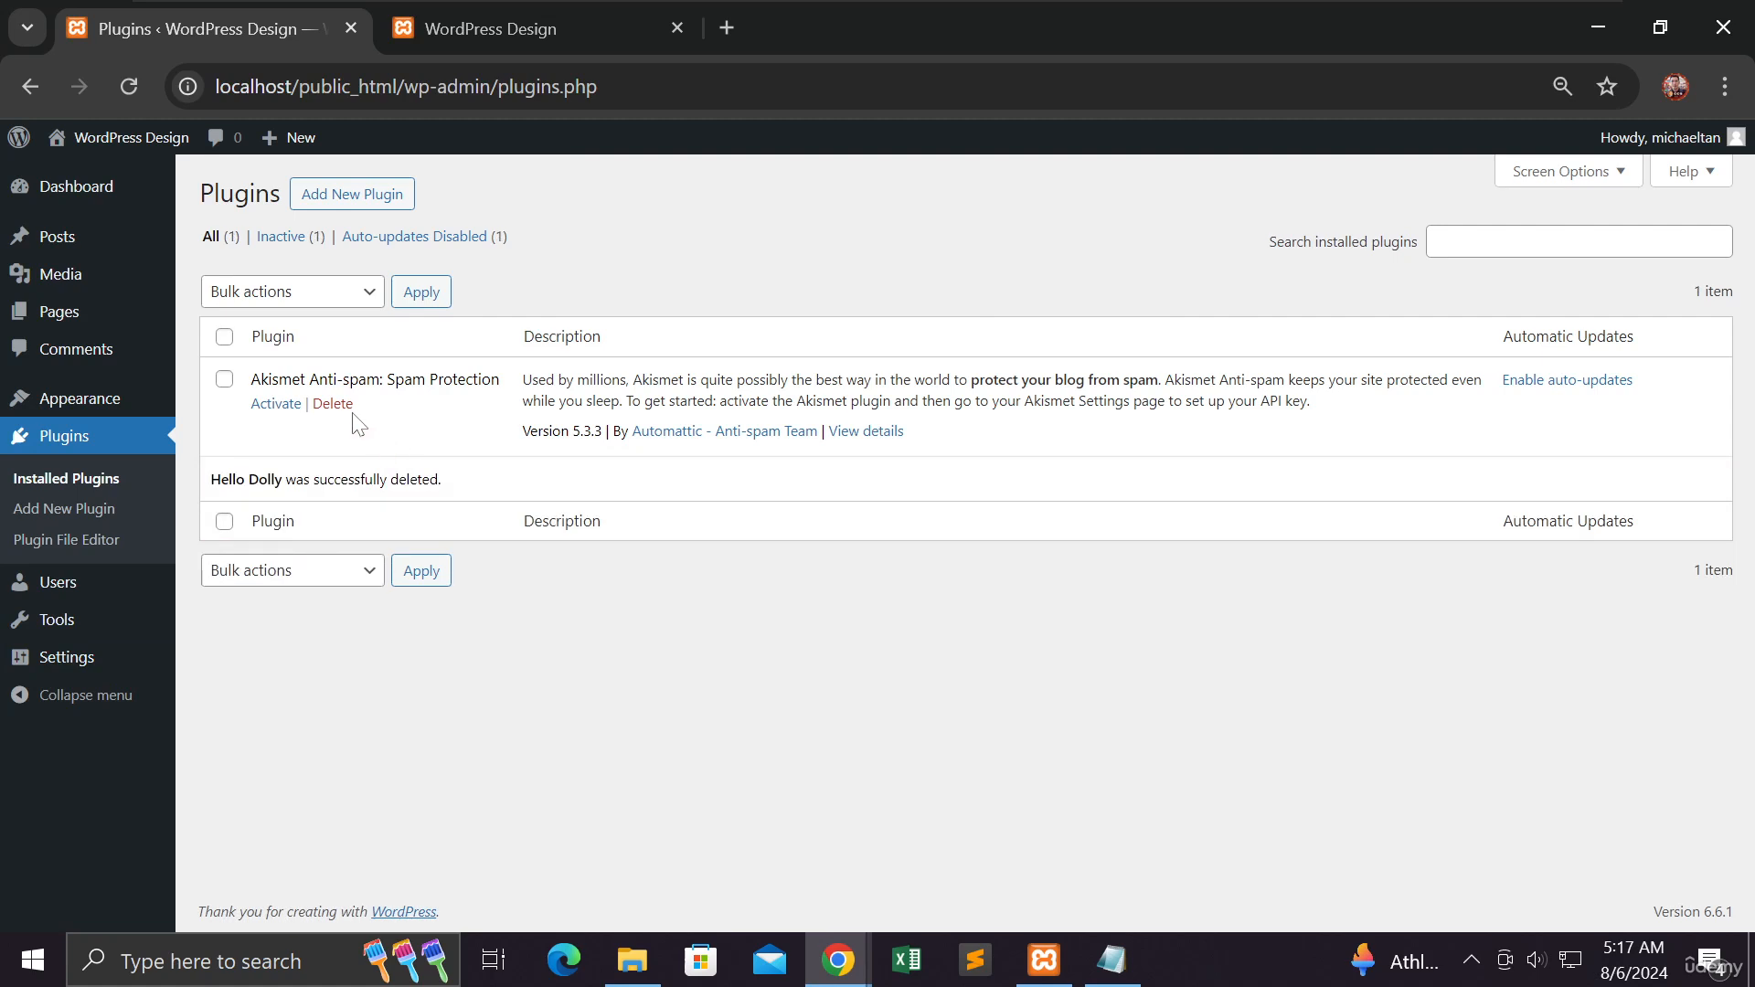
{"action": "left_click", "coordinate": [332, 403]}
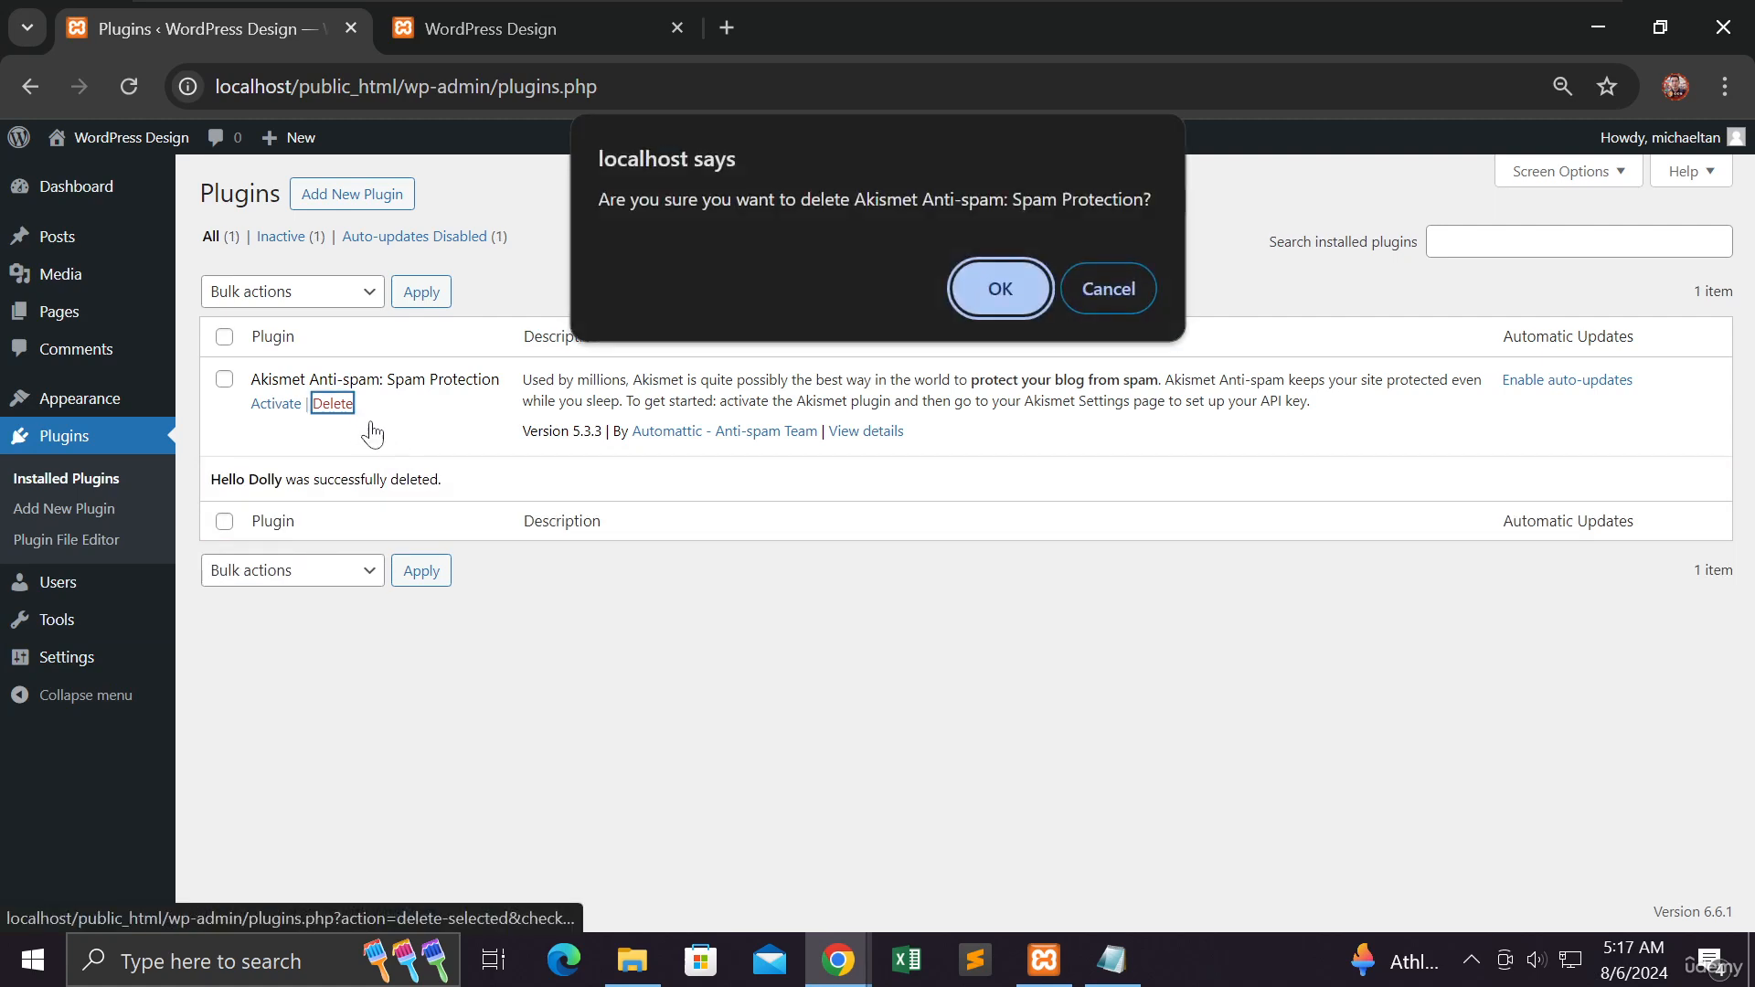
{"action": "left_click", "coordinate": [978, 291]}
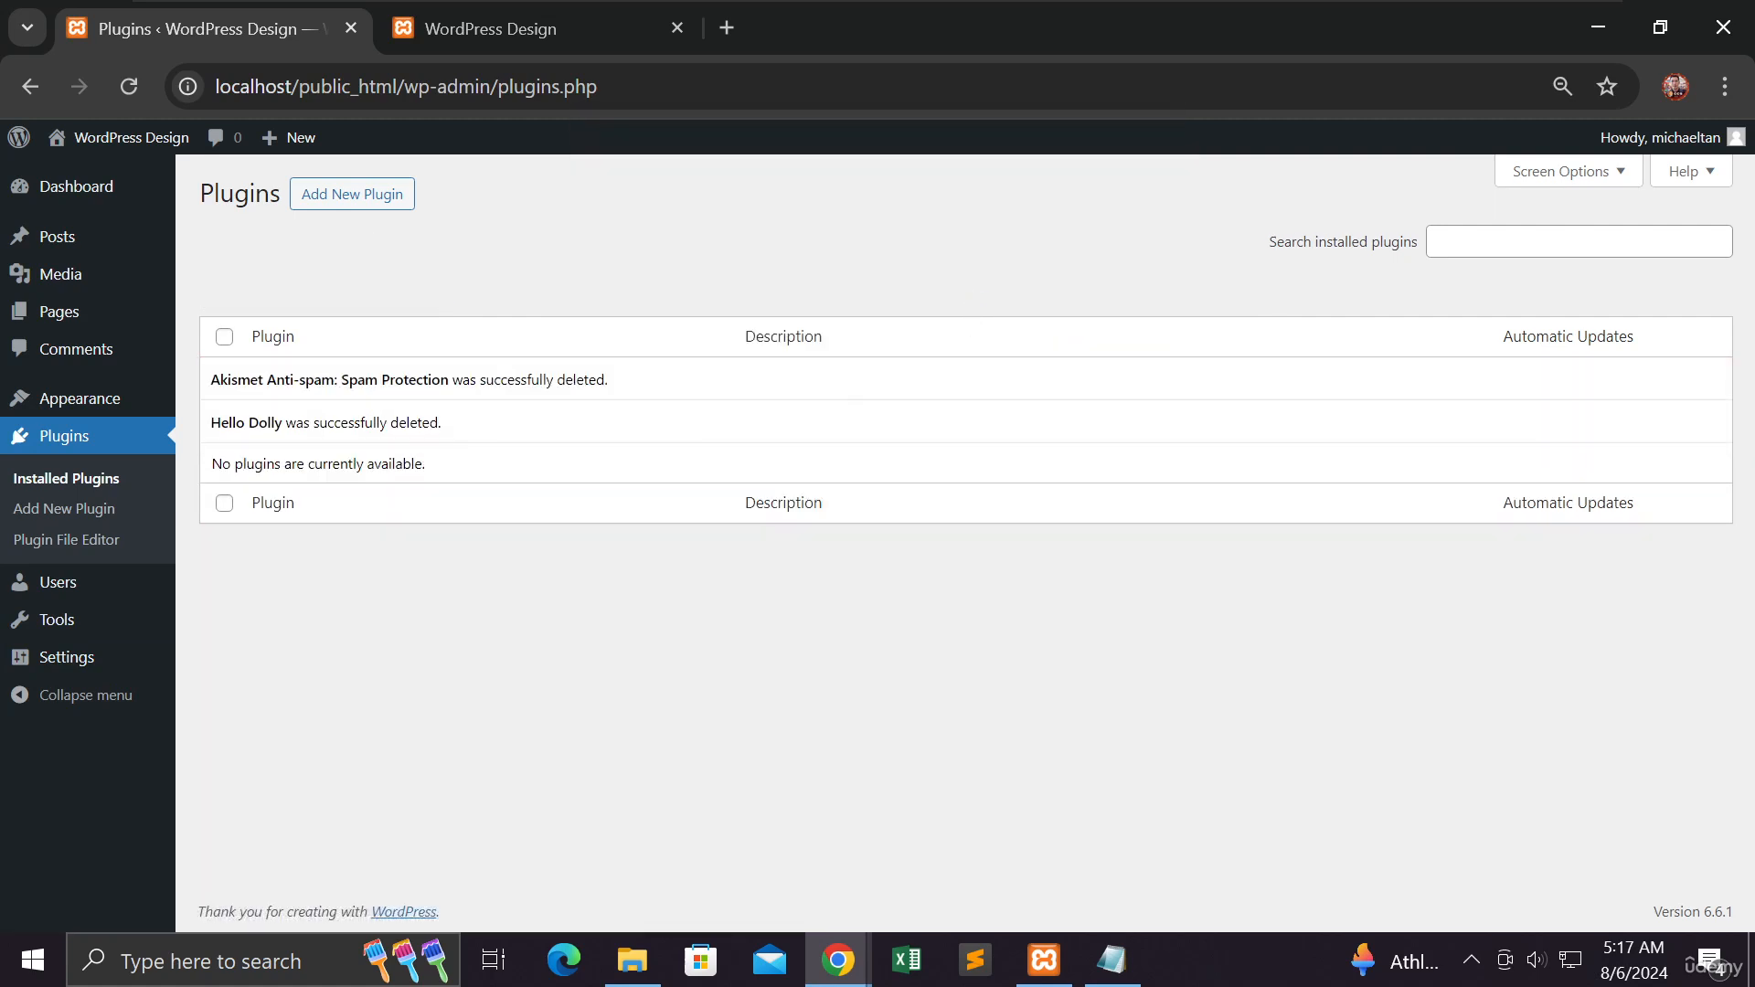
- Search the plugin directory for elementor and install Elementor Website Builder
{"action": "left_click", "coordinate": [359, 203]}
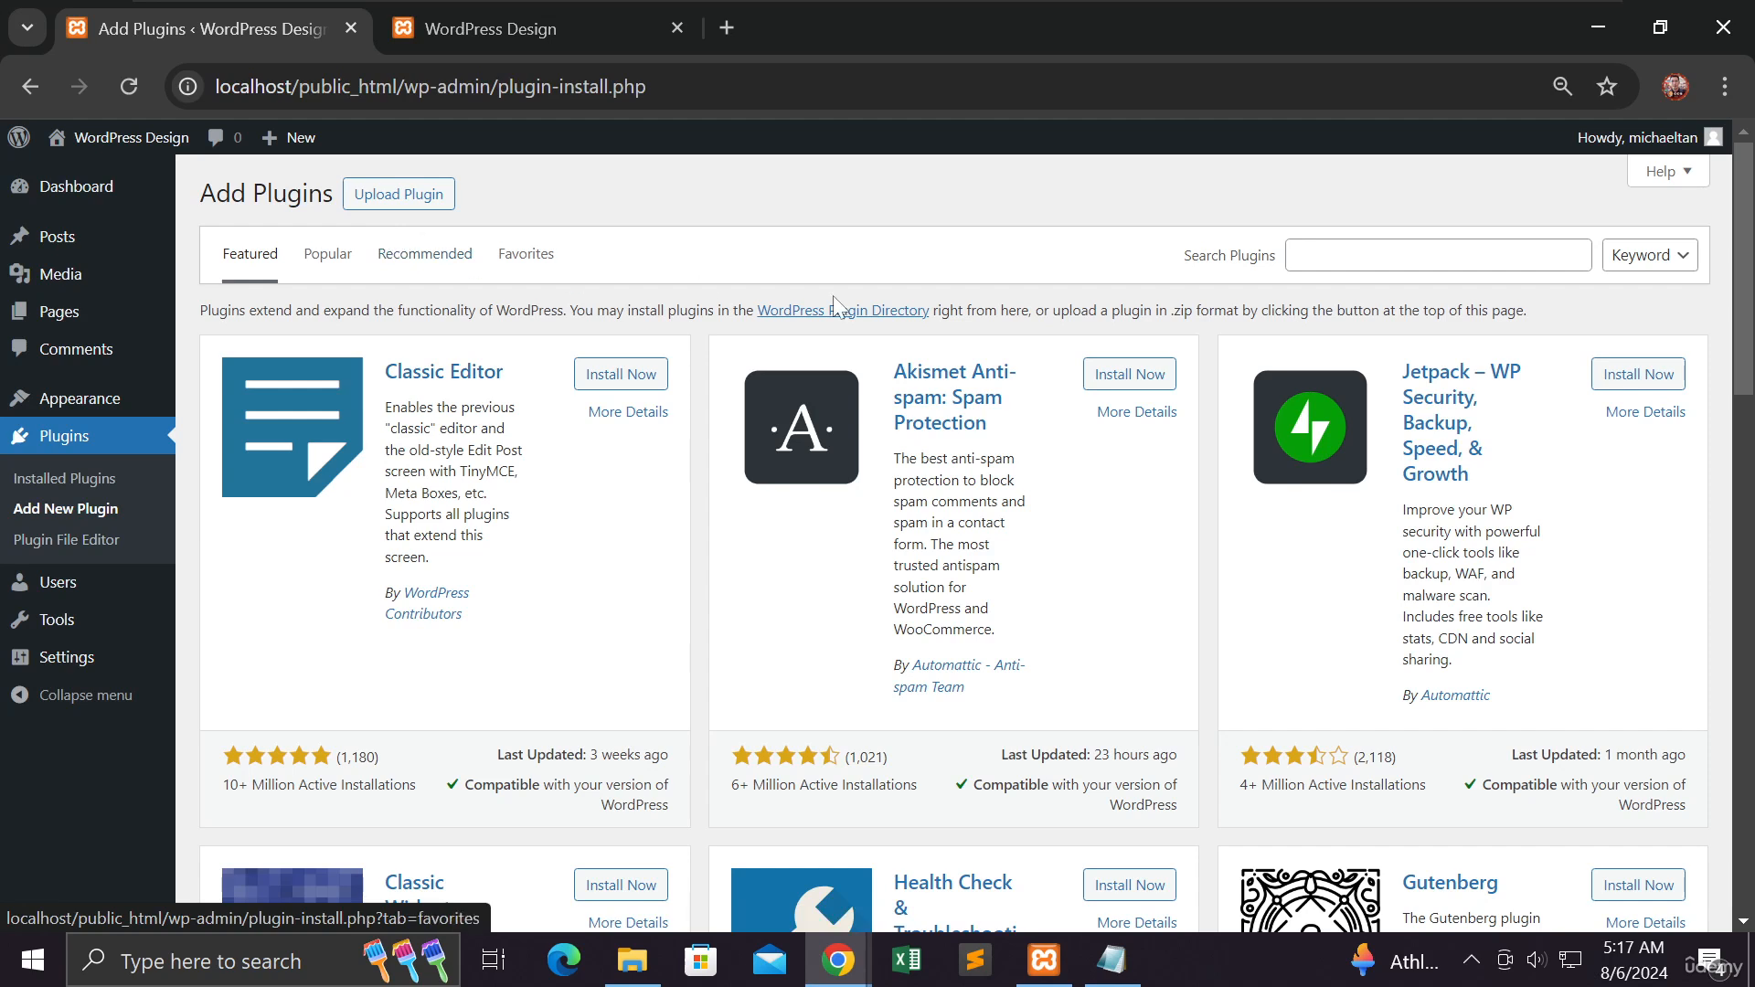
{"action": "left_click", "coordinate": [1307, 255]}
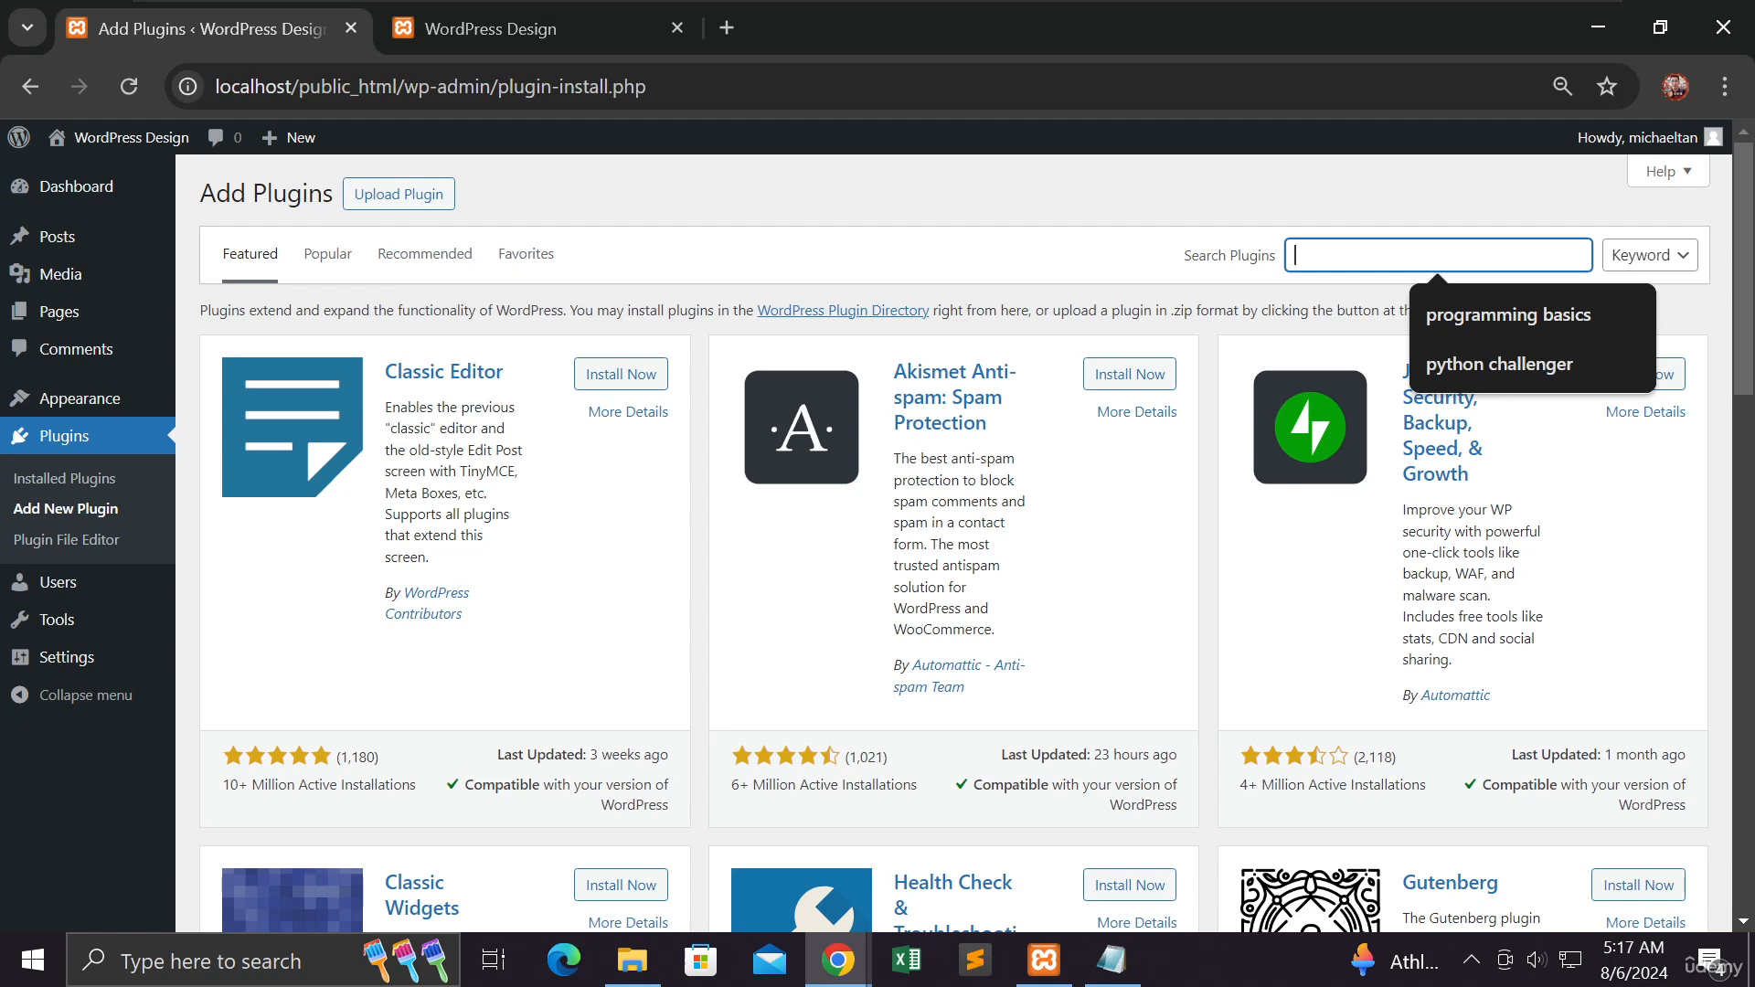
{"action": "type", "text": "ele"}
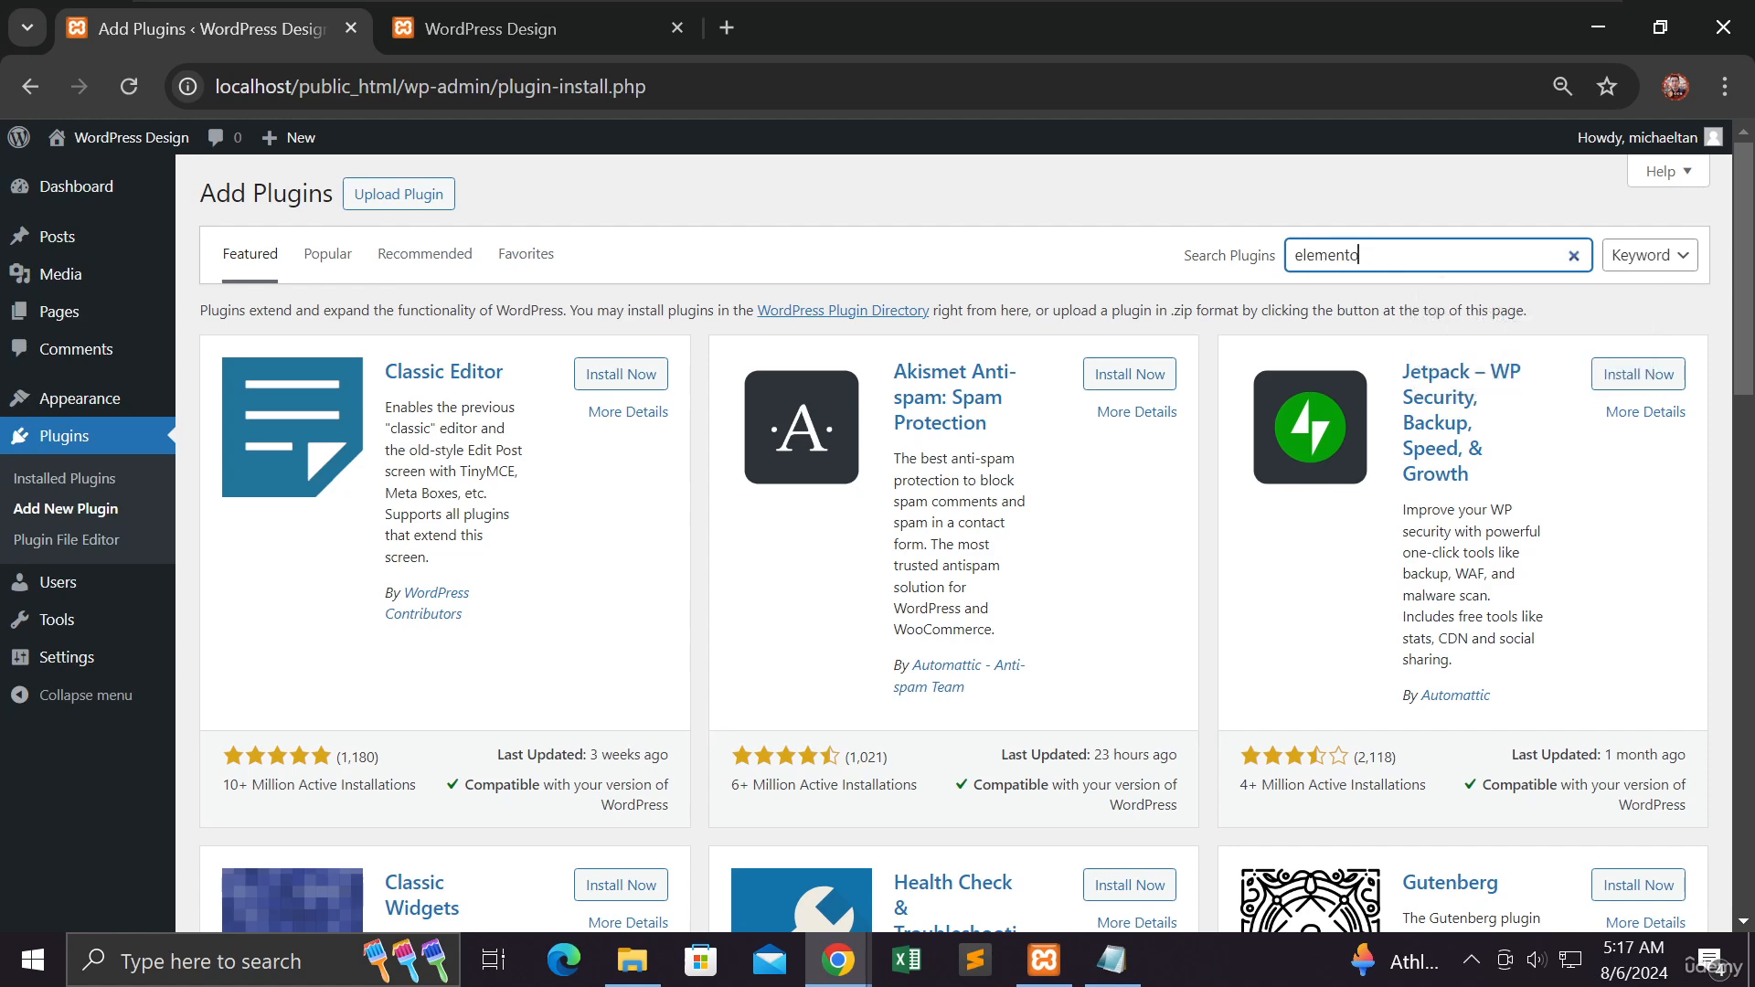
{"action": "type", "text": "mentor"}
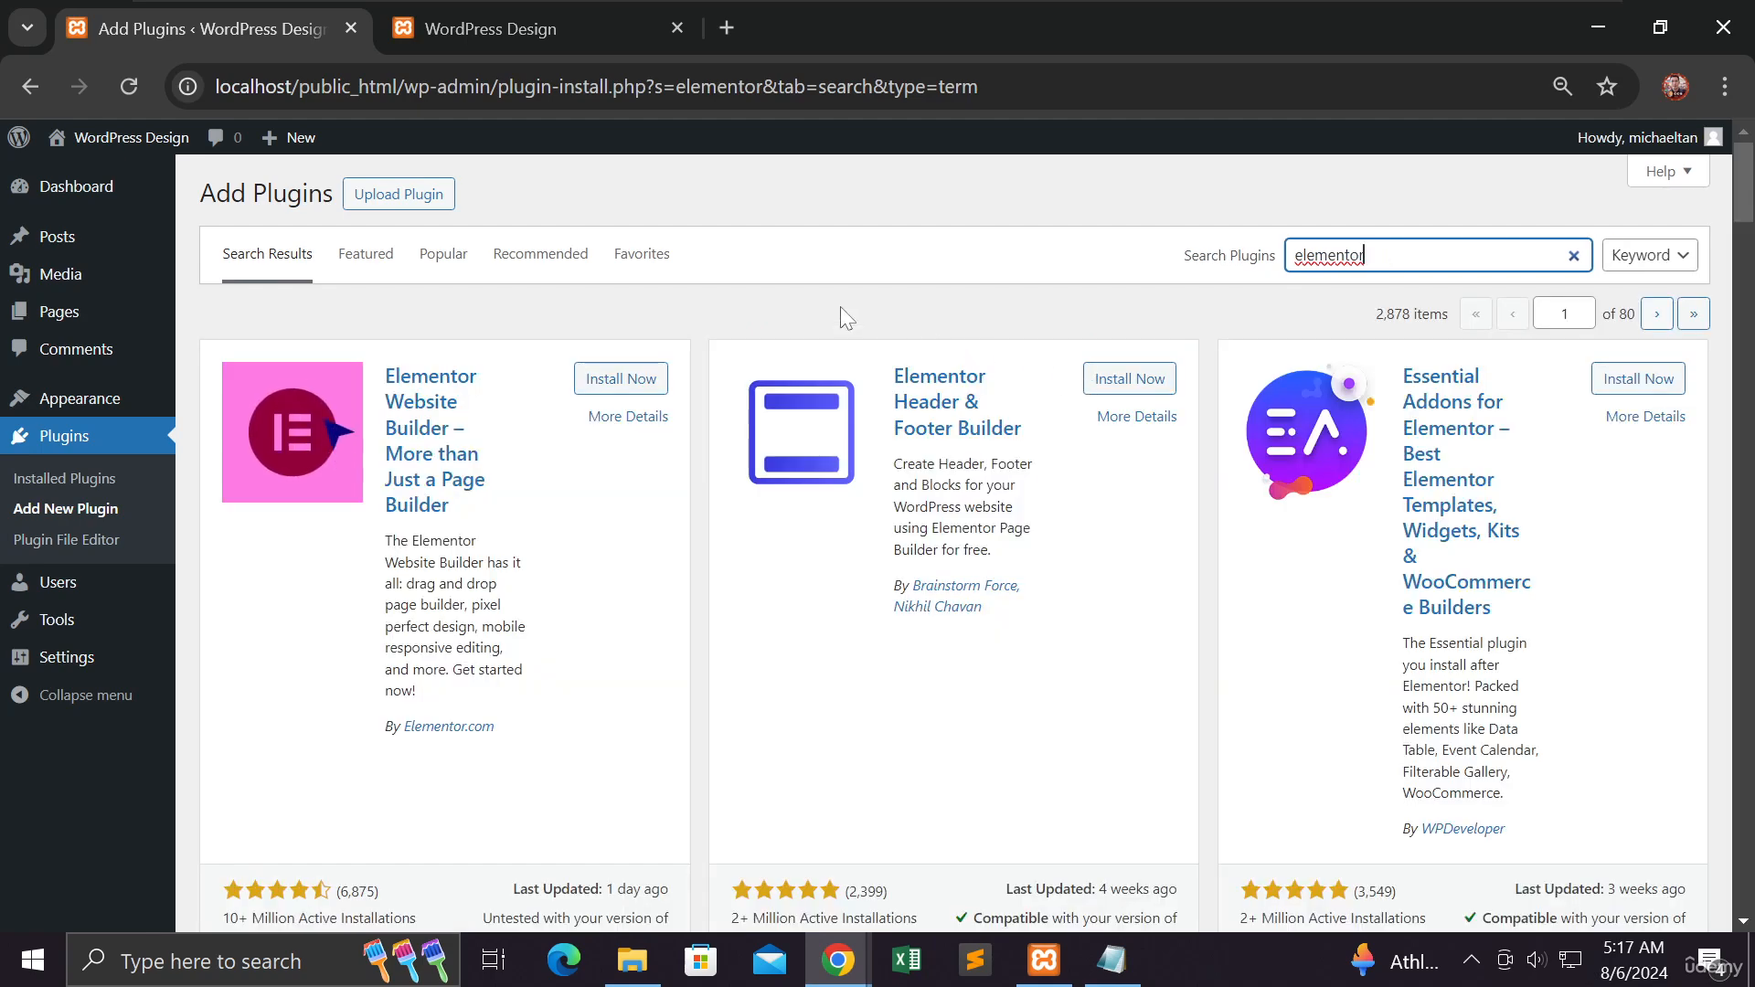
{"action": "scroll", "coordinate": [841, 315], "scroll_direction": "down", "scroll_amount": 2}
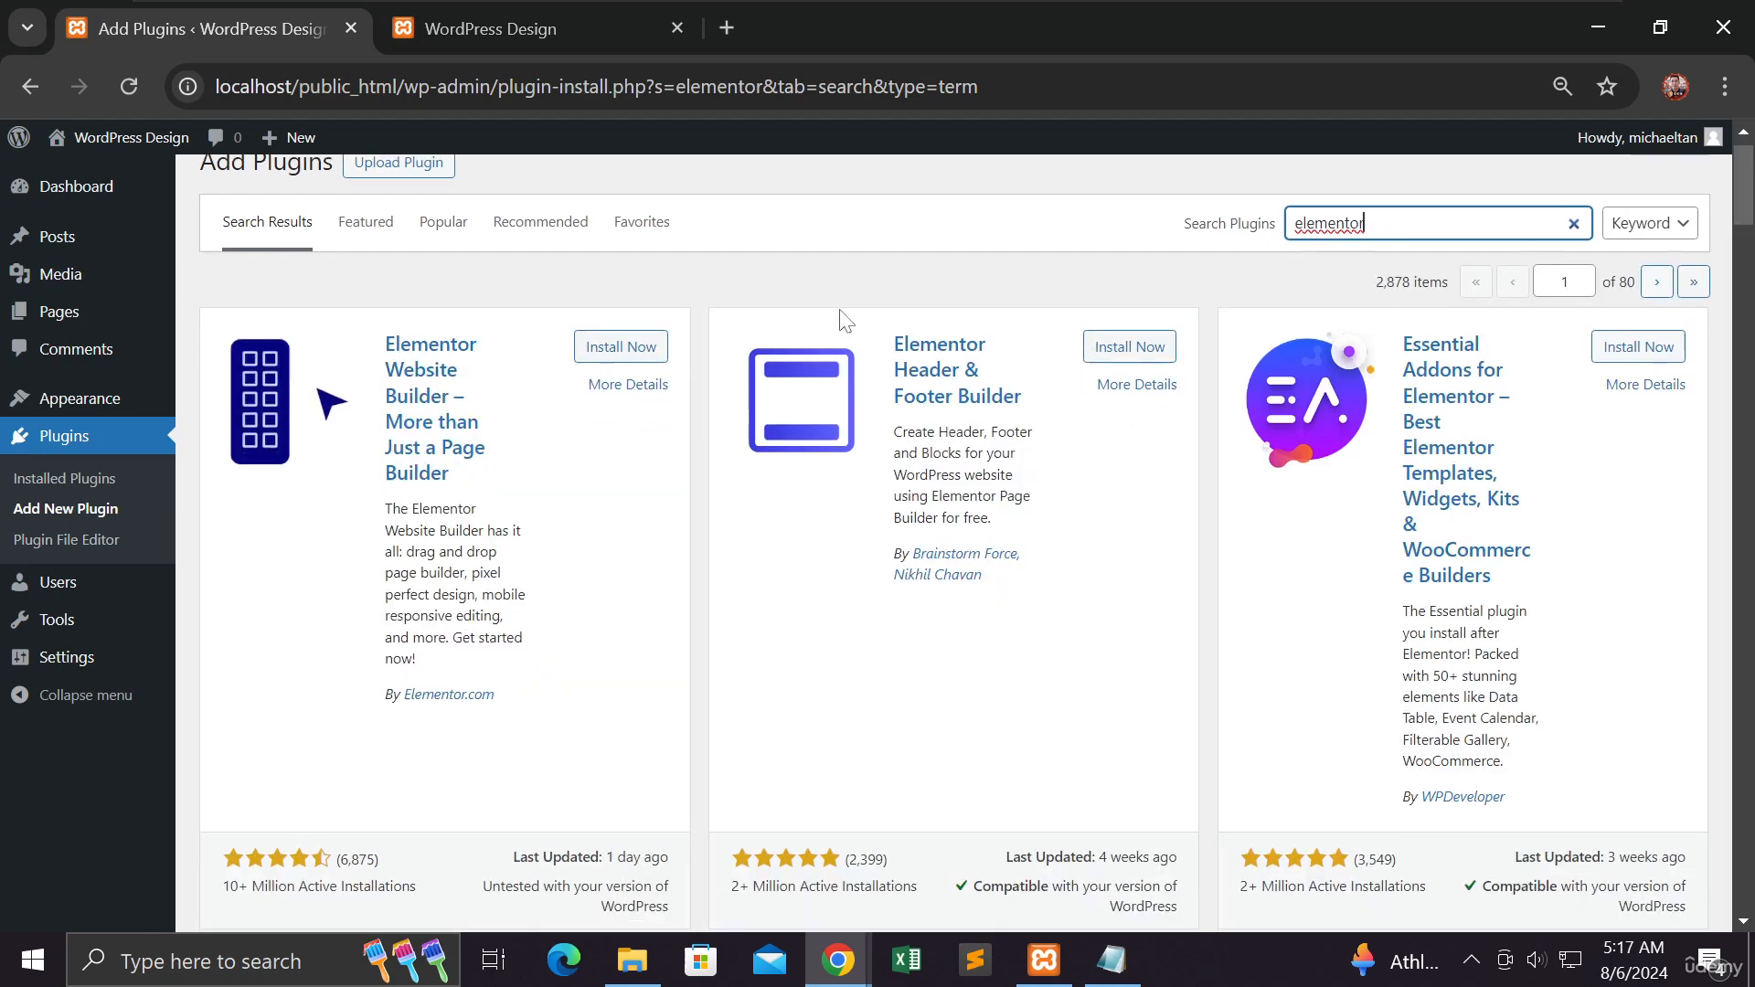
{"action": "scroll", "coordinate": [838, 322], "scroll_direction": "down", "scroll_amount": 5}
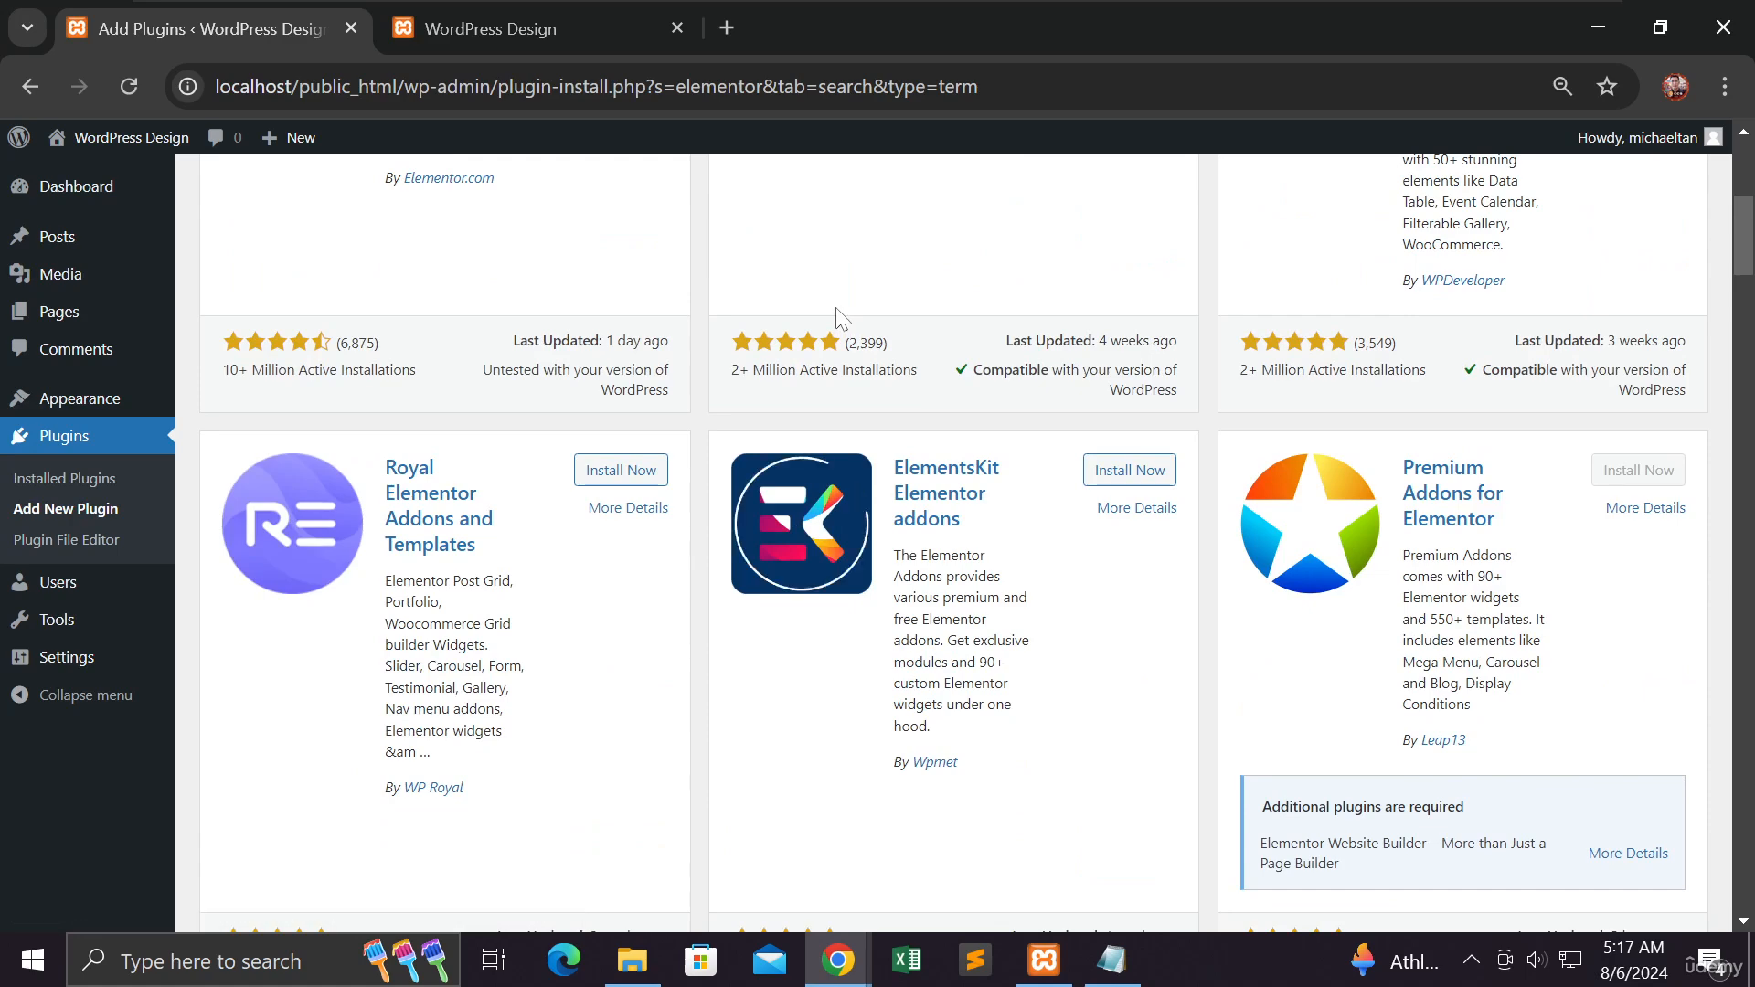
{"action": "scroll", "coordinate": [835, 314], "scroll_direction": "up", "scroll_amount": 7}
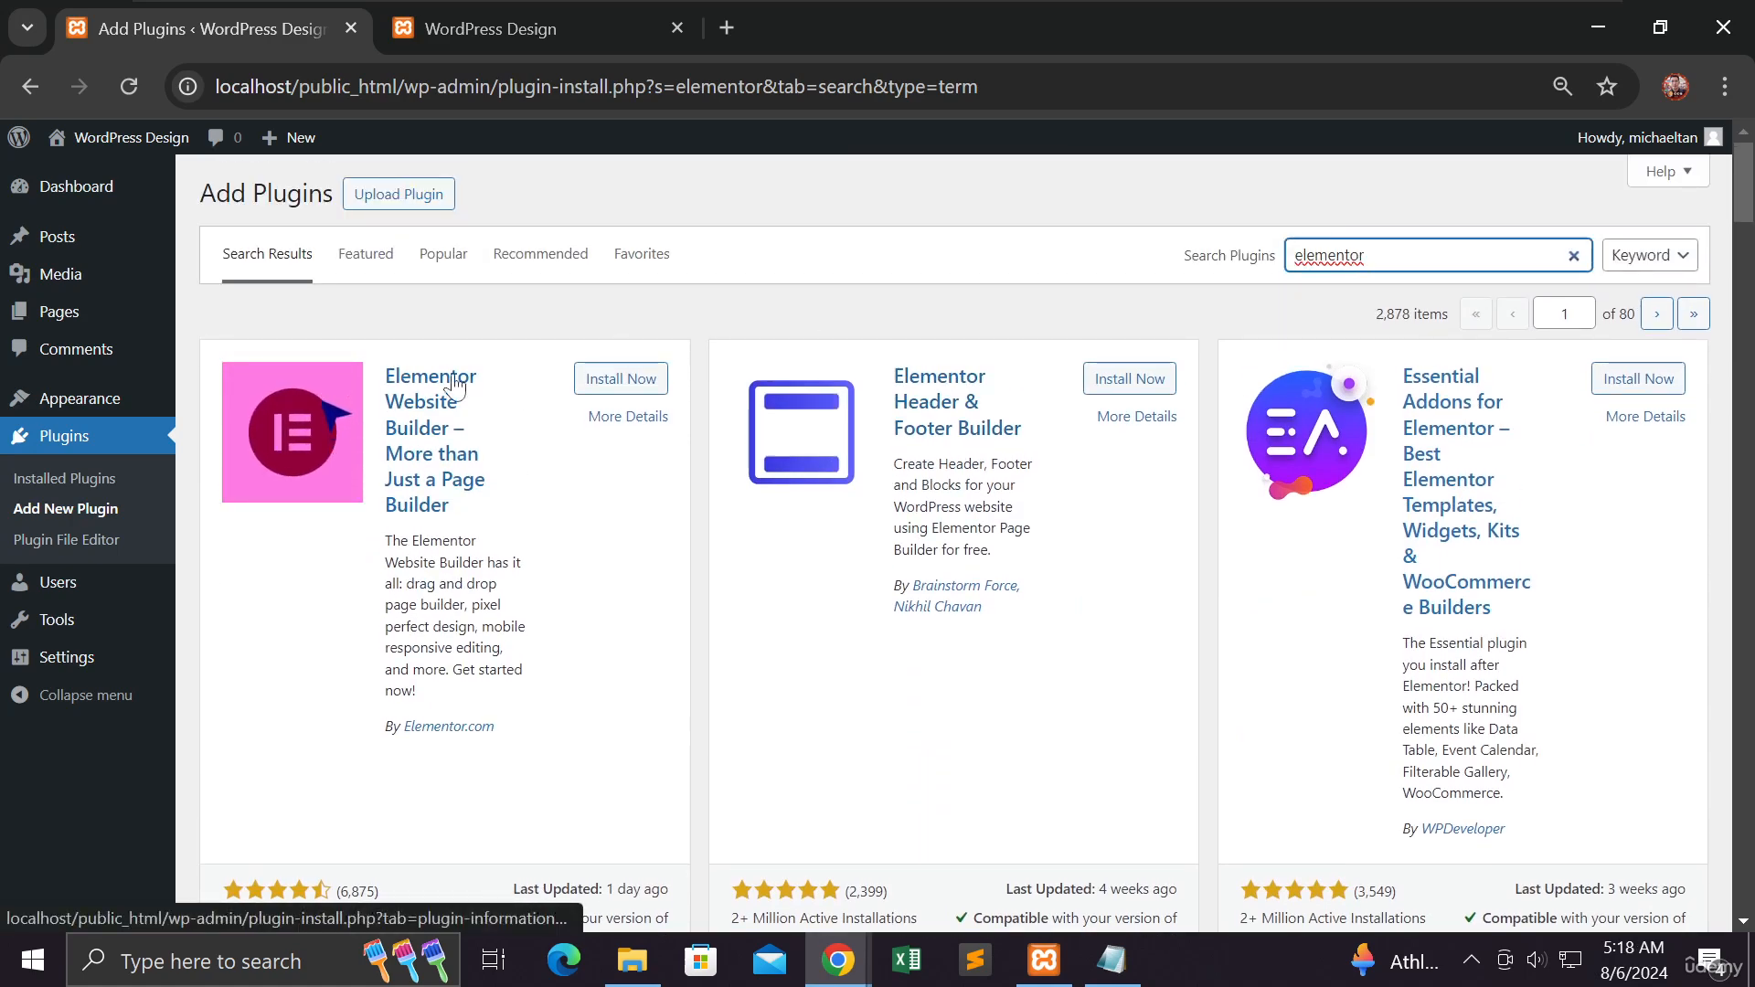
{"action": "left_click", "coordinate": [599, 382]}
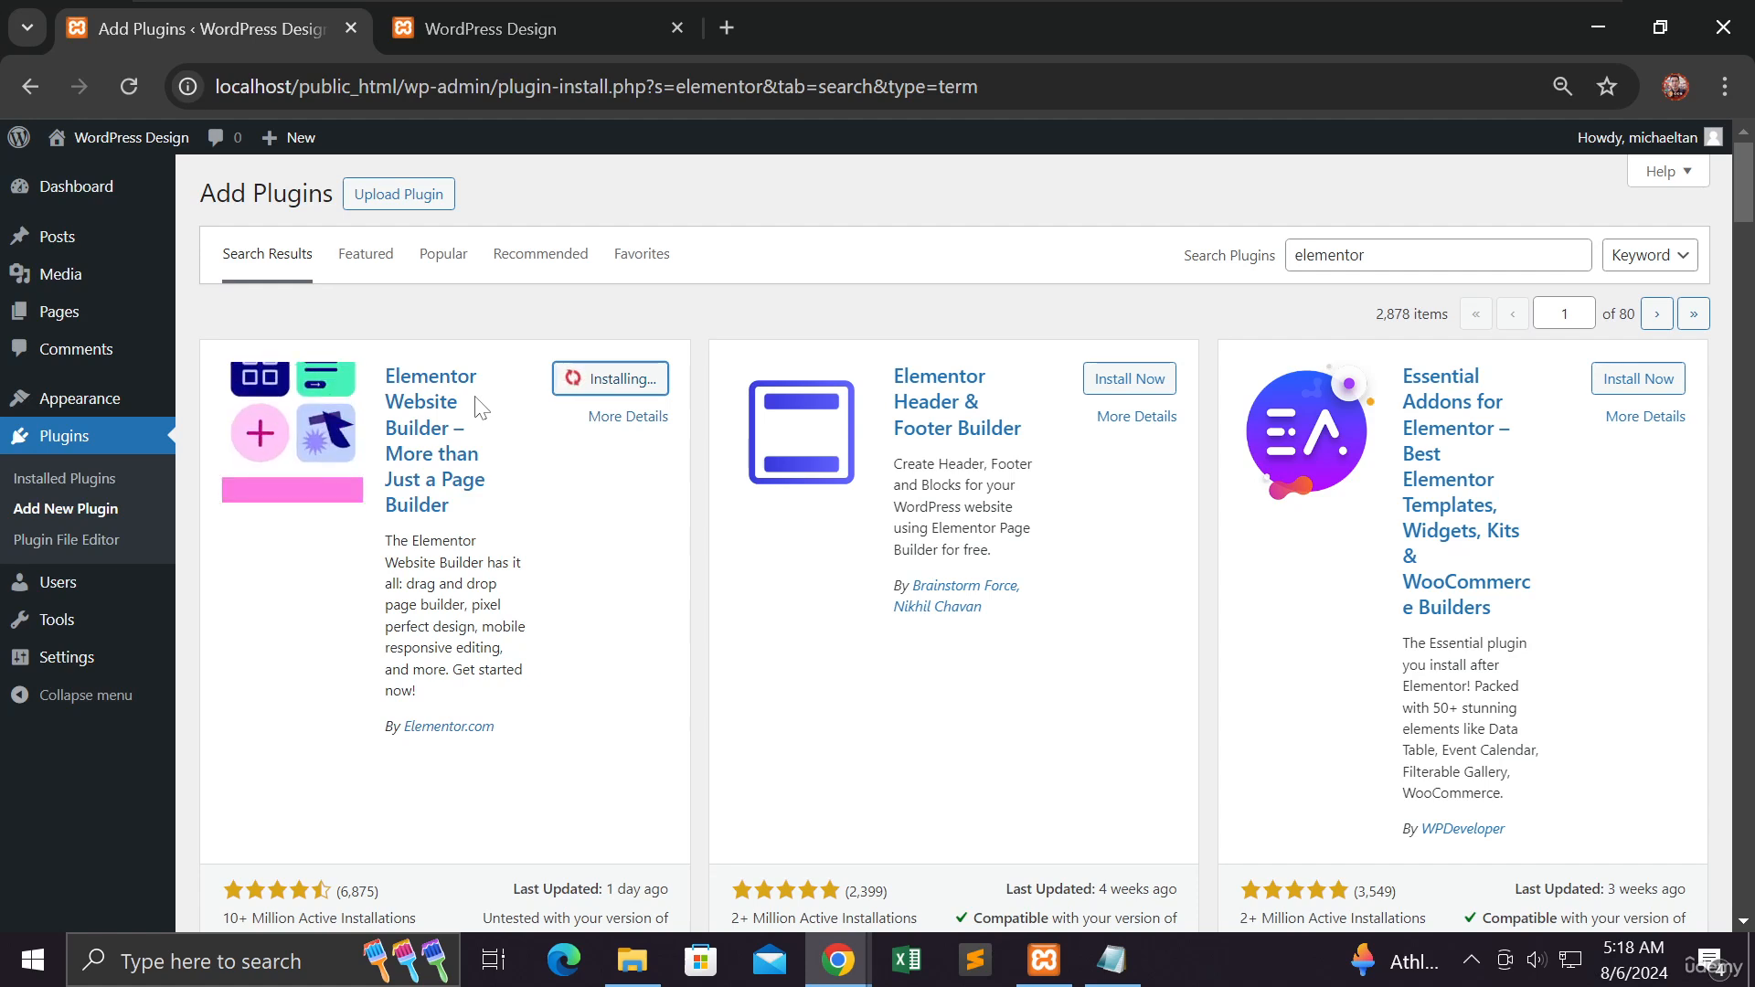
- Activate the Elementor plugin and exit its getting-started onboarding screen
{"action": "scroll", "coordinate": [477, 406], "scroll_direction": "down", "scroll_amount": 1}
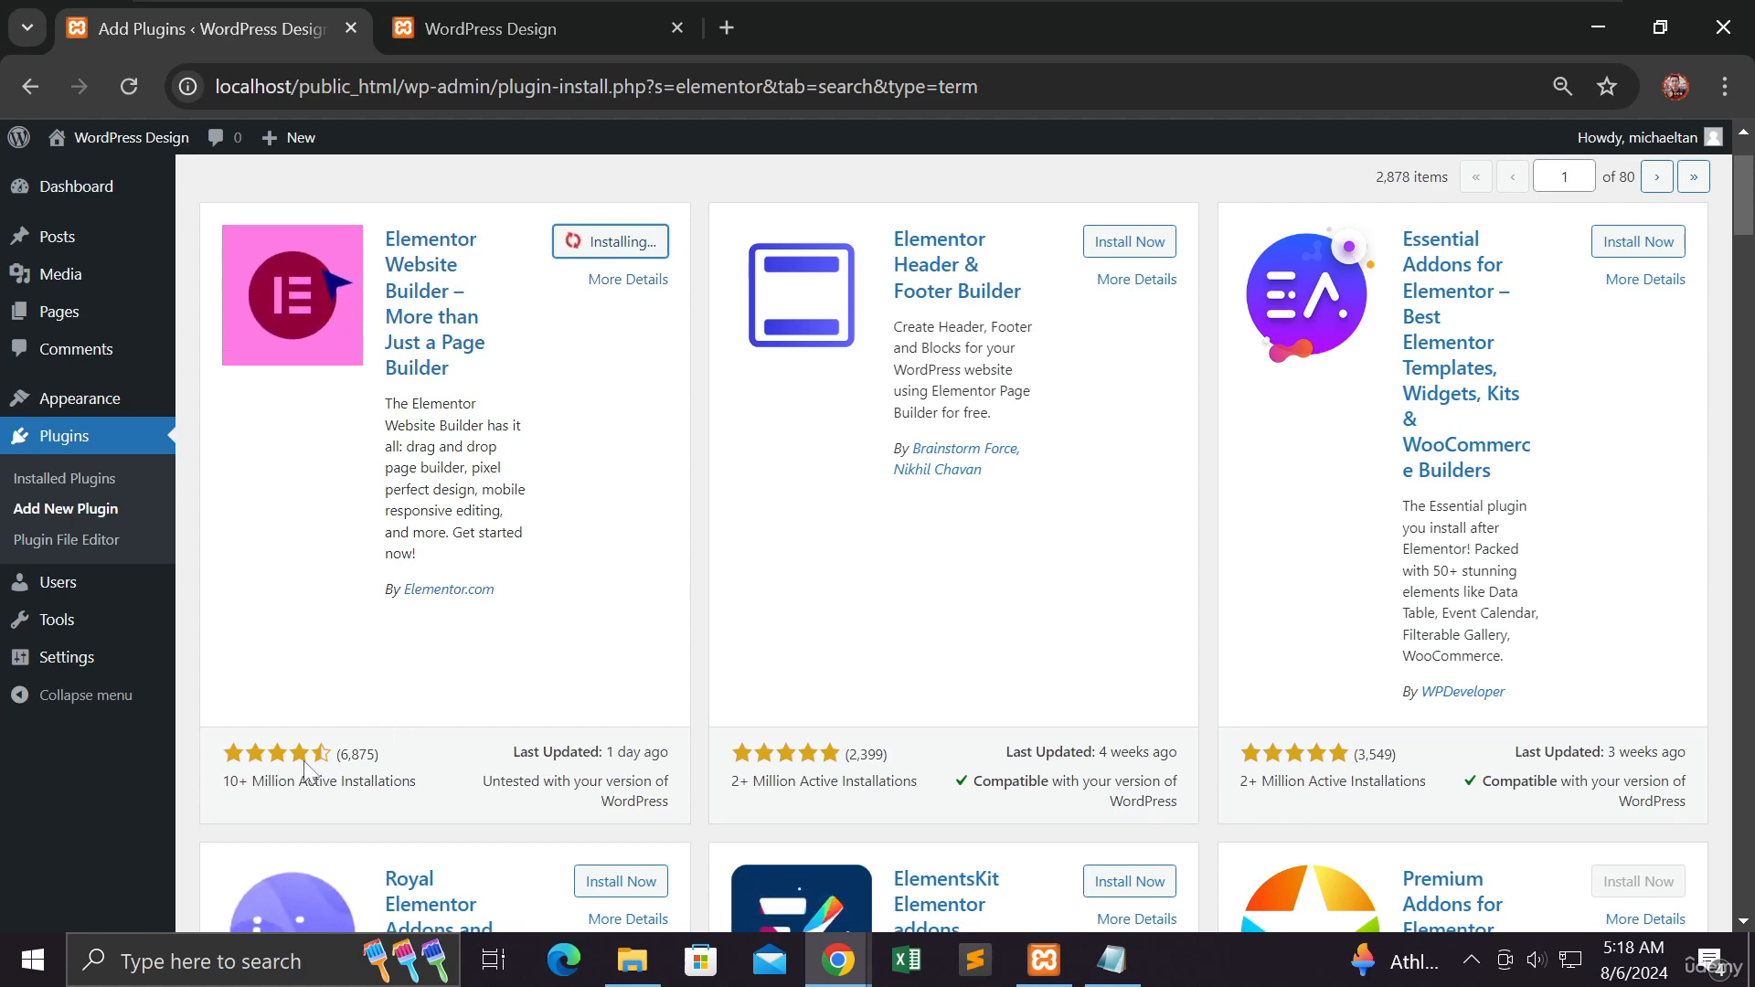
{"action": "scroll", "coordinate": [329, 745], "scroll_direction": "down", "scroll_amount": 3}
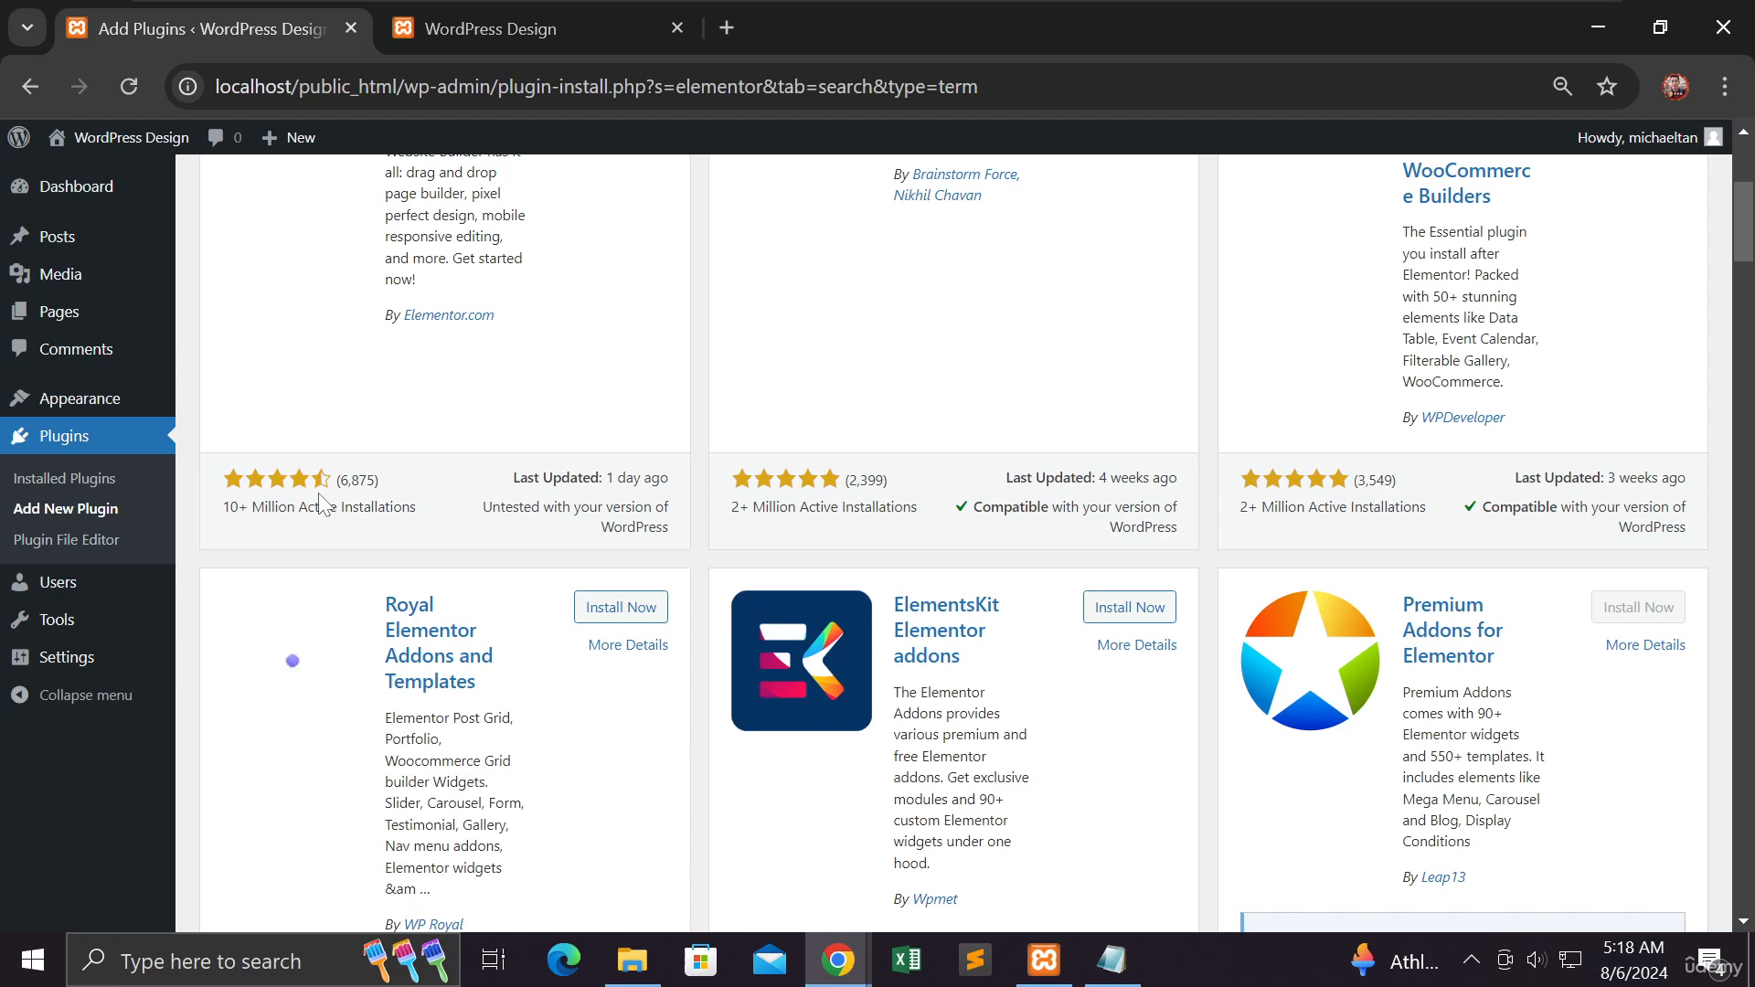
{"action": "scroll", "coordinate": [375, 506], "scroll_direction": "up", "scroll_amount": 3}
{"action": "scroll", "coordinate": [375, 505], "scroll_direction": "up", "scroll_amount": 2}
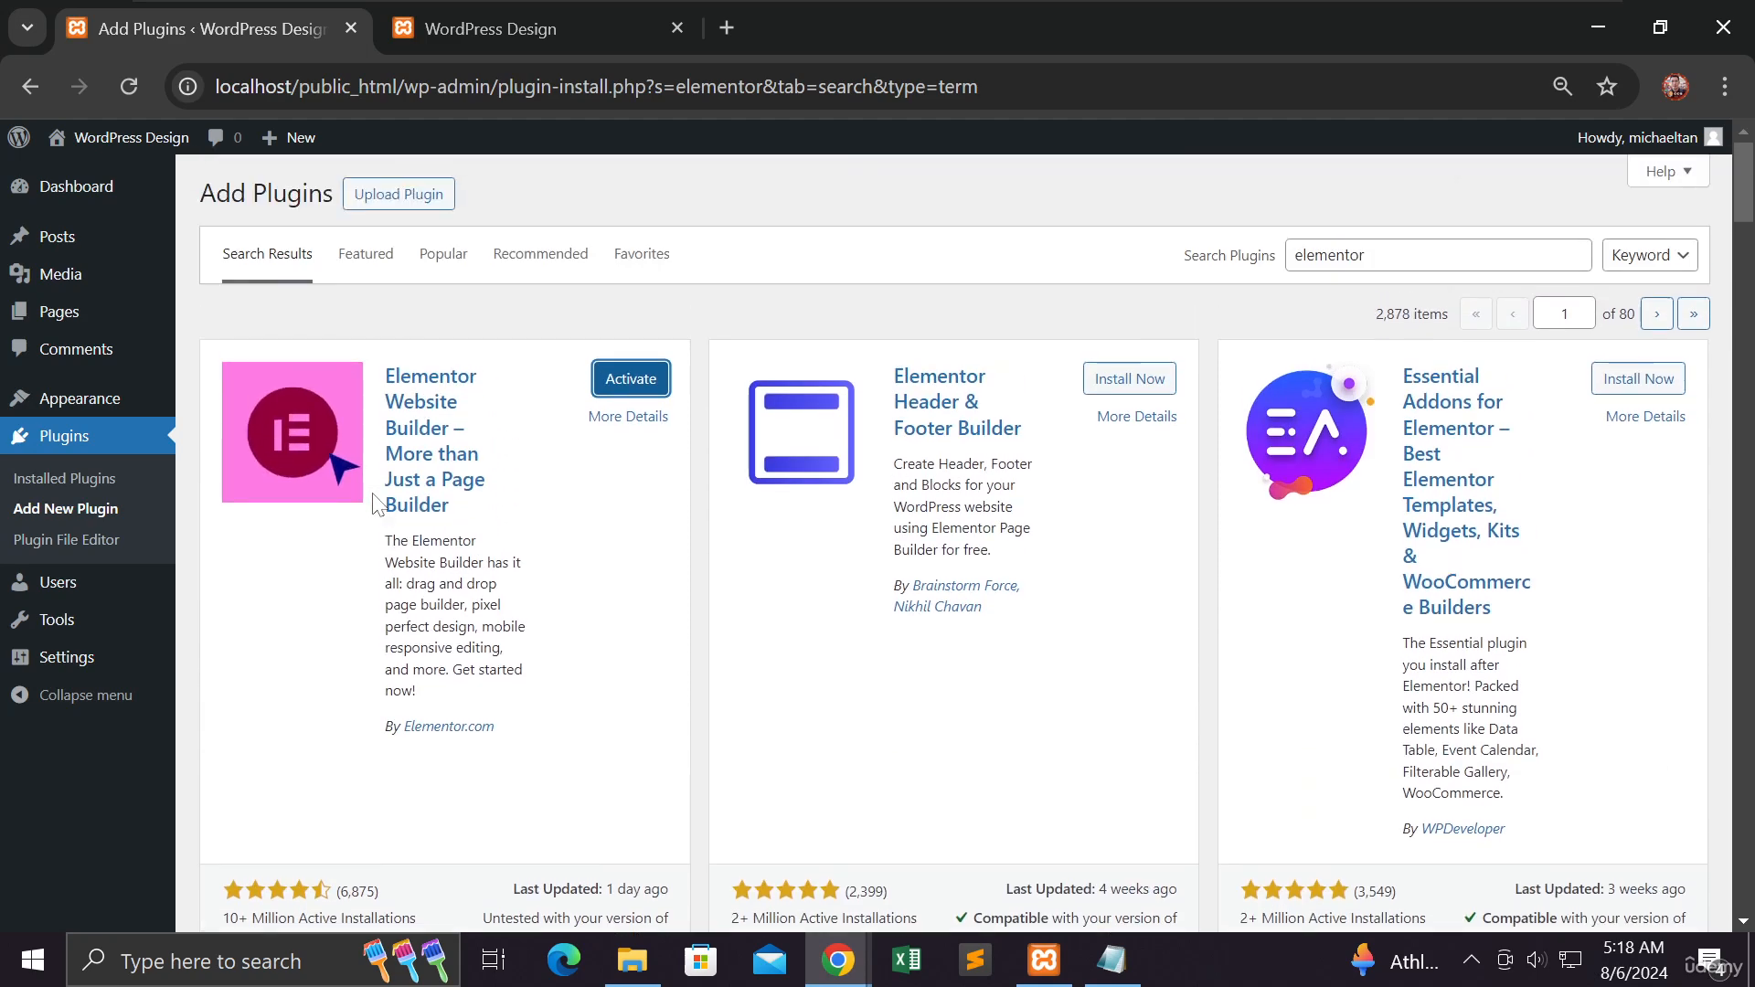
{"action": "left_click", "coordinate": [613, 382]}
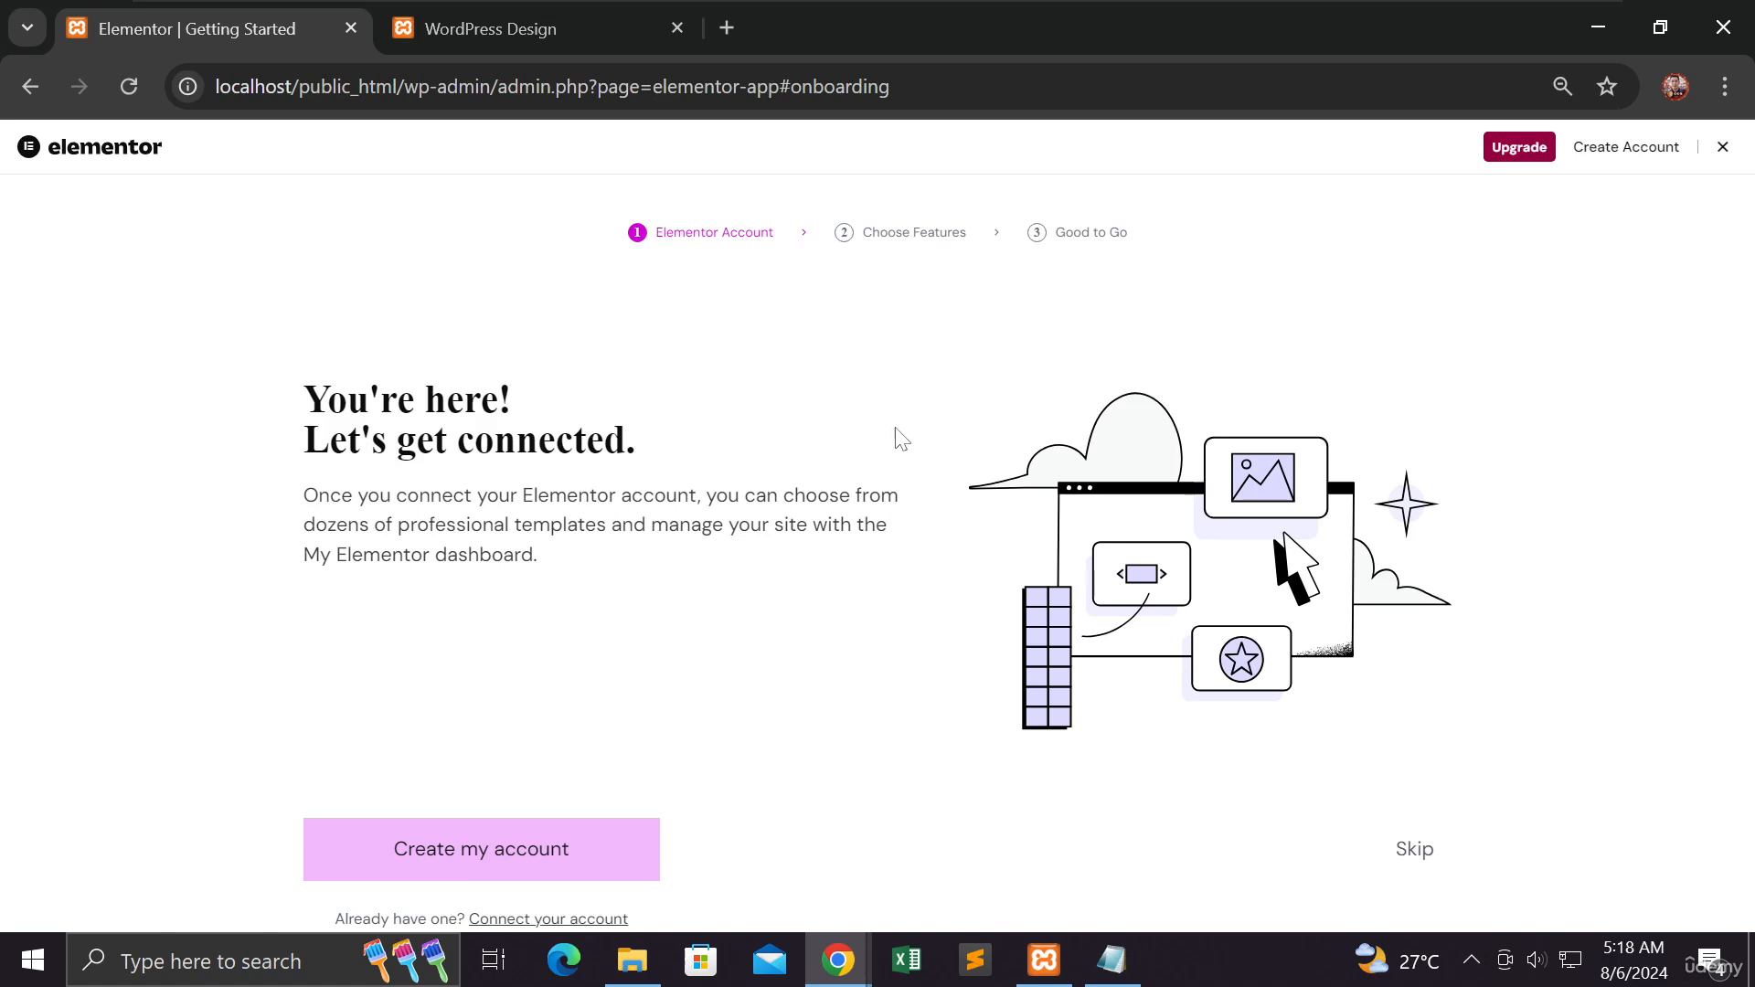
{"action": "left_click", "coordinate": [1724, 148]}
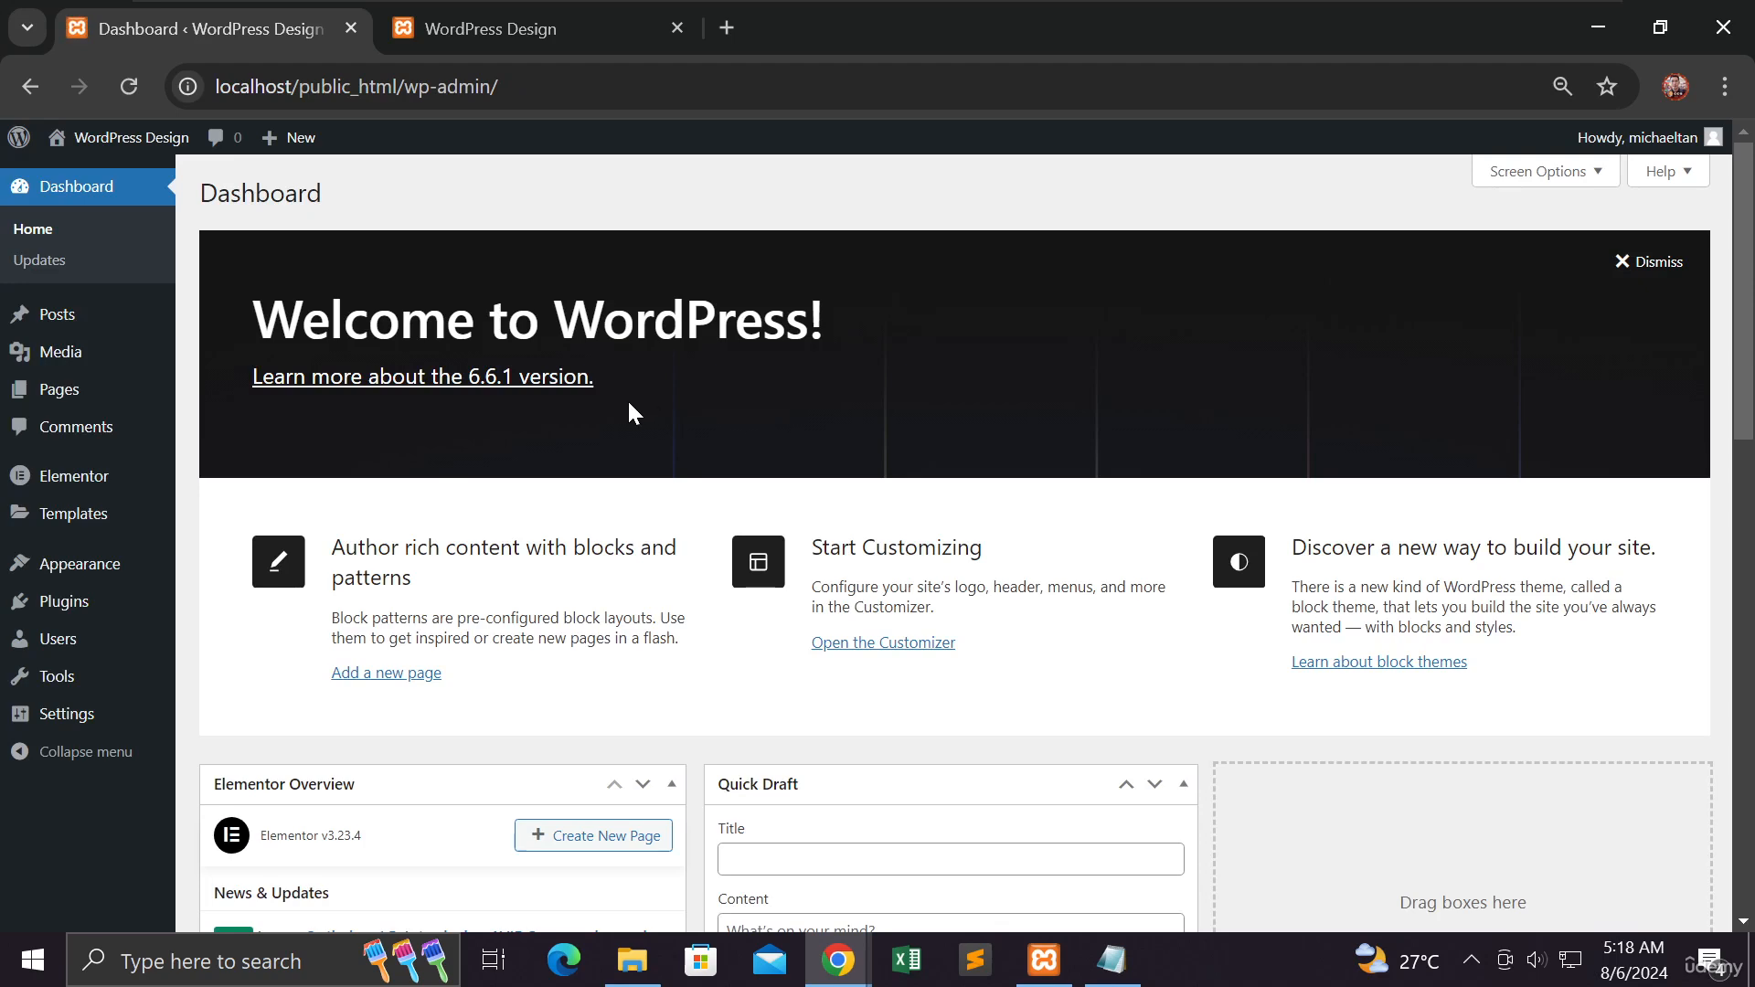
- Open the installed plugins list to review the Elementor plugin
{"action": "scroll", "coordinate": [629, 405], "scroll_direction": "down", "scroll_amount": 6}
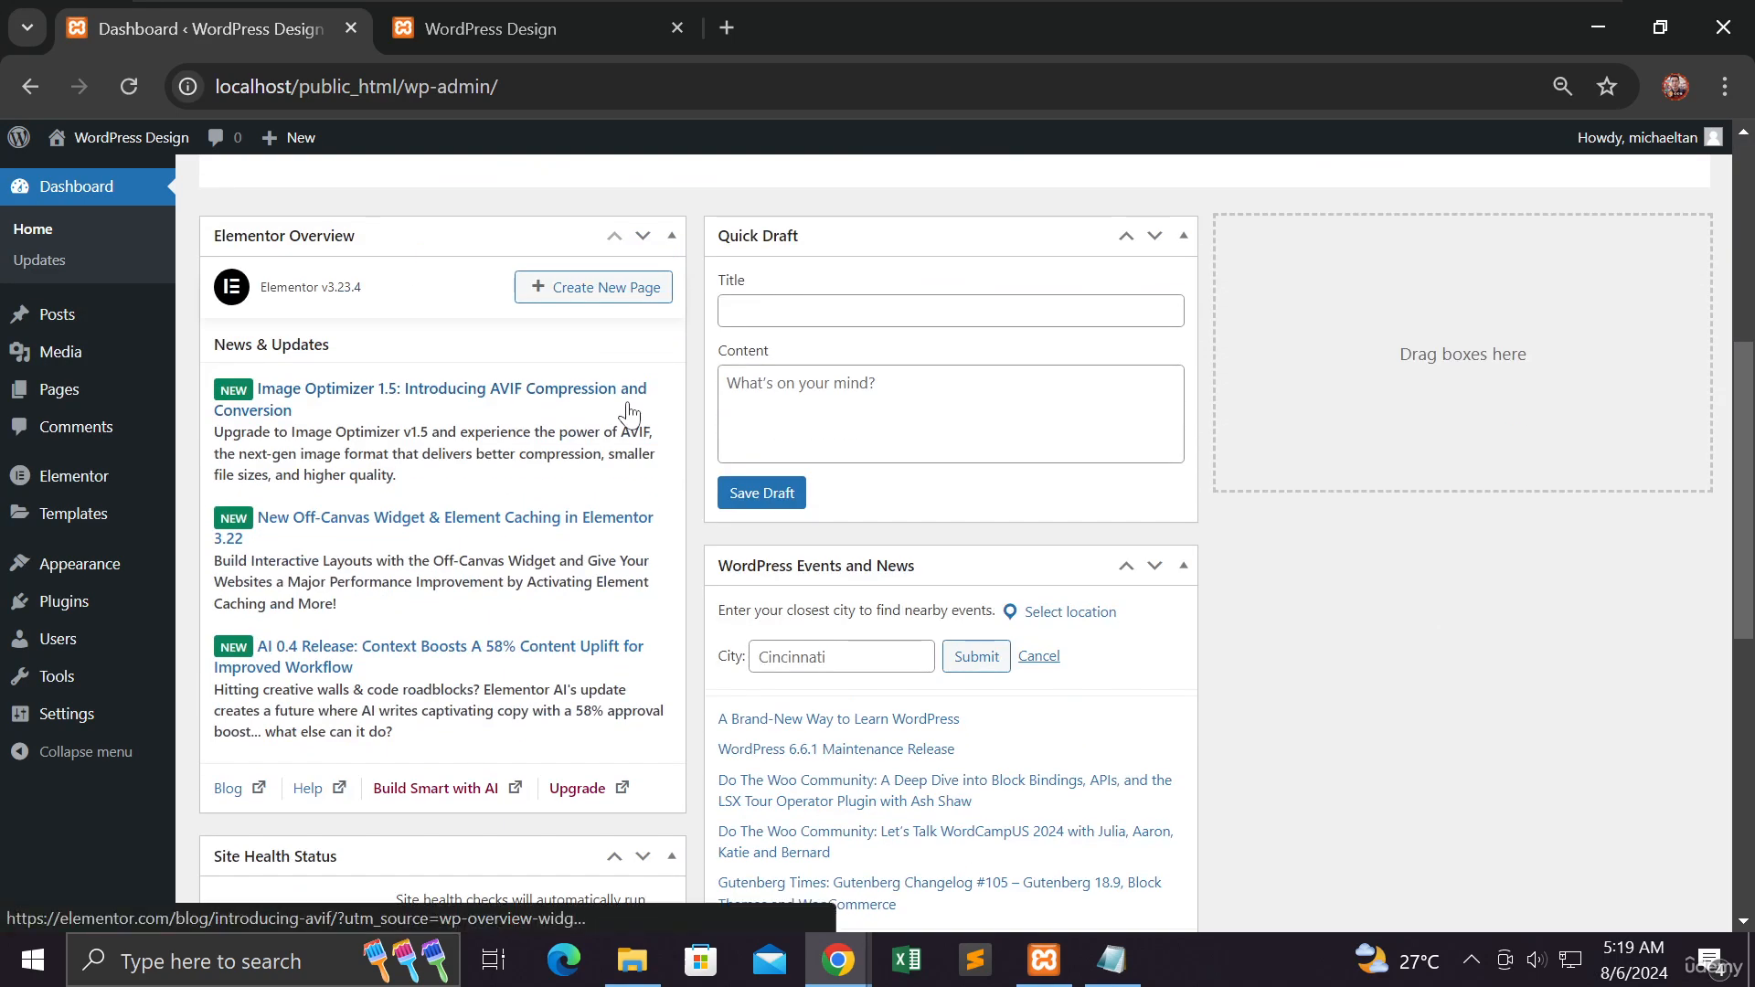
{"action": "scroll", "coordinate": [629, 413], "scroll_direction": "down", "scroll_amount": 3}
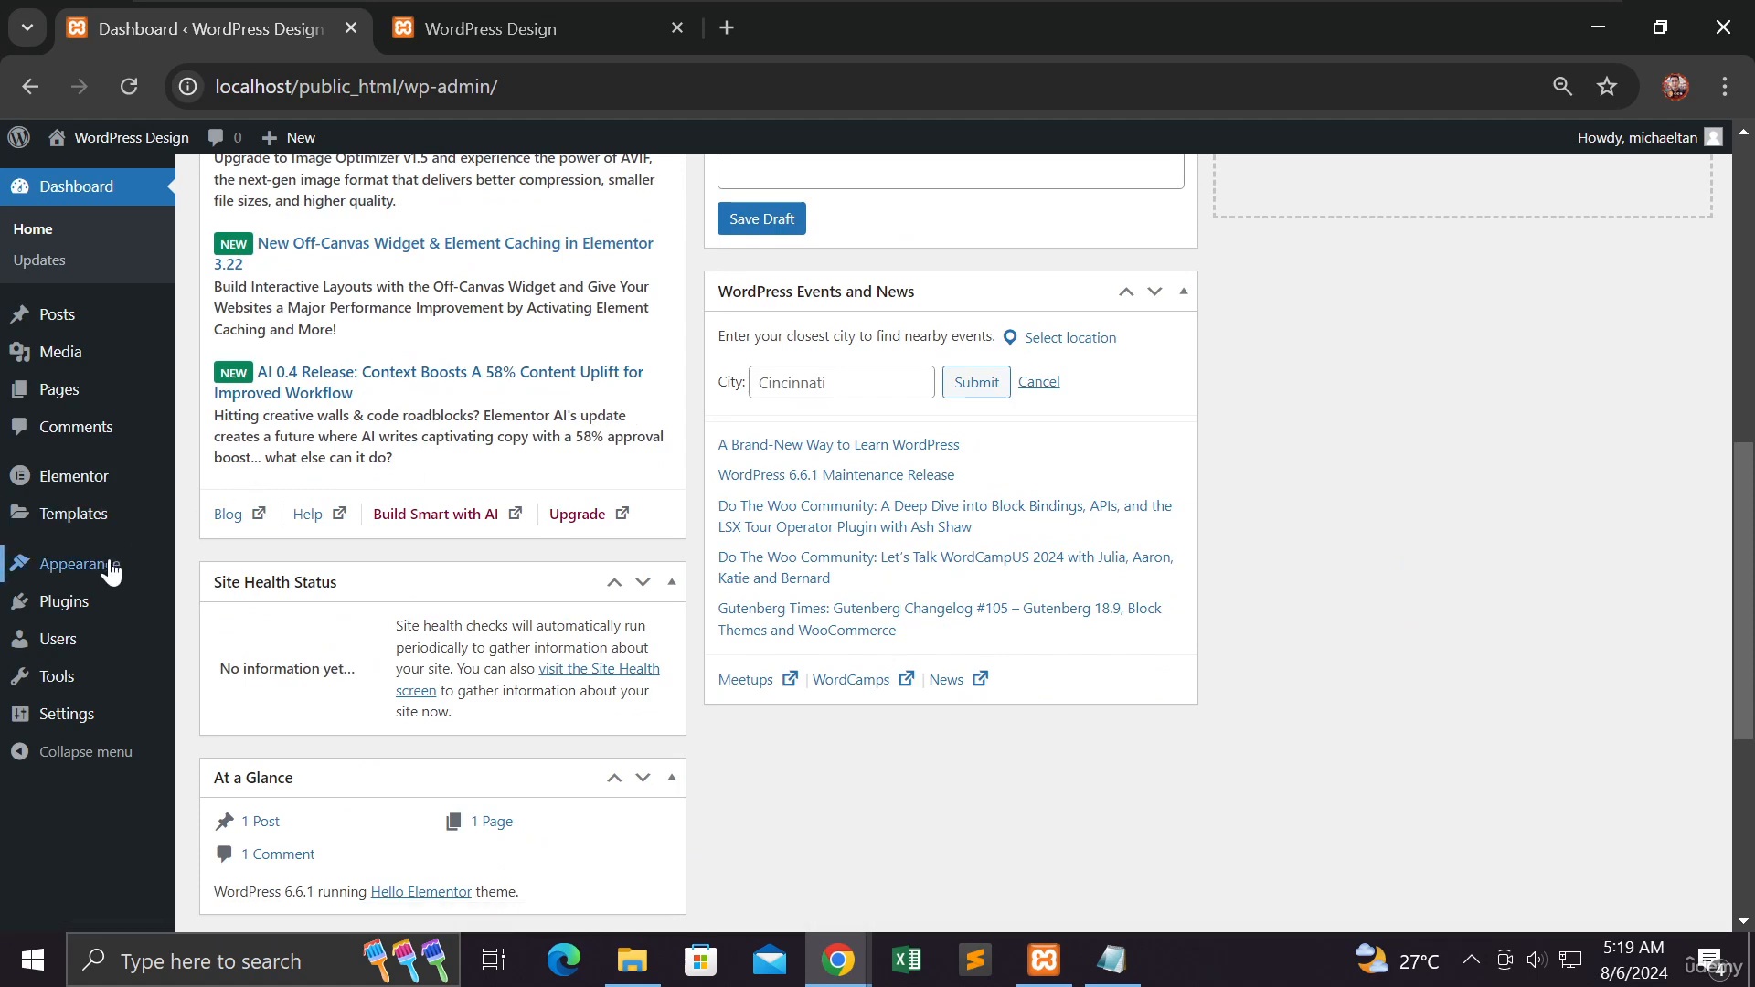
{"action": "mouse_move", "coordinate": [108, 567]}
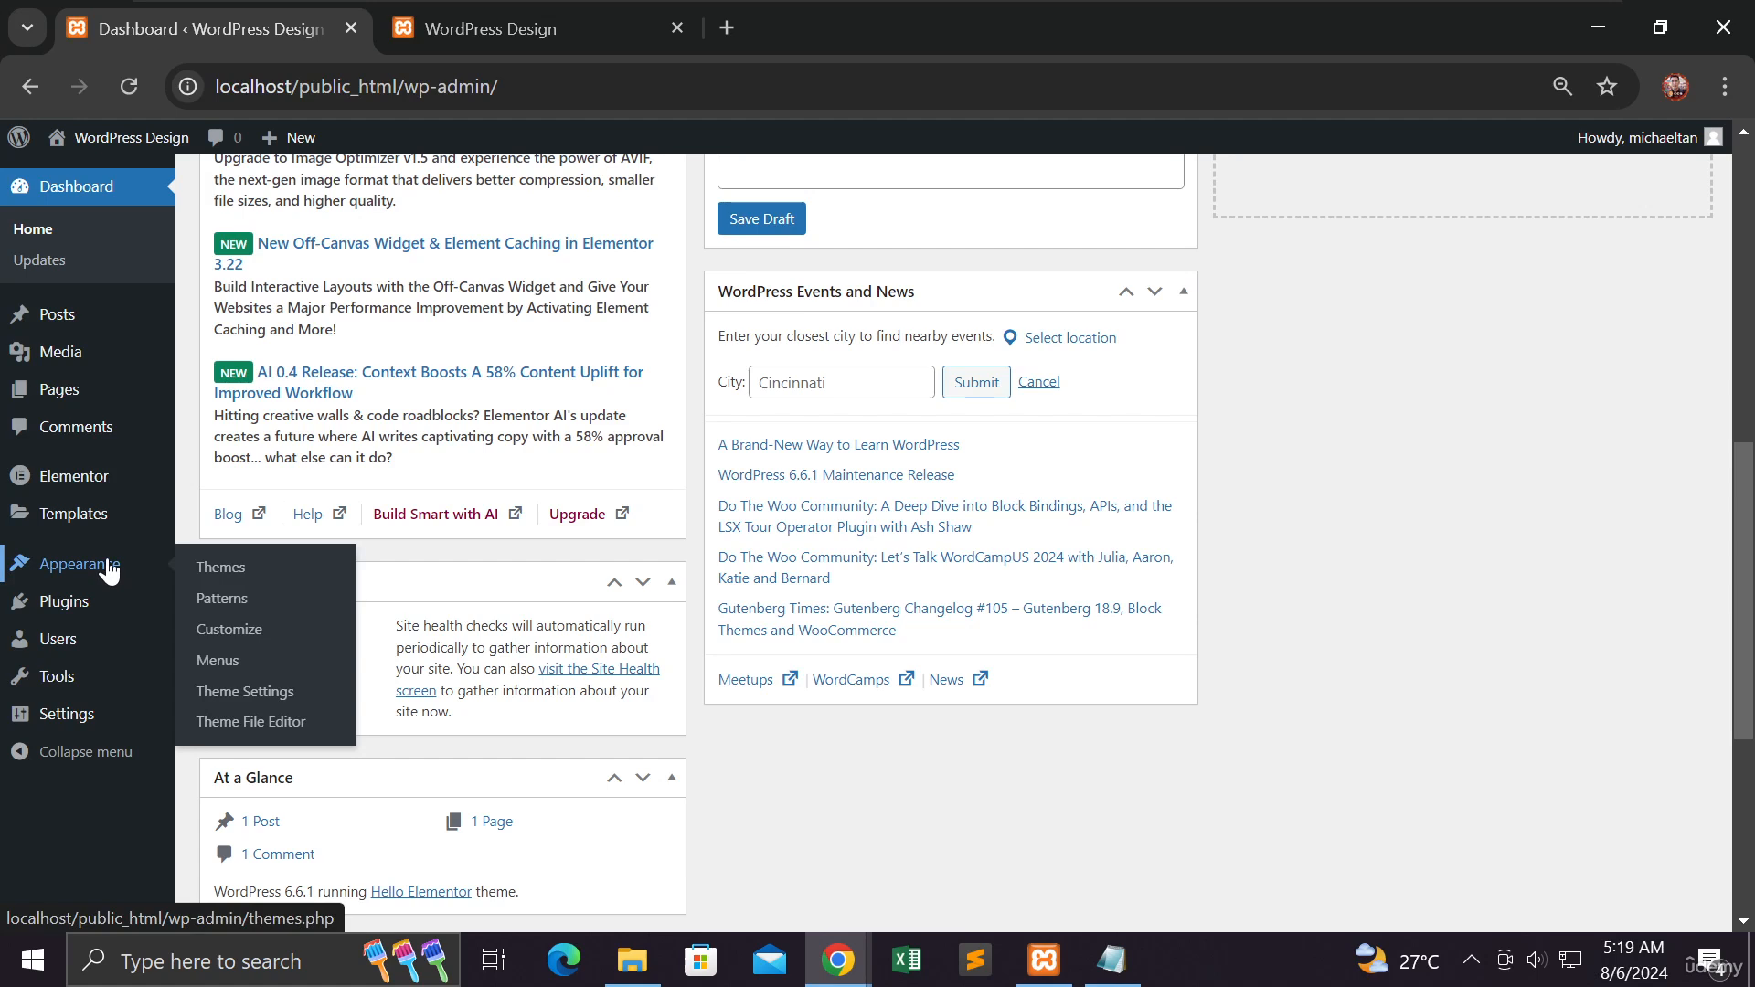
{"action": "mouse_move", "coordinate": [65, 610]}
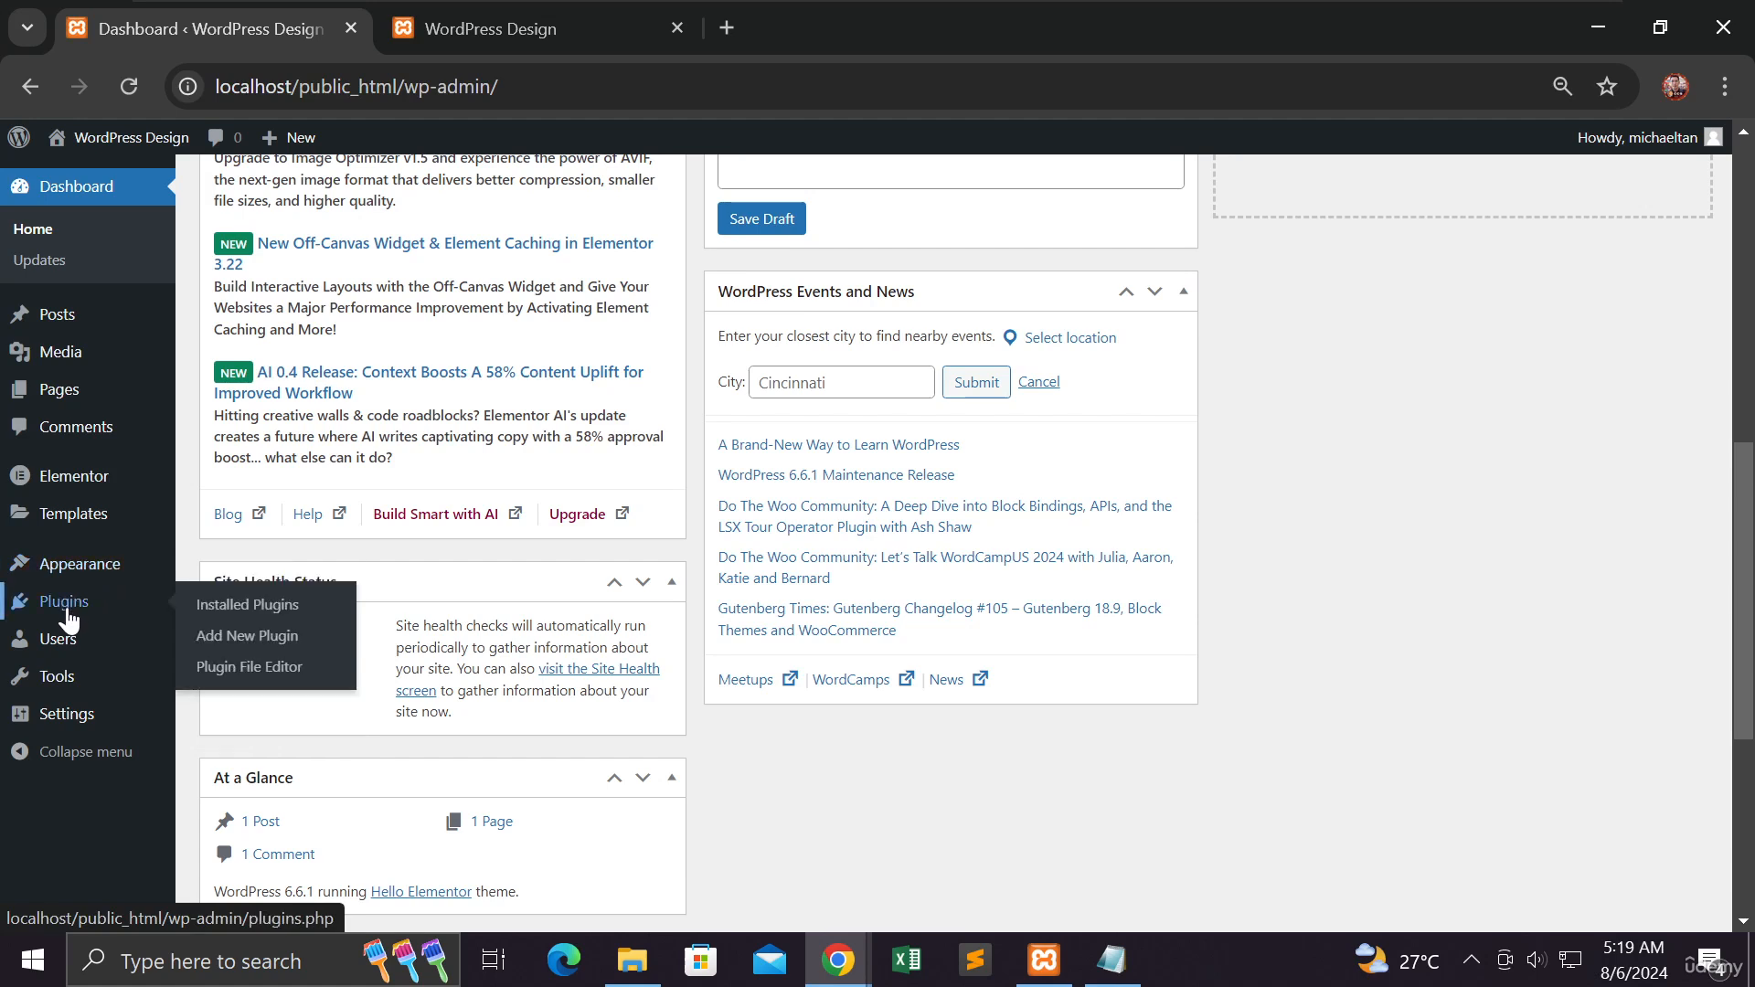
{"action": "left_click", "coordinate": [261, 605]}
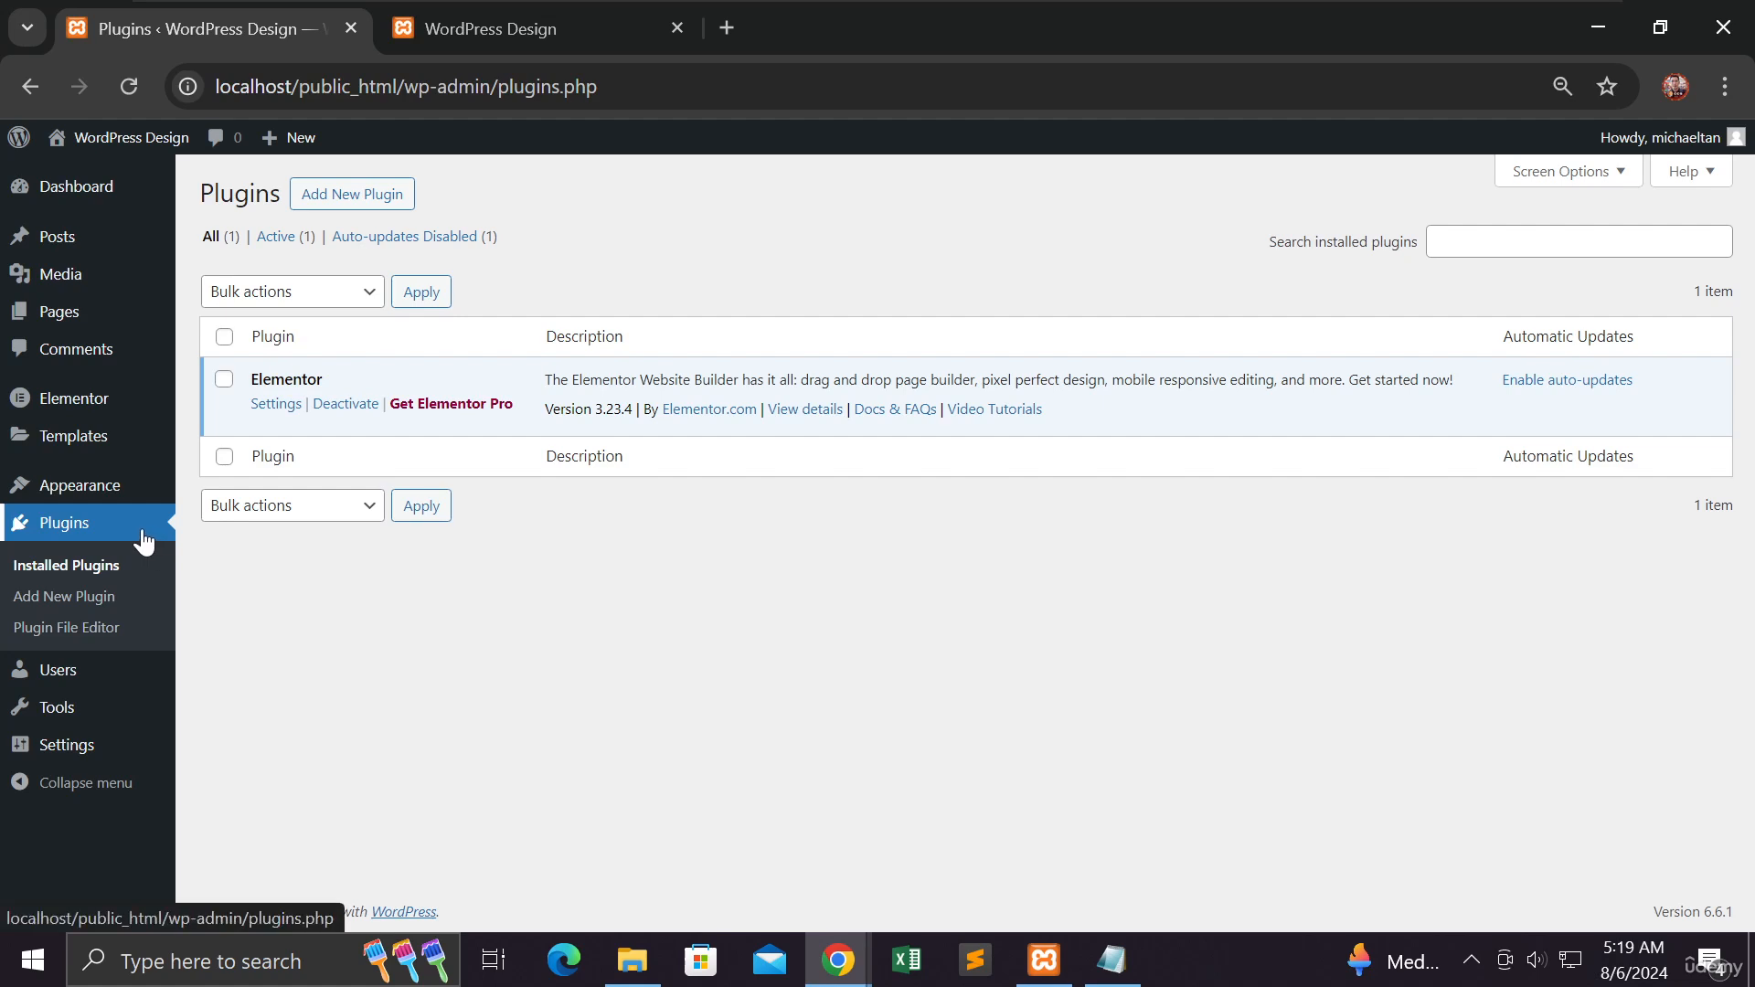
- Reload the site's front end in the other tab to preview it, and return to the plugins page
{"action": "mouse_move", "coordinate": [111, 505]}
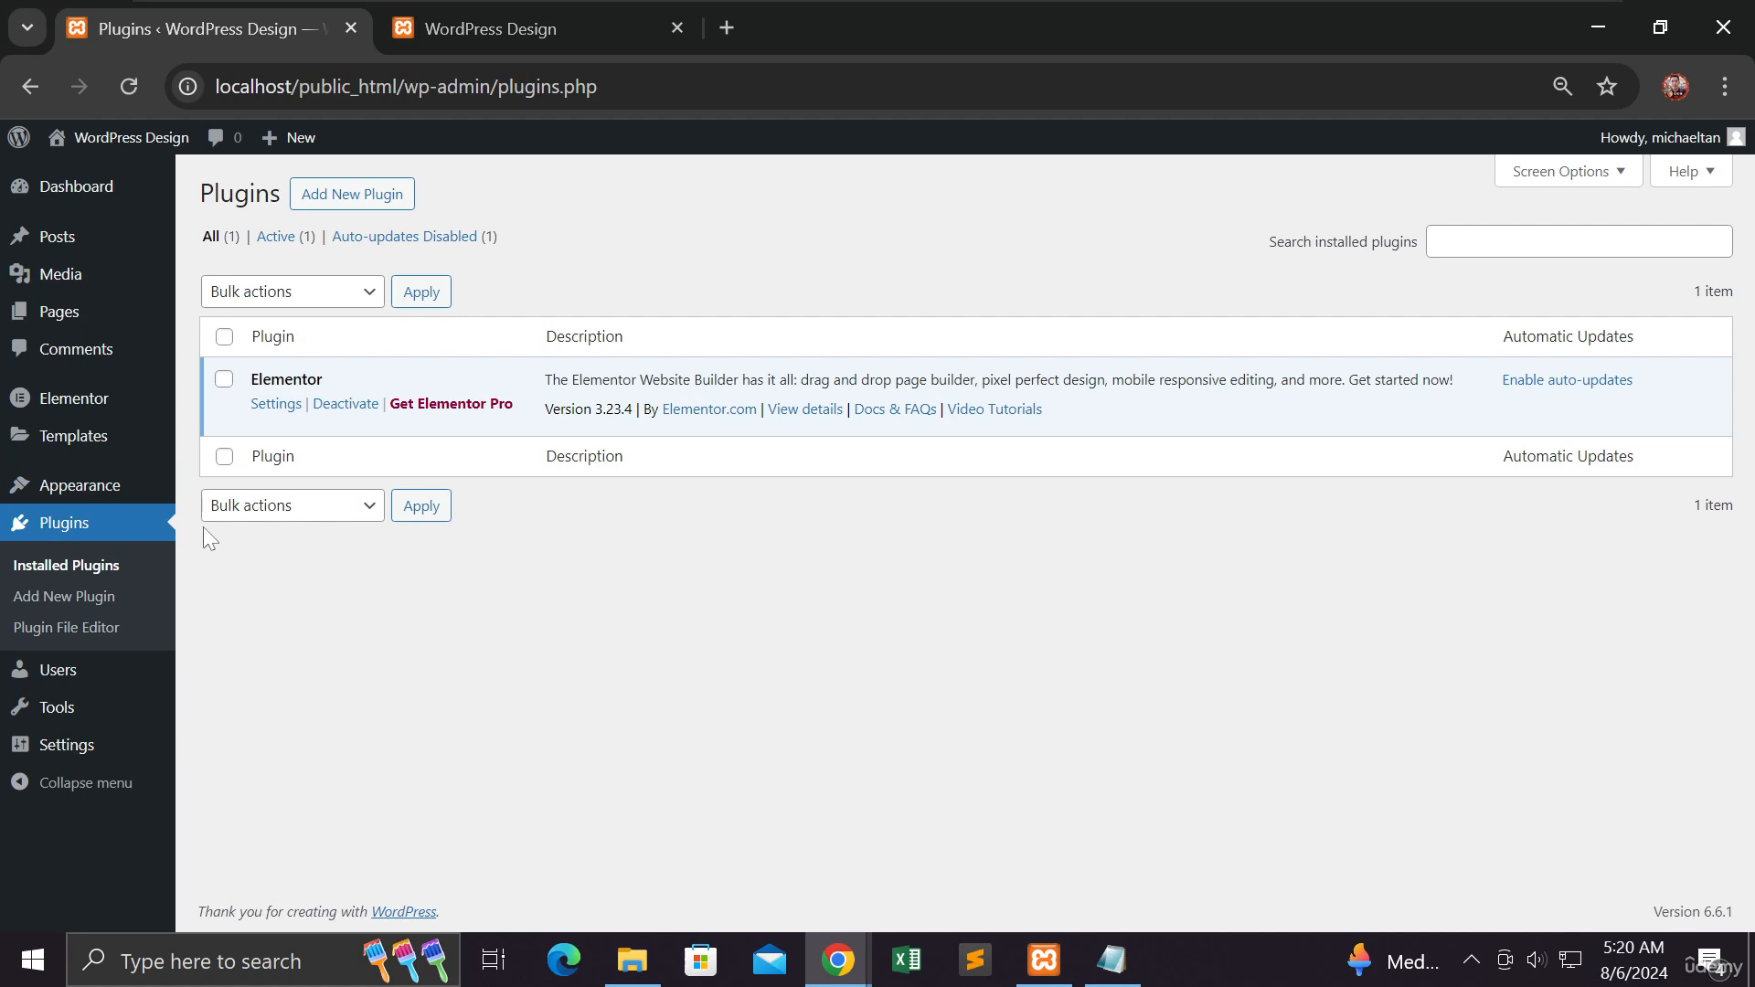
{"action": "mouse_move", "coordinate": [55, 487]}
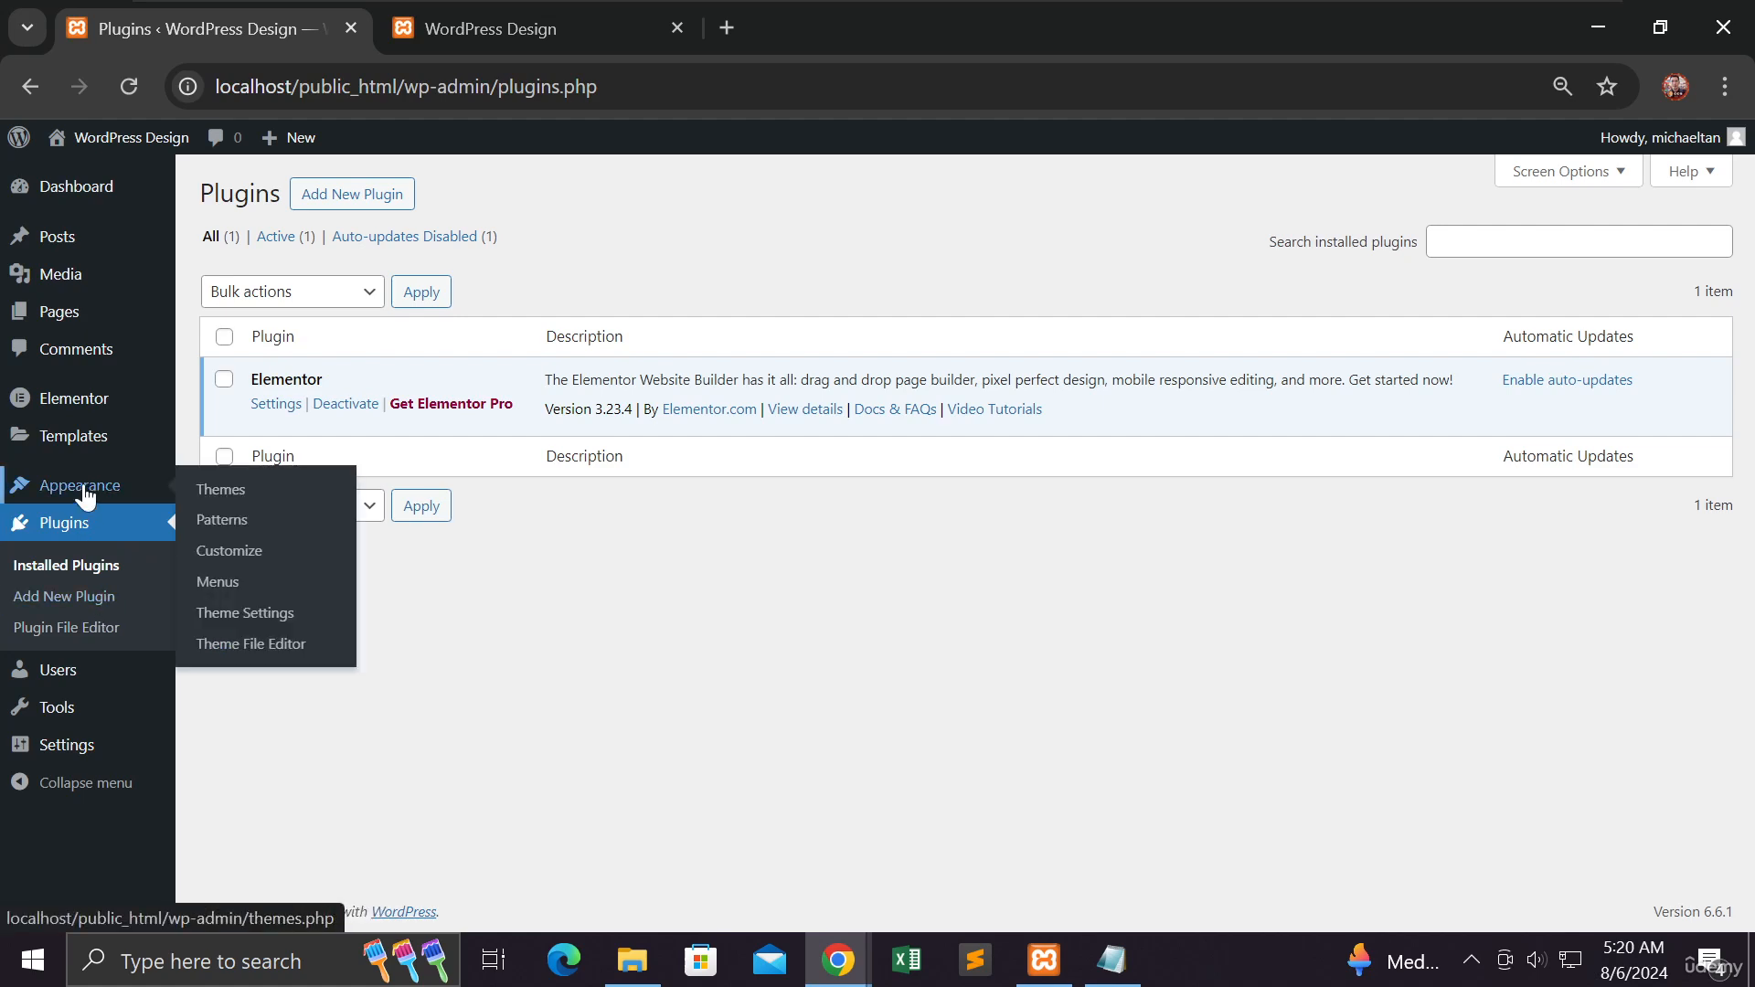
{"action": "left_click", "coordinate": [500, 19]}
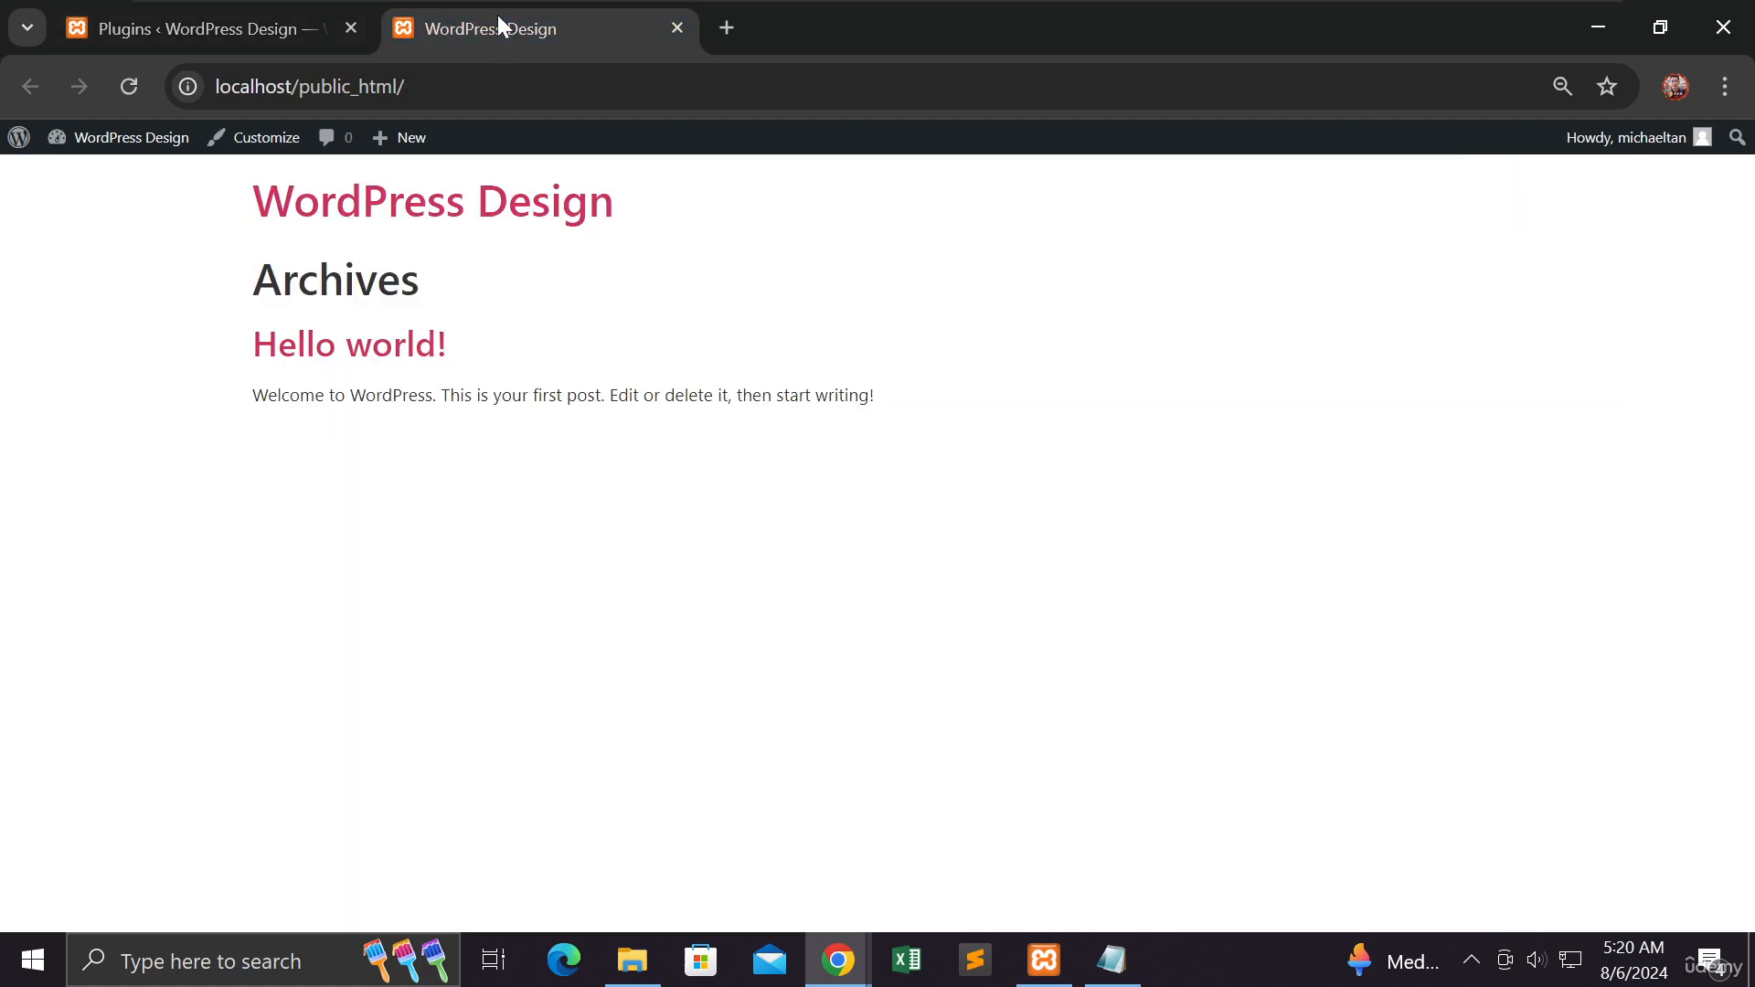
{"action": "left_click", "coordinate": [129, 85]}
{"action": "left_click", "coordinate": [178, 31]}
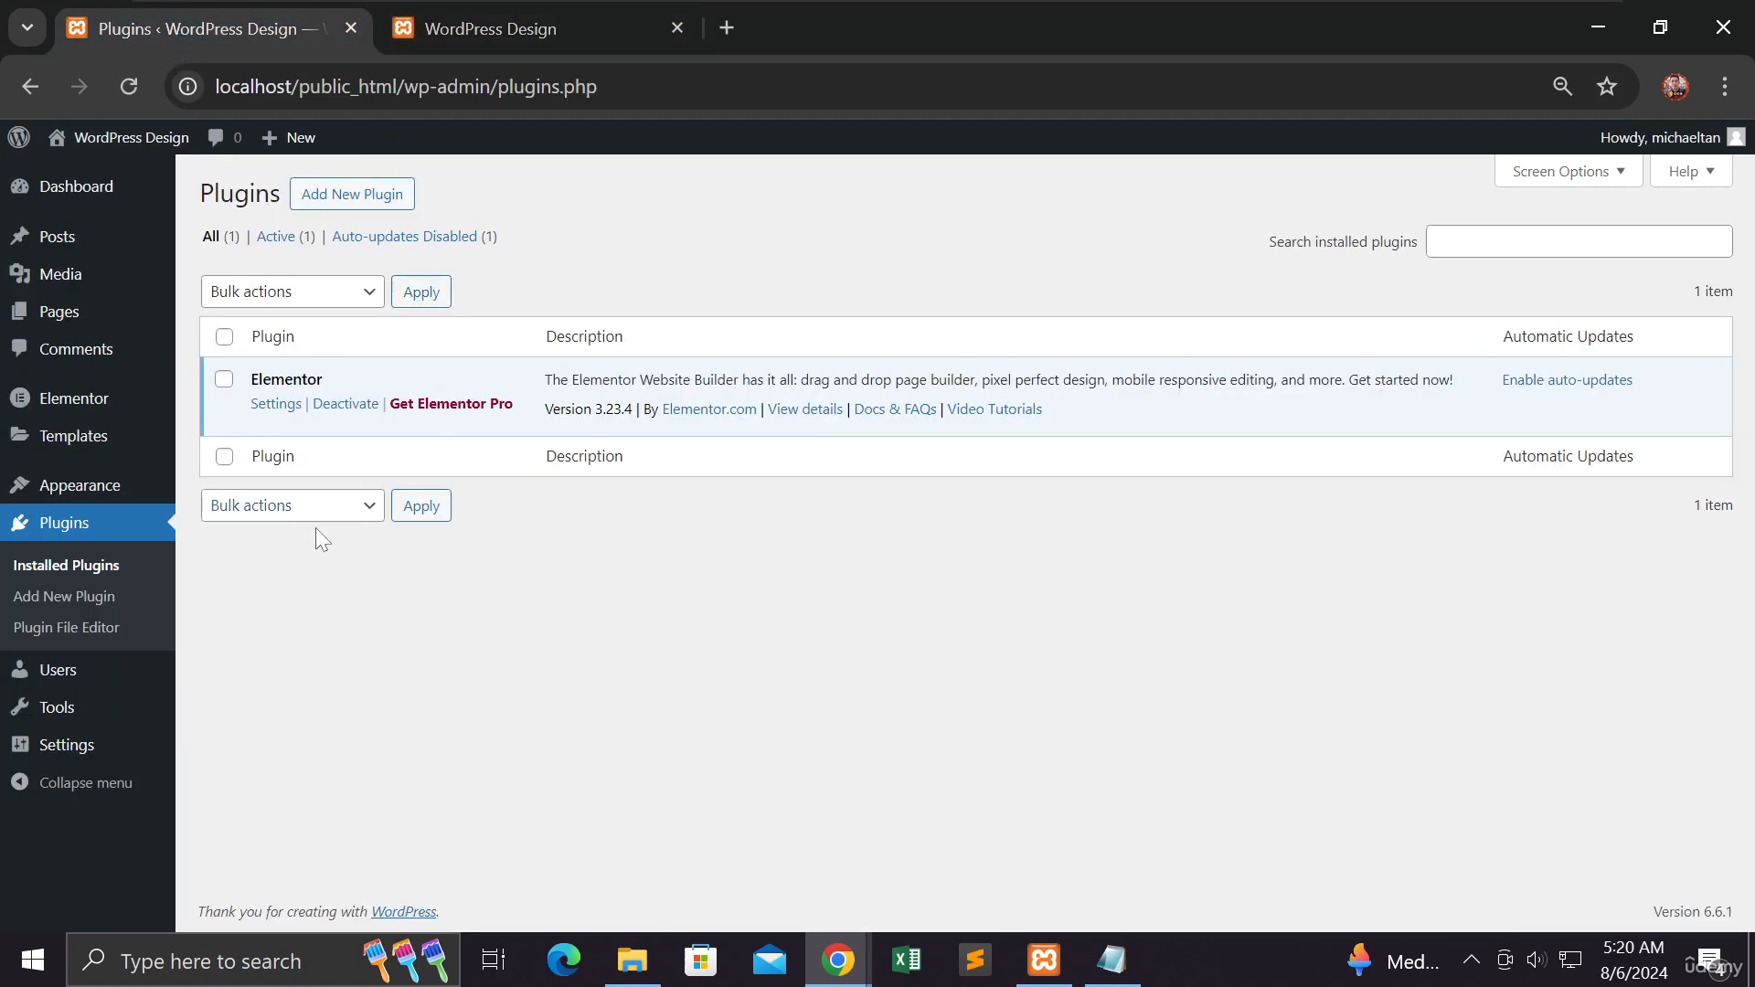
- Open the Themes page to check the active Hello Elementor theme's version, and preview the site's front end again
{"action": "mouse_move", "coordinate": [87, 499]}
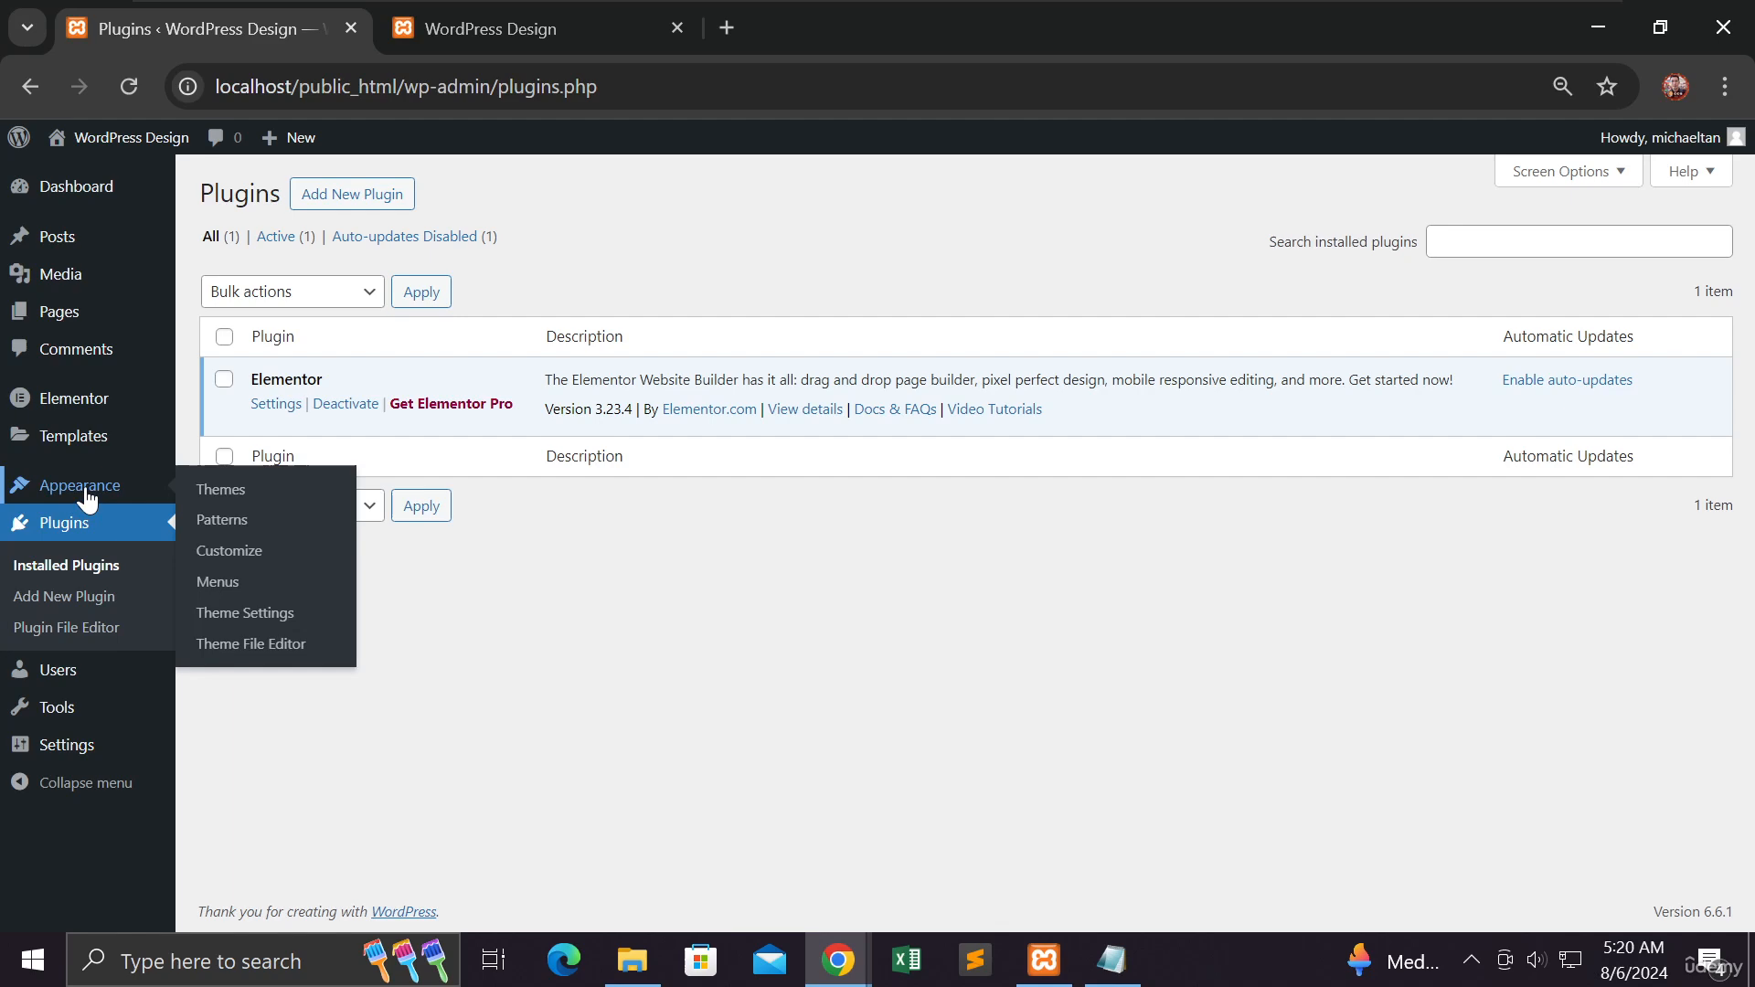
{"action": "left_click", "coordinate": [223, 491]}
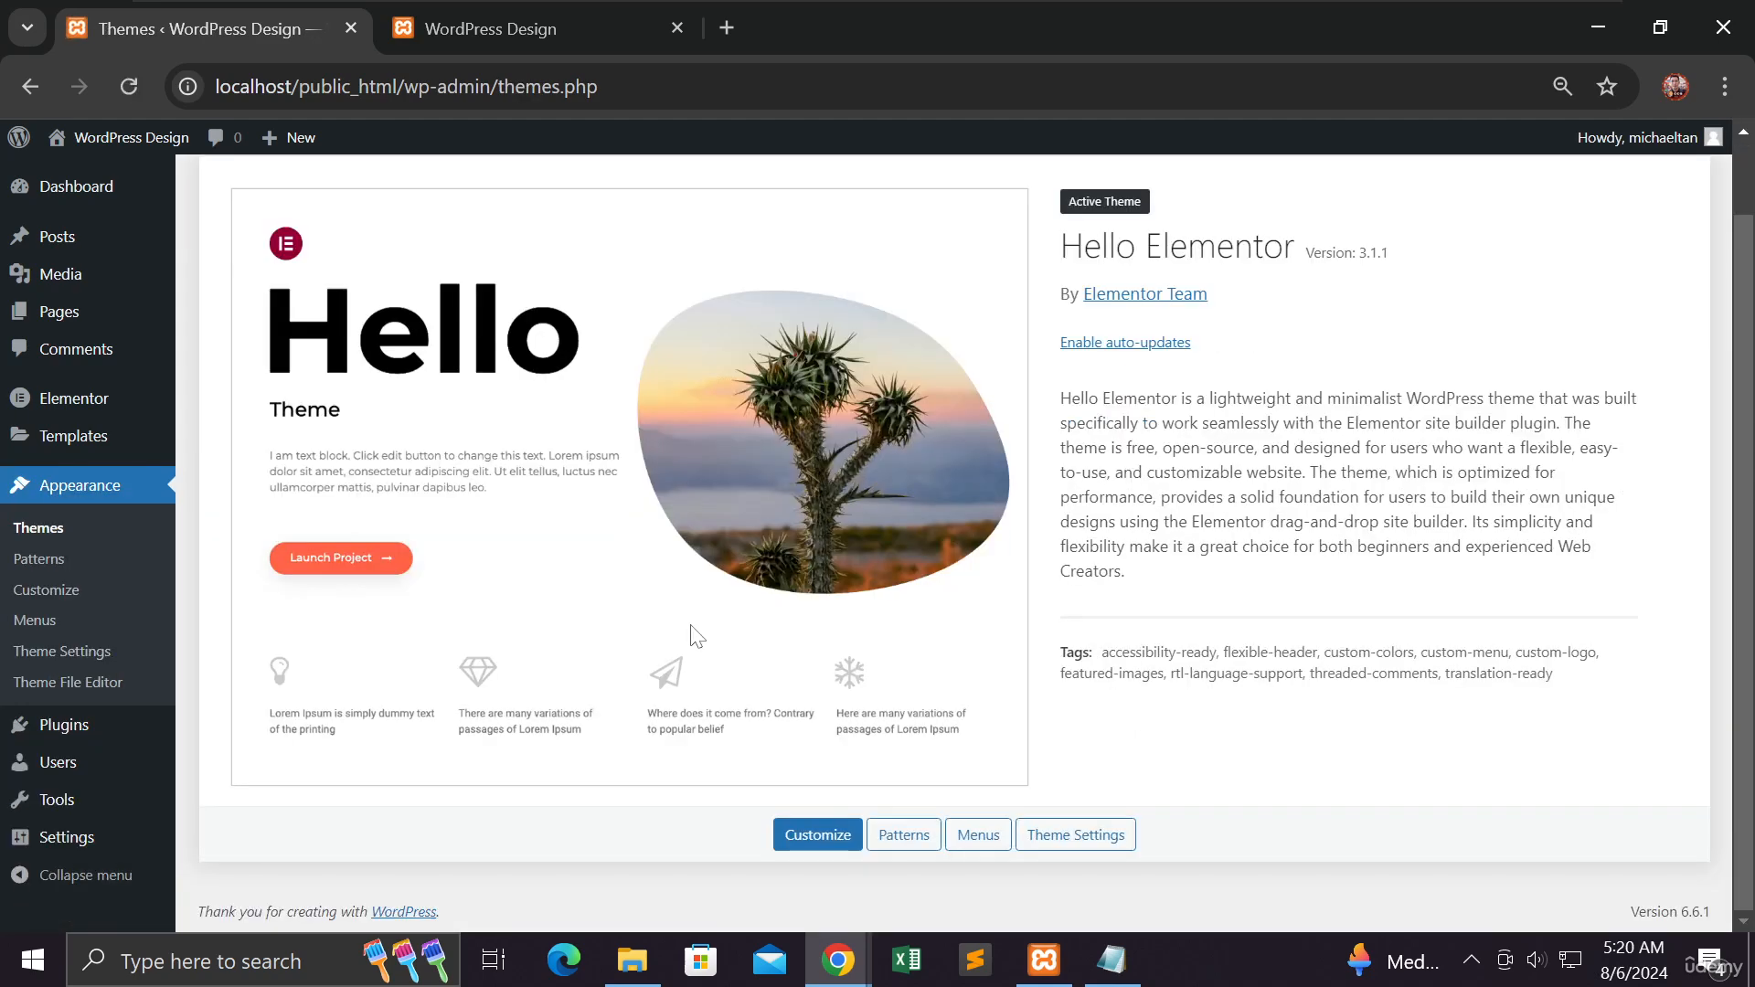
{"action": "left_click_drag", "start_coordinate": [1422, 262], "coordinate": [1303, 256]}
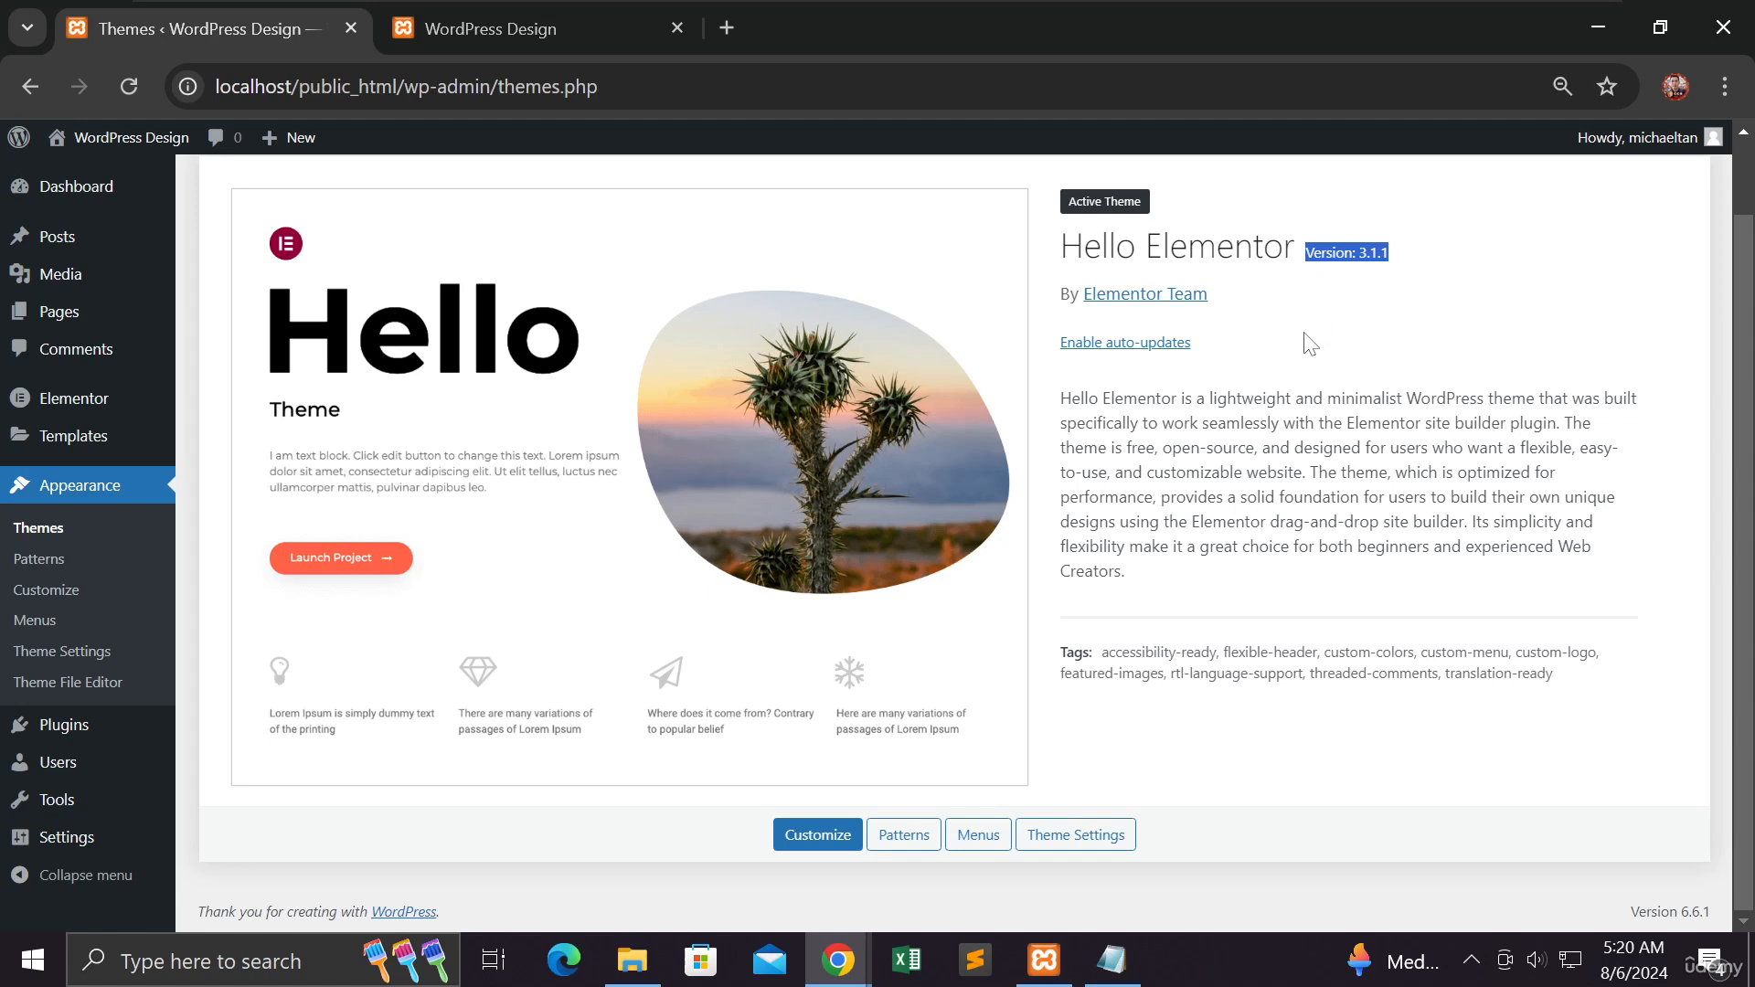
{"action": "scroll", "coordinate": [1309, 344], "scroll_direction": "up", "scroll_amount": 1}
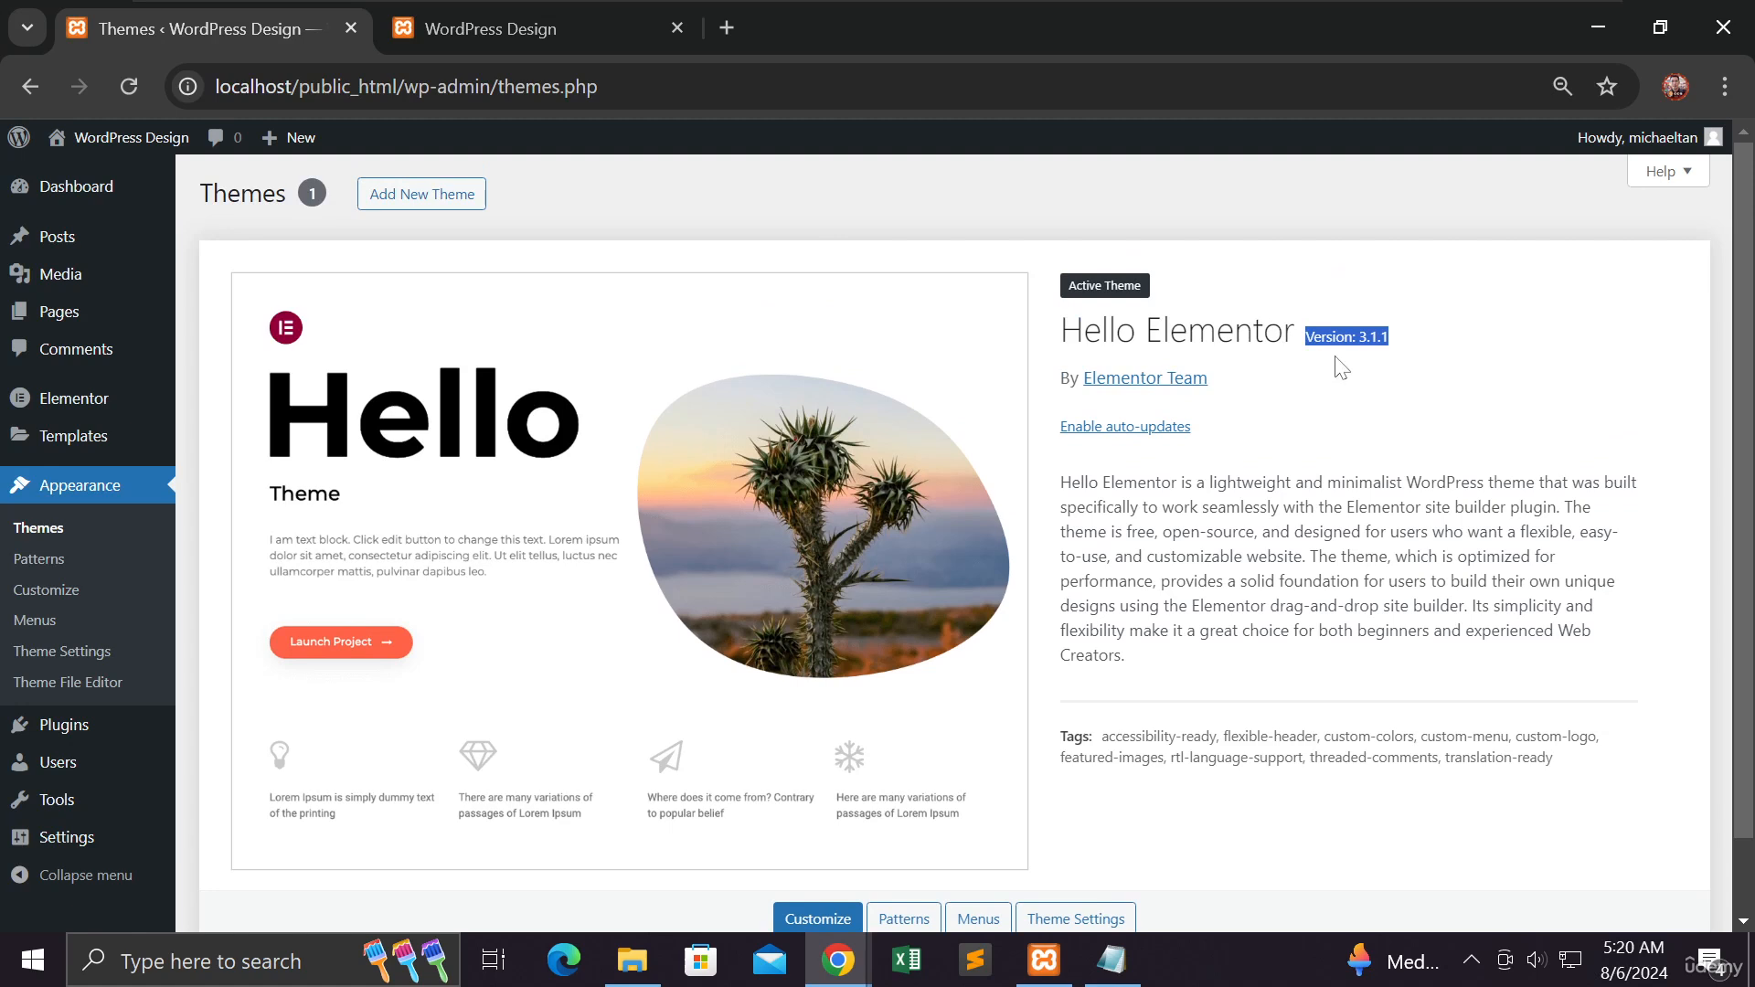
{"action": "scroll", "coordinate": [1341, 366], "scroll_direction": "down", "scroll_amount": 1}
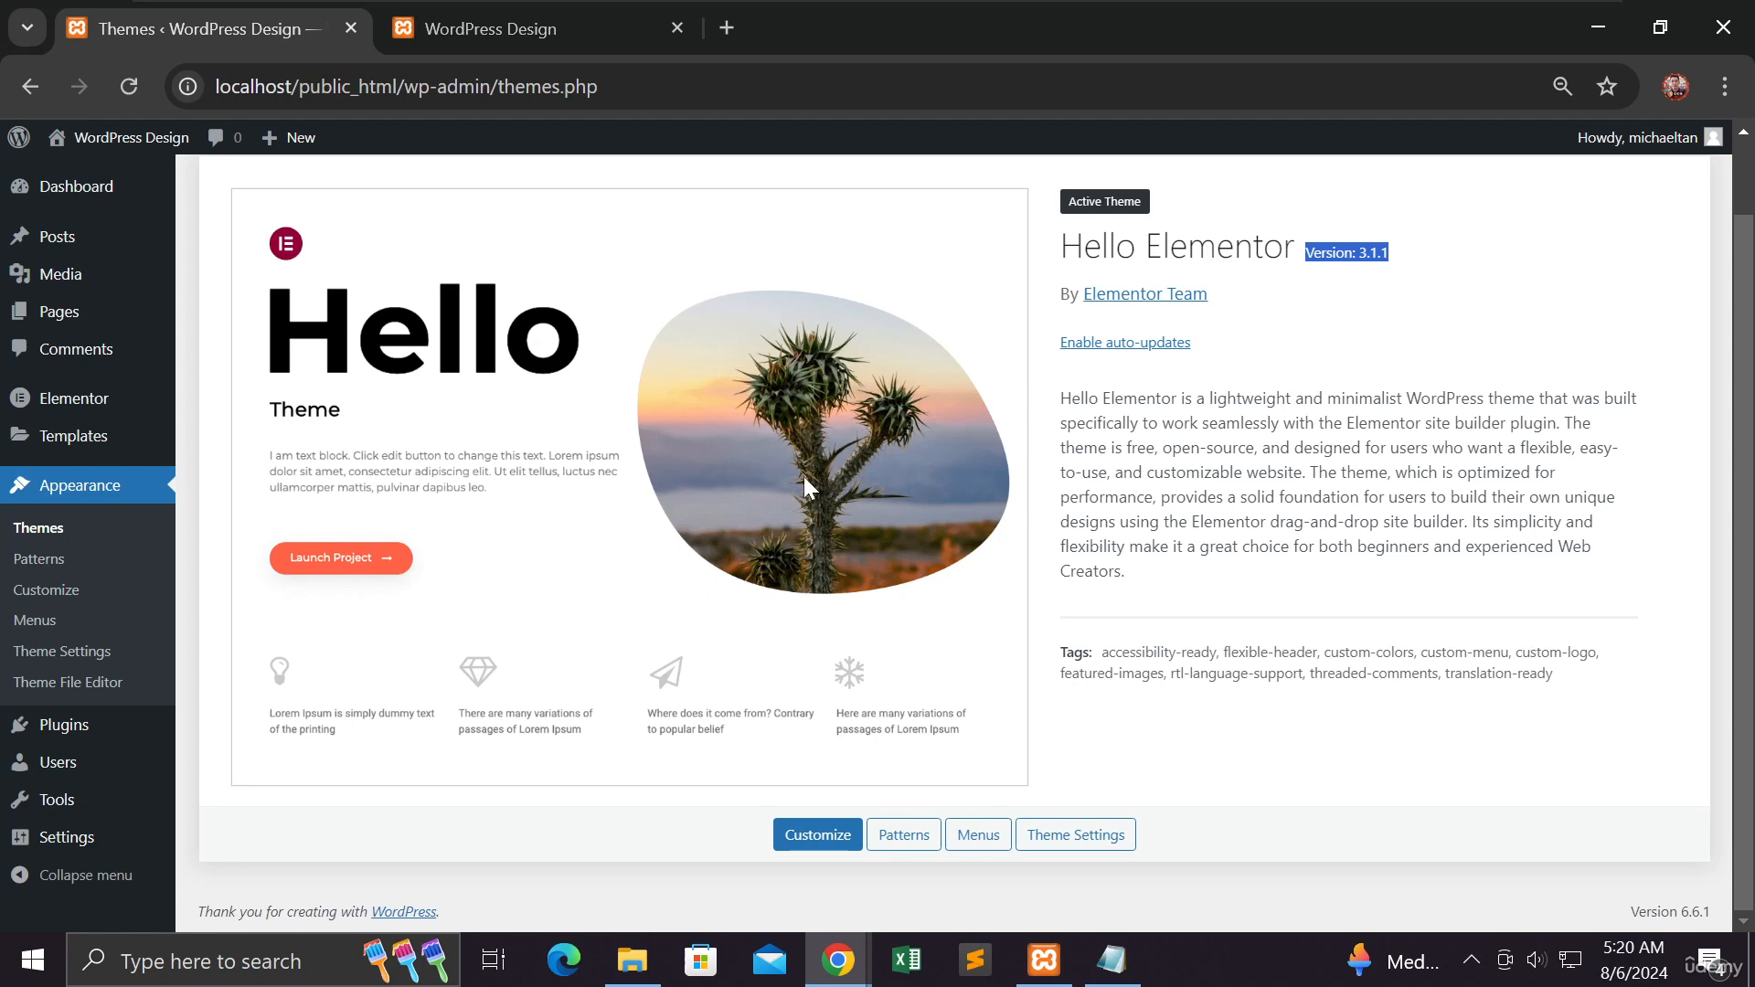
{"action": "left_click", "coordinate": [546, 33]}
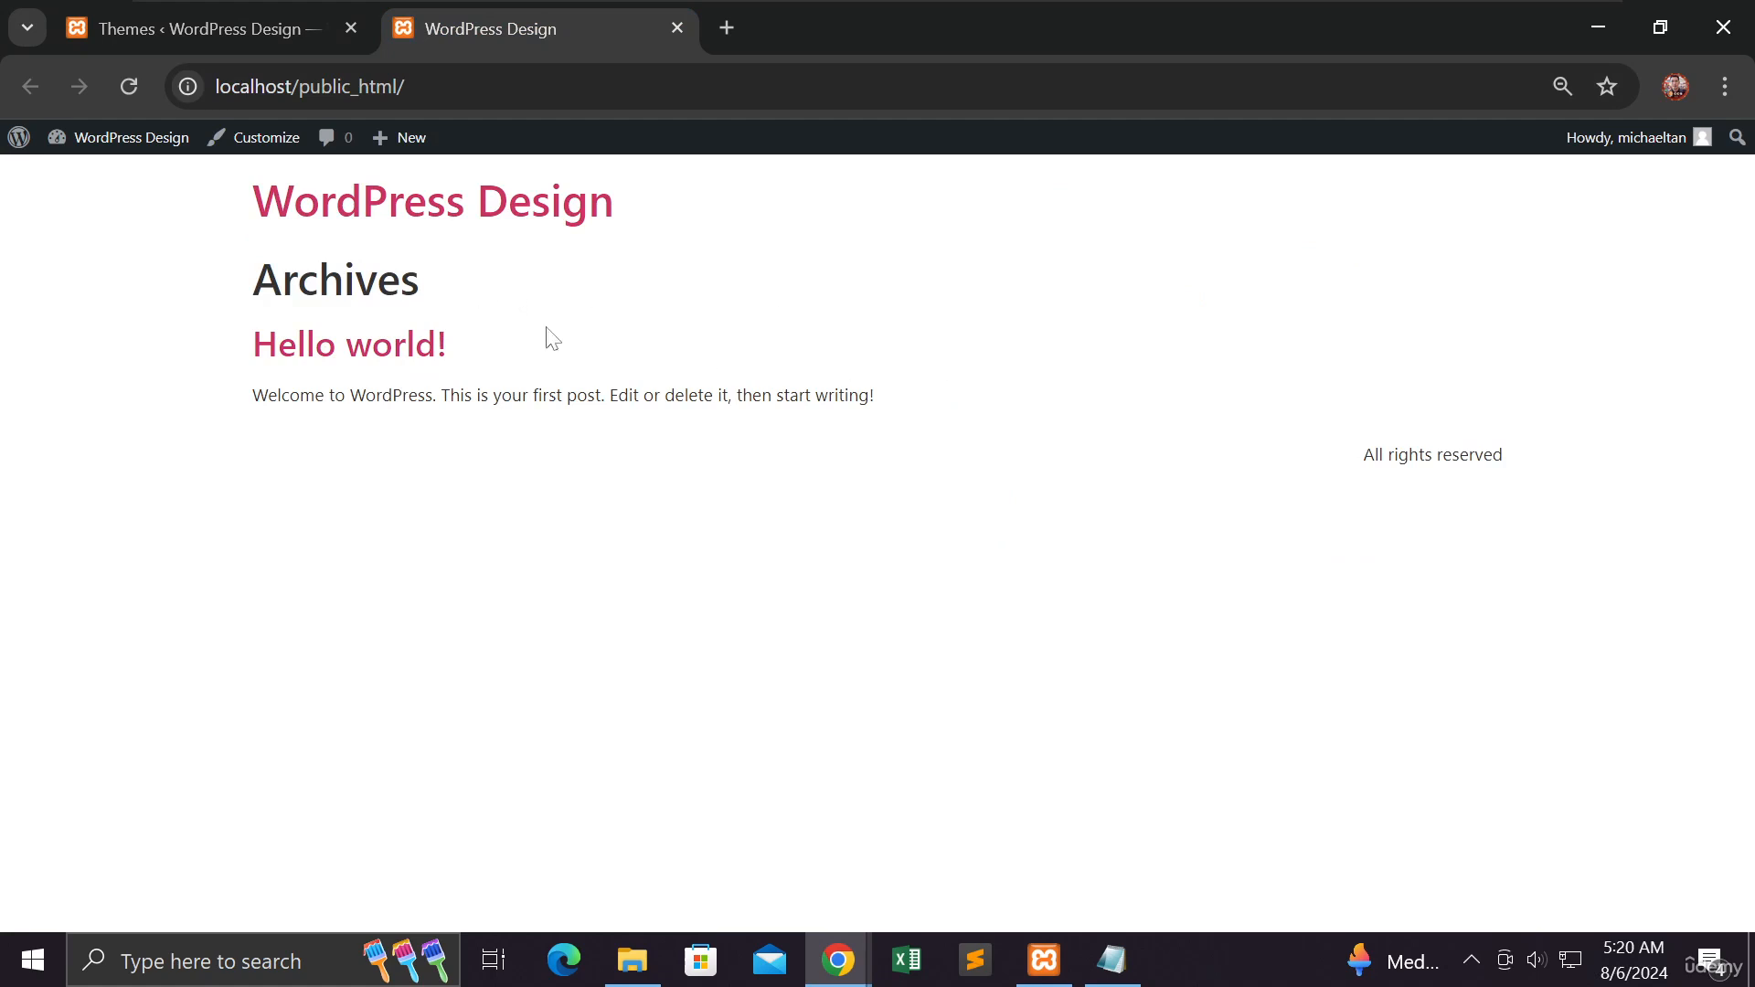
{"action": "left_click", "coordinate": [292, 40]}
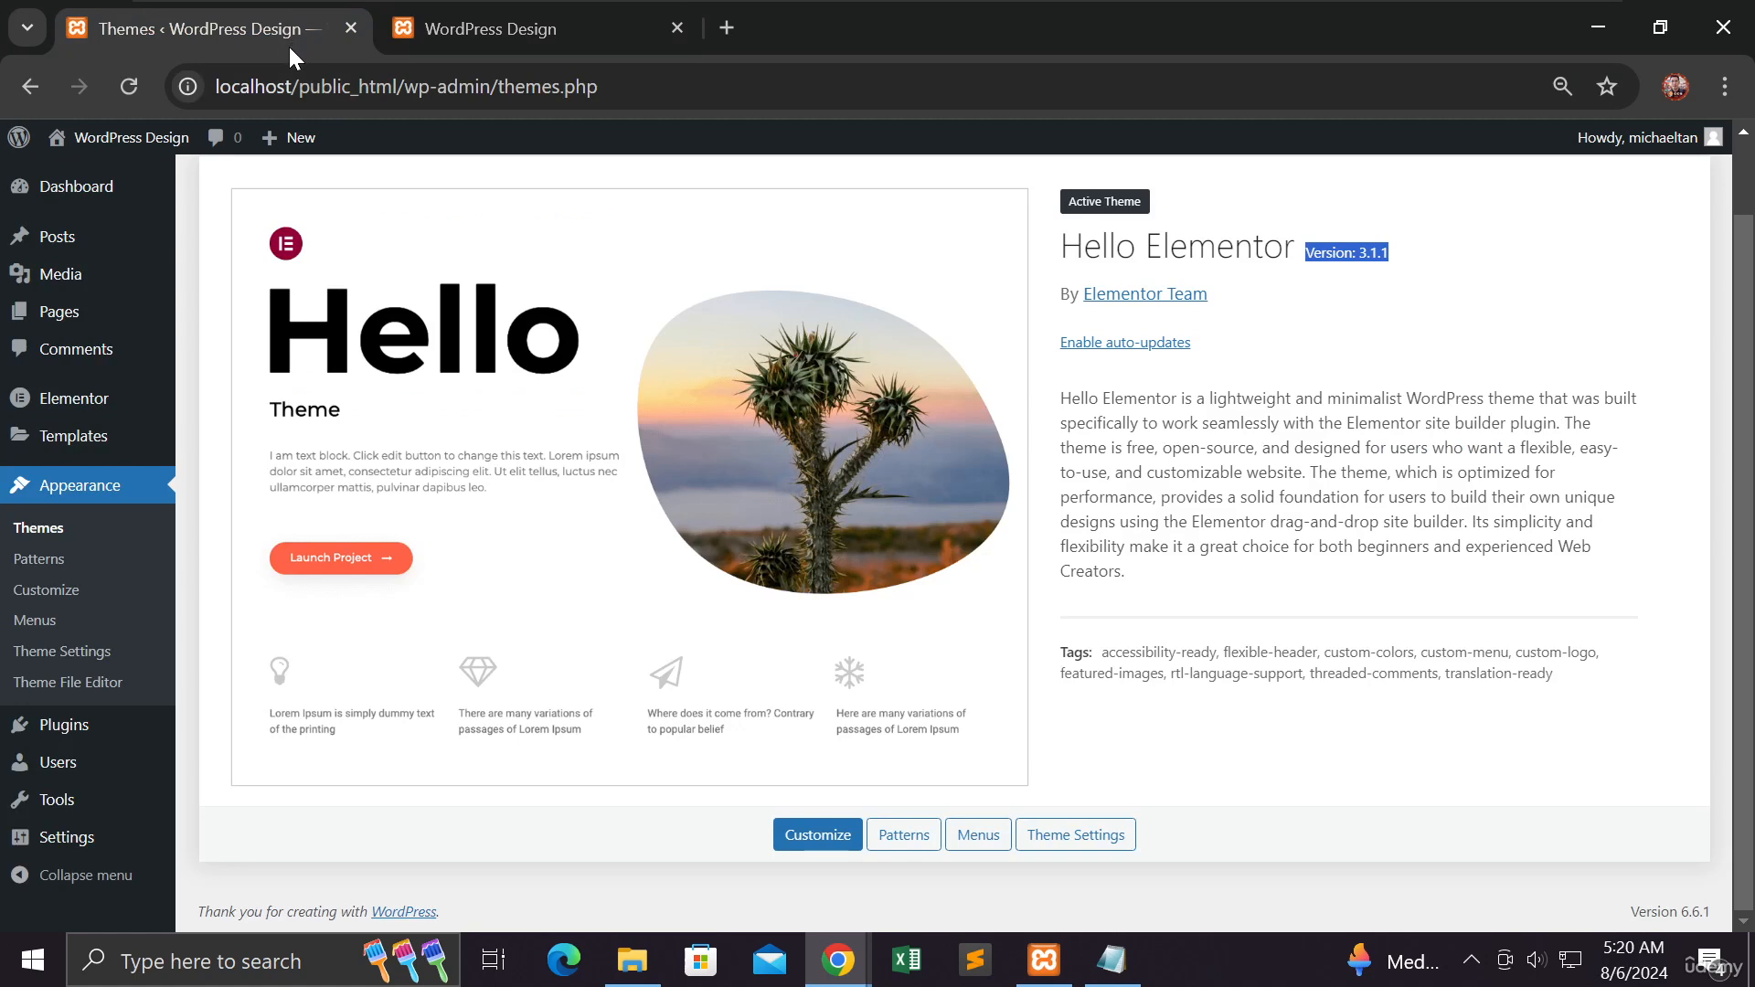
{"action": "mouse_move", "coordinate": [140, 306]}
{"action": "mouse_move", "coordinate": [837, 960]}
{"action": "left_click", "coordinate": [801, 909]}
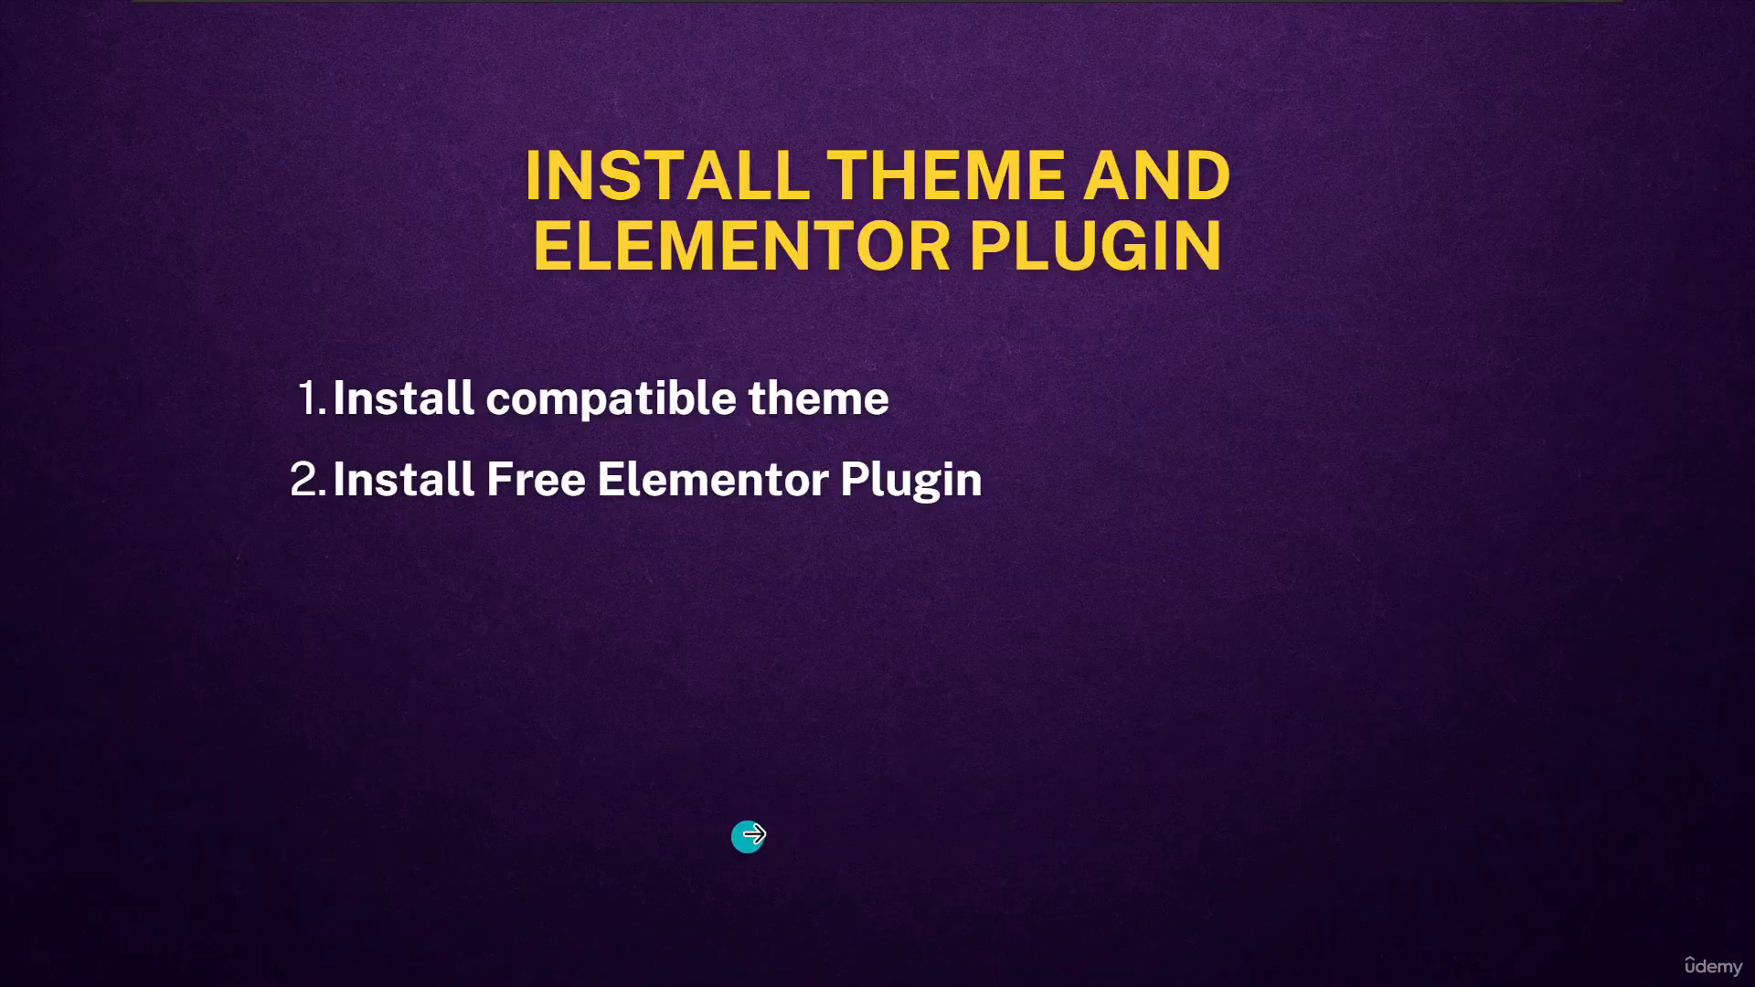
{"action": "left_click", "coordinate": [1564, 553]}
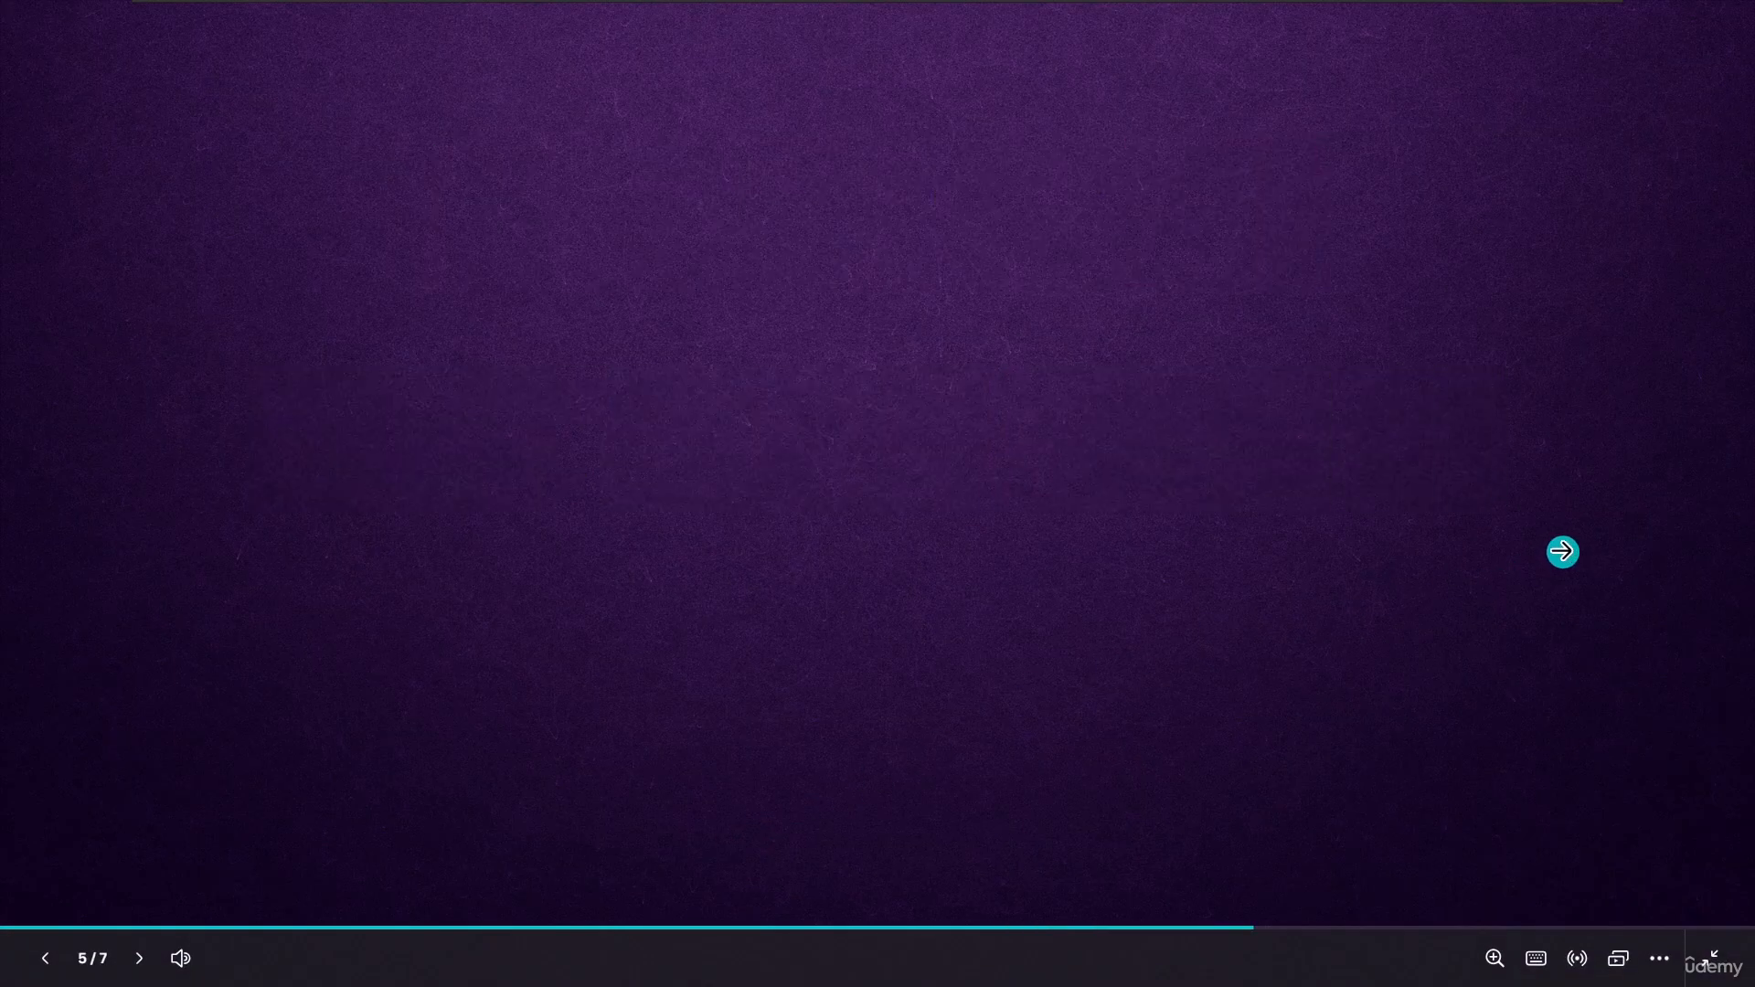
{"action": "left_click", "coordinate": [1512, 530]}
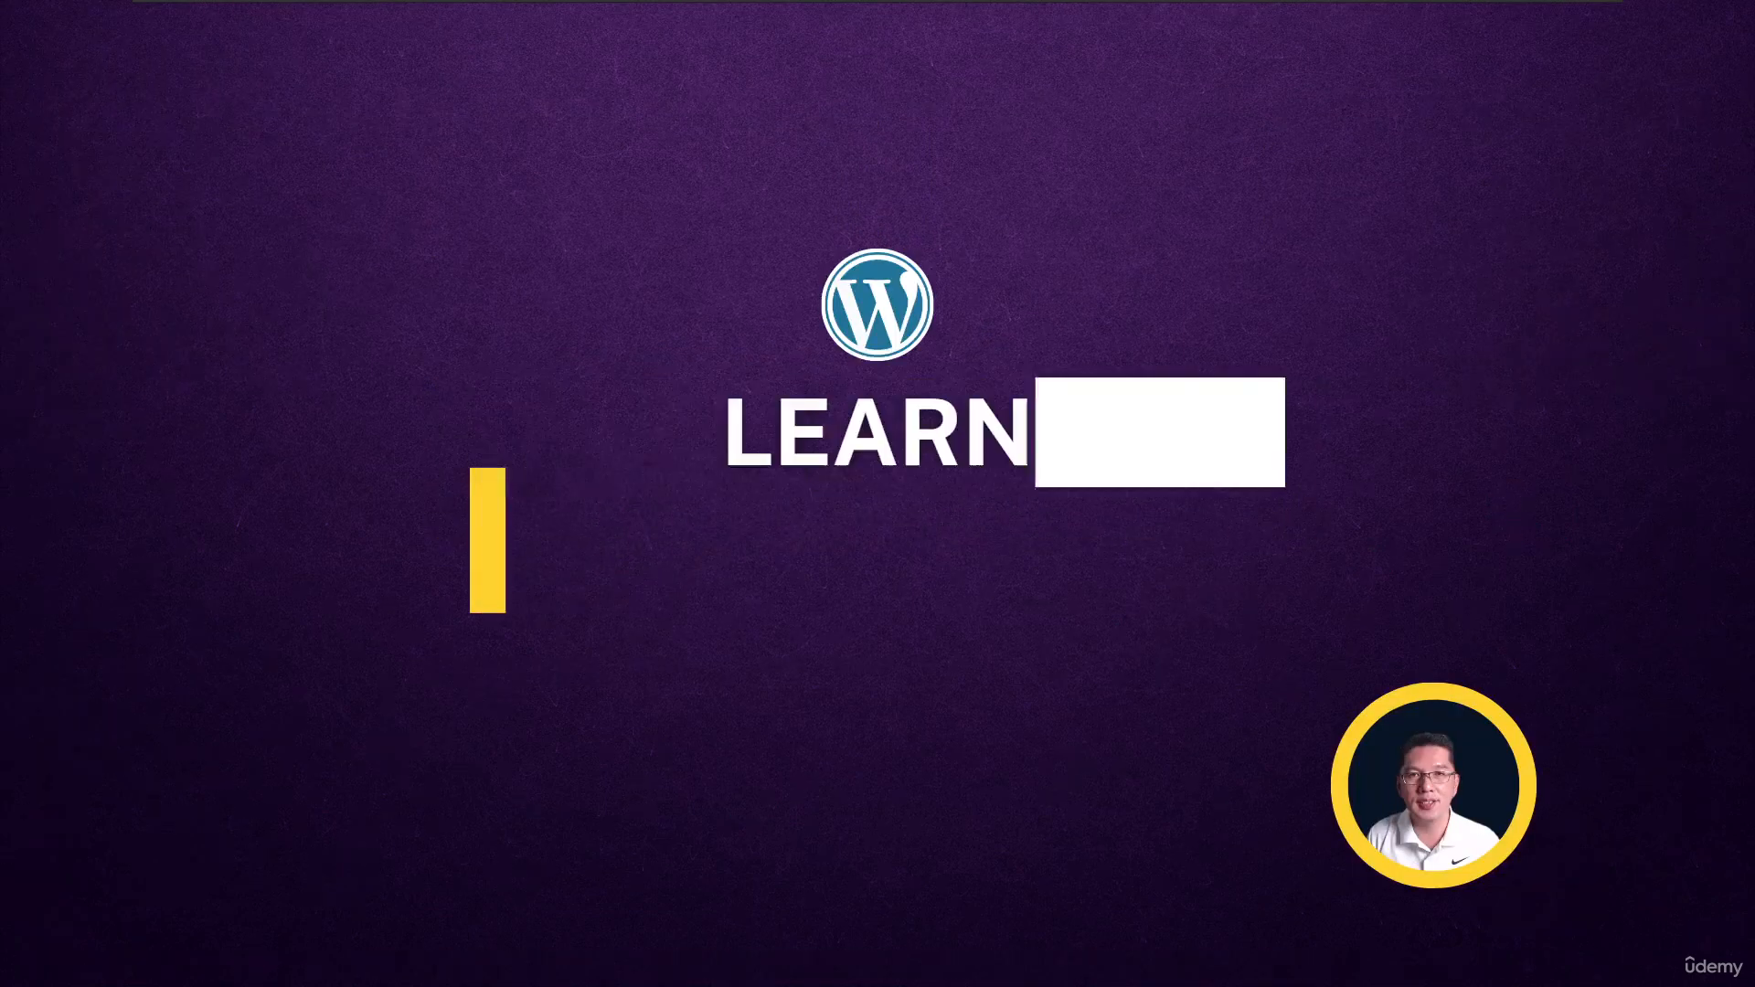